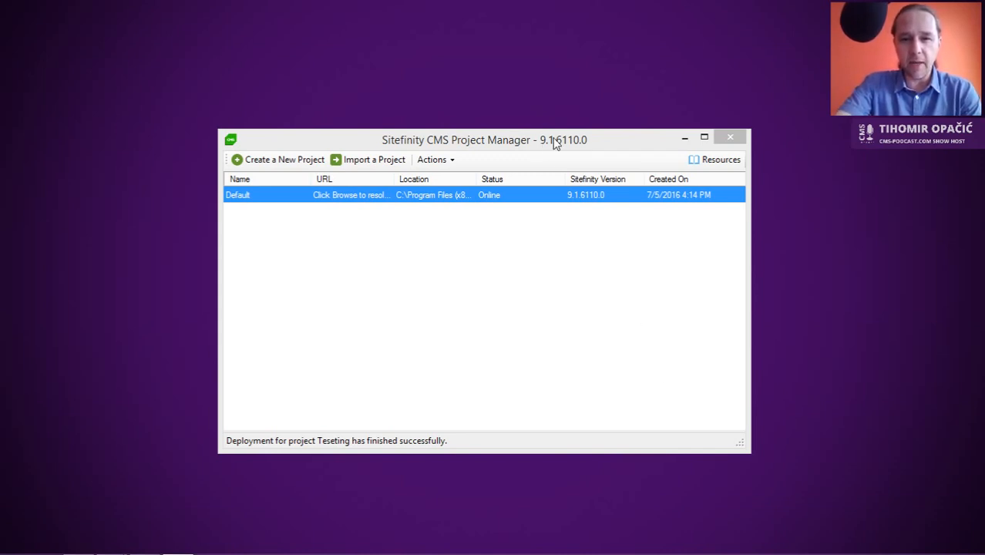
Step: Bring the Sitefinity Project Manager window back to the front
left_click(600, 142)
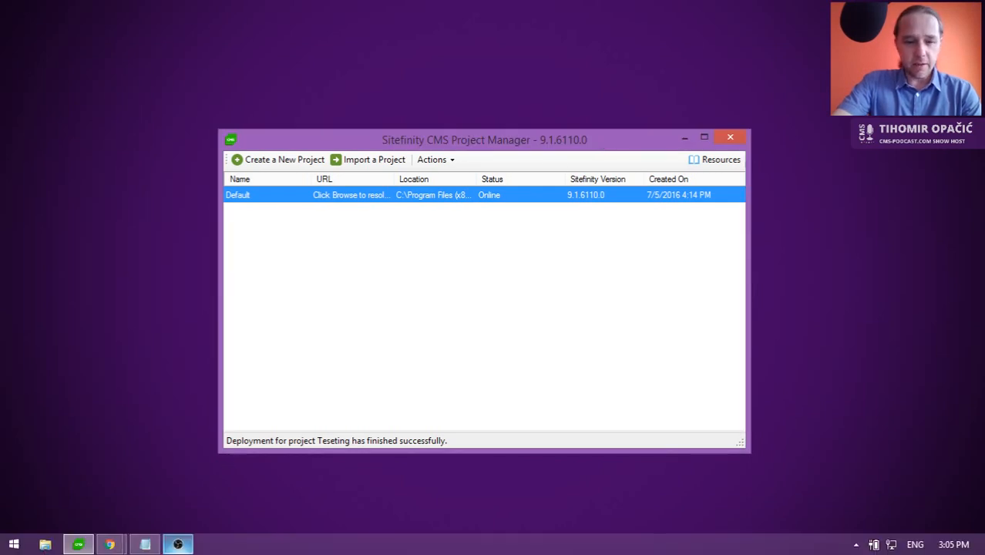
mouse_move(188, 546)
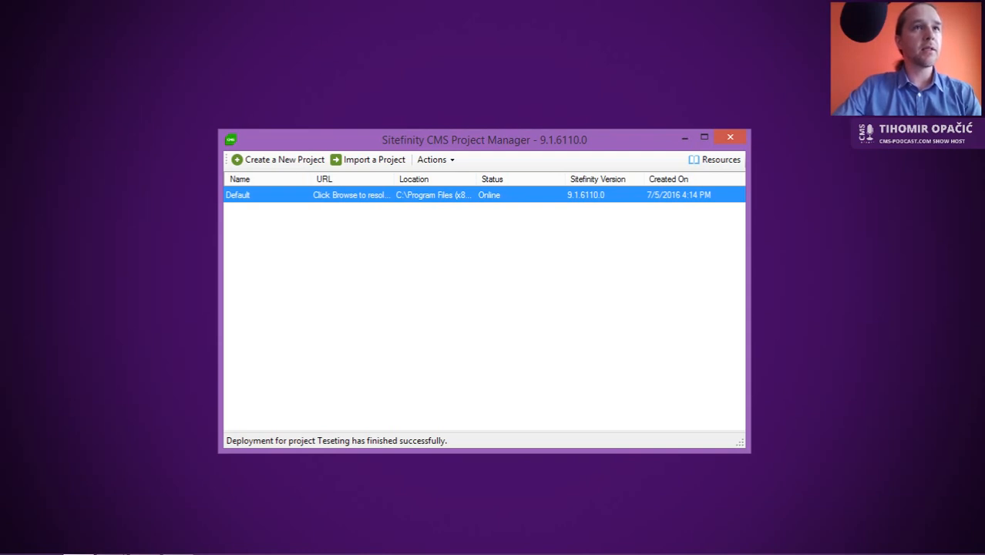
left_click(2, 16)
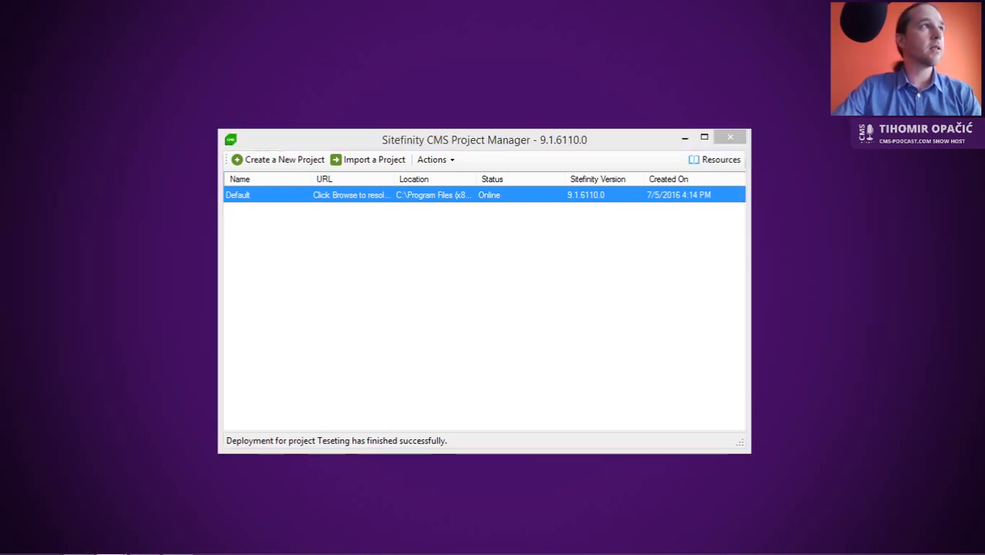
key("alt+Tab")
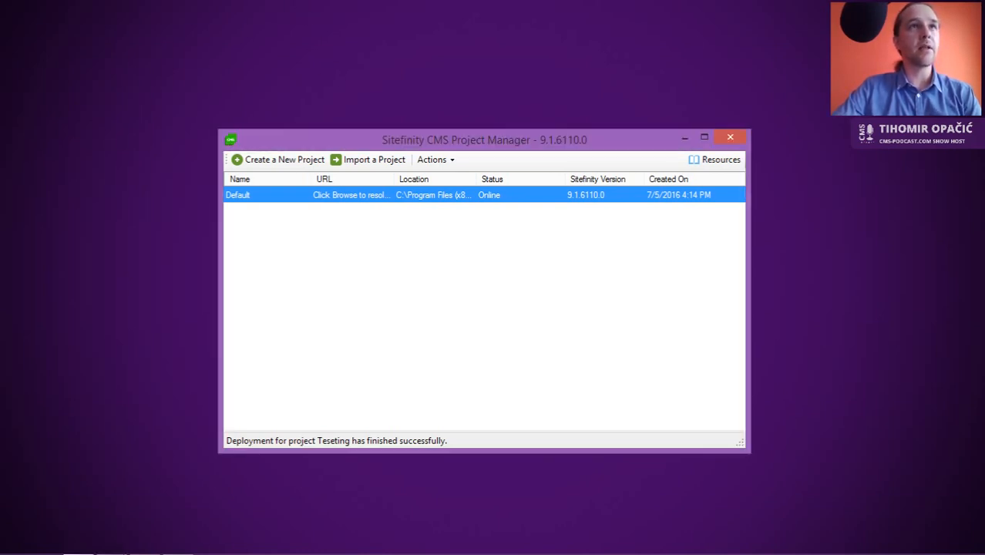
key("alt+Tab")
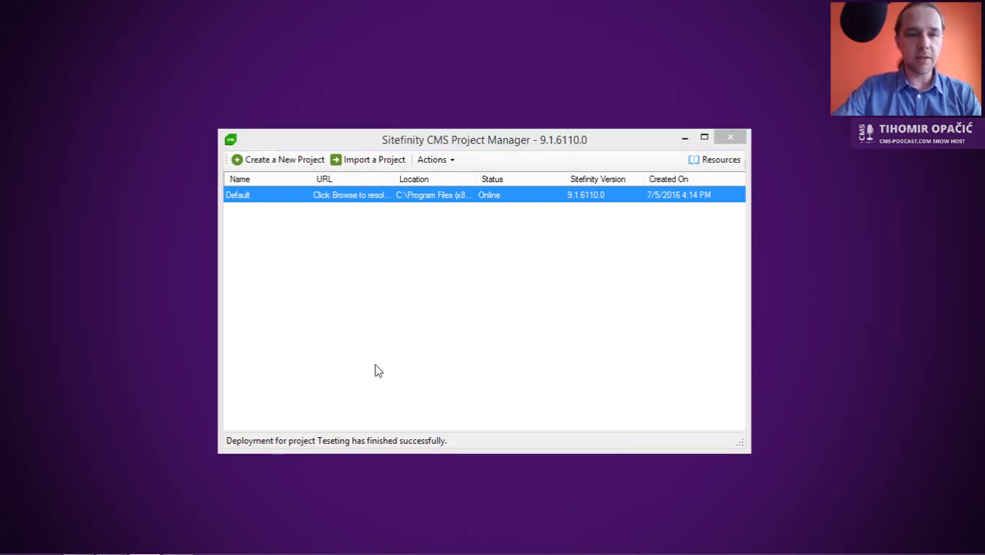
key("alt+Tab")
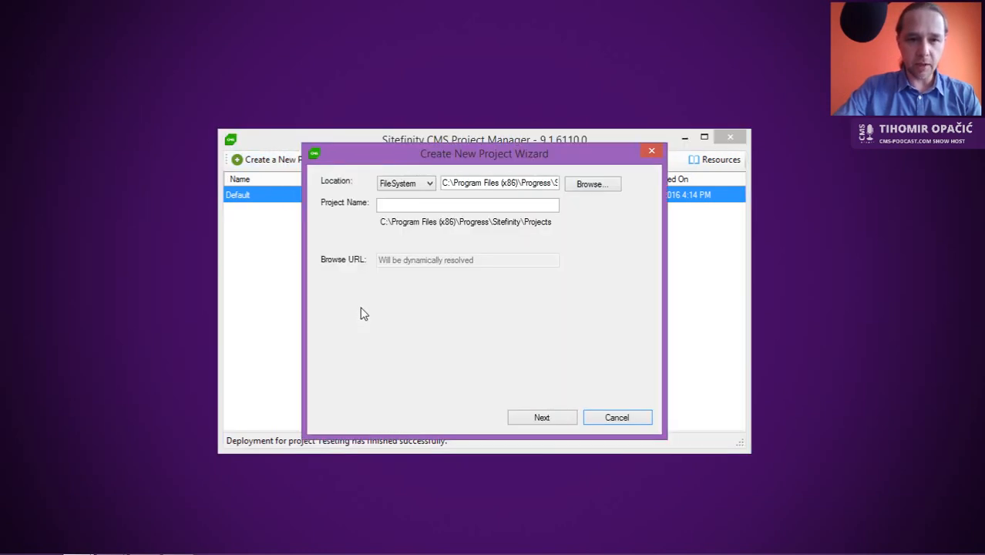
Step: Enter 'CMS Podcast Review' as the new project's name
left_click(459, 206)
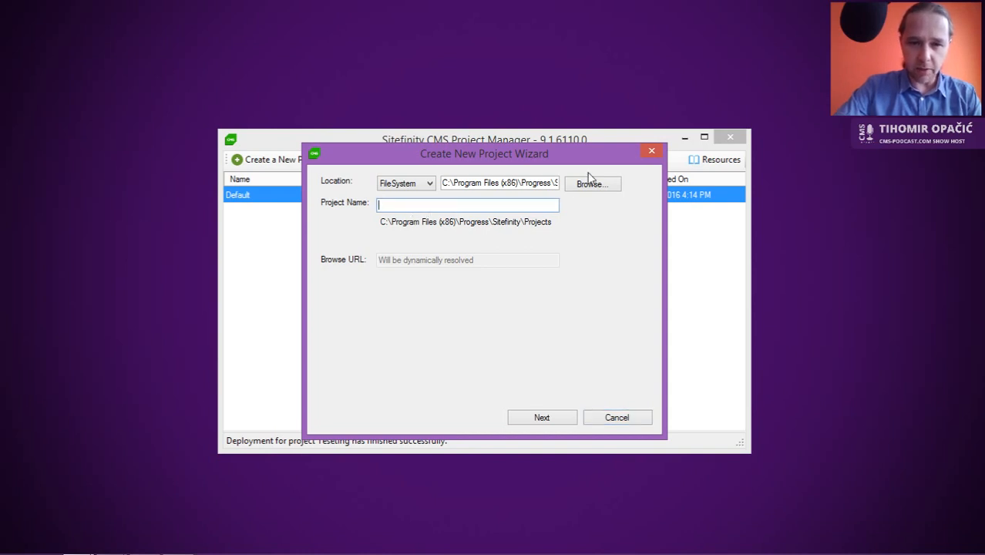
left_click_drag(585, 160, 582, 184)
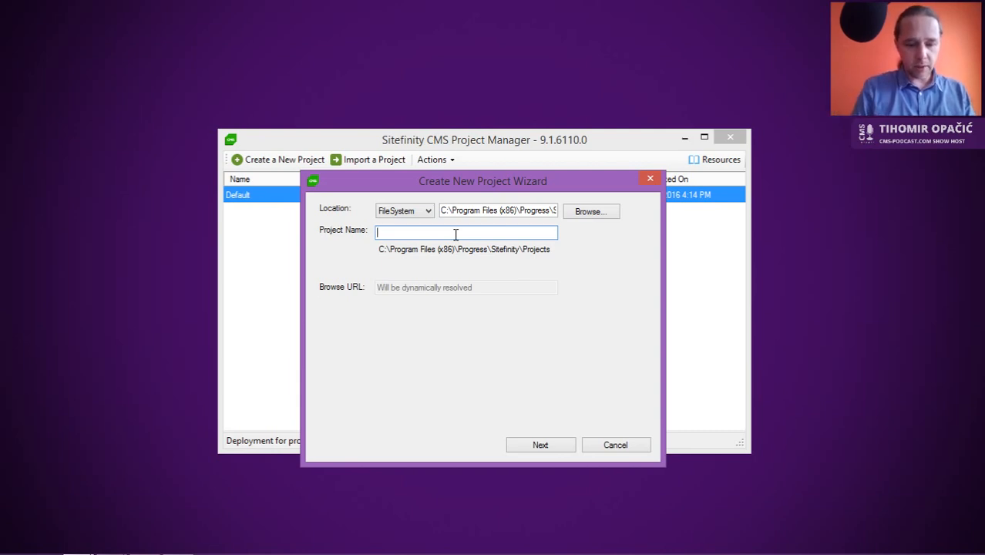
type("CMS Podc")
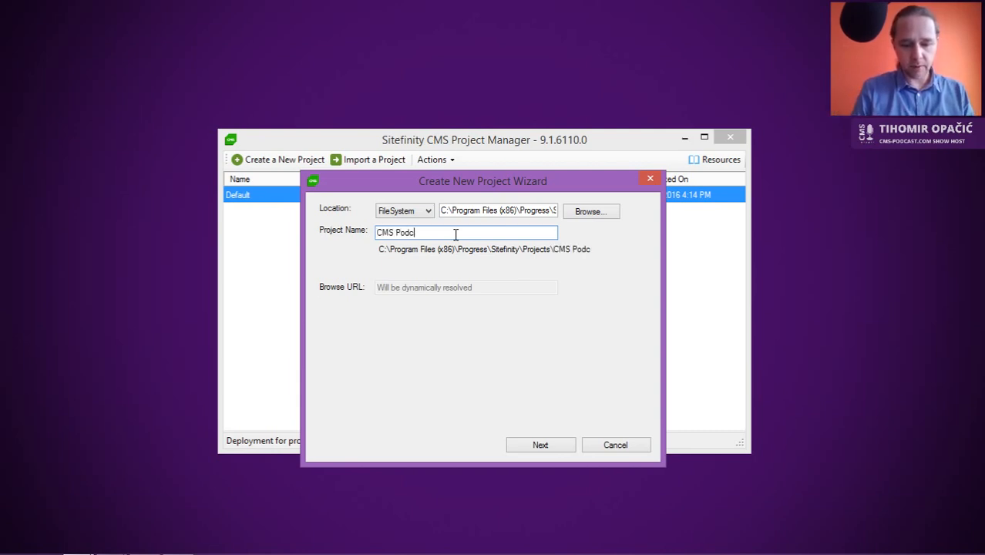
type("a")
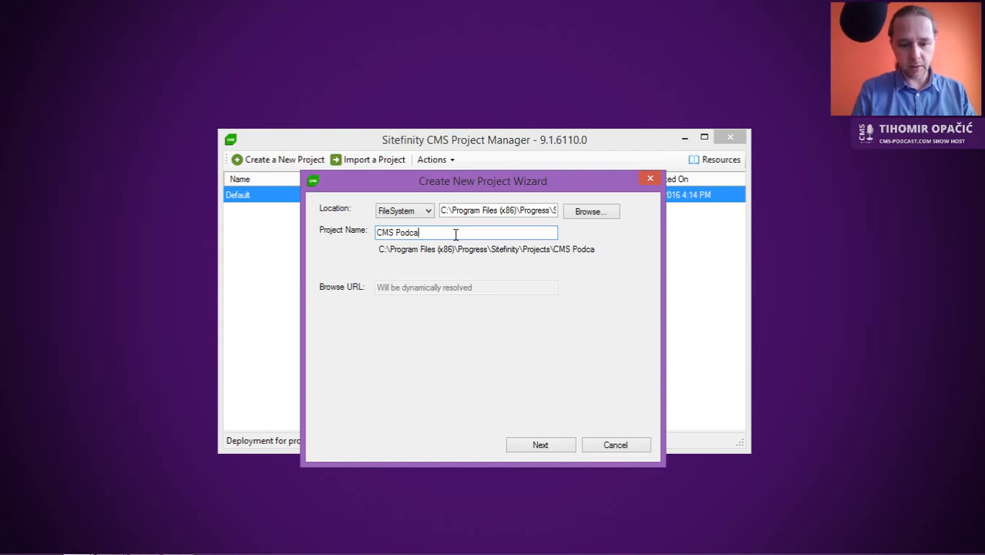
type("st Review")
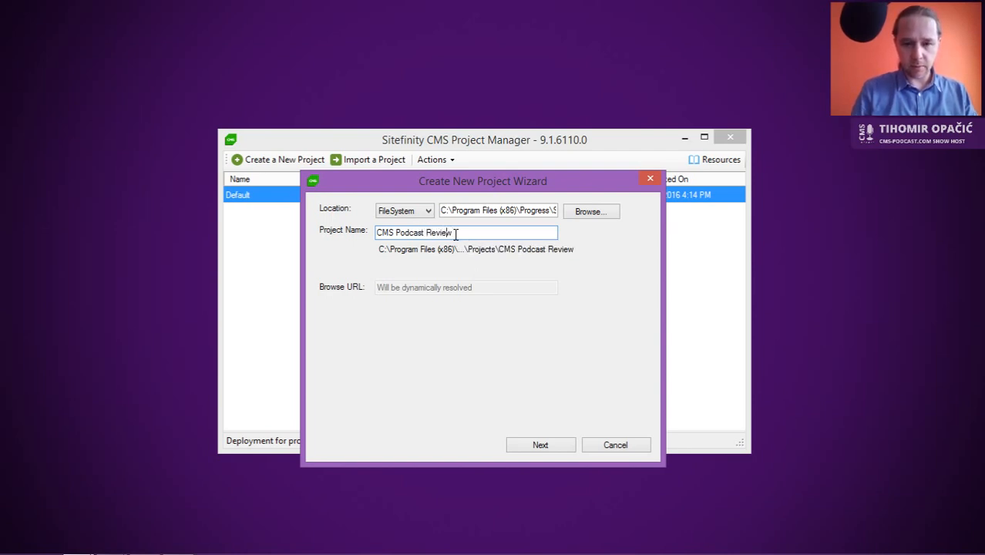
key("Left")
key("Left")
key("Left")
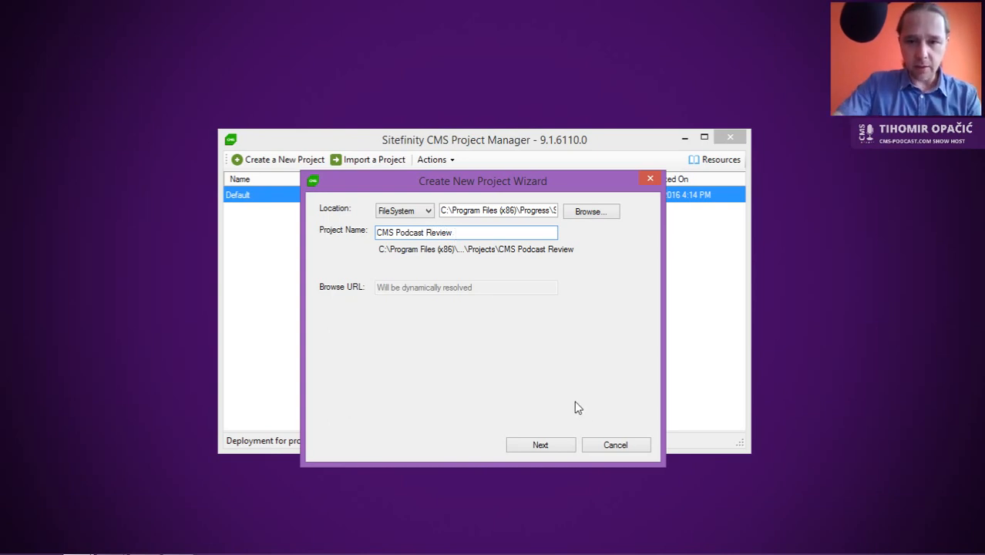
Step: Pick the Enterprise (trial) license, enable opening administration after creation, and finish the wizard
left_click(543, 449)
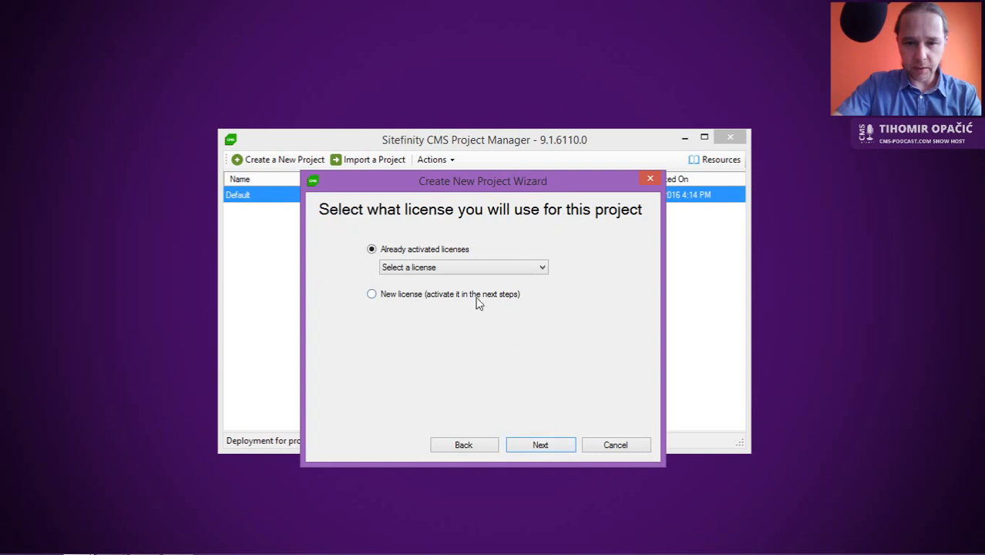
left_click(457, 268)
left_click(456, 294)
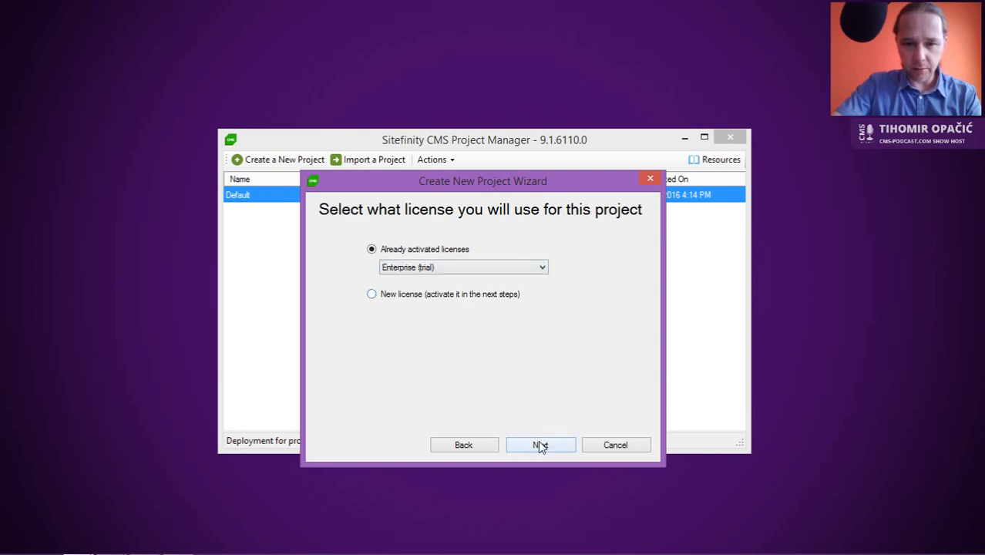
left_click(540, 444)
left_click_drag(513, 183, 521, 91)
left_click(458, 342)
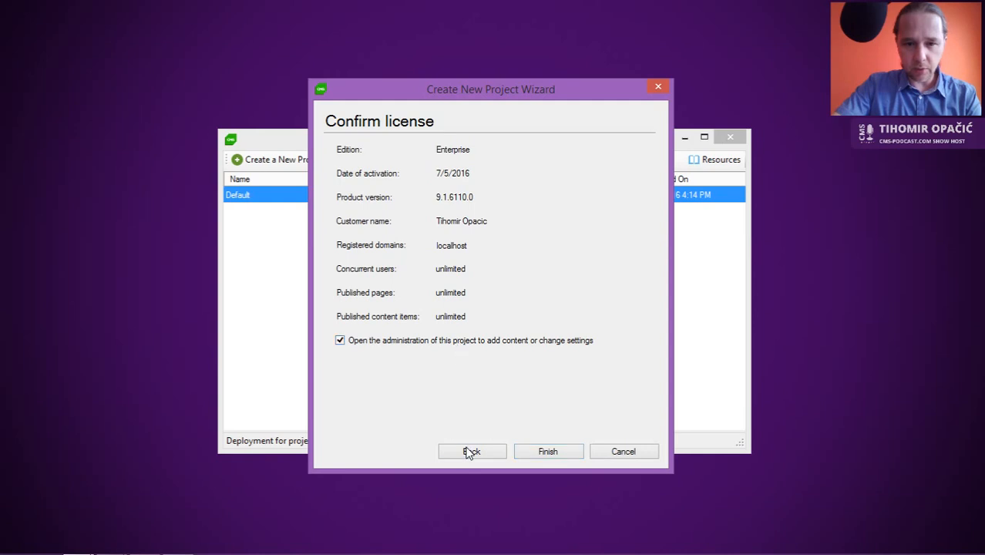
left_click(549, 452)
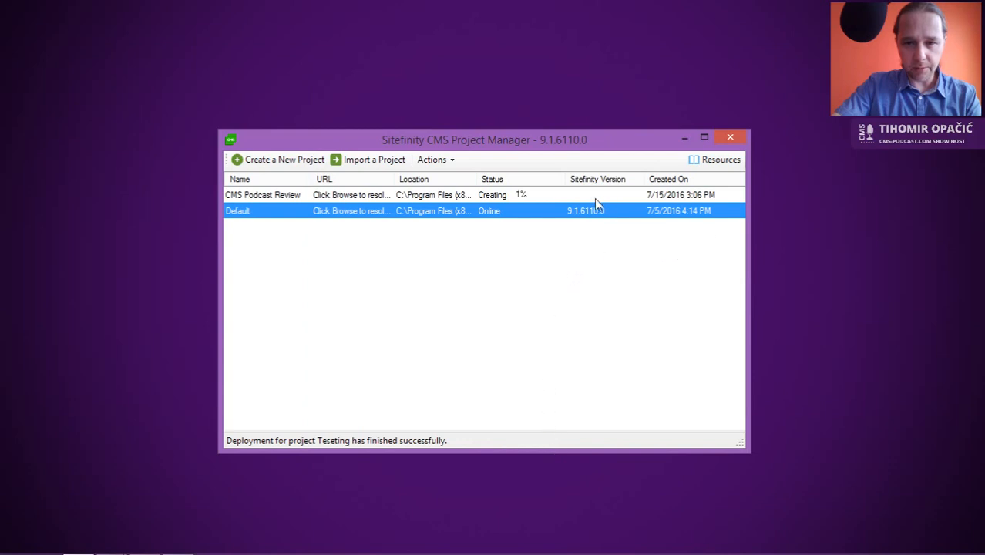
Step: Select the CMS Podcast Review project and maximize Project Manager while it comes online
left_click(537, 198)
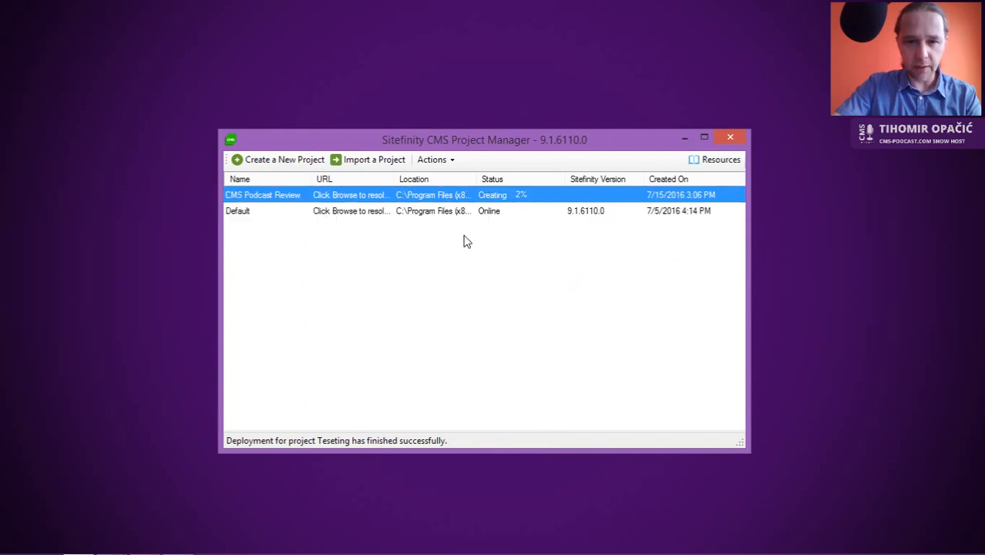
left_click(704, 137)
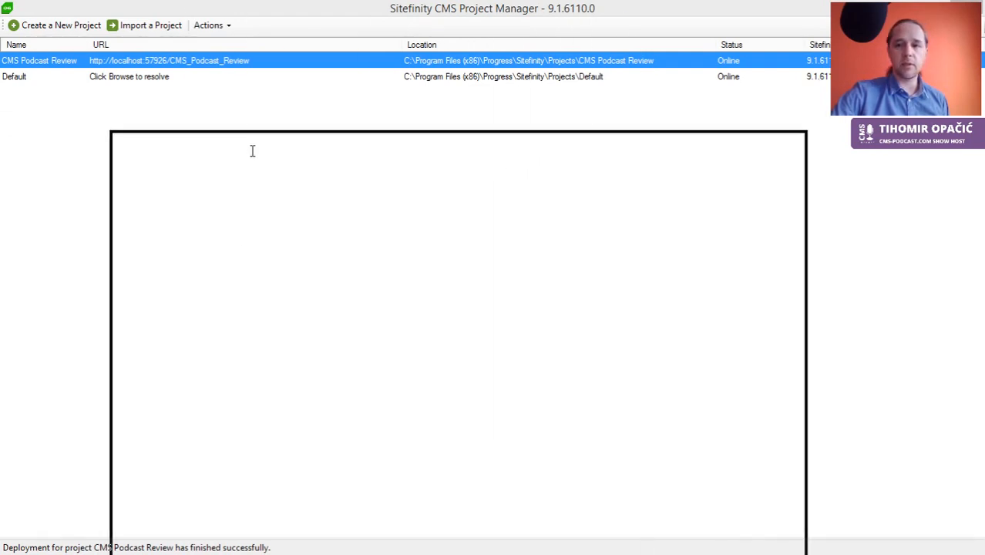
Step: Drag the browser window up as the site's Project Startup page loads
left_click_drag(246, 49, 250, 3)
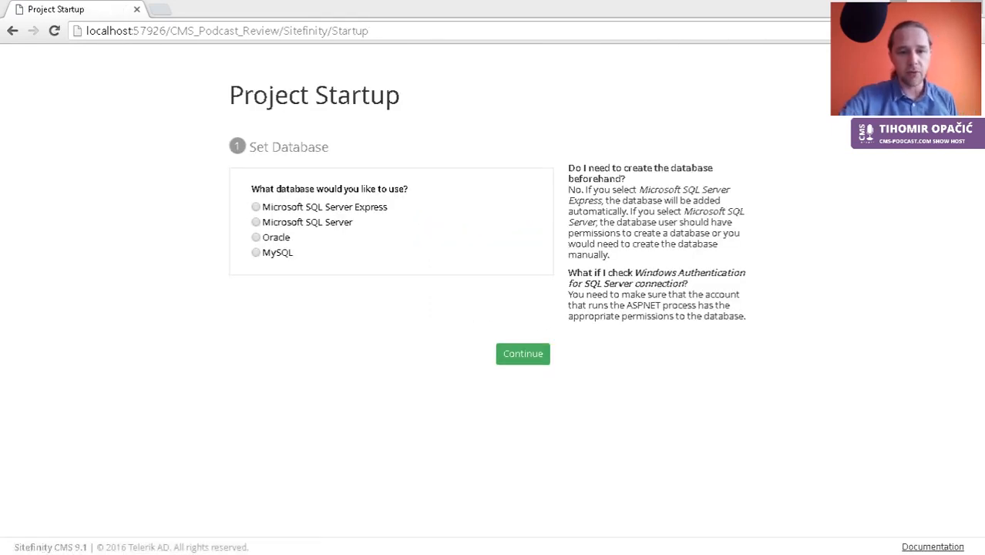
Step: Use Microsoft SQL Server Express (instance SQLExpress) as the database and continue setup
left_click(345, 214)
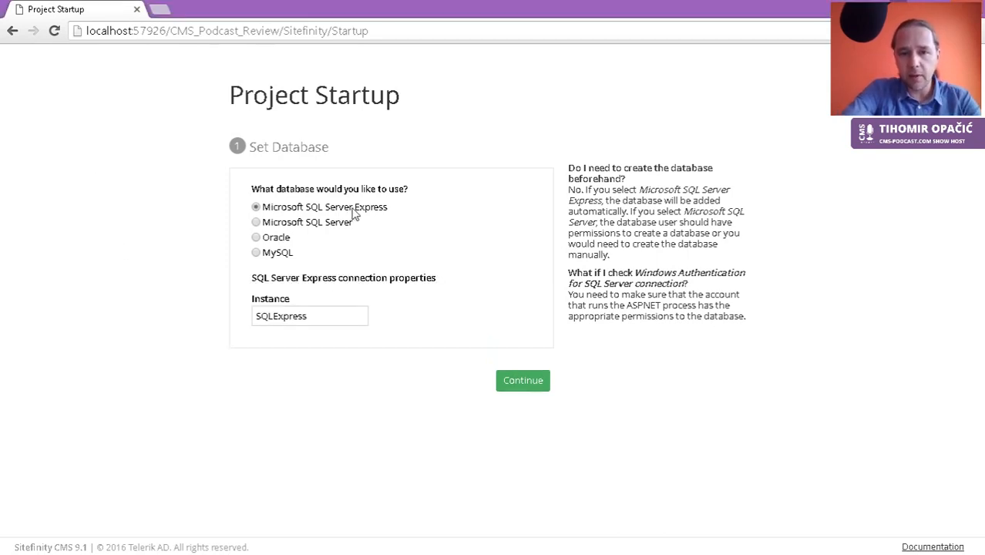
left_click(535, 386)
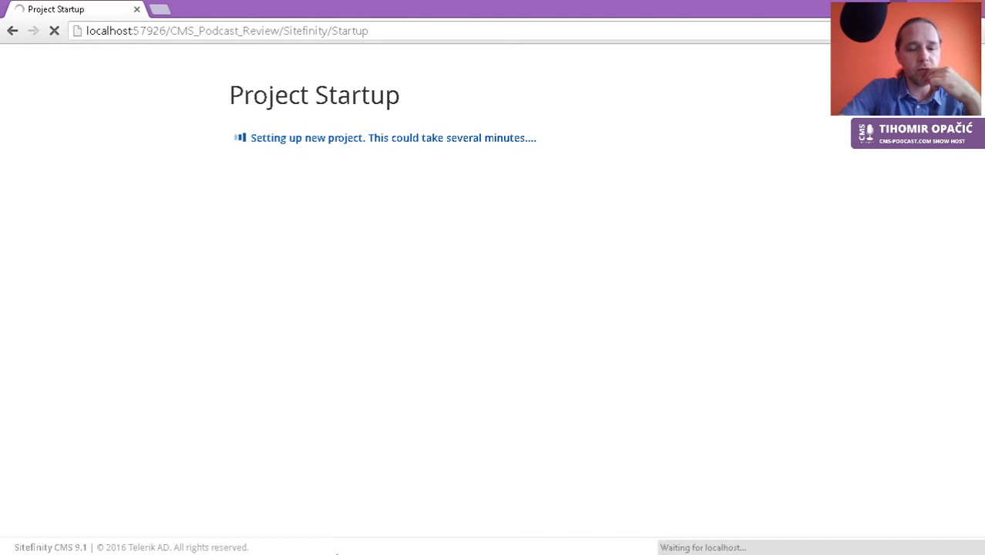
left_click(161, 15)
Step: Go to sitefinity.com and open the Sitefinity Platform Features List PDF
type("s")
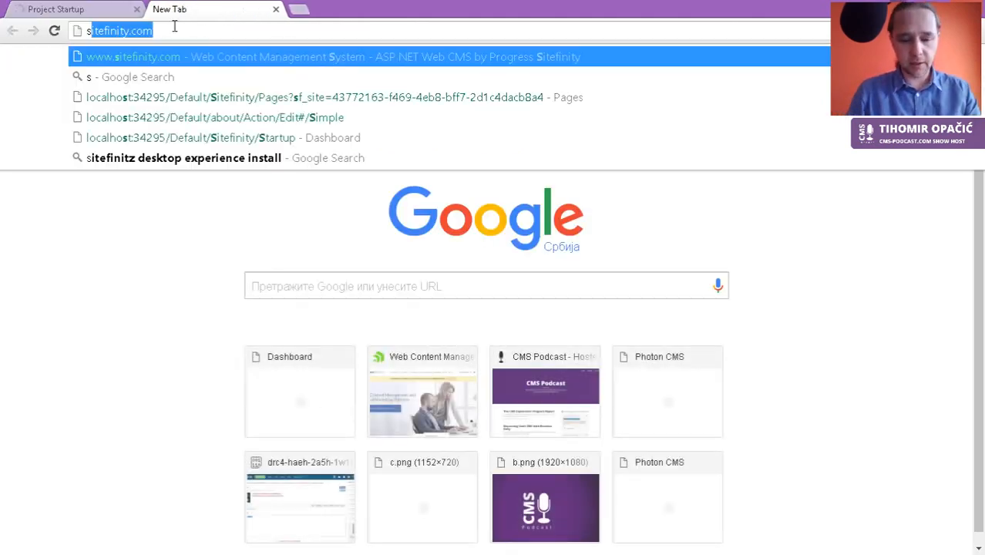
type("itefinit")
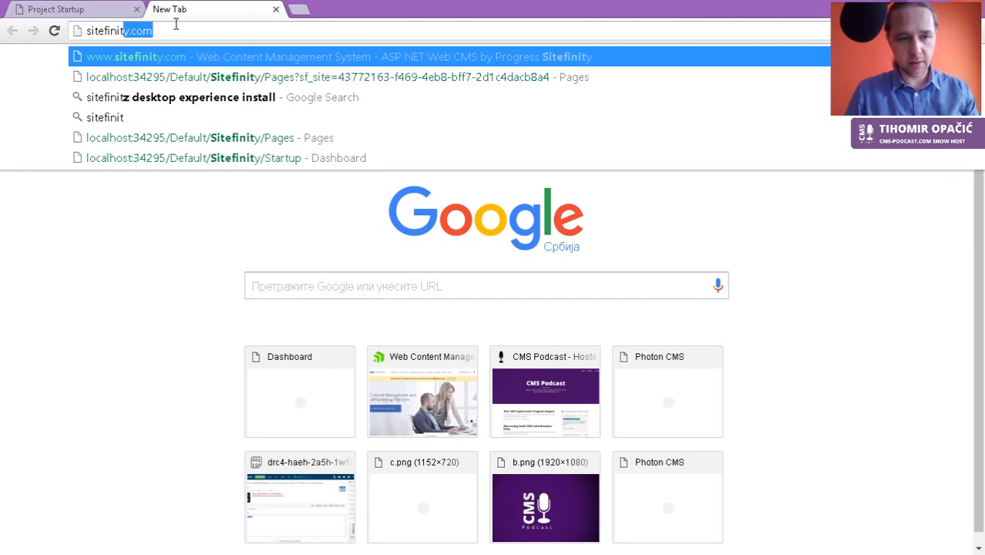
type("z")
key("BackSpace")
type("y")
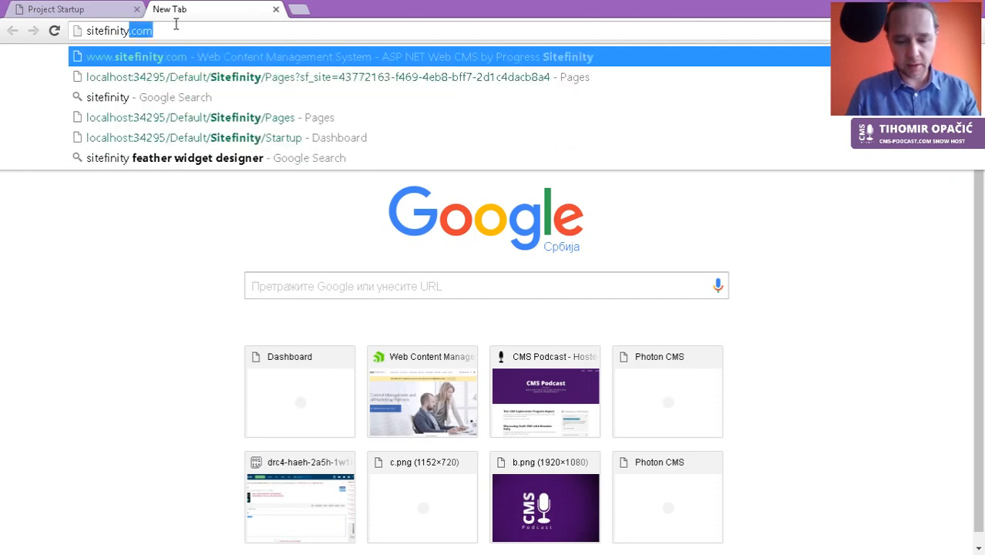
type(".com")
key("Return")
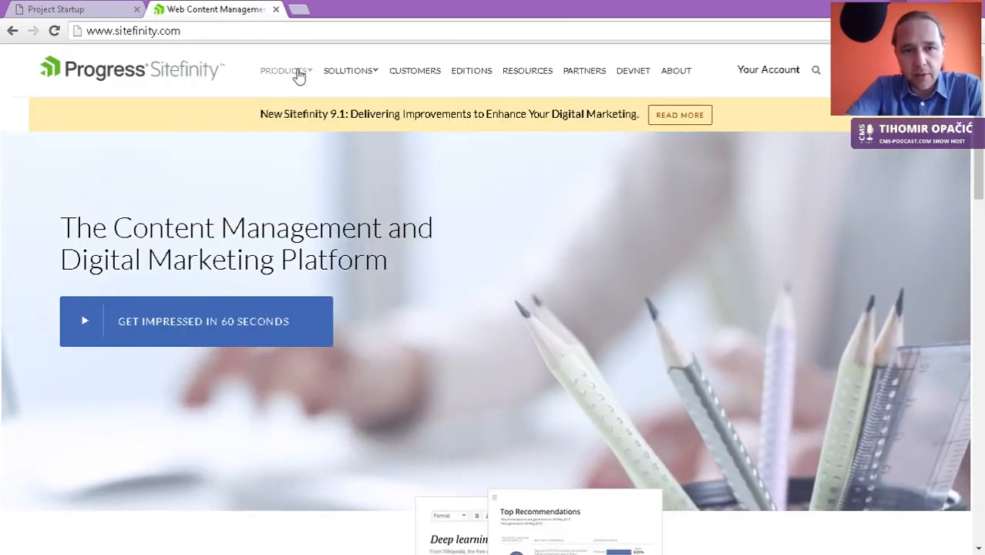
mouse_move(299, 76)
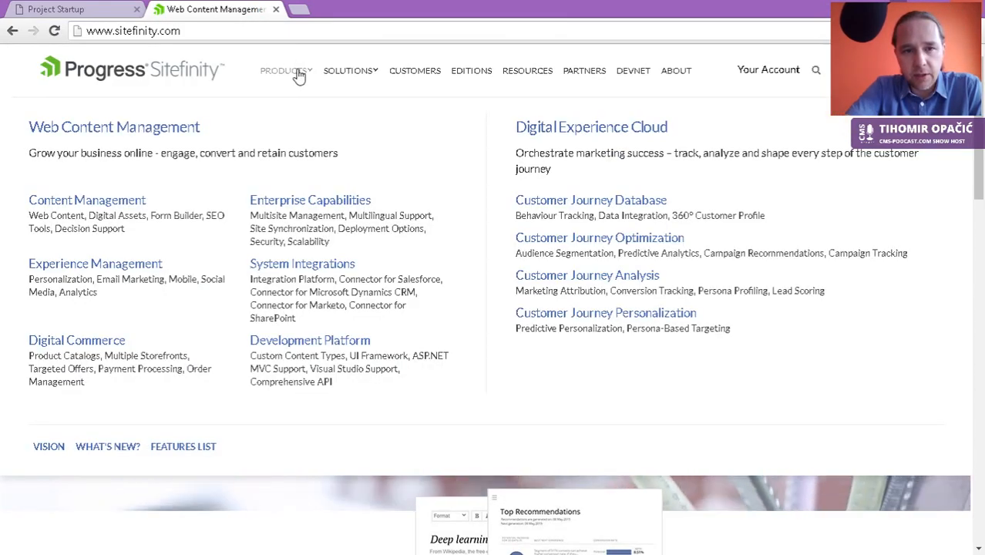
left_click(177, 447)
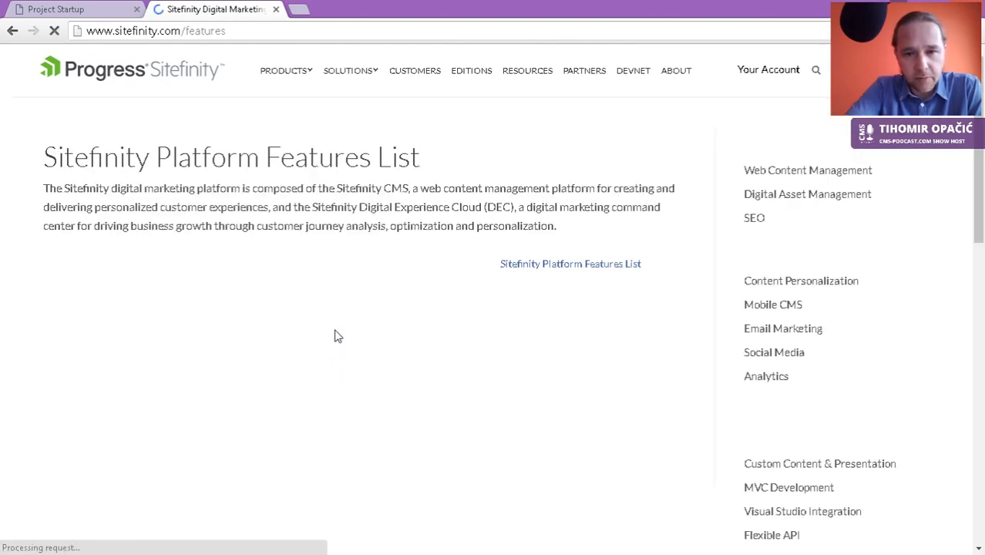
left_click(571, 265)
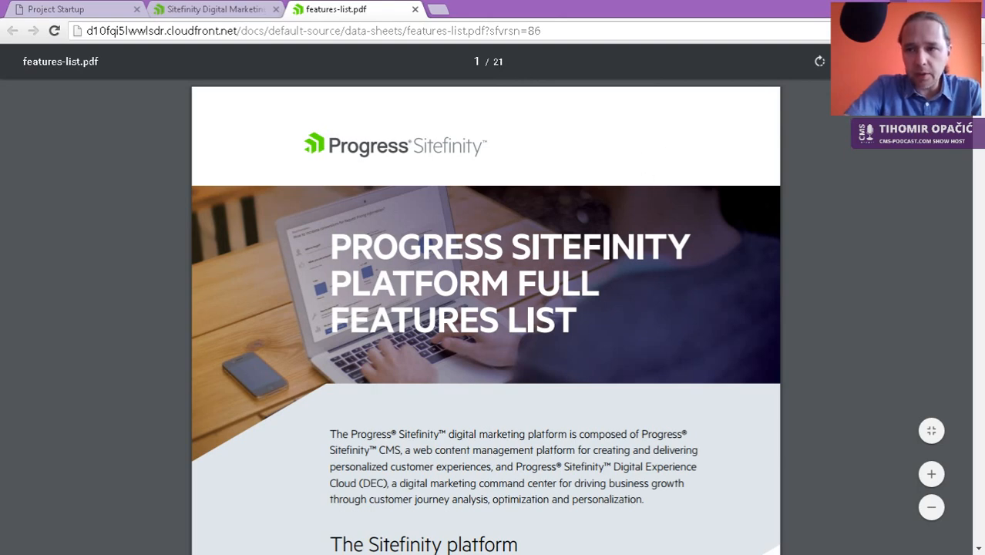
Step: Skim the 21-page features PDF to the end and back, then close it
left_click_drag(981, 65, 979, 535)
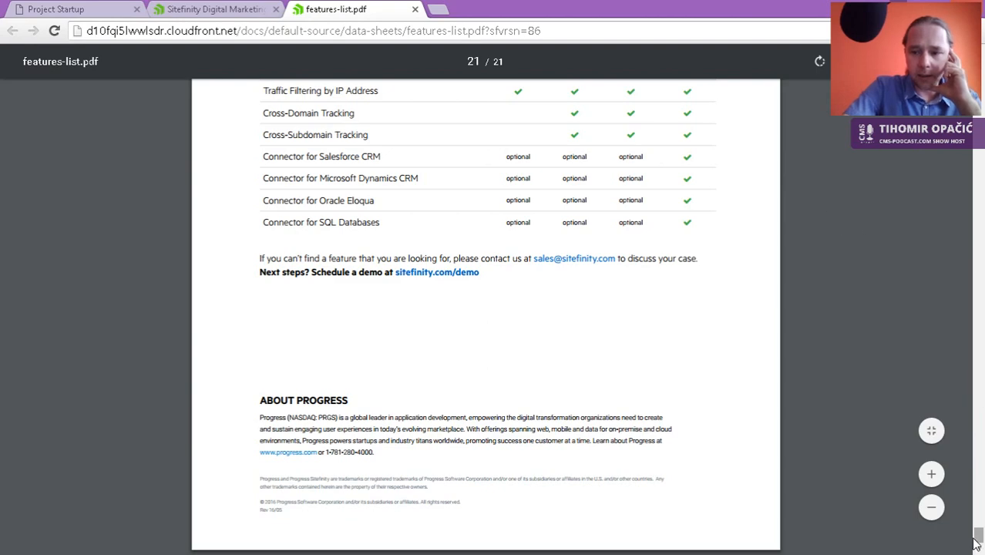
left_click_drag(978, 538, 979, 77)
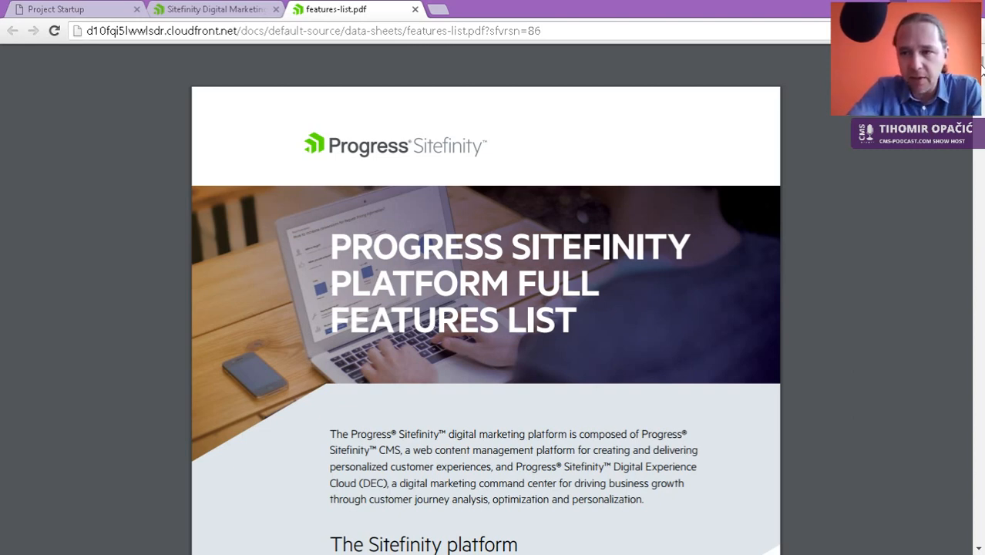
left_click(415, 10)
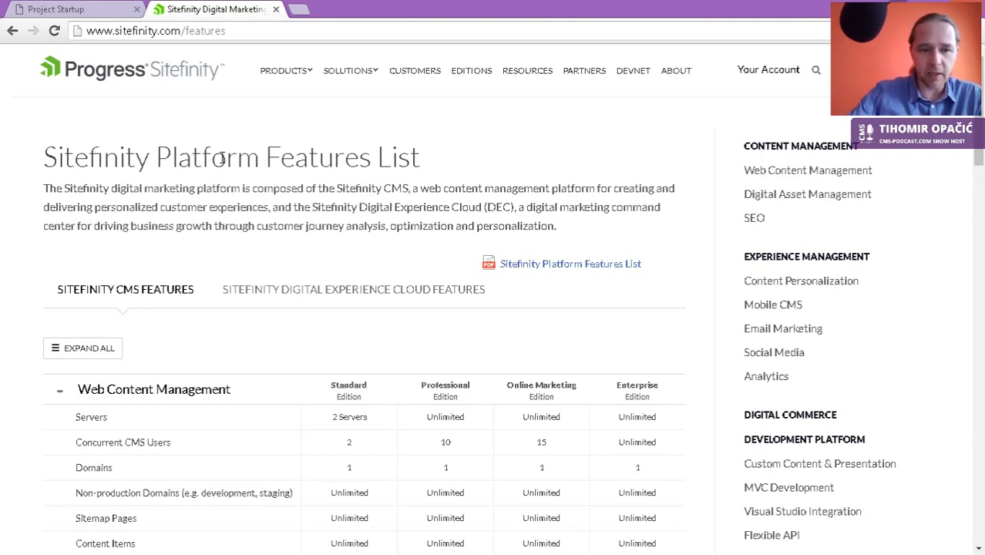
Step: Scroll through the Sitefinity features page, then return to the Project Startup tab
scroll(367, 327, "down", 1)
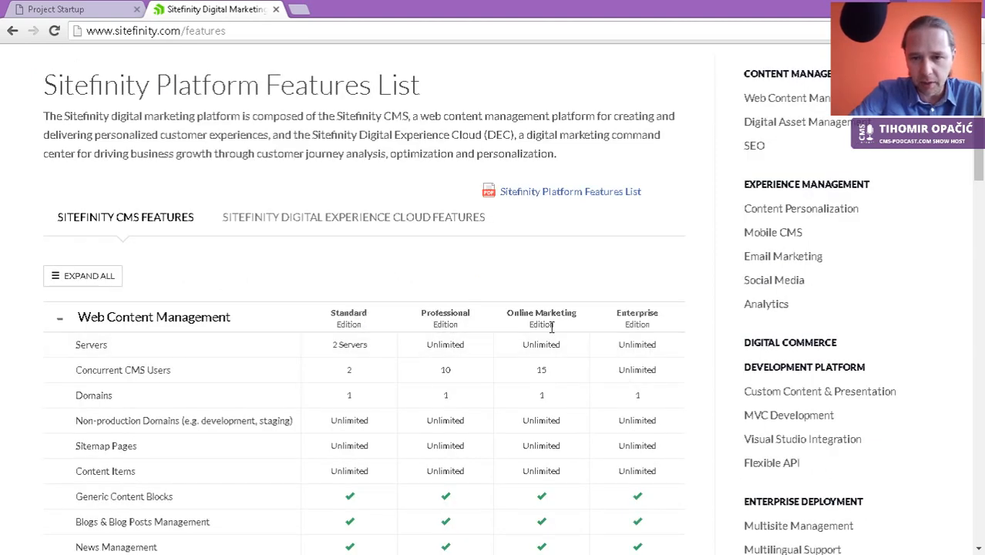
scroll(655, 319, "down", 2)
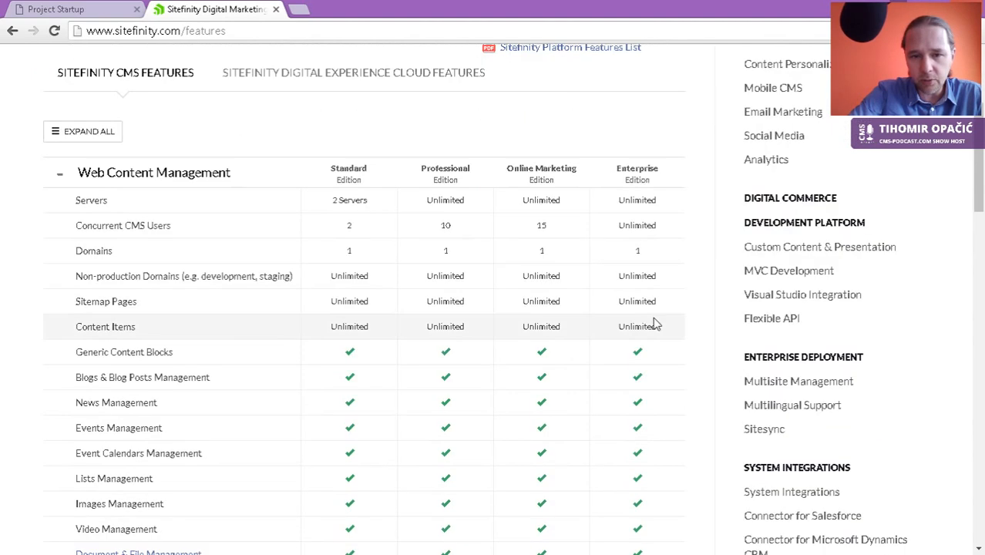
scroll(655, 325, "down", 3)
scroll(654, 324, "down", 10)
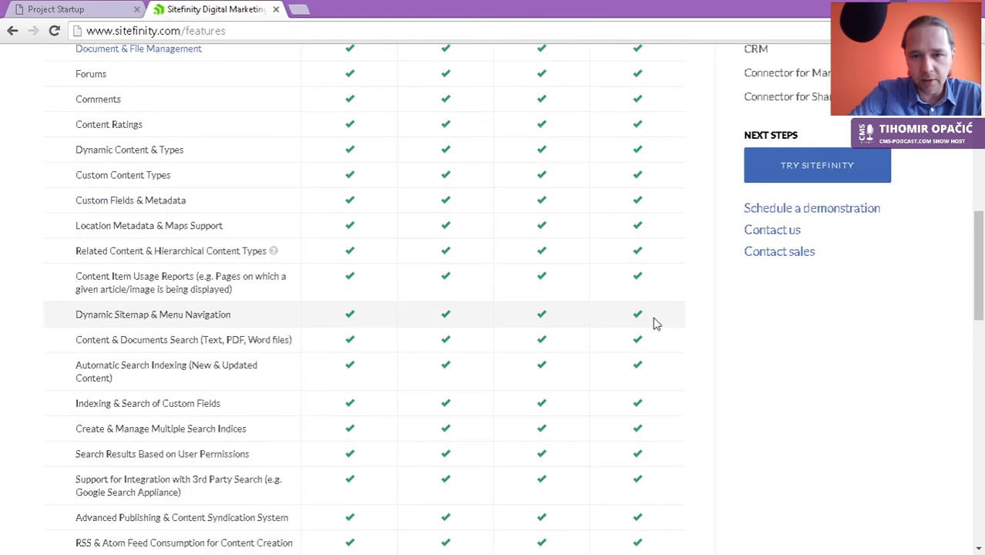
scroll(654, 324, "down", 5)
scroll(654, 325, "down", 2)
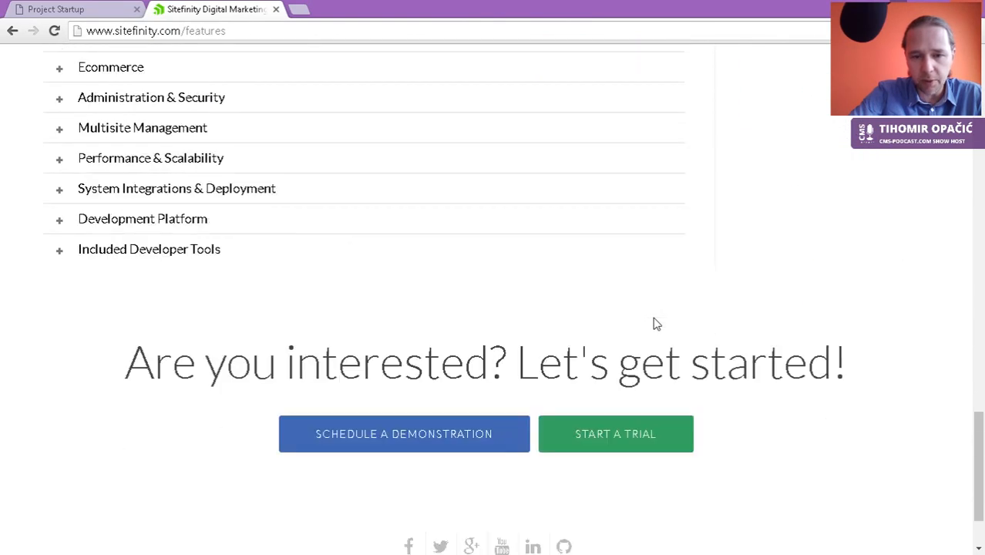
scroll(655, 325, "down", 2)
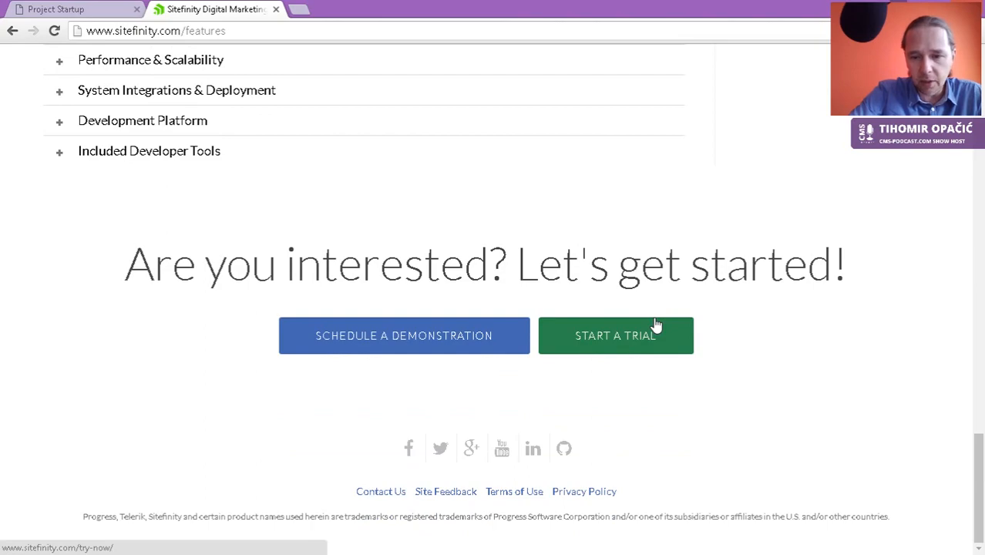
scroll(657, 303, "up", 10)
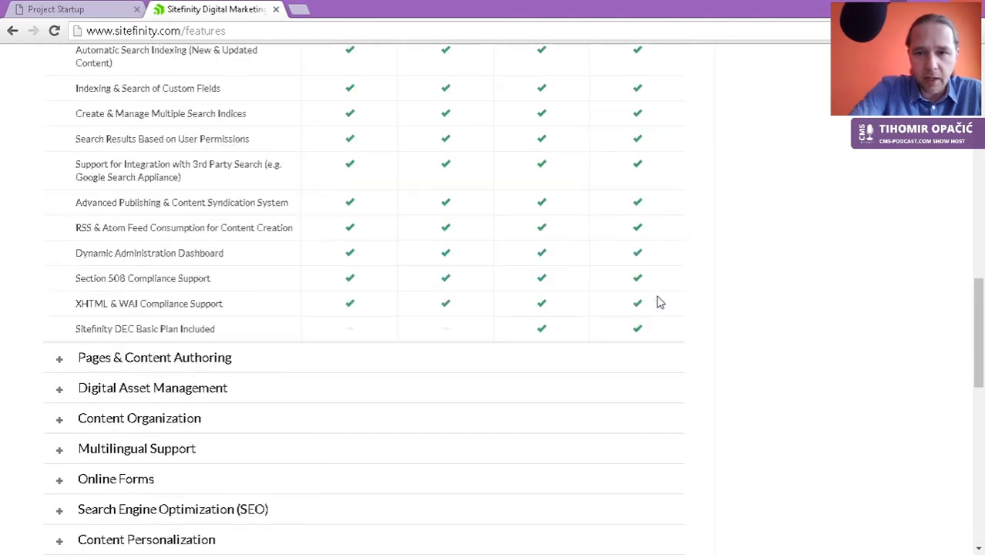
scroll(659, 303, "up", 12)
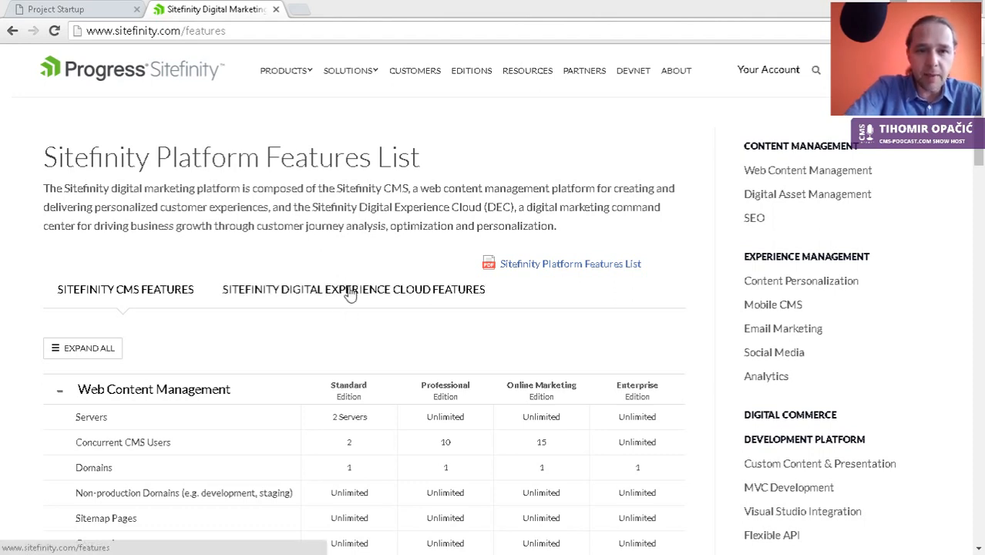
left_click(370, 207)
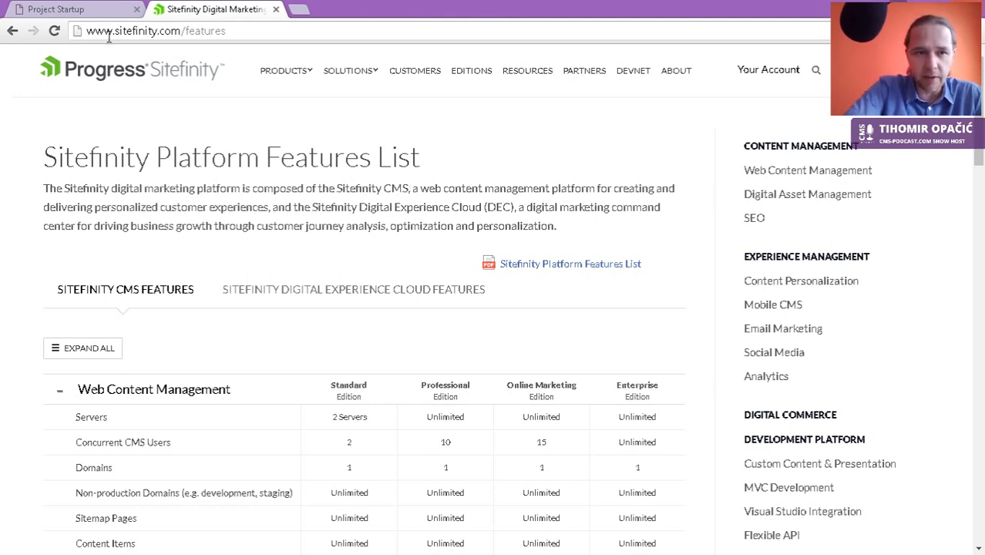
left_click(88, 14)
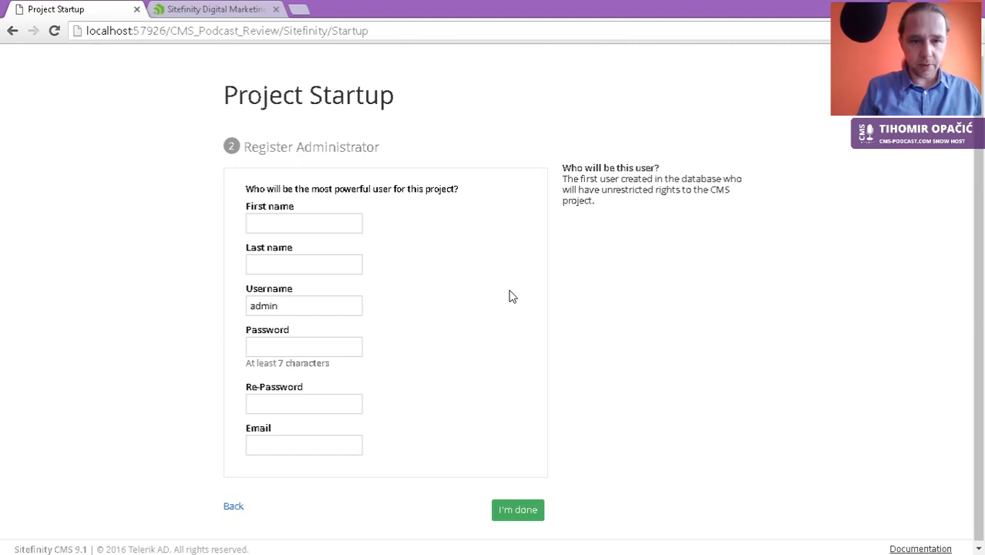
Step: Enter the administrator's first name and last name
type("Tihomir")
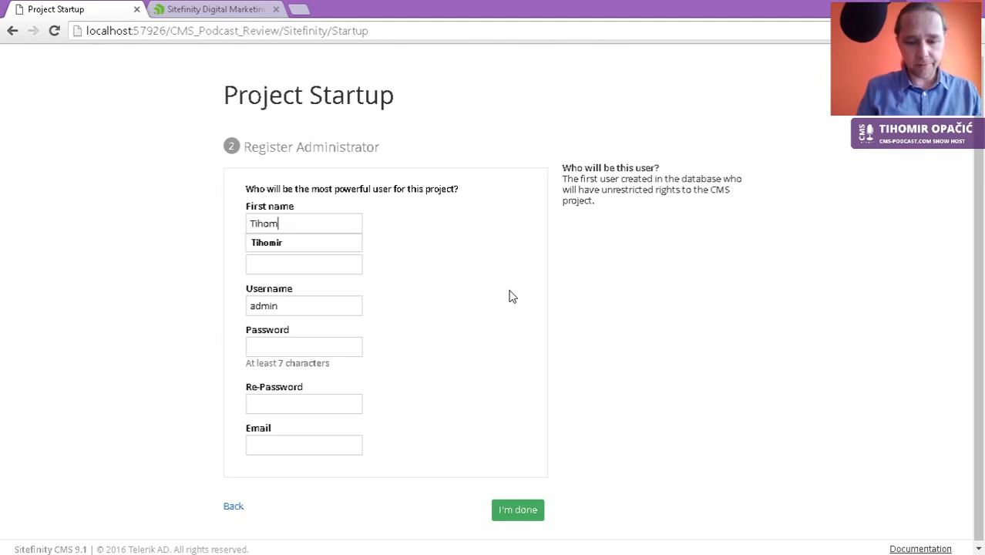
key("Tab")
type("Opacic")
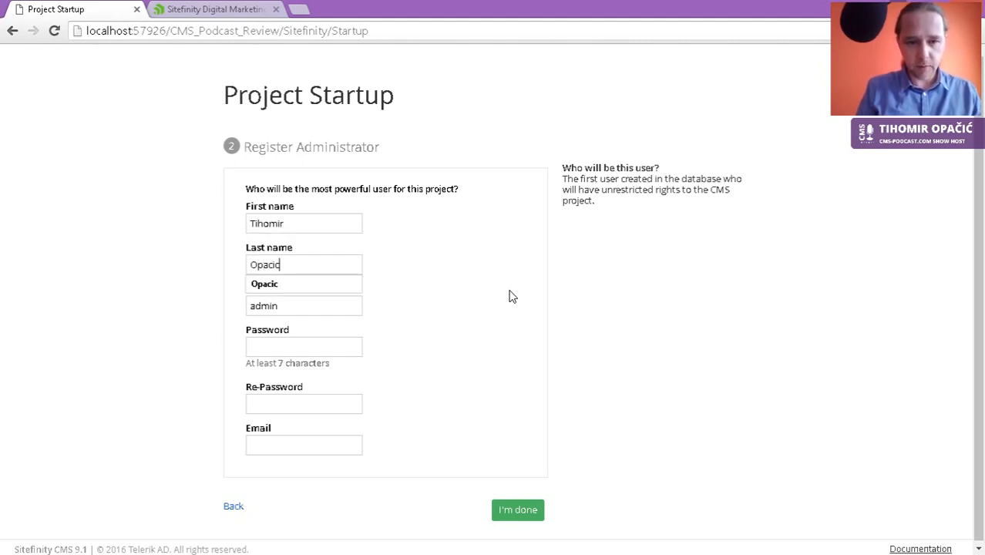
key("Tab")
key("Tab")
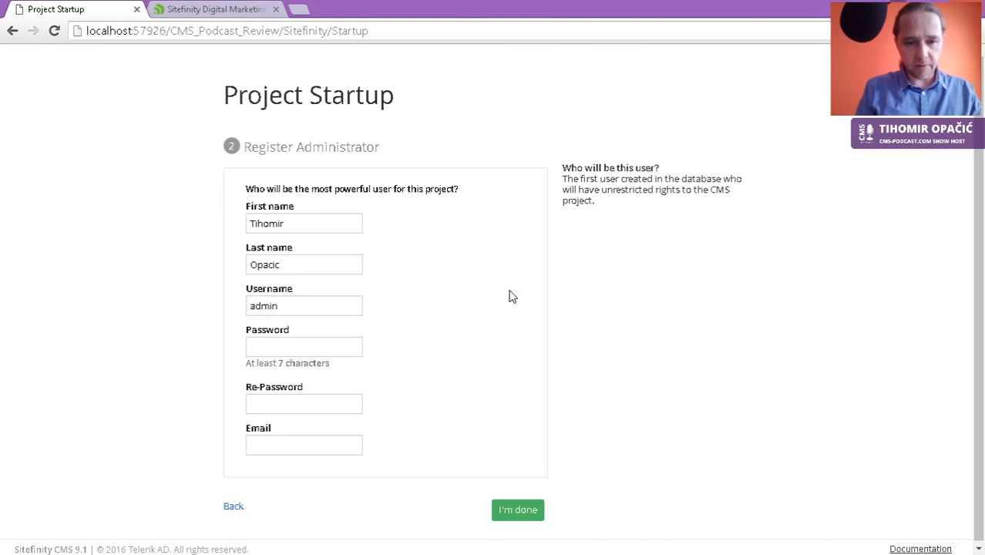
Step: Enter the administrator's password and accept the suggested e-mail address
type("•••••••••")
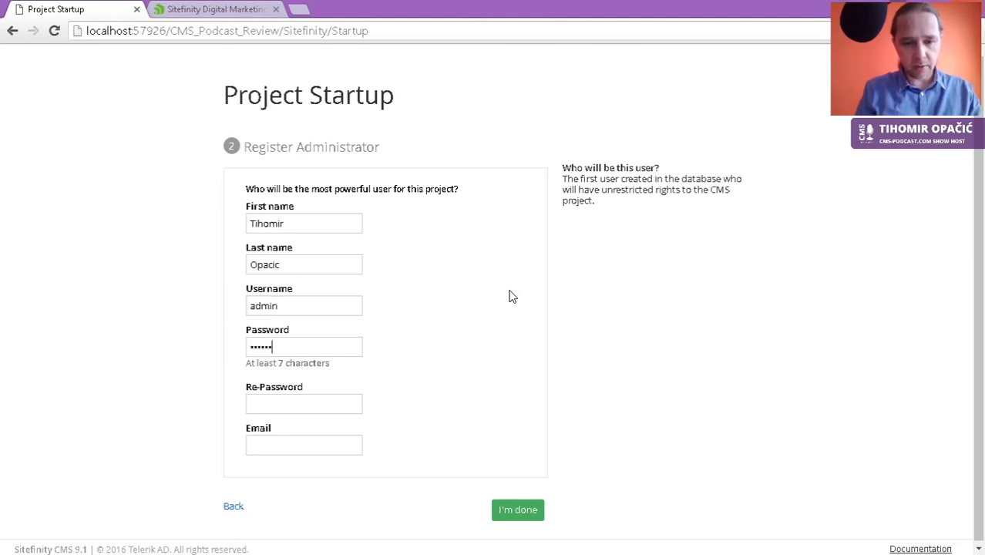
type("•••••••")
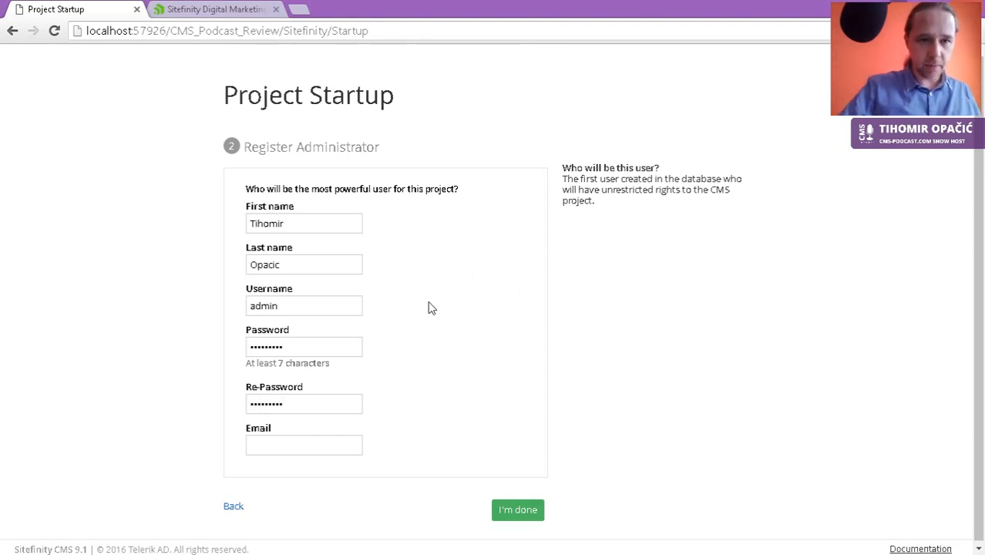
scroll(428, 348, "down", 1)
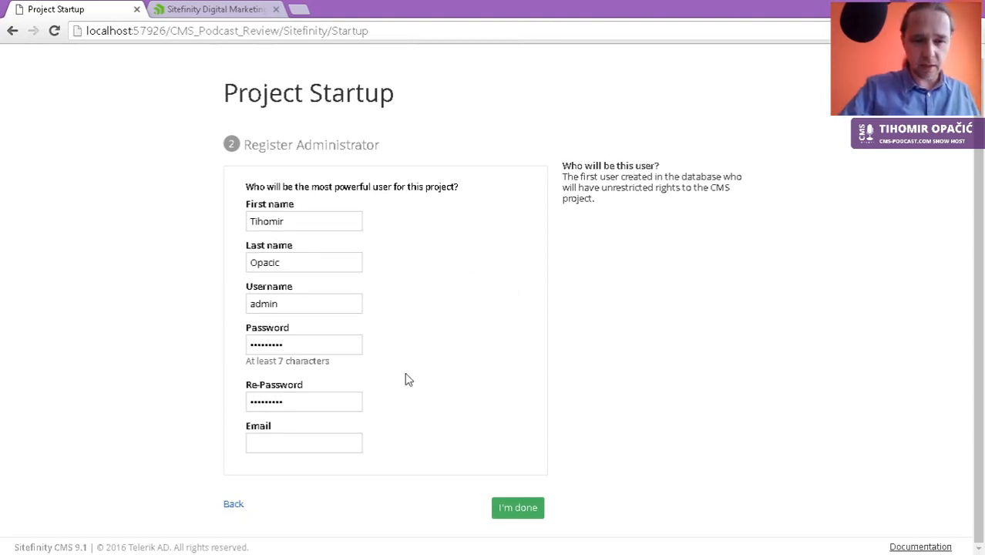
left_click(306, 444)
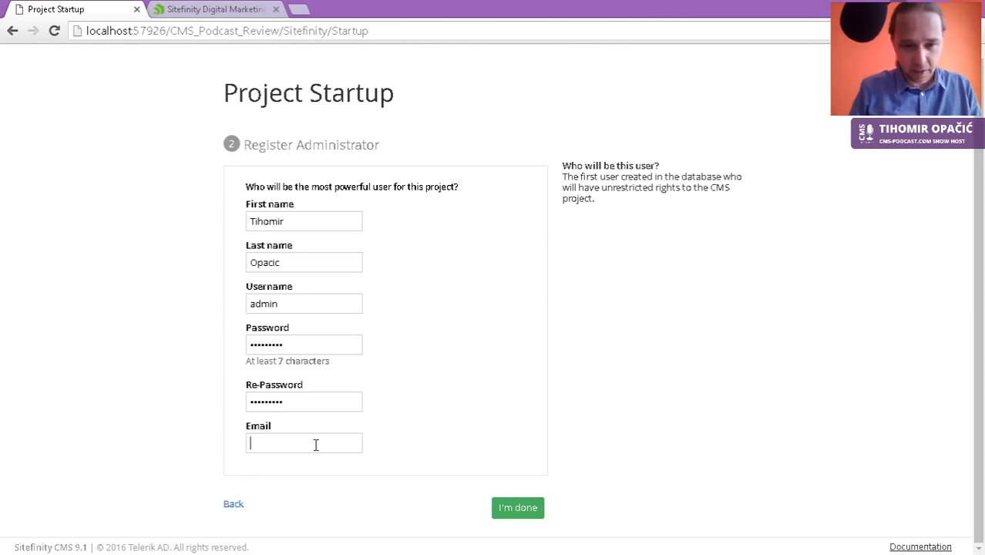
type("tihomir")
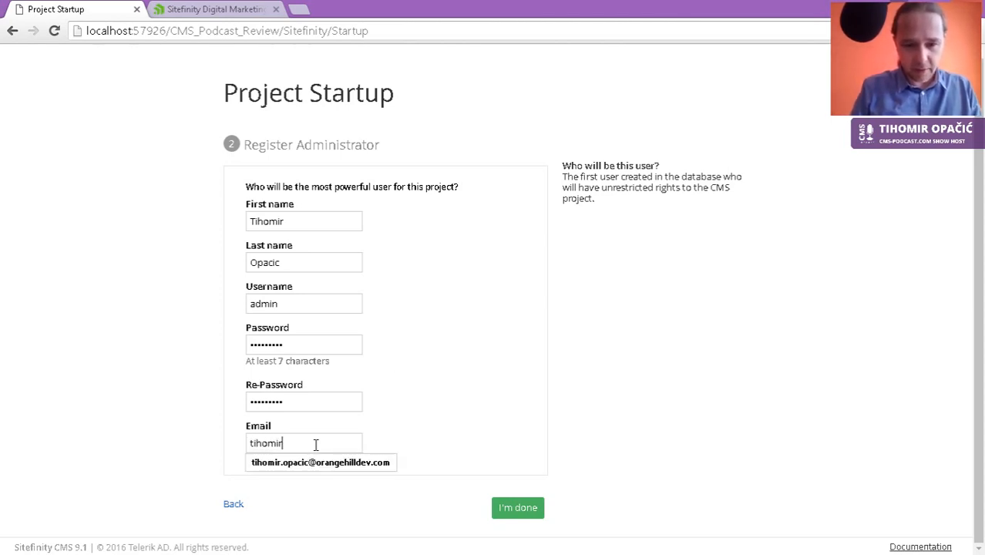
key("Down")
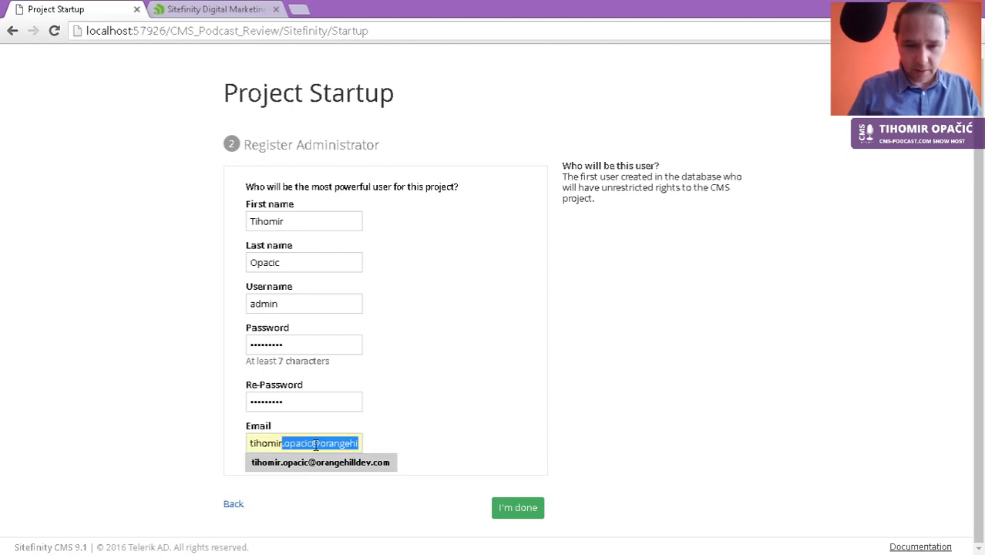
key("Return")
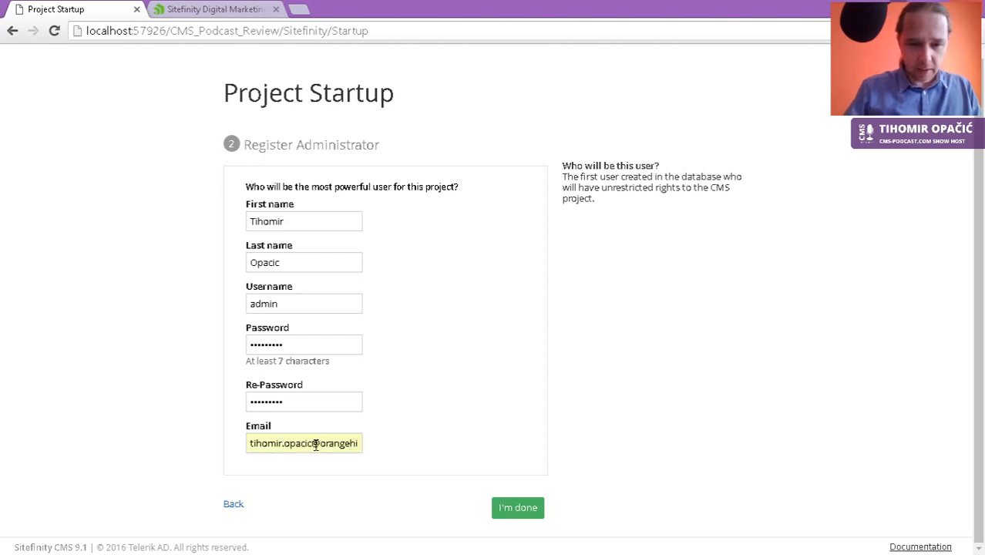
Step: Submit the registration with I'm done, then go back to the Sitefinity features tab
left_click(516, 510)
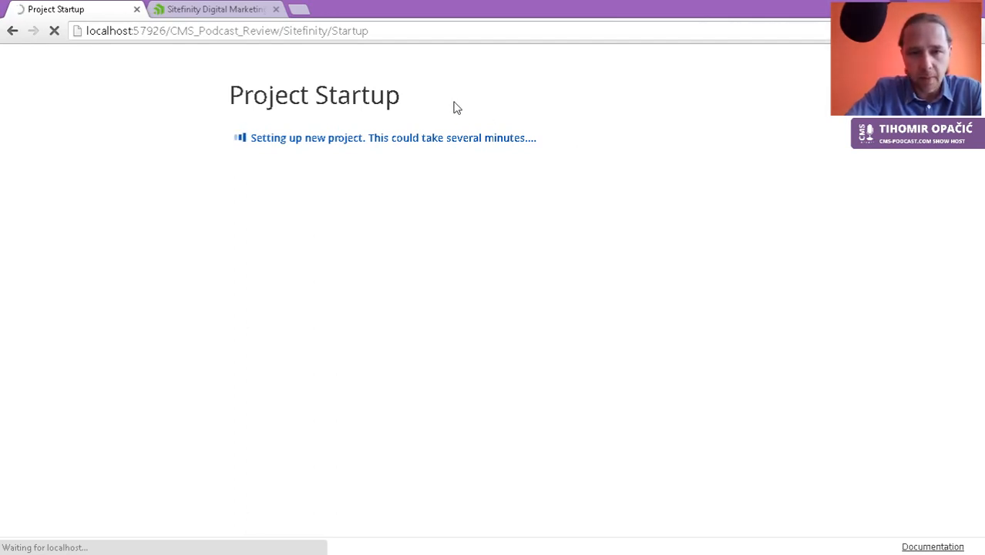
left_click(196, 9)
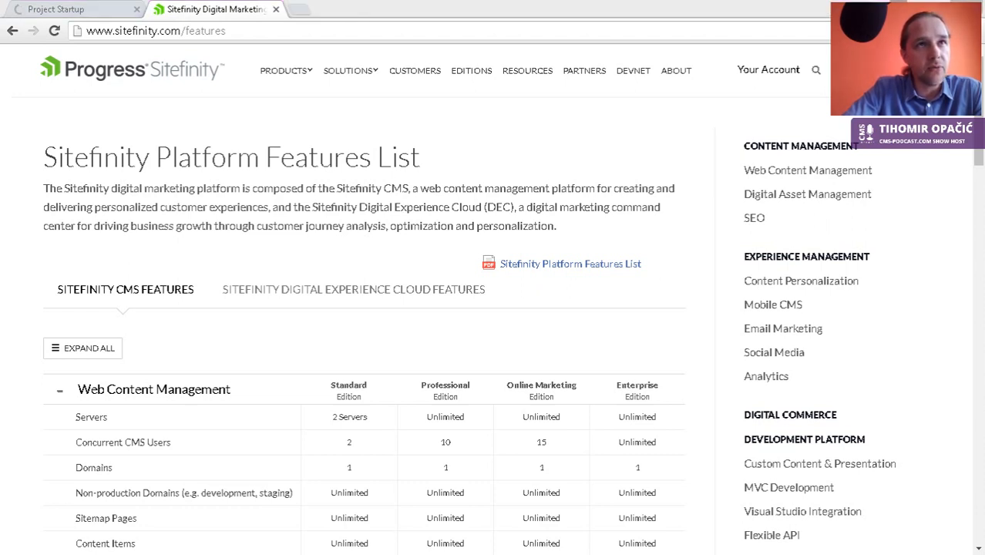
Step: Open the TechCrunch article on Progress buying Telerik in a new browser tab
left_click(300, 10)
right_click(297, 31)
left_click(328, 104)
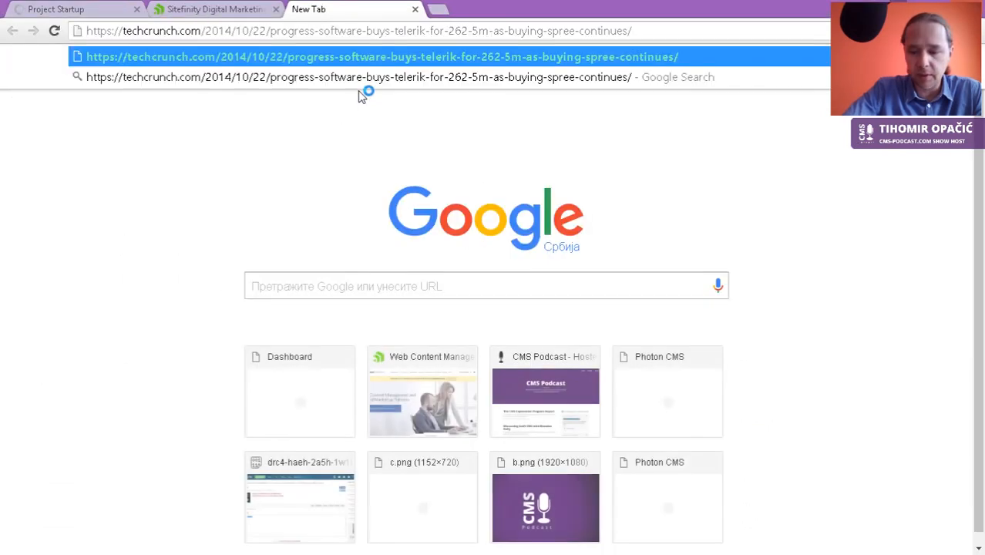
key("Return")
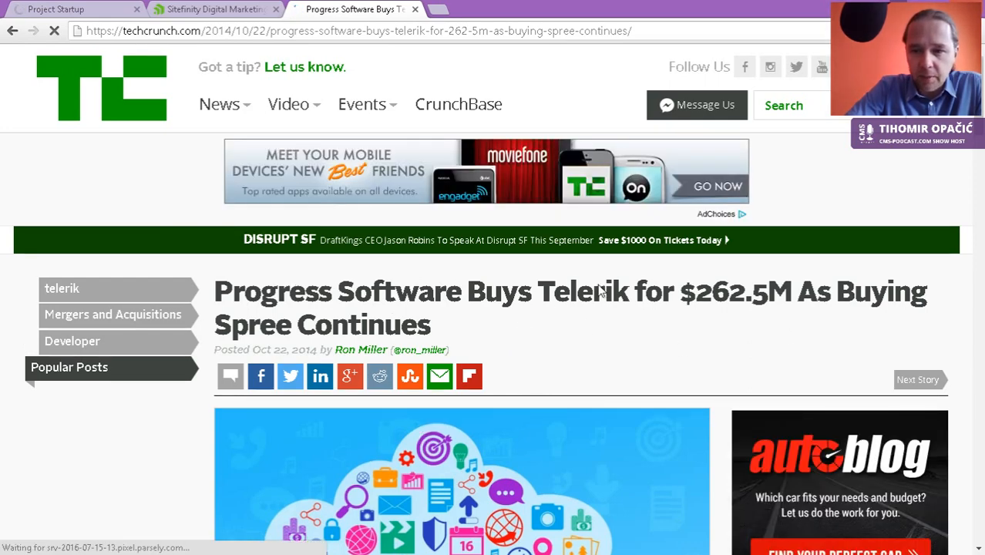
Step: Highlight 'Progress' and the 262.5 purchase price in the headline, then read through the article
scroll(601, 322, "down", 1)
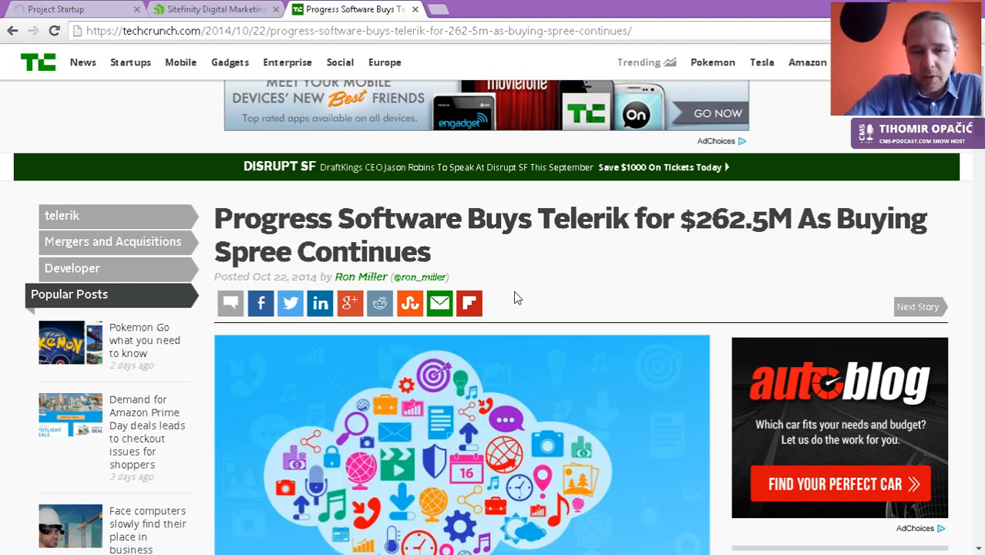
left_click_drag(332, 221, 216, 227)
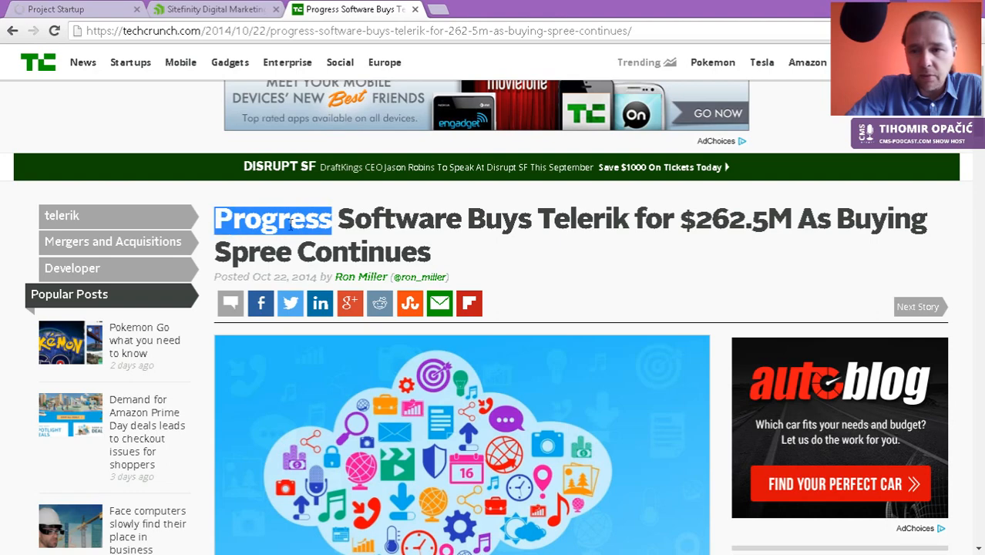
left_click_drag(697, 220, 762, 215)
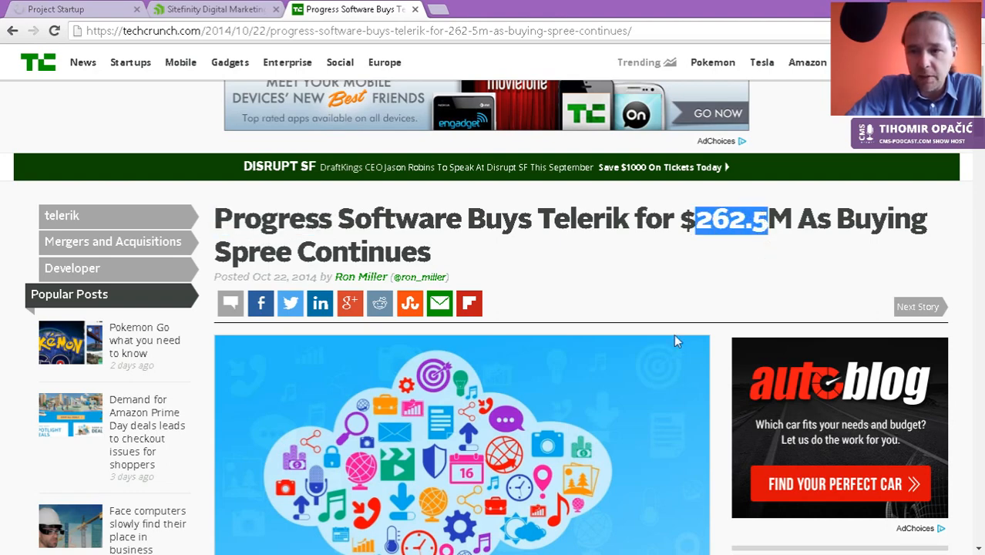
scroll(634, 358, "down", 6)
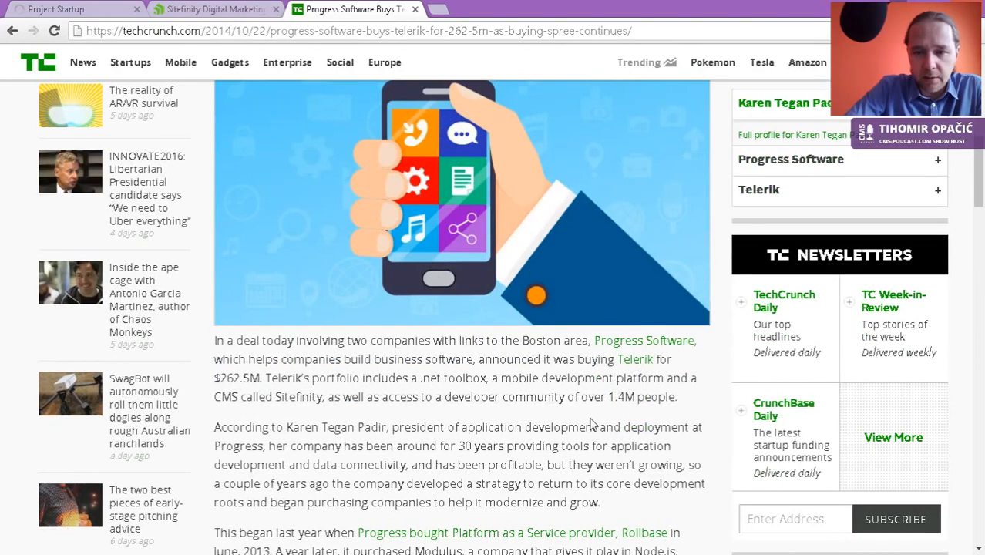
scroll(634, 362, "down", 8)
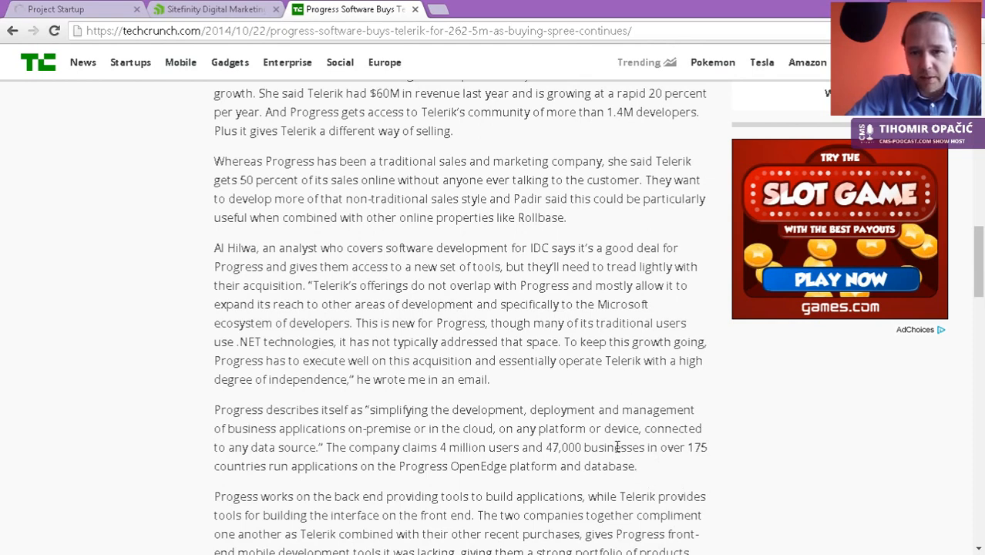
scroll(589, 422, "up", 1)
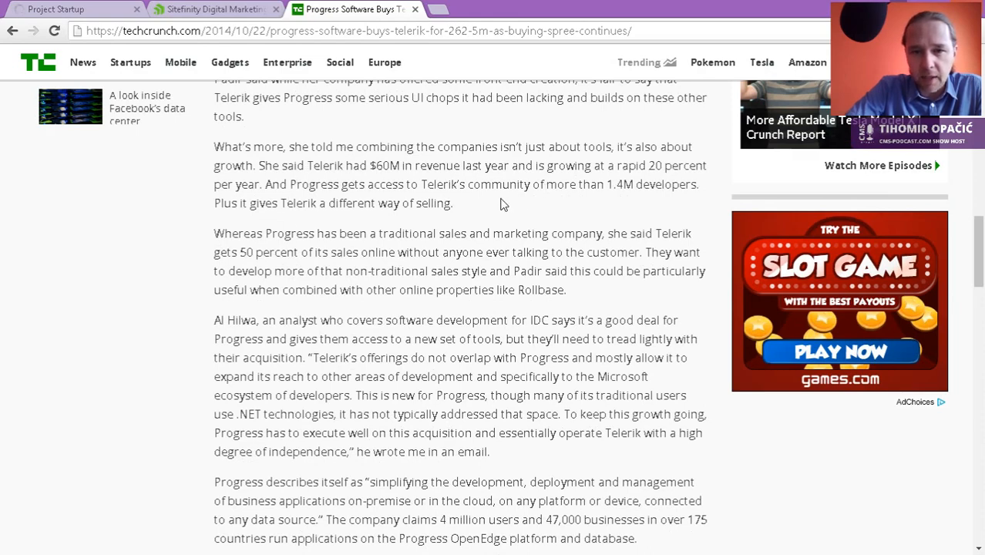
scroll(492, 199, "up", 2)
scroll(494, 199, "up", 2)
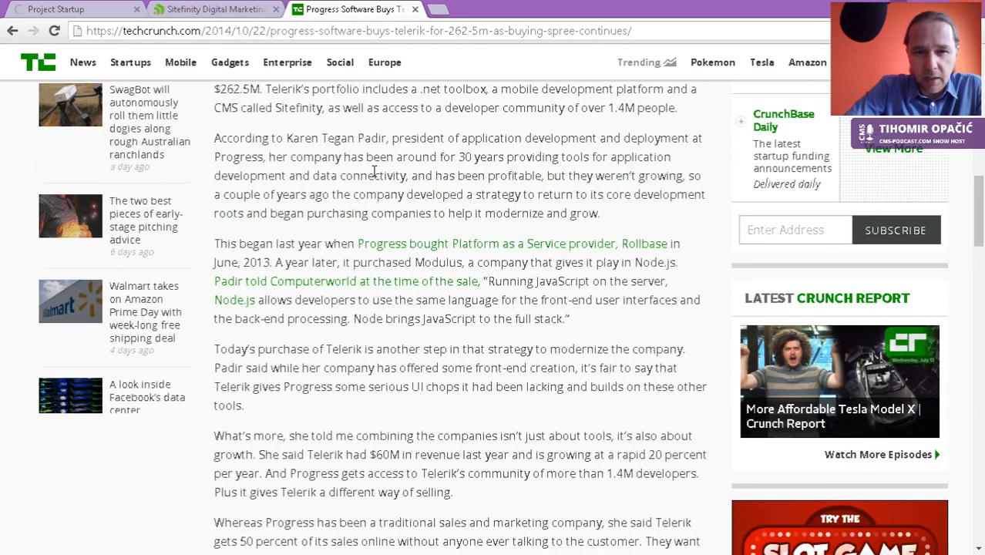
scroll(322, 153, "up", 2)
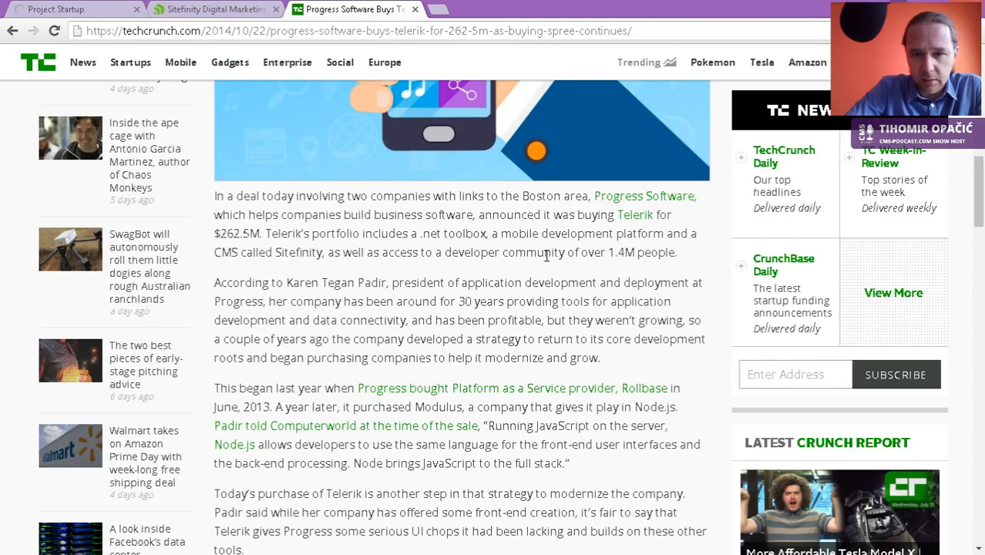
scroll(547, 270, "down", 2)
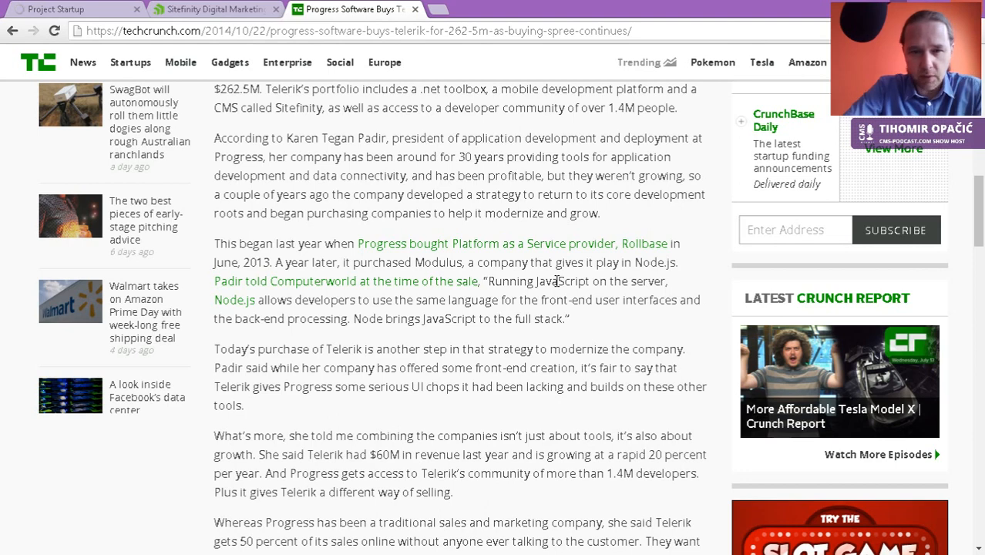
Step: Search the article for 'kend', mark the 1.4M developer community phrase, then return to the features list
key("ctrl+f")
type("kend")
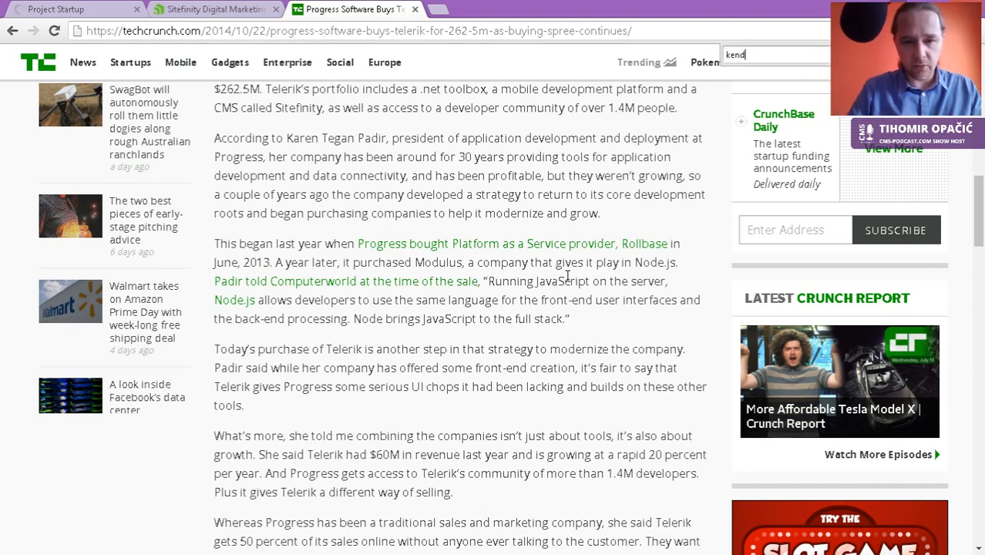
key("Escape")
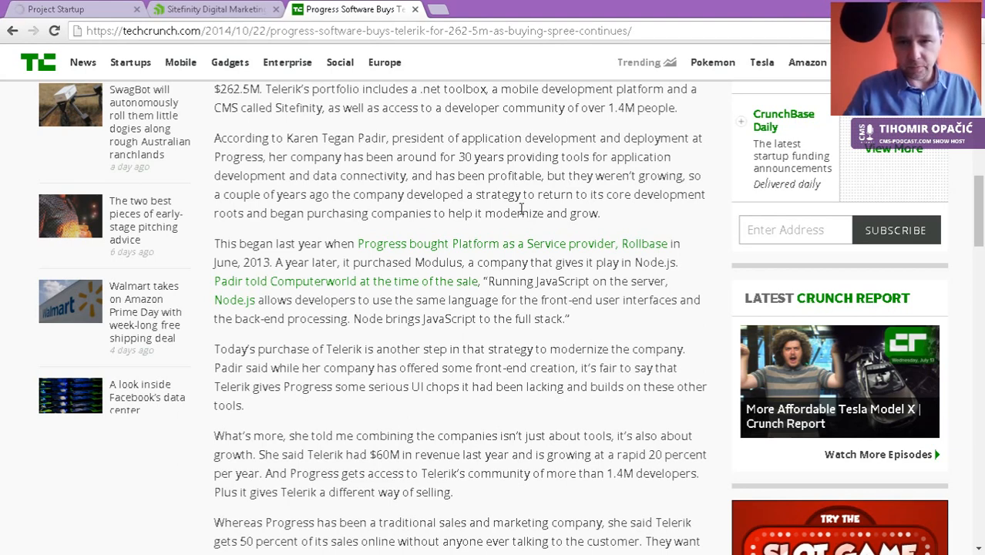
left_click_drag(446, 109, 677, 108)
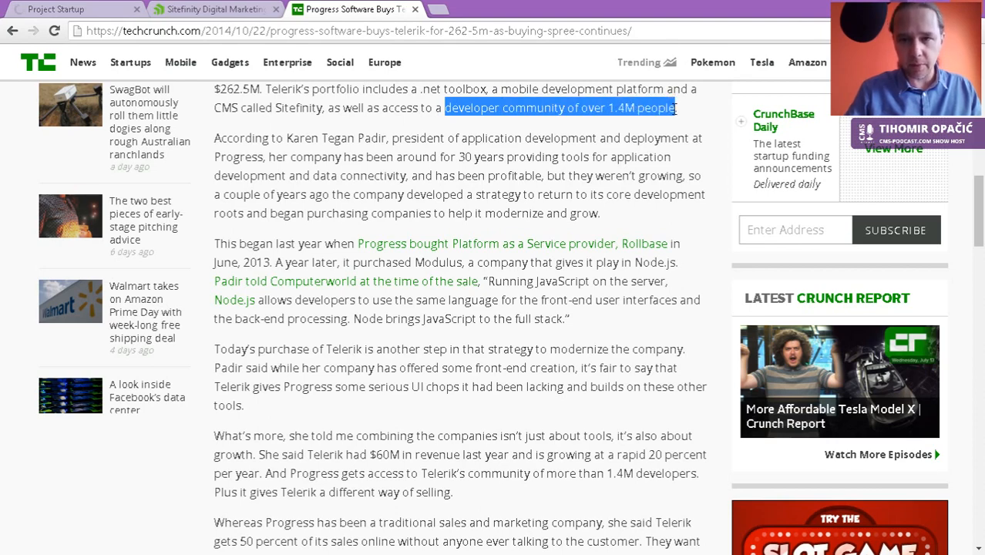
scroll(512, 269, "down", 2)
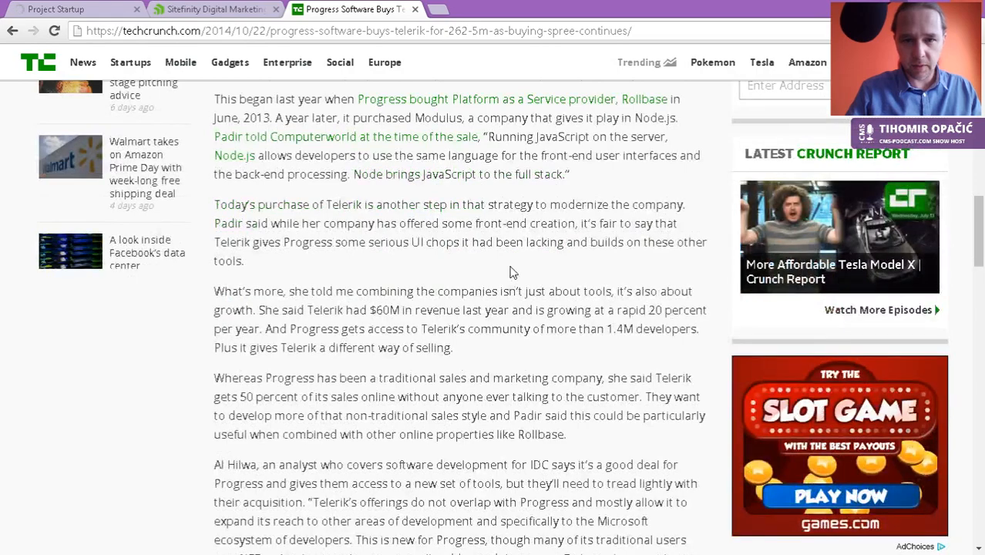
scroll(512, 272, "up", 5)
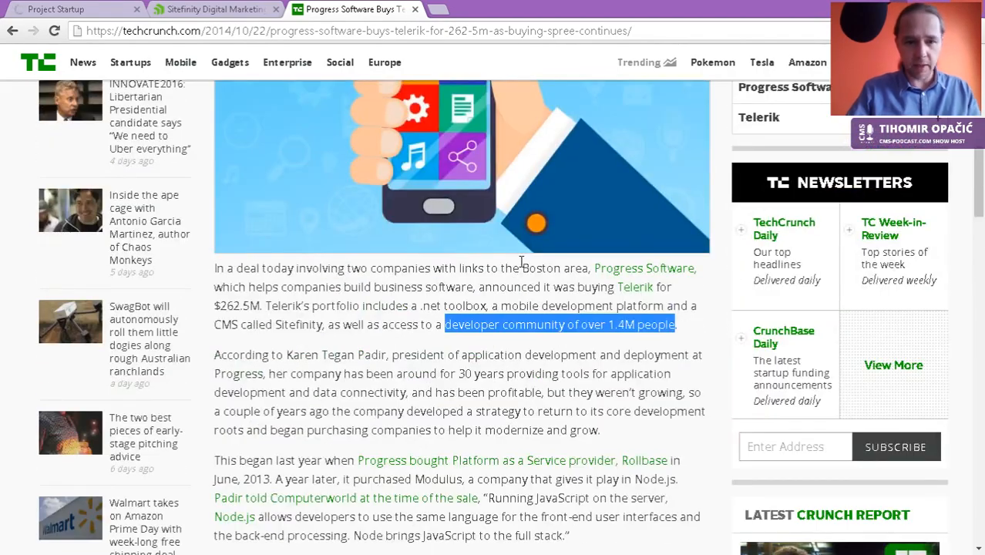
left_click(492, 328)
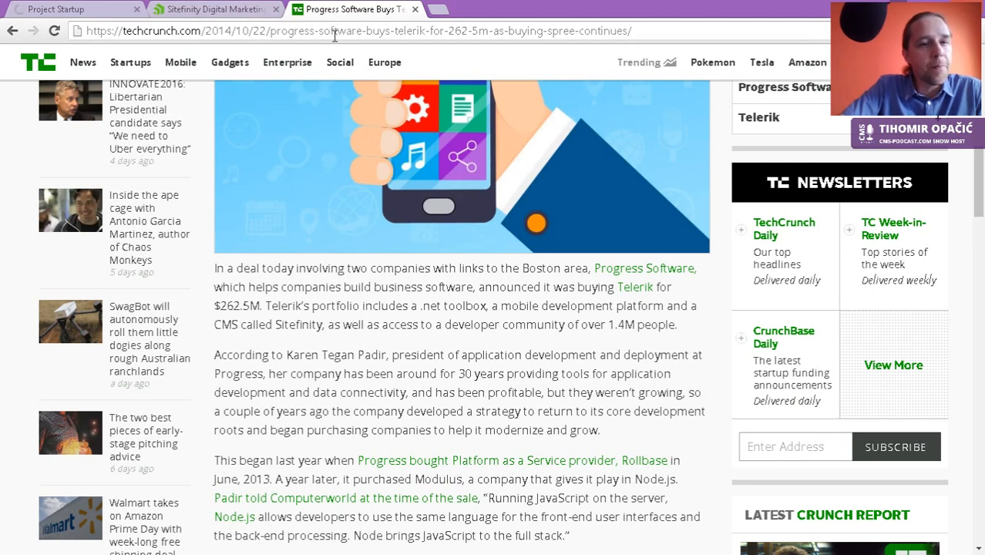
left_click(204, 11)
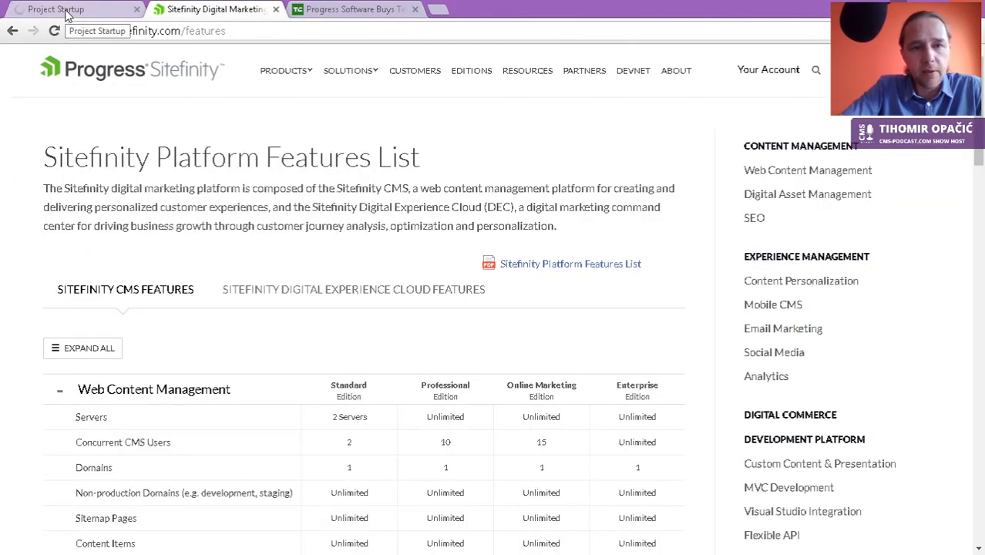
left_click(66, 11)
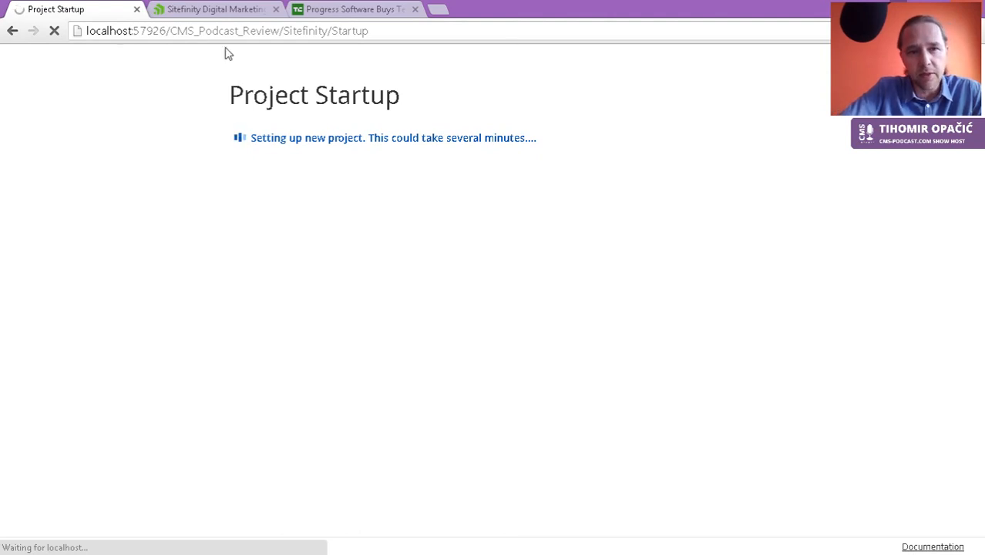
left_click(210, 31)
left_click(211, 10)
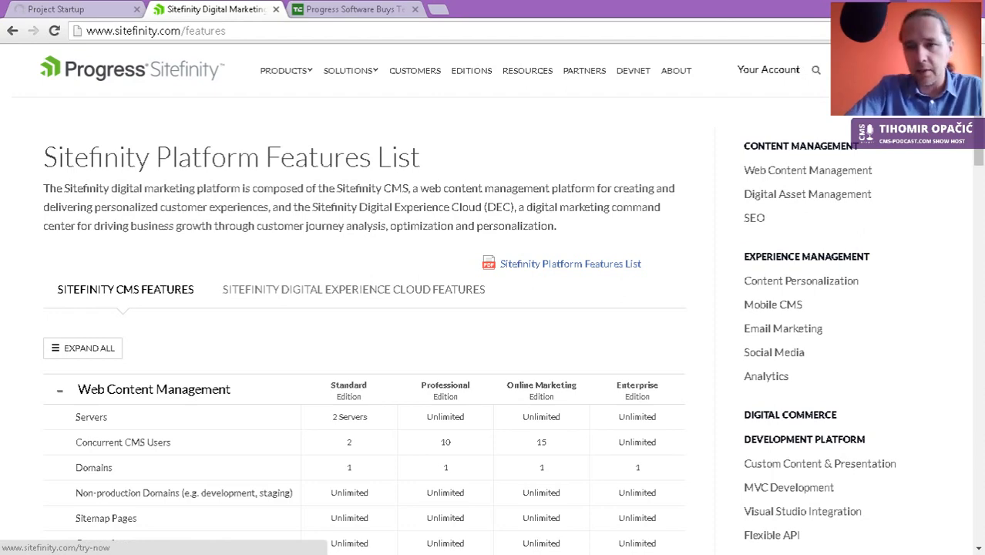
Step: Open Sitefinity's Try Now page with its installation and getting-started video guides, closing the Live Help popup
left_click(887, 70)
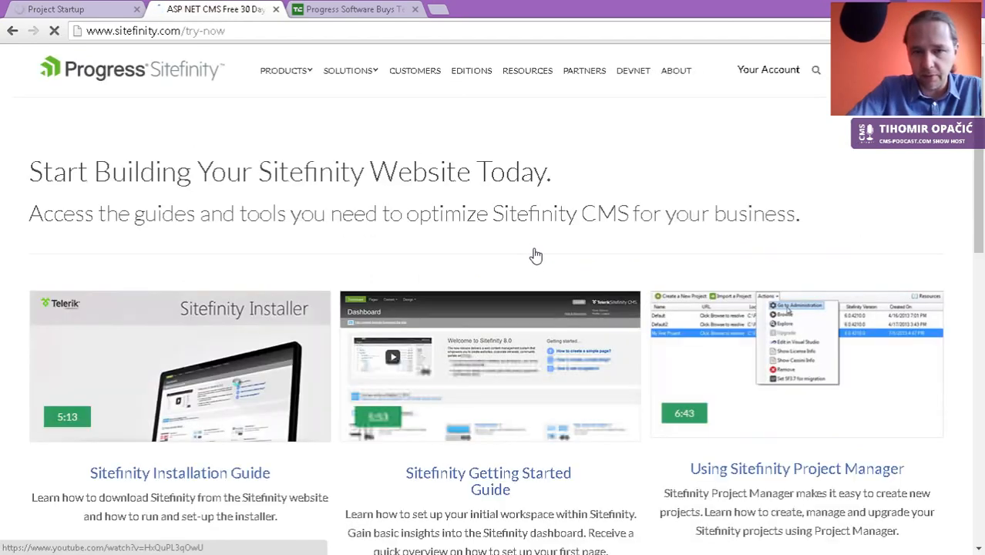
scroll(450, 371, "down", 4)
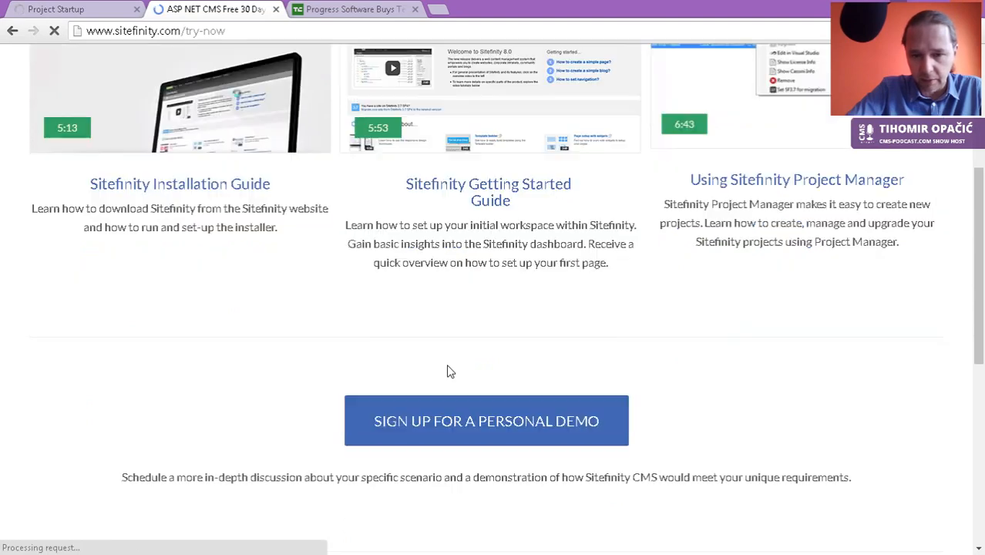
scroll(450, 370, "up", 4)
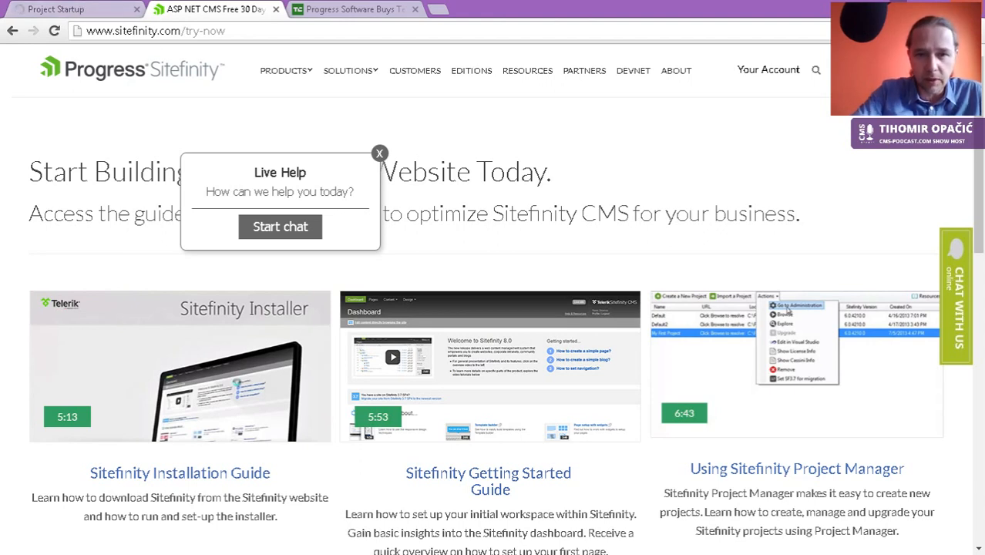
left_click(380, 154)
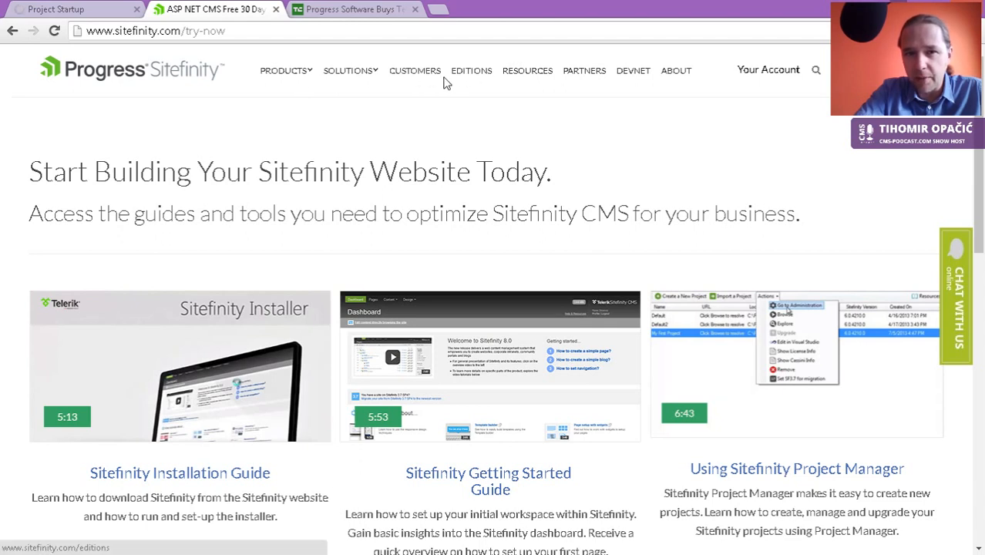
Step: Go to Resources > Training and certification and browse the Business User Training partners and scheduled classes
left_click(515, 74)
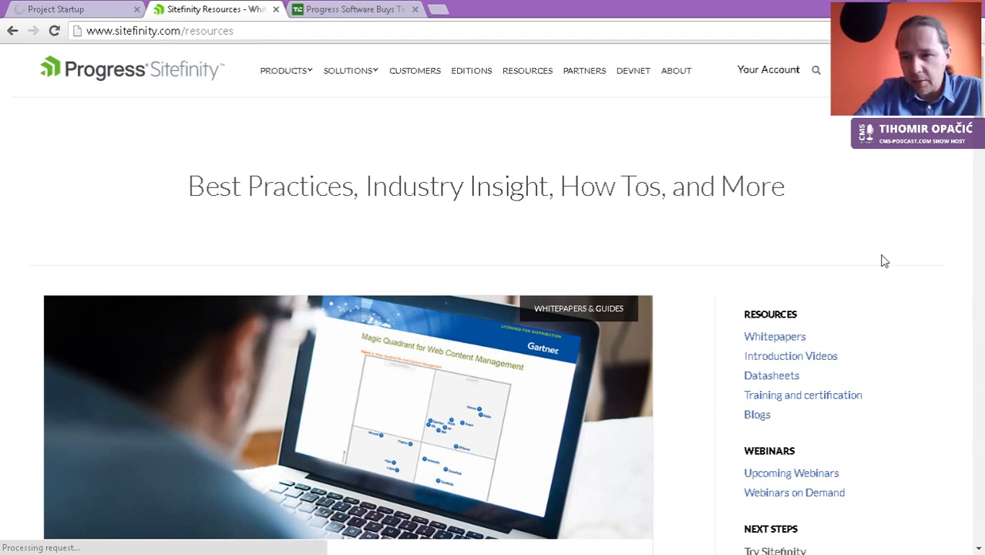
scroll(875, 251, "down", 2)
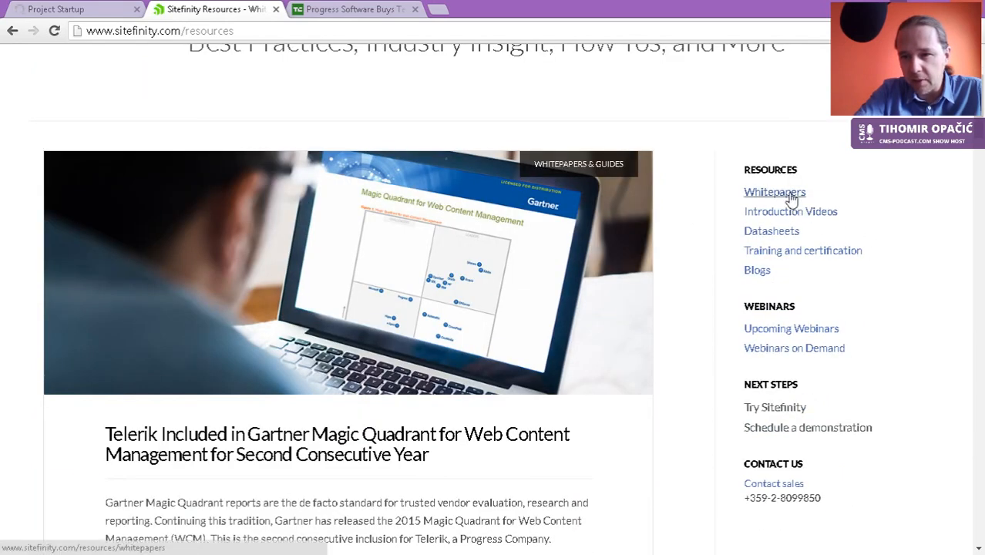
left_click(833, 260)
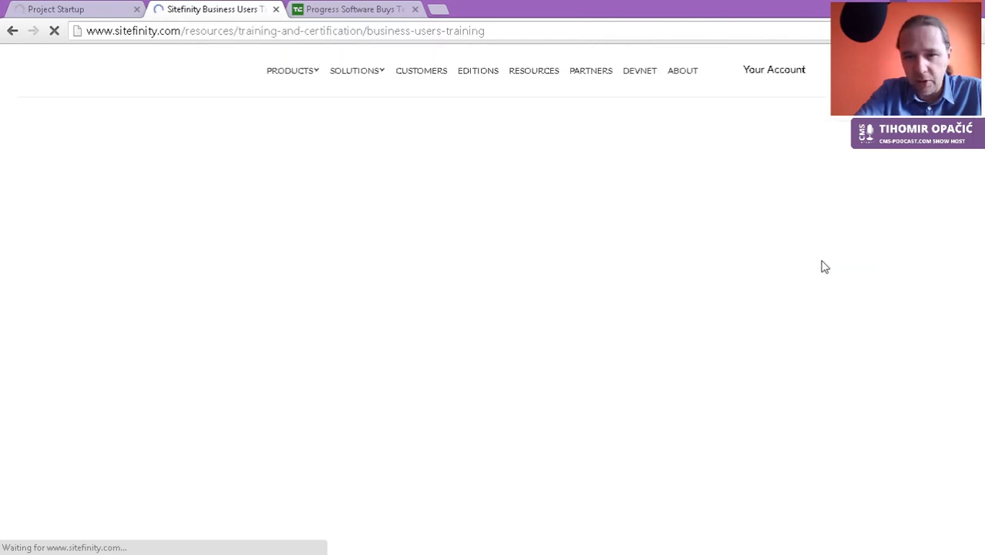
scroll(547, 297, "down", 3)
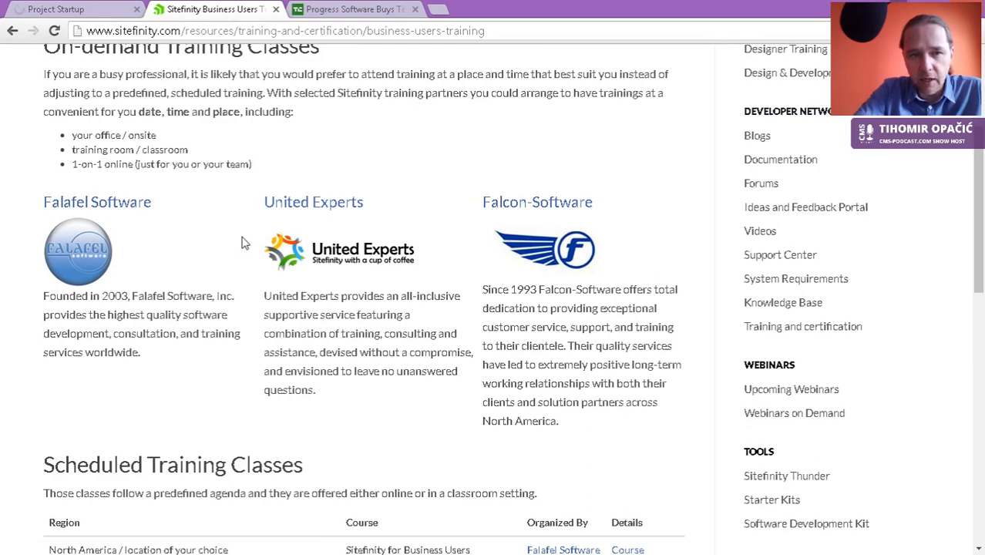
scroll(242, 244, "down", 4)
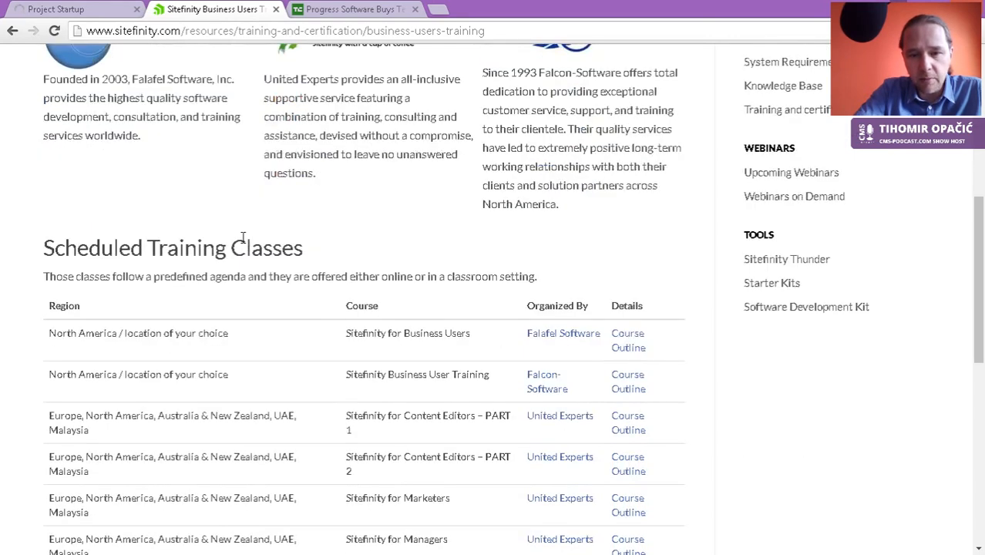
scroll(242, 243, "down", 1)
scroll(242, 244, "down", 1)
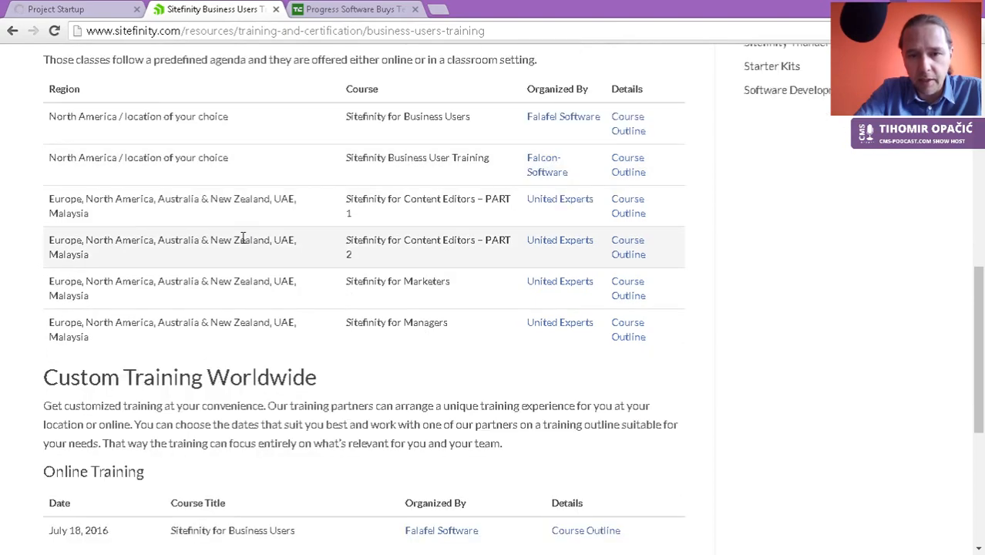
scroll(363, 399, "up", 9)
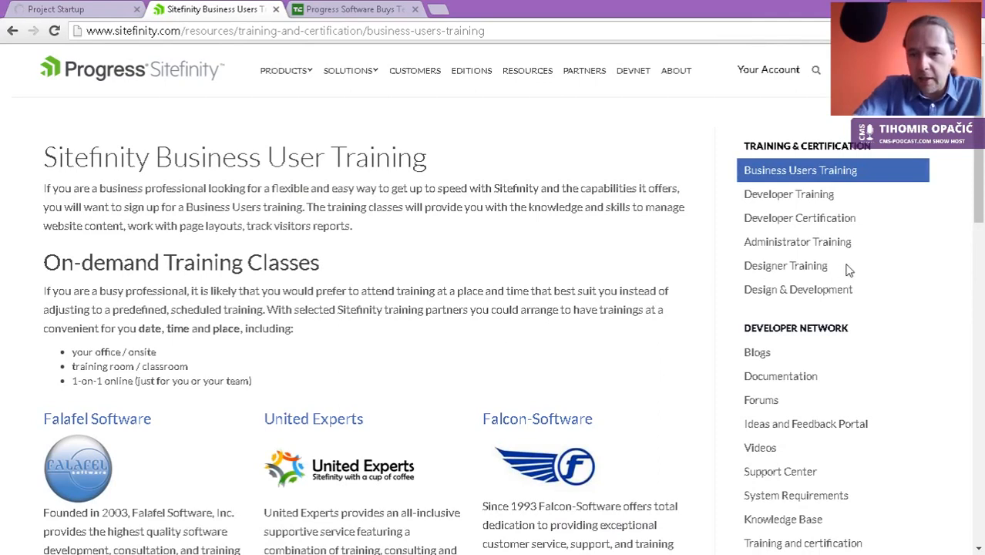
scroll(798, 382, "down", 2)
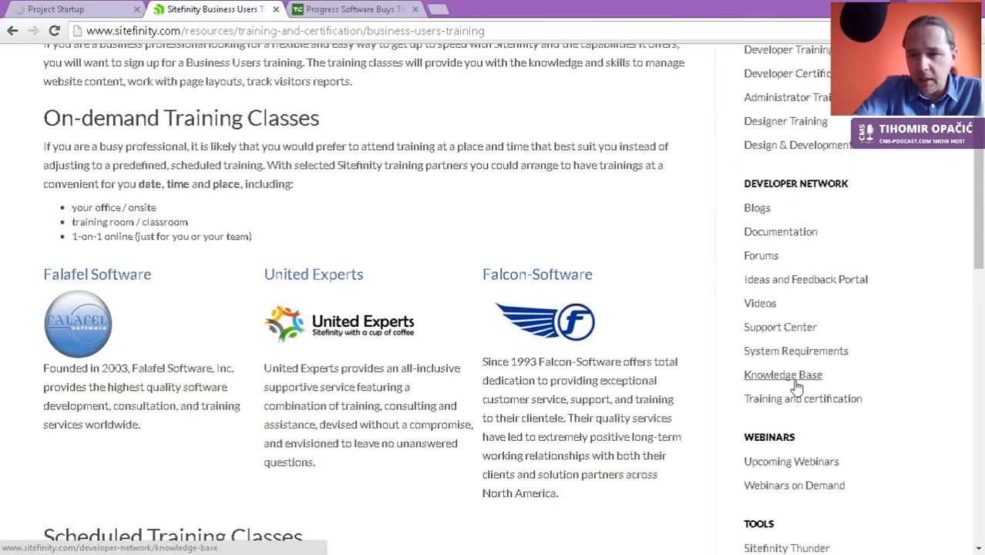
Step: Open Documentation in a new tab, navigate Create pages > Create a page, then return to the training tab
middle_click(781, 233)
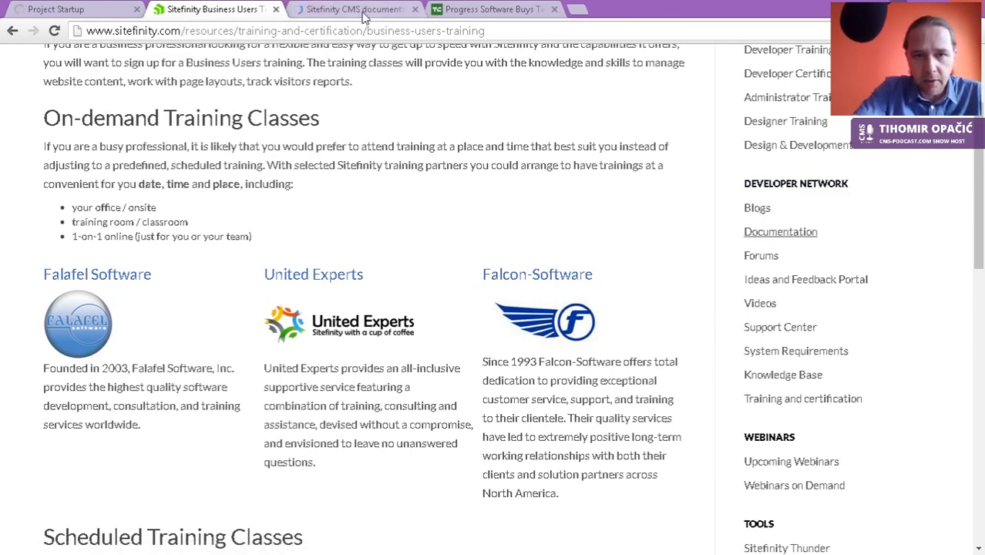
left_click(363, 11)
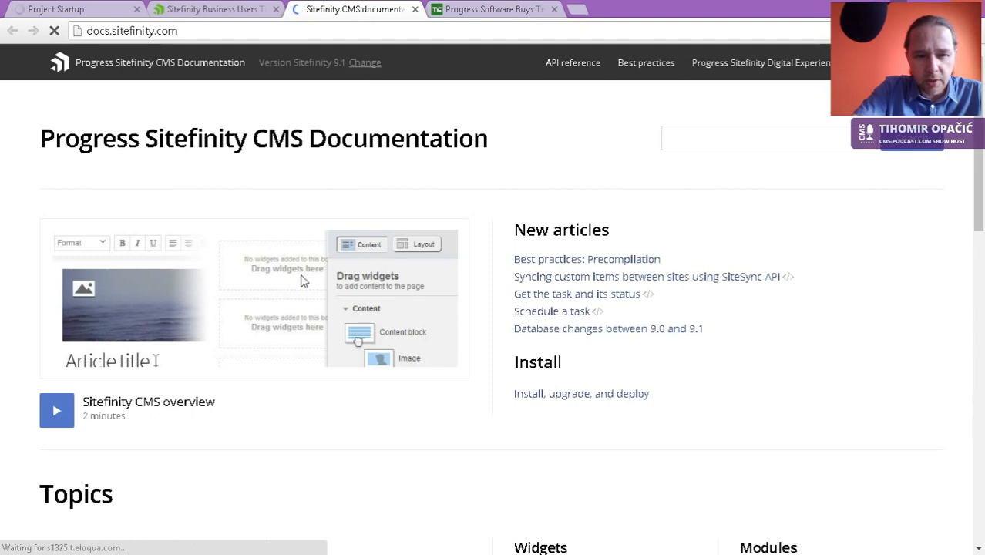
scroll(303, 281, "down", 3)
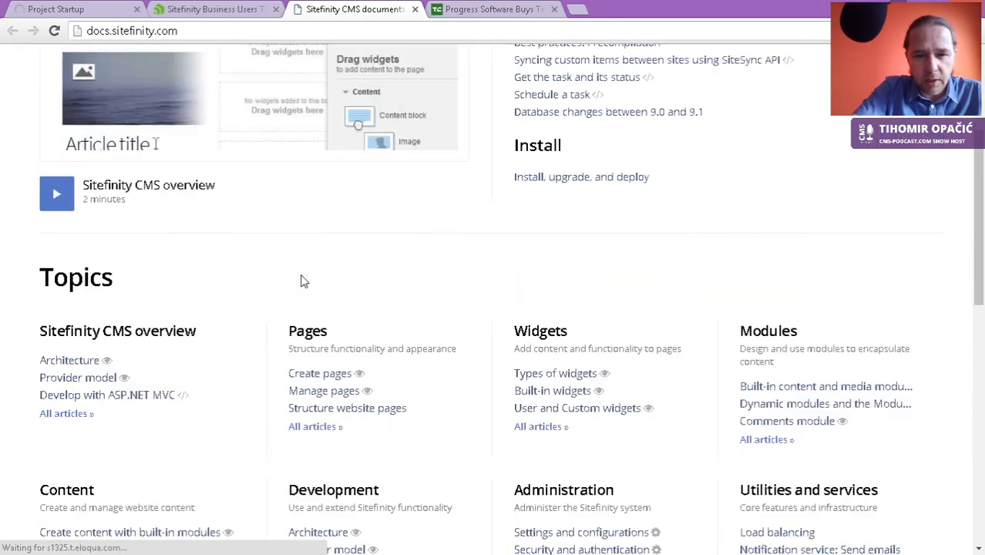
left_click(328, 377)
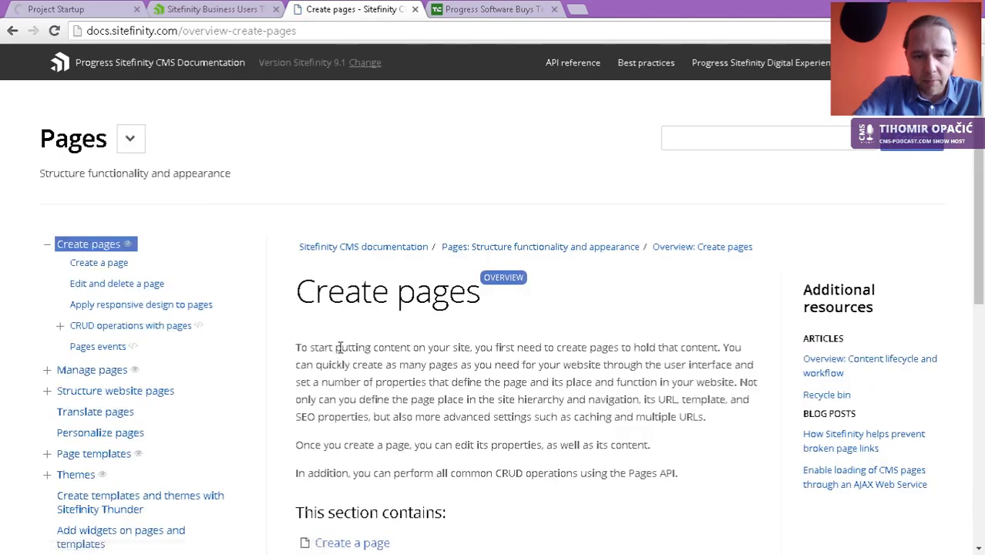
scroll(339, 347, "down", 3)
left_click(352, 327)
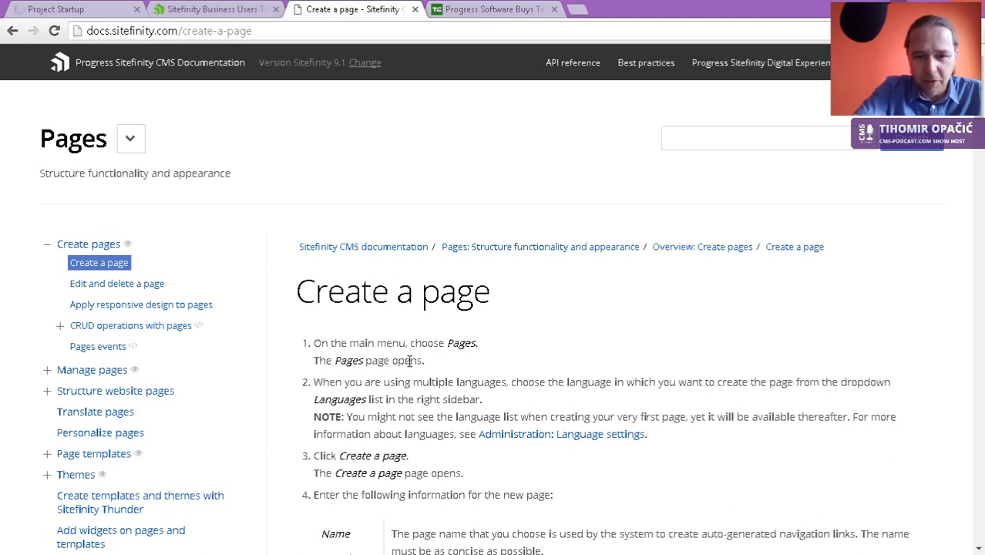
left_click_drag(427, 362, 314, 367)
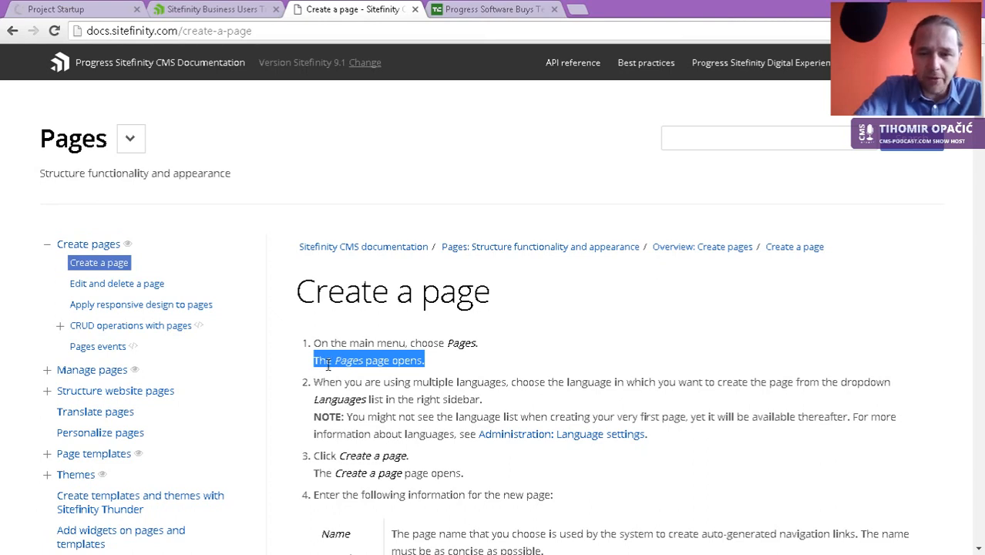
left_click(210, 14)
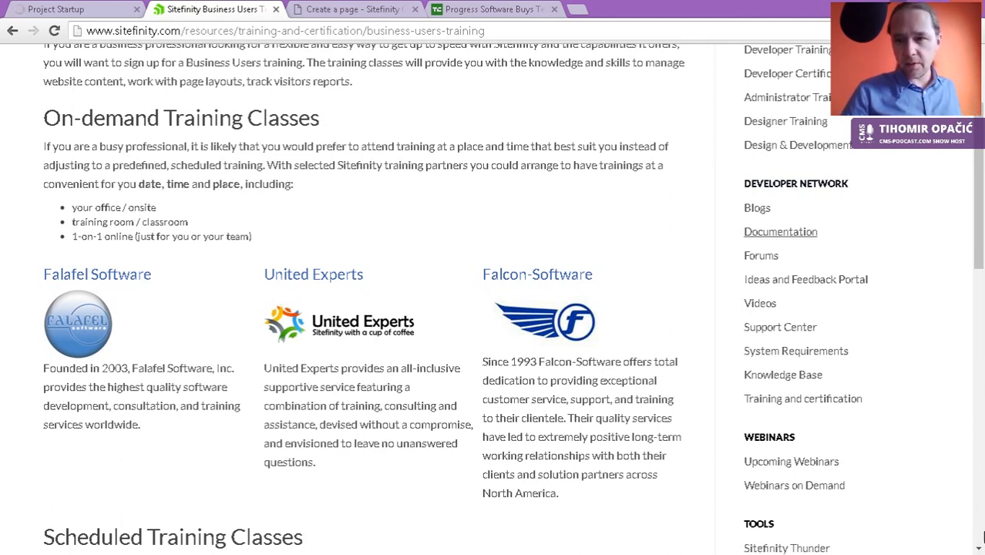
Step: Open Upcoming Webinars and read the 20 Jul 2016 Sitefinity in Action announcement and registration form
scroll(631, 347, "down", 2)
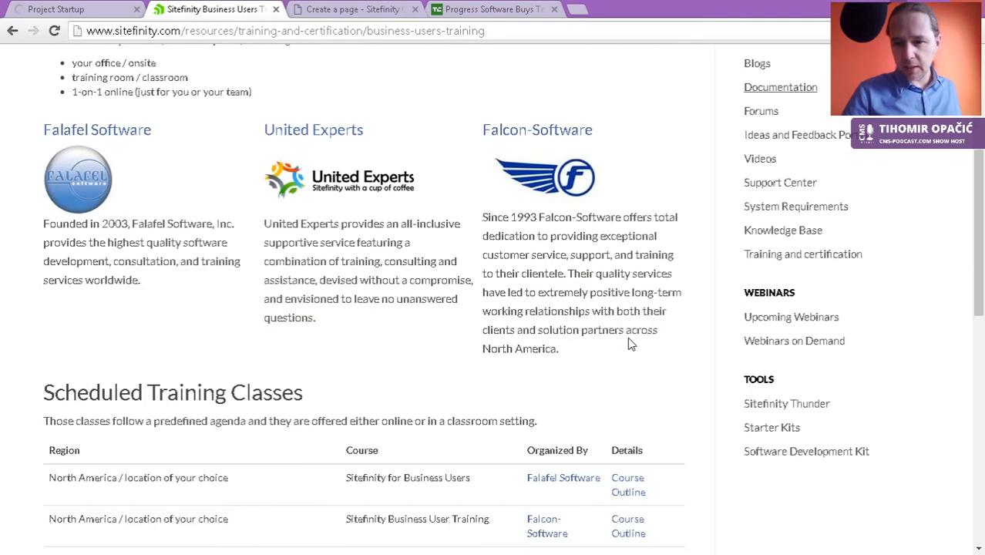
left_click(778, 319)
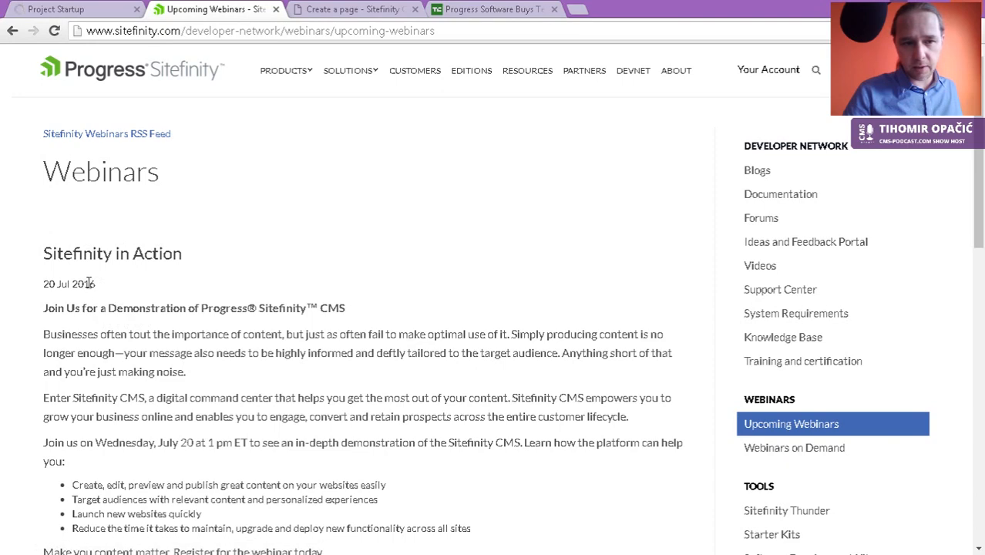
left_click_drag(102, 290, 42, 289)
scroll(150, 316, "down", 2)
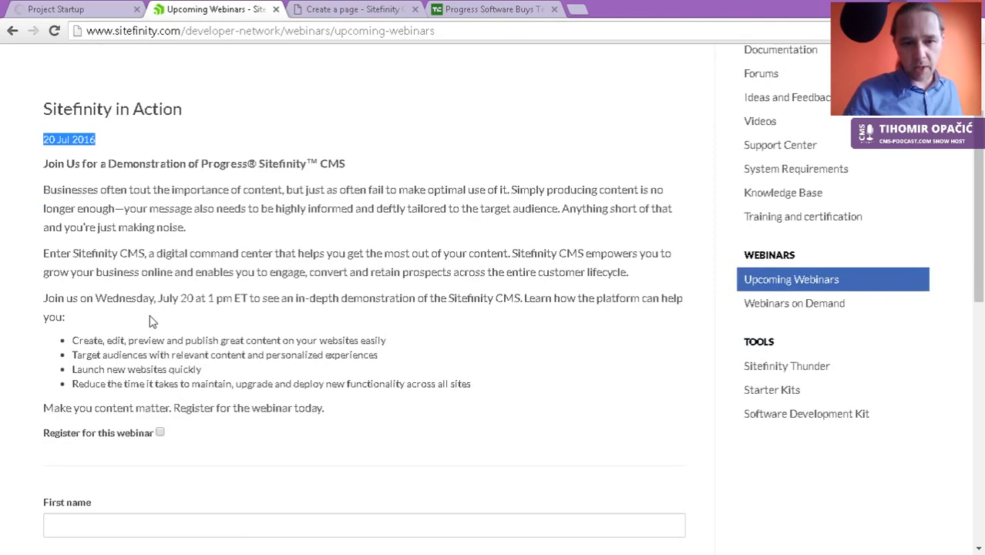
scroll(152, 322, "down", 1)
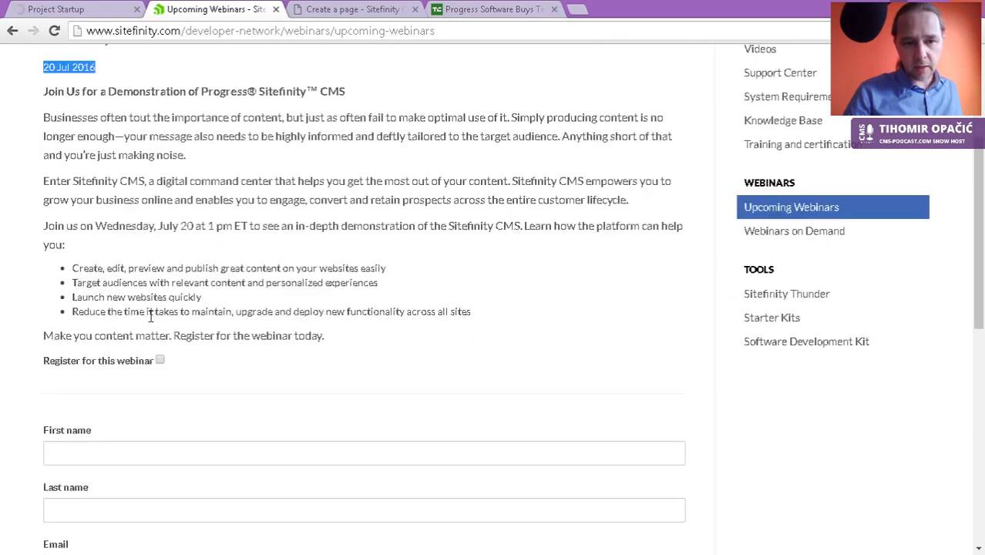
scroll(170, 332, "down", 2)
scroll(185, 344, "down", 2)
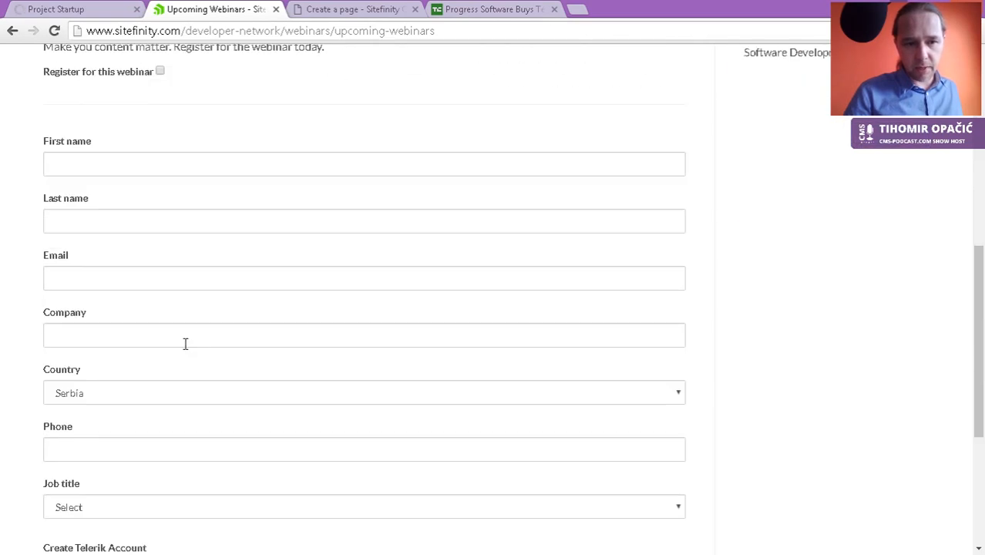
scroll(185, 344, "up", 7)
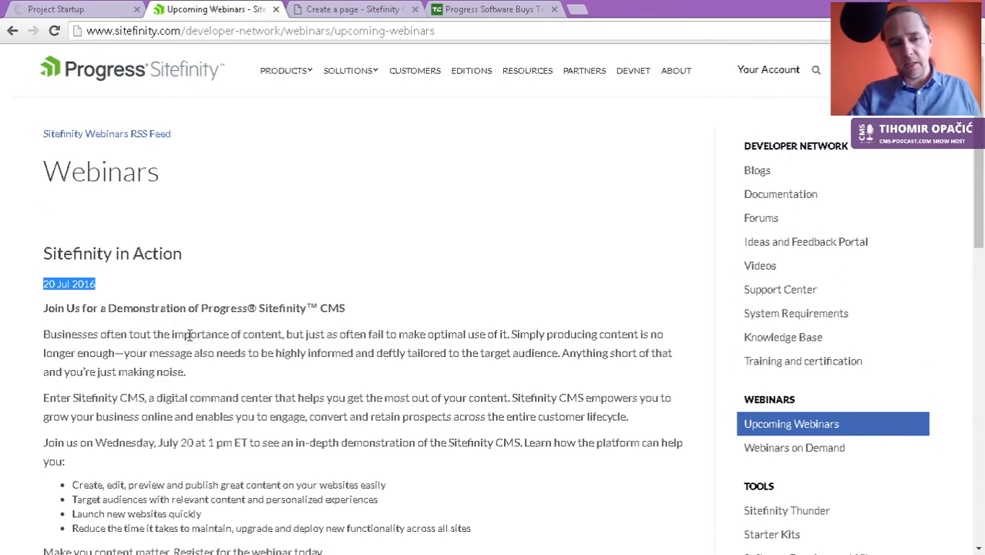
scroll(189, 336, "down", 1)
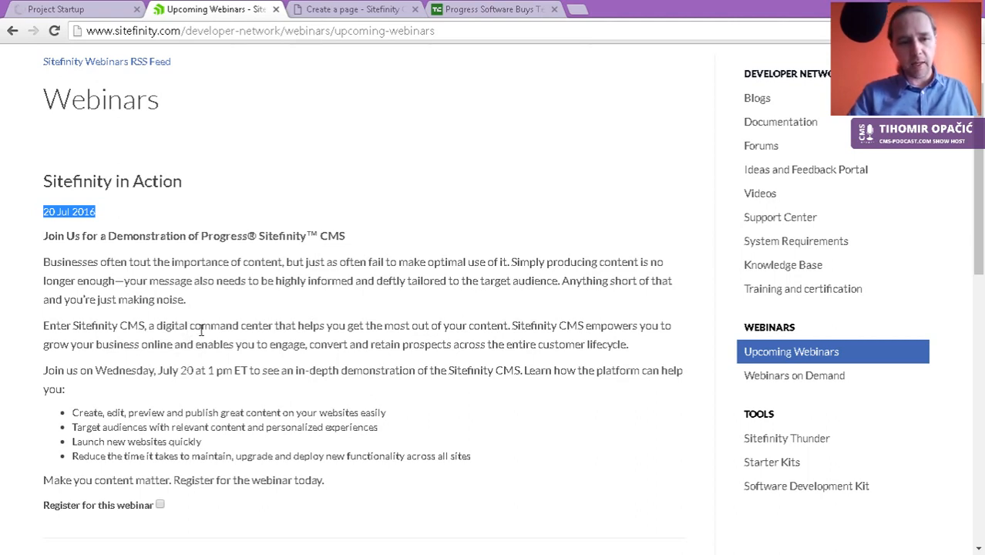
scroll(202, 312, "up", 1)
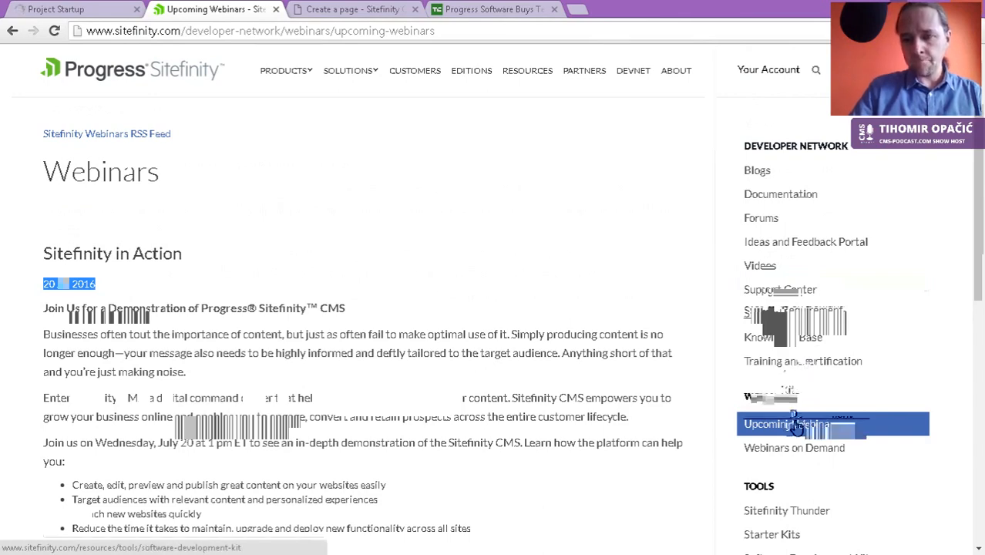
scroll(798, 427, "down", 2)
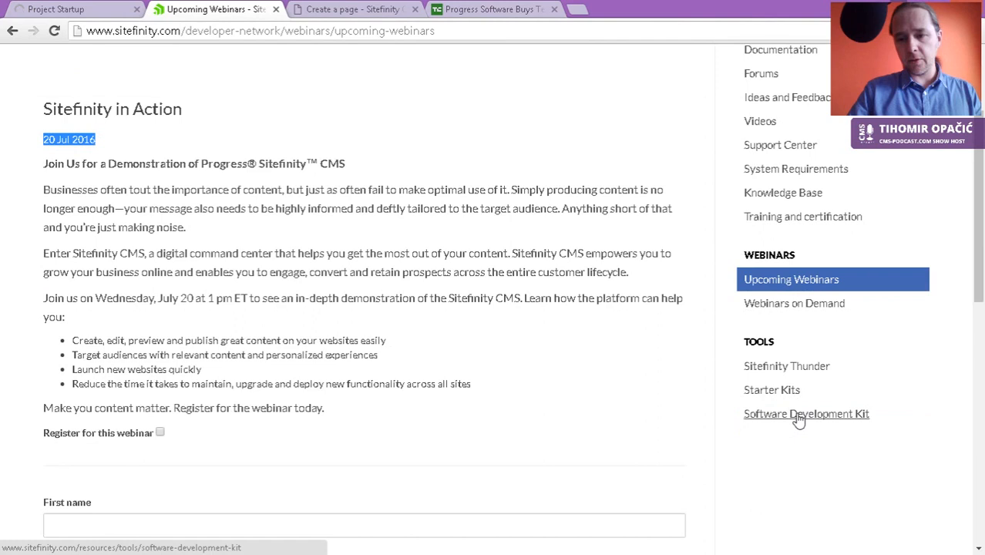
Step: Open the Sitefinity Thunder page from the Tools sidebar and highlight 'Visual Studio' in its subtitle
left_click(785, 369)
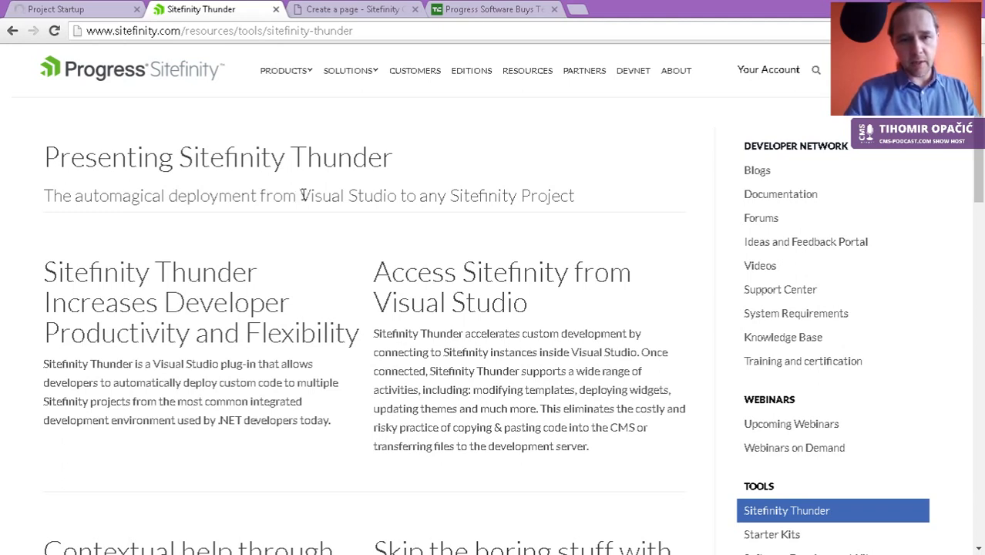
left_click_drag(303, 195, 396, 196)
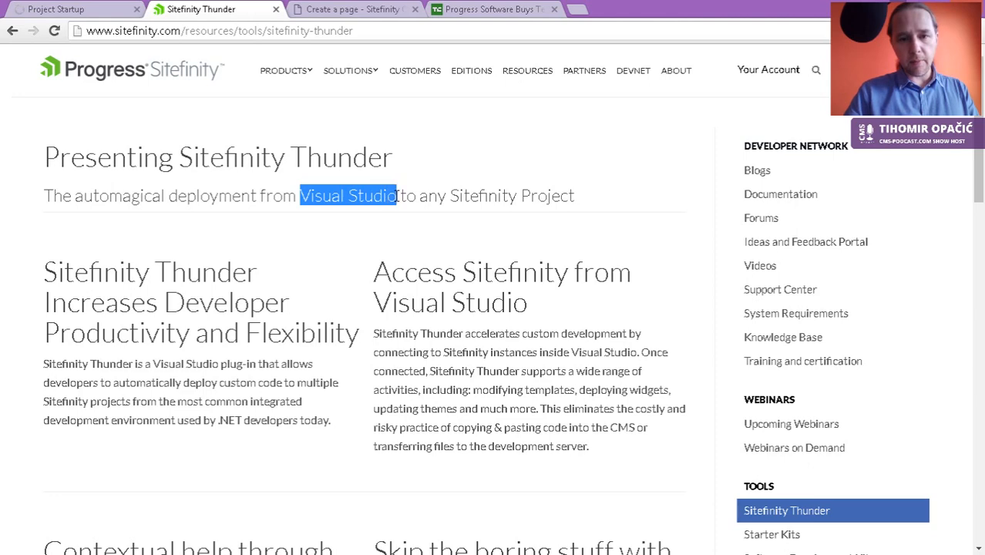
scroll(417, 330, "down", 3)
scroll(416, 330, "up", 3)
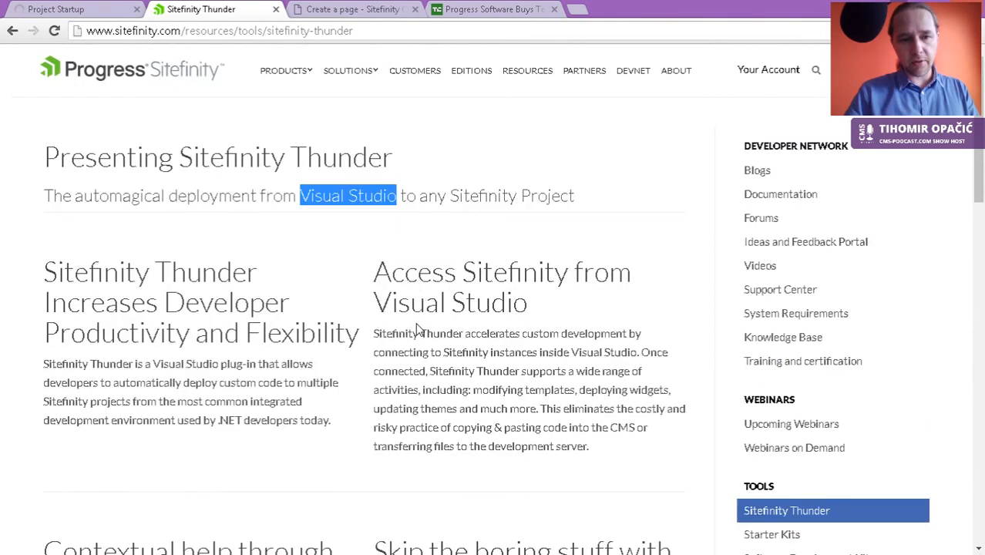
Step: Switch to the CMS Podcast Review Dashboard tab, decline saving the password, and start switching windows with Alt+Tab
left_click(70, 11)
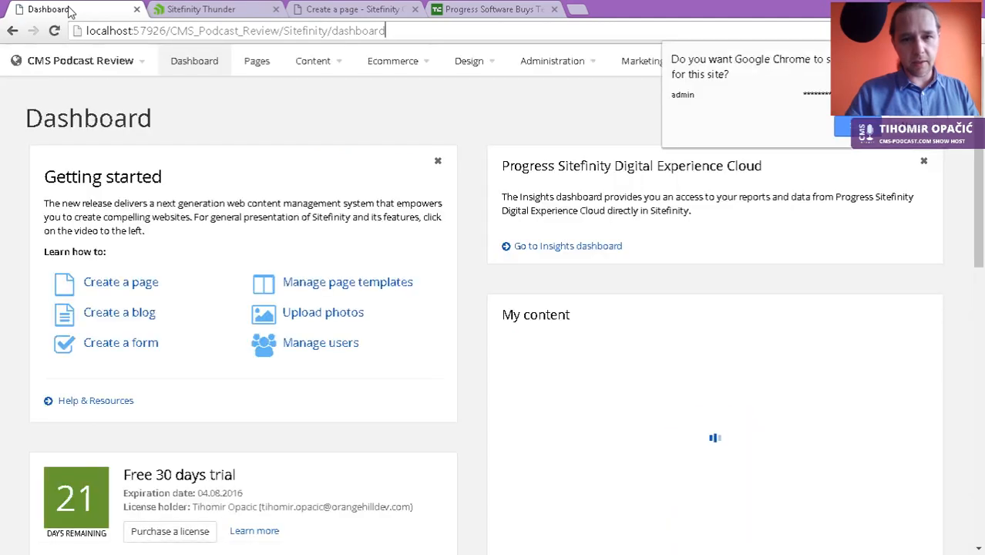
left_click(848, 128)
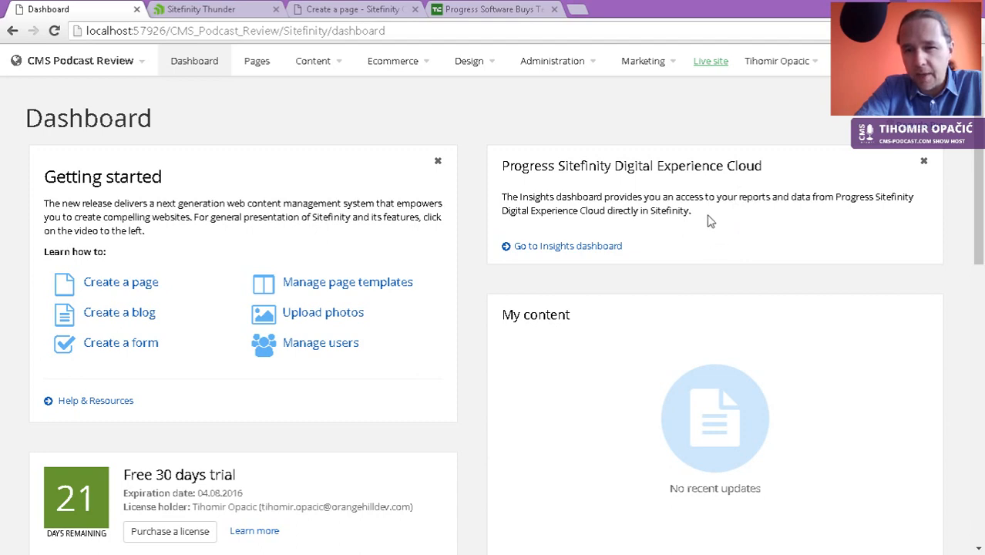
left_click_drag(697, 214, 502, 201)
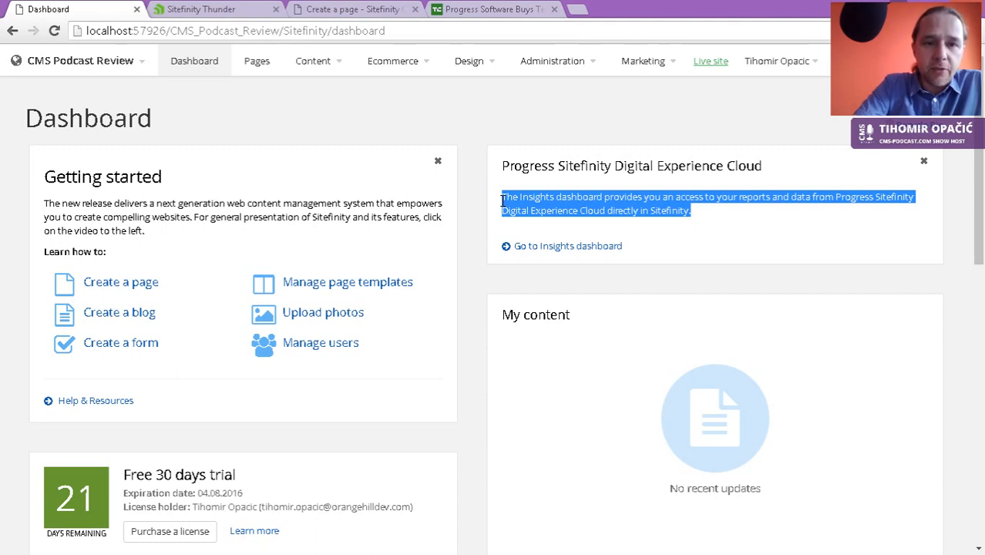
left_click(549, 199)
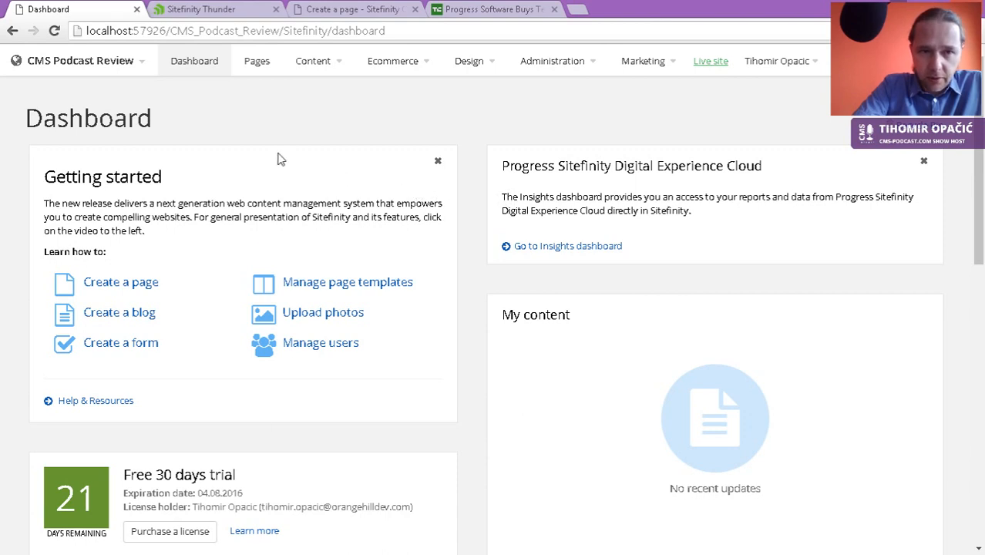
key("alt+Tab")
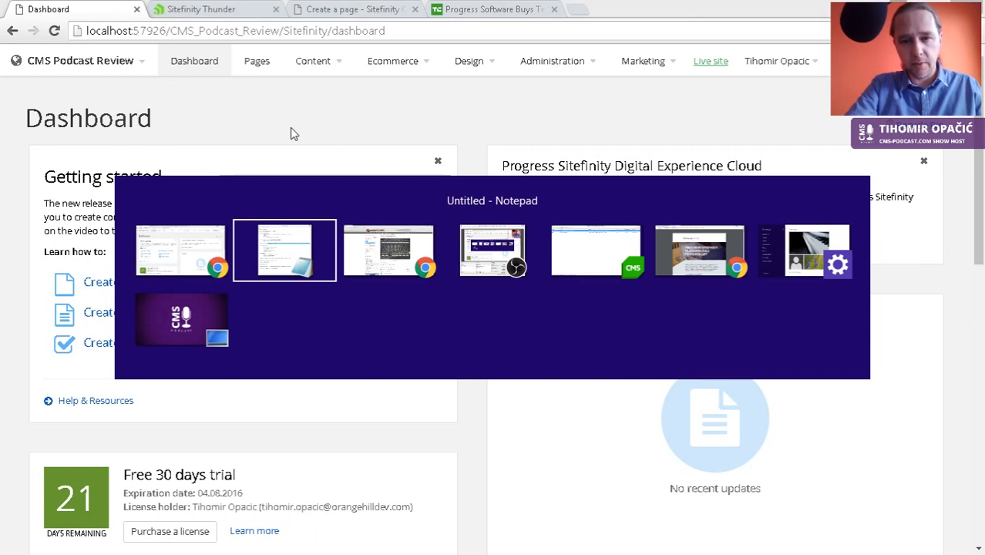
Step: In Project Manager, choose Edit in Visual Studio for the CMS Podcast Review project
key("Tab")
key("Tab")
key("Tab")
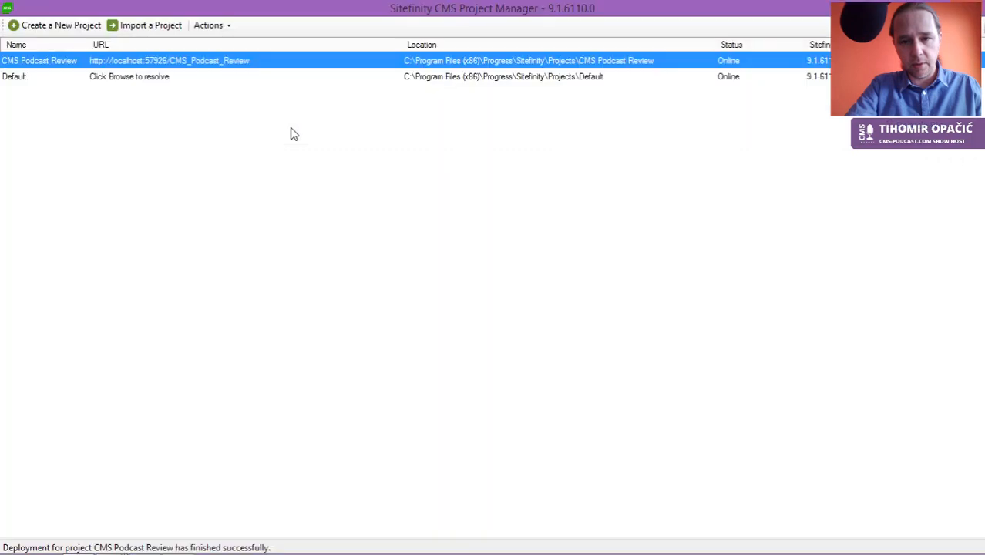
right_click(248, 57)
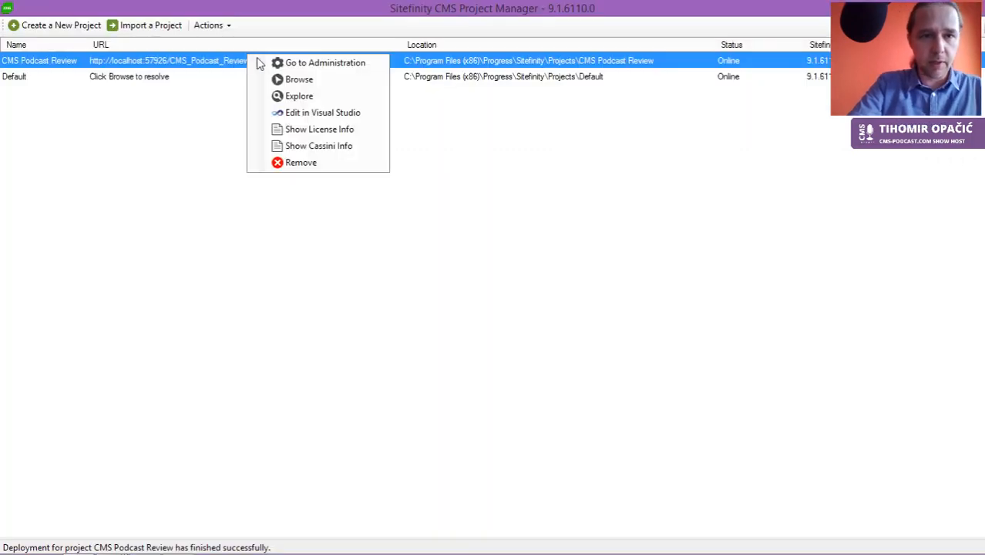
left_click(297, 114)
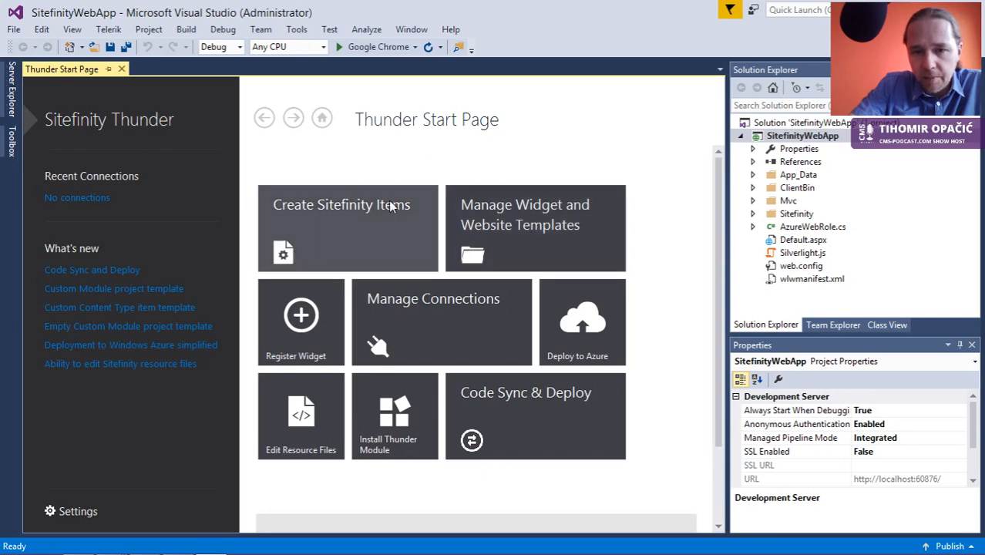
Step: Open the Website Template guide under Create Sitefinity Items on the Thunder Start Page
left_click(398, 224)
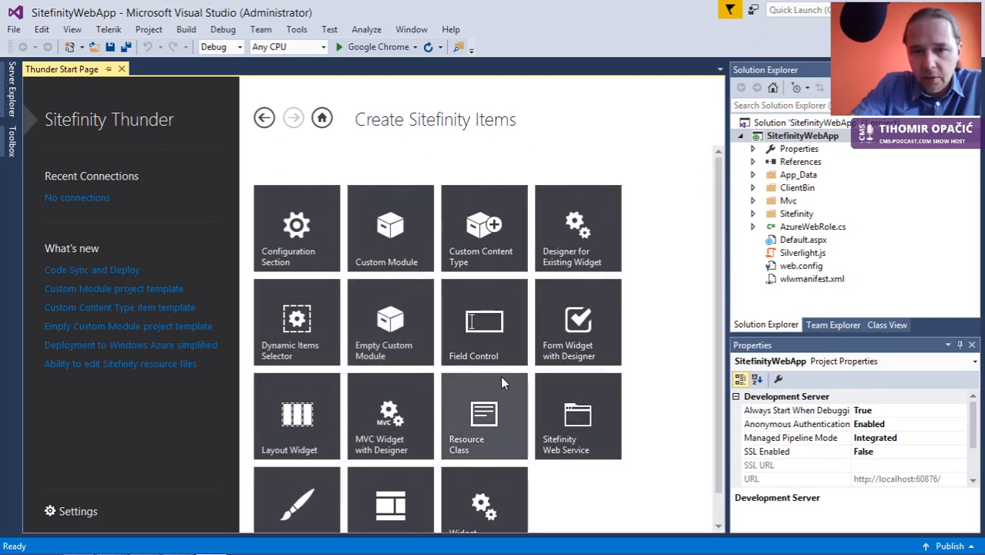
scroll(501, 375, "down", 1)
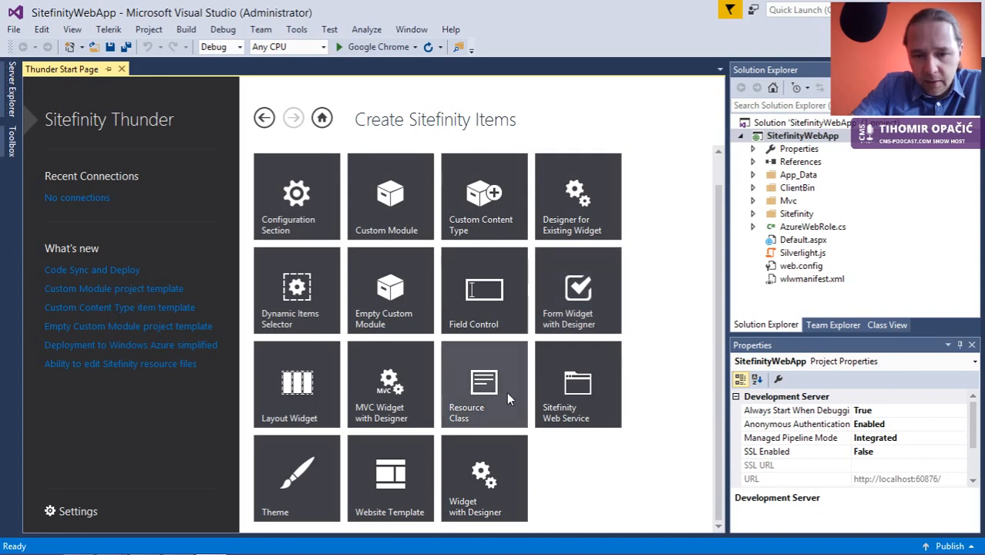
left_click(403, 487)
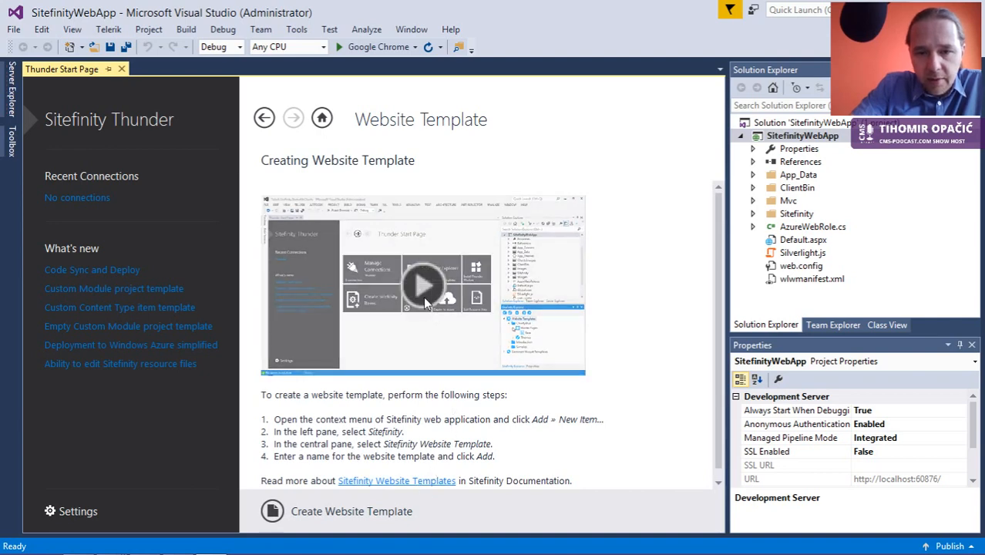
Step: Play the website template tutorial video, then close it to return to the guide
left_click(421, 293)
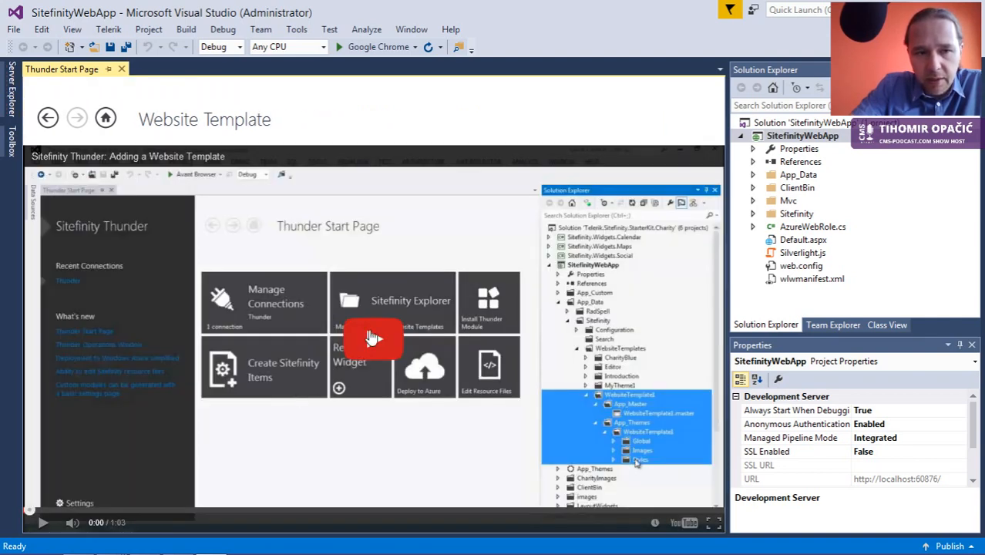
left_click(371, 338)
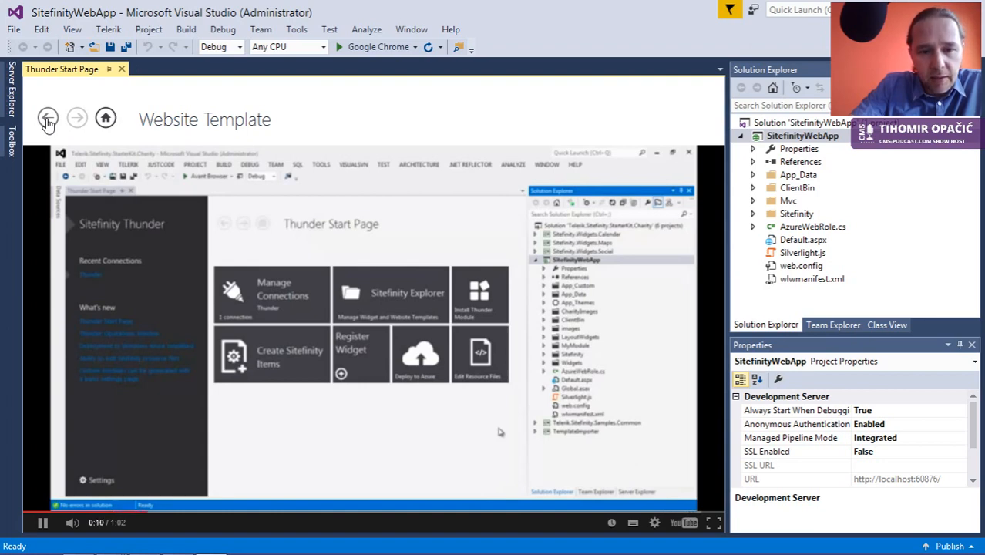
left_click(47, 119)
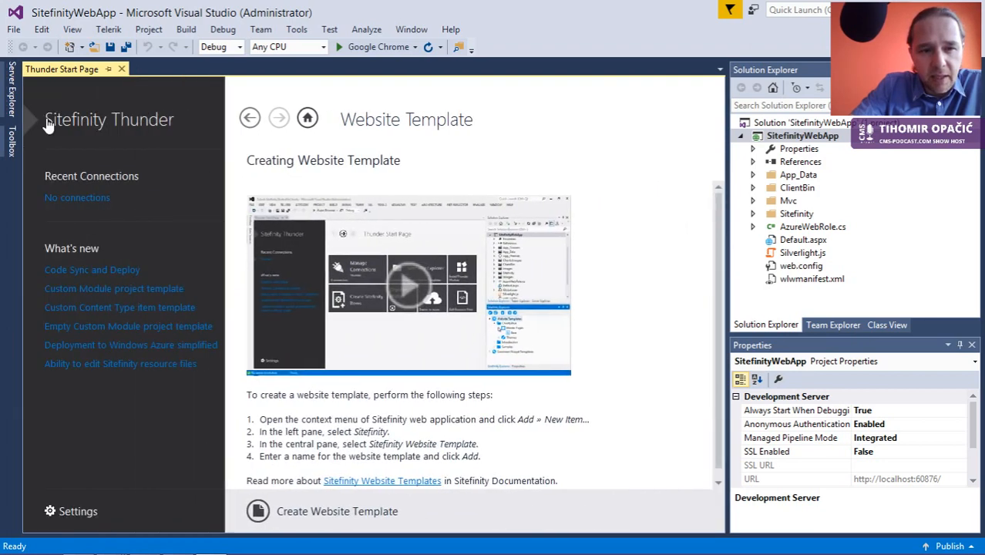
left_click(146, 553)
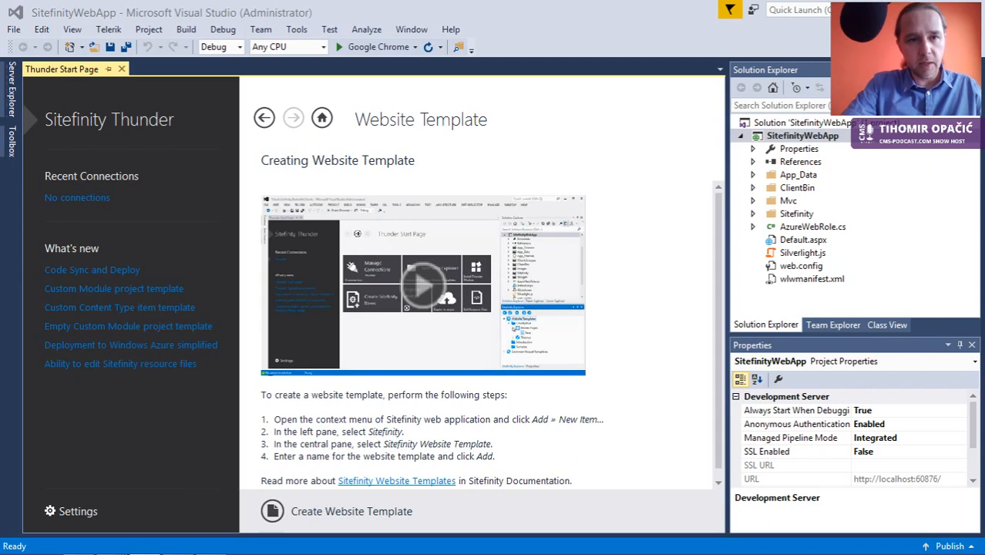
mouse_move(190, 545)
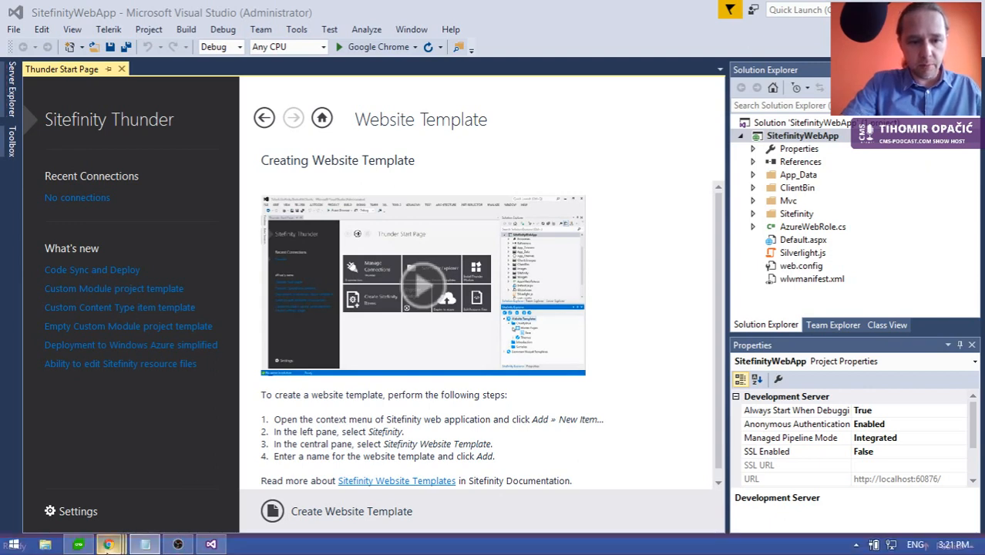
mouse_move(109, 546)
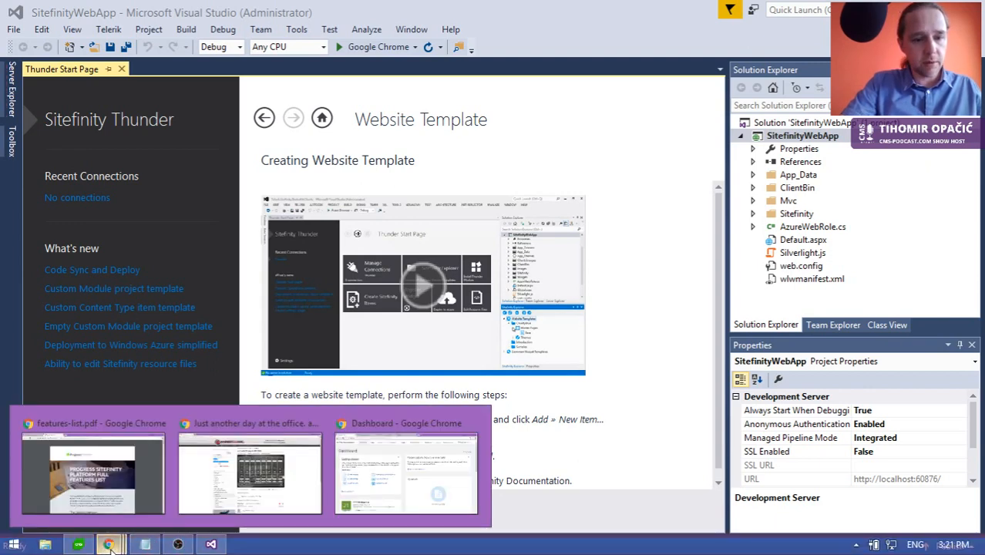
left_click(98, 493)
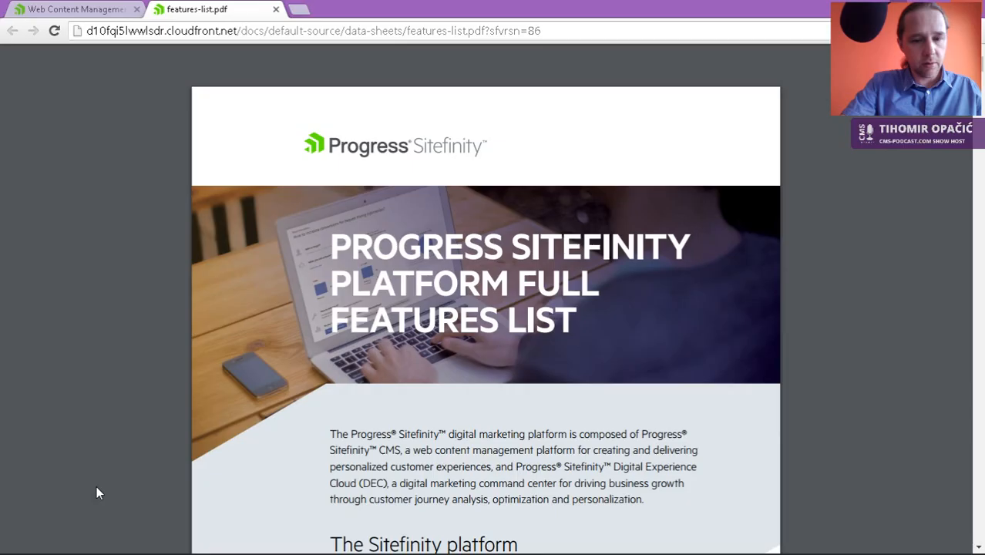
left_click(298, 14)
type("http://www.sitefinity.com/product/see-also/vision")
key("Return")
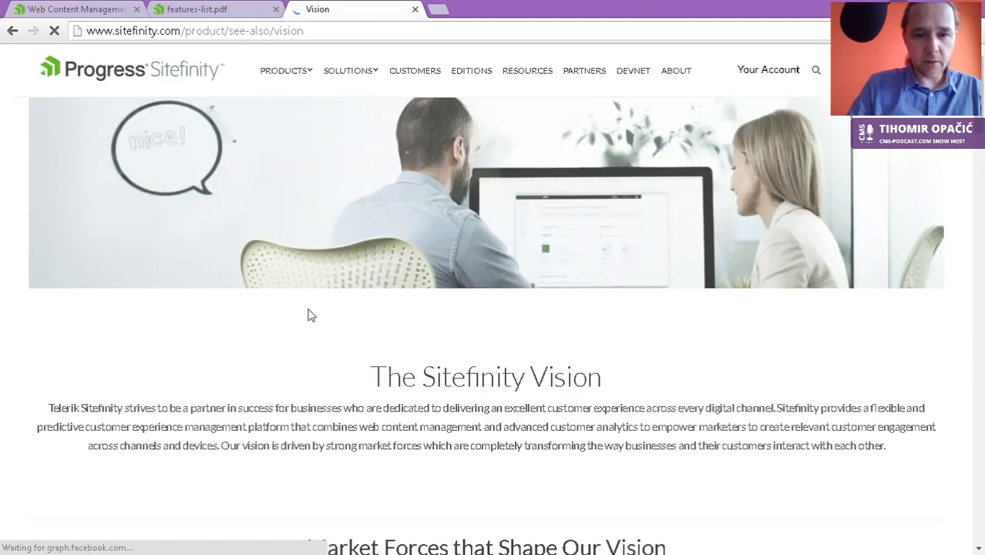
scroll(327, 312, "down", 2)
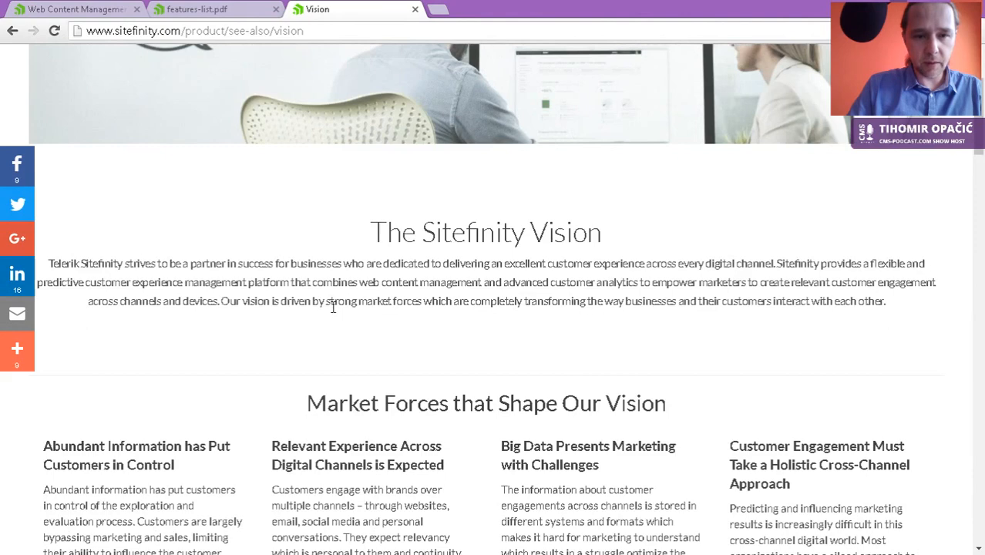
scroll(334, 307, "down", 2)
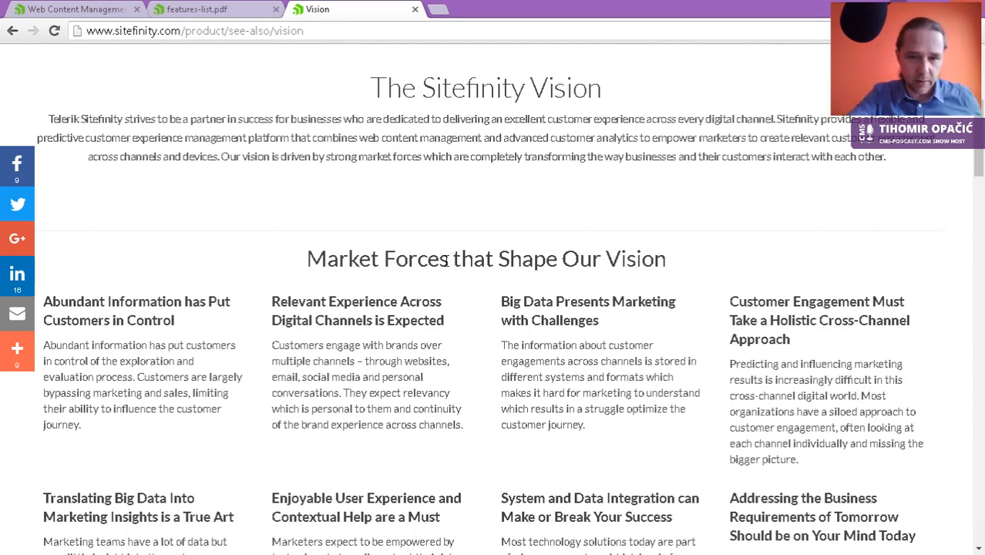
left_click_drag(448, 260, 309, 264)
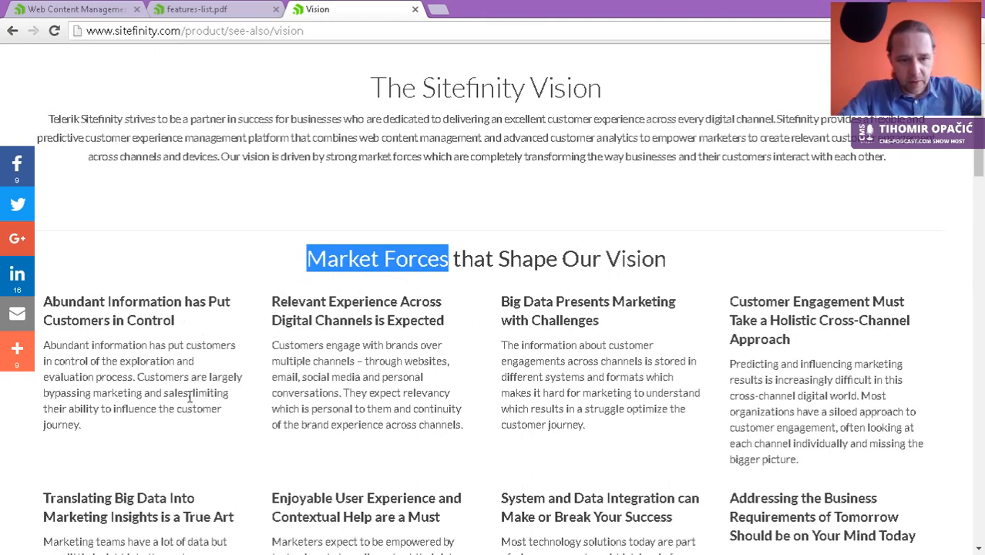
left_click(140, 376)
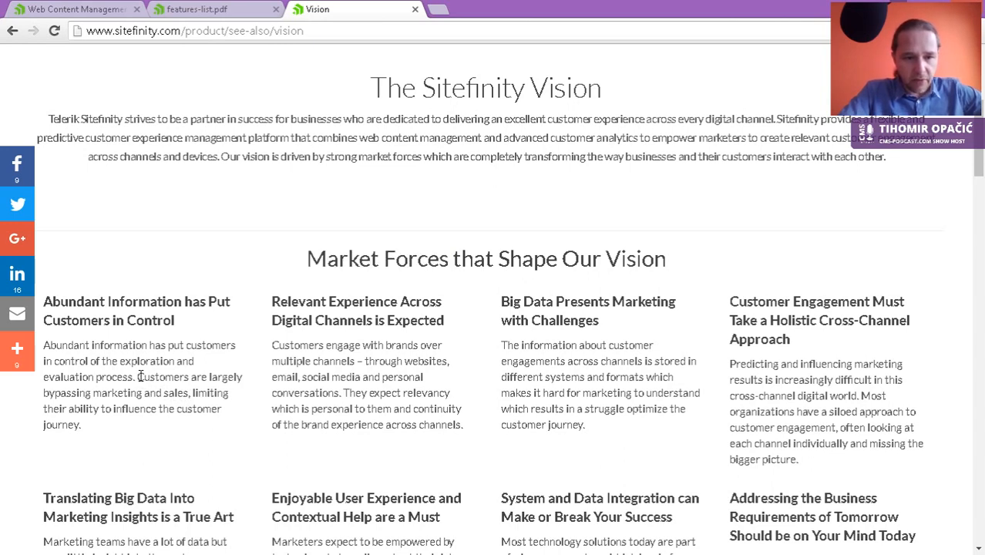
left_click_drag(140, 376, 164, 411)
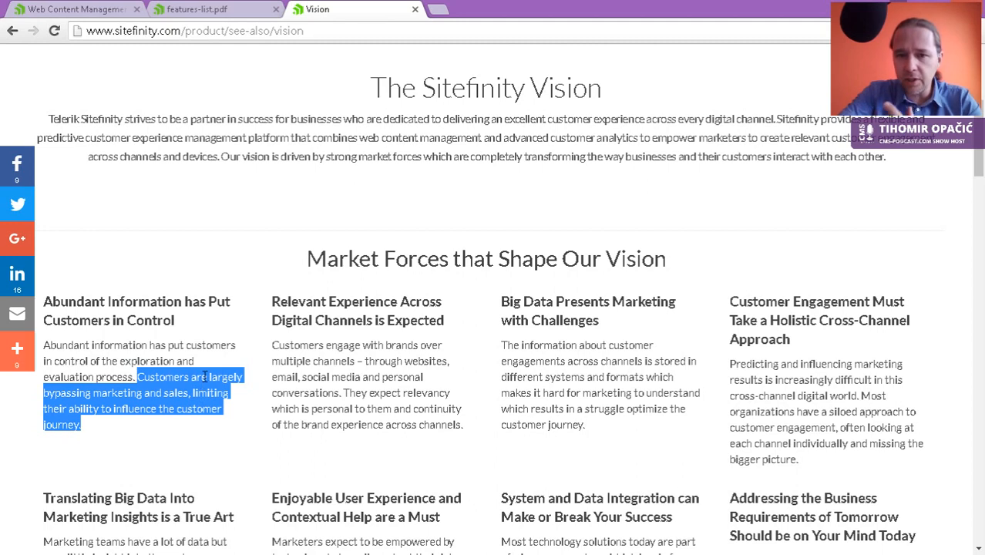
left_click(395, 361)
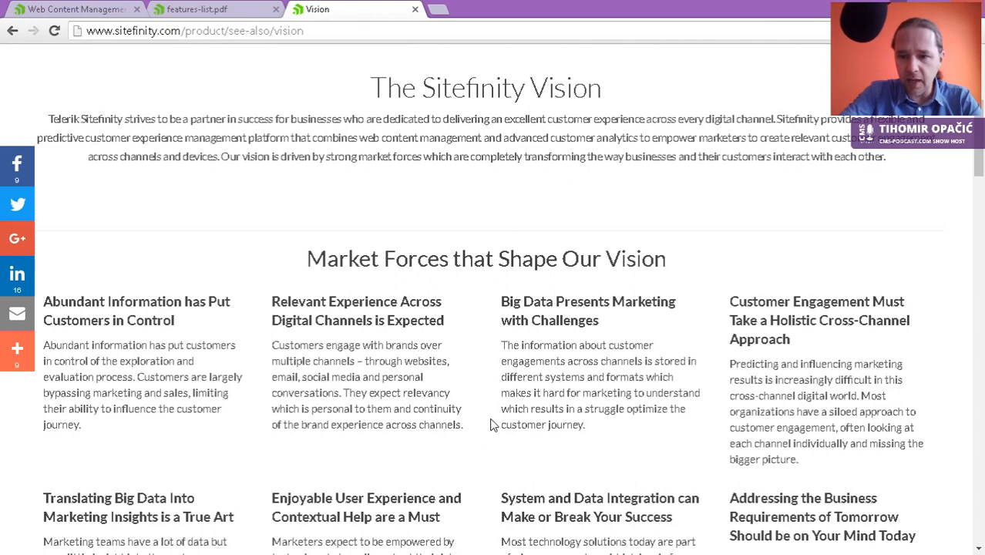
scroll(497, 417, "down", 1)
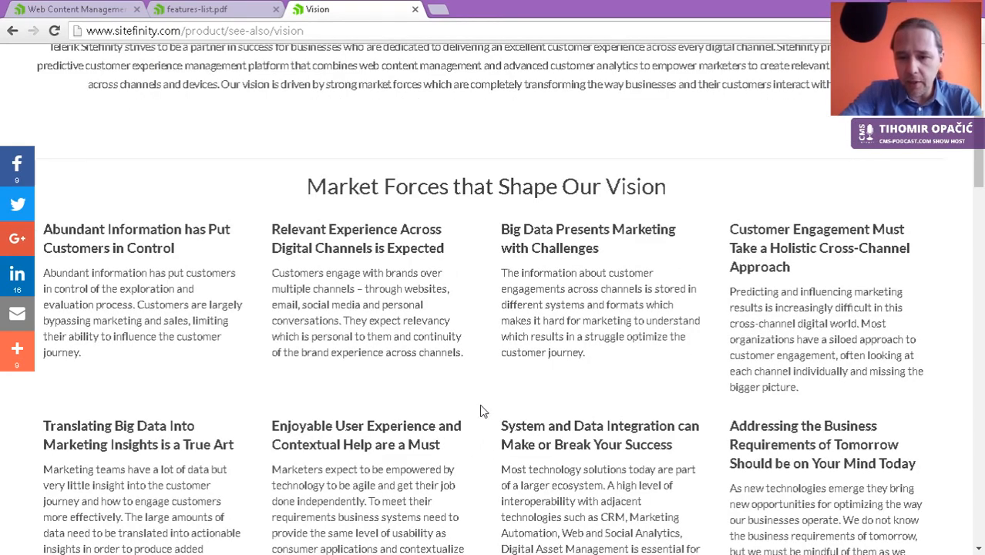
scroll(483, 411, "down", 1)
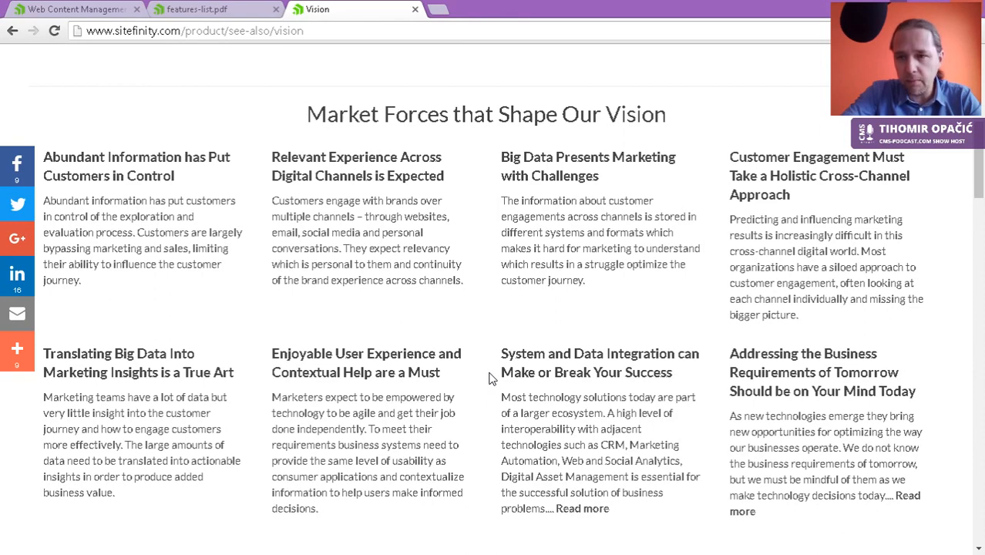
scroll(491, 377, "down", 1)
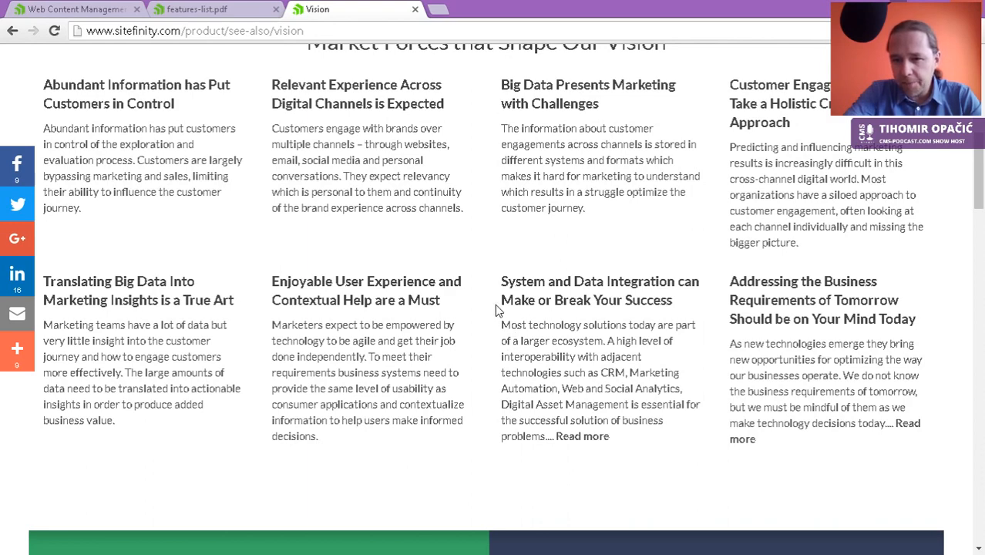
scroll(497, 310, "down", 1)
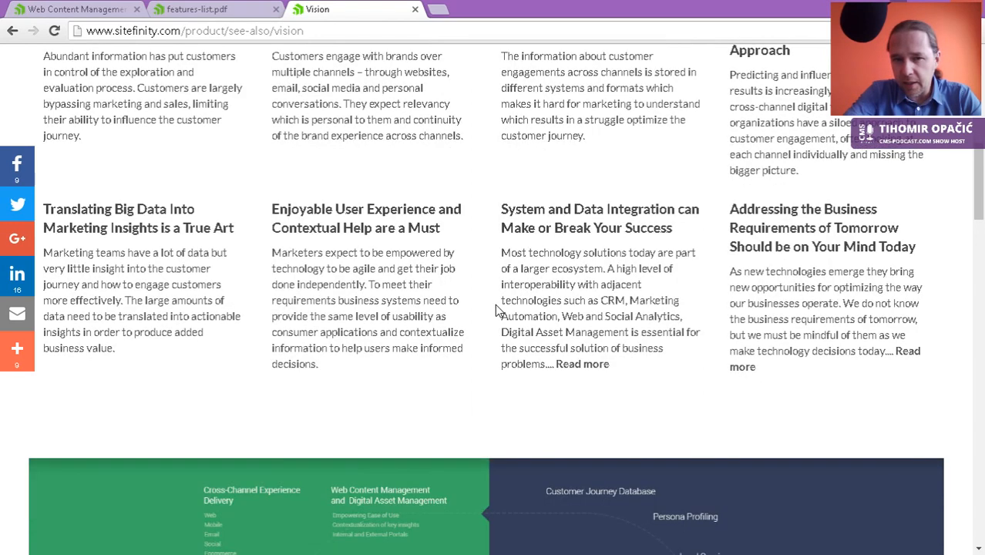
scroll(496, 305, "down", 2)
scroll(496, 304, "down", 2)
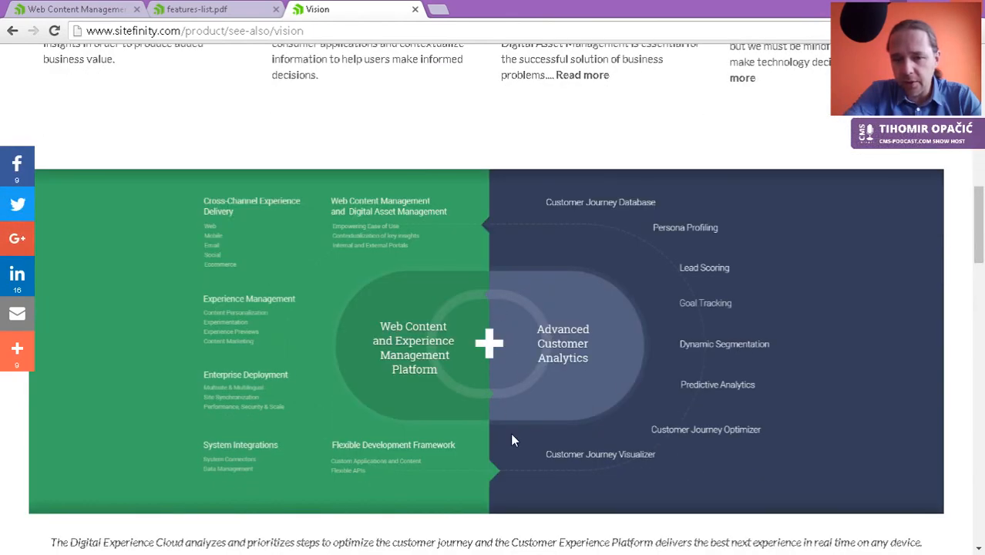
scroll(479, 431, "down", 4)
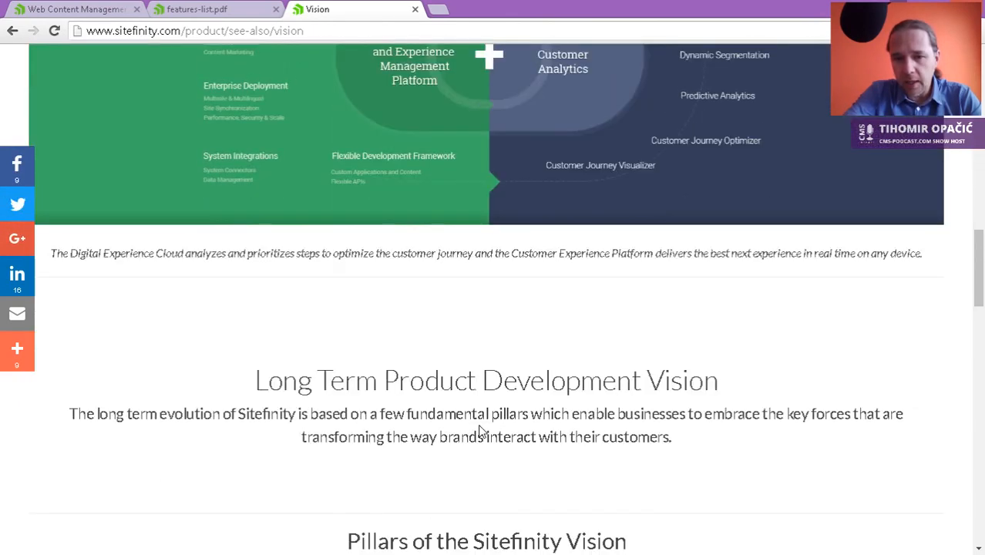
scroll(480, 430, "down", 3)
scroll(479, 424, "down", 2)
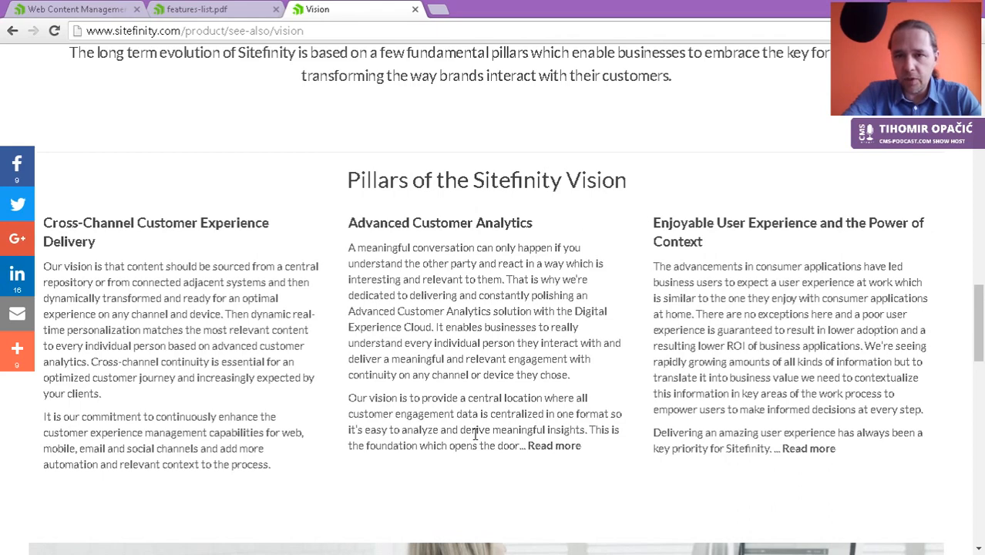
scroll(516, 332, "down", 1)
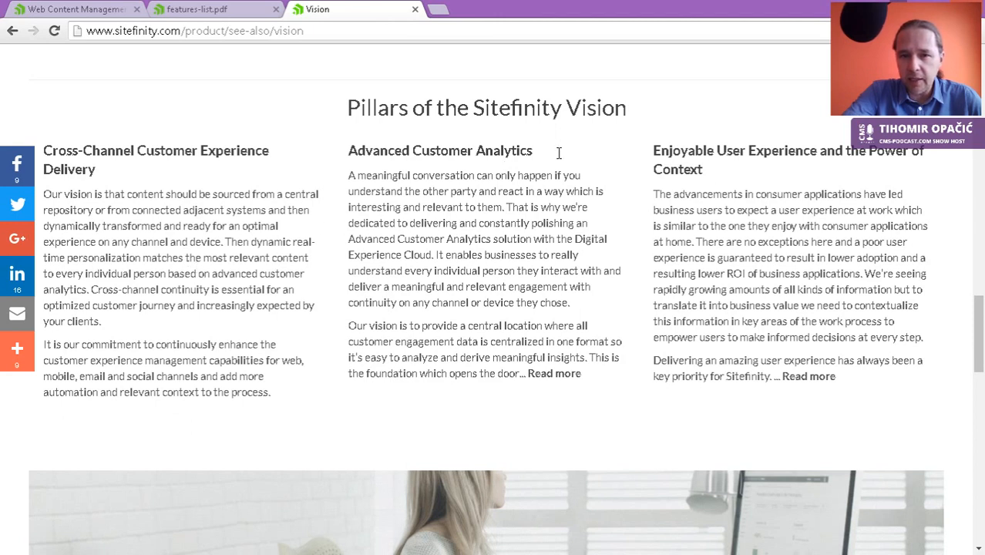
left_click_drag(532, 152, 481, 155)
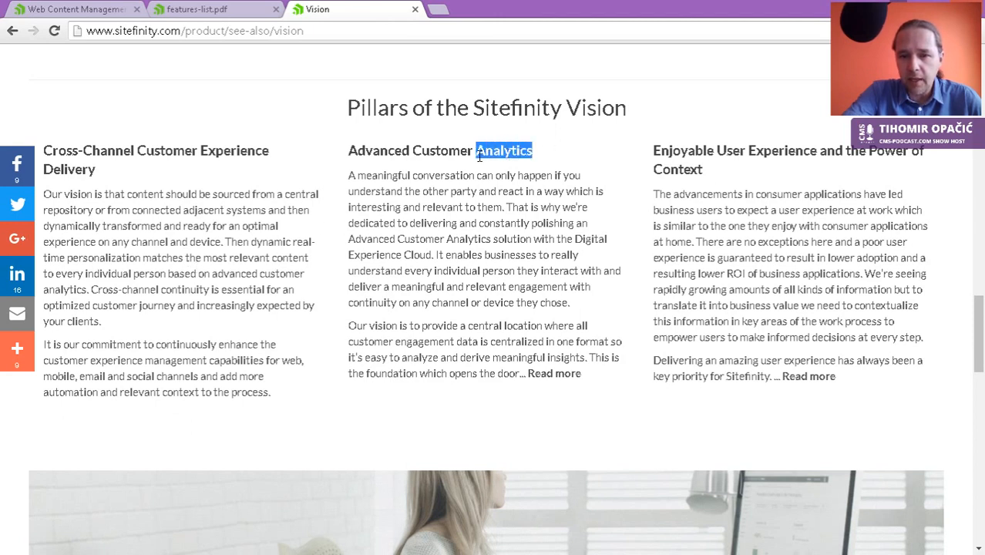
left_click(506, 216)
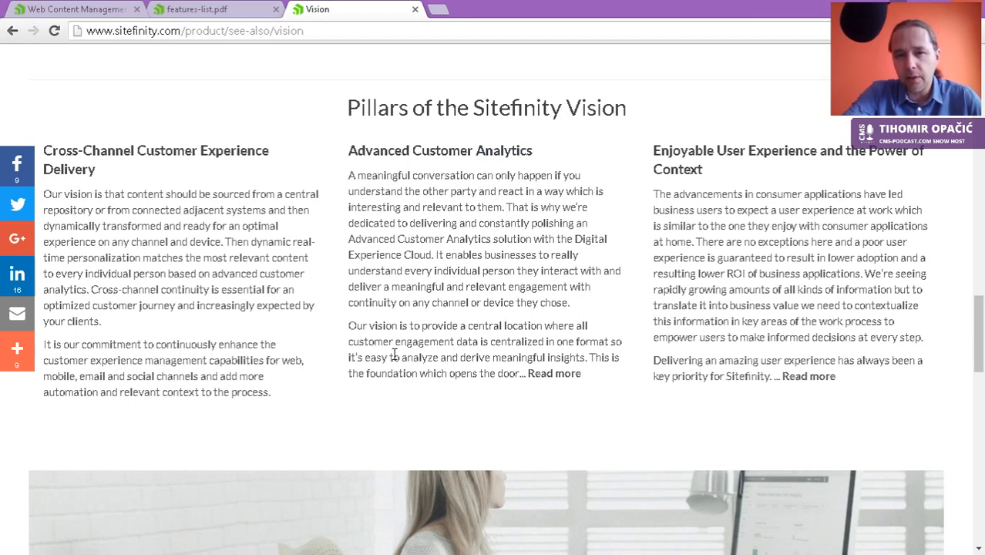
scroll(394, 355, "down", 1)
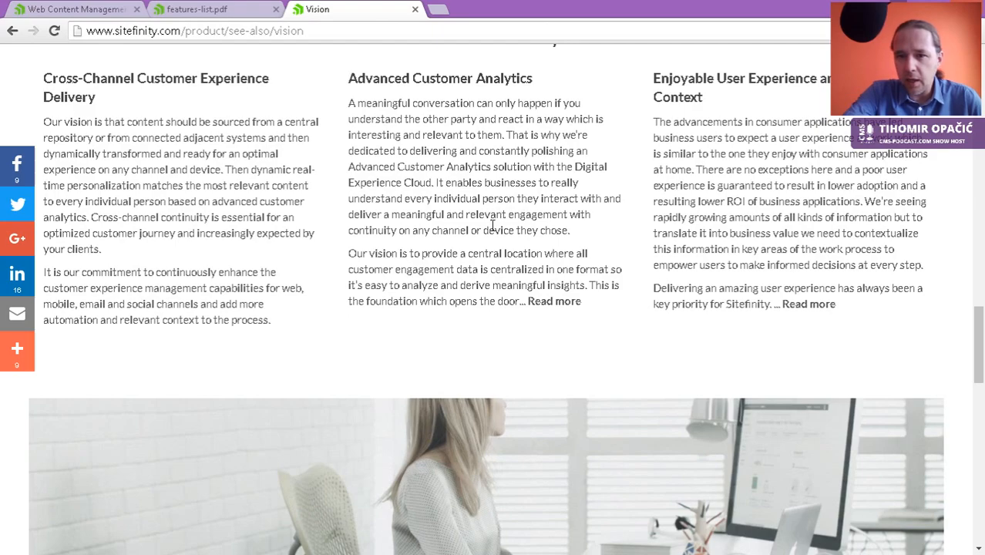
scroll(492, 226, "down", 3)
scroll(489, 225, "down", 2)
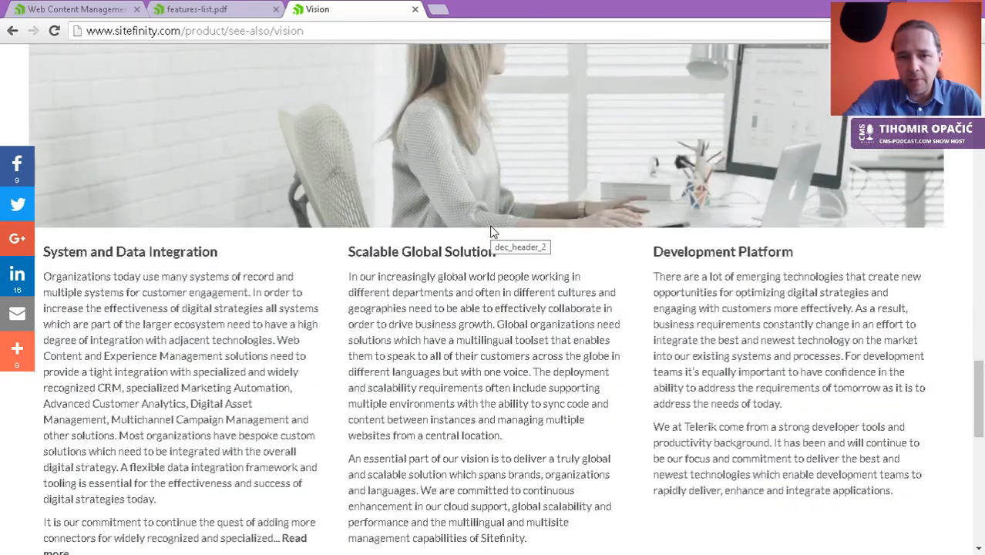
scroll(491, 226, "down", 1)
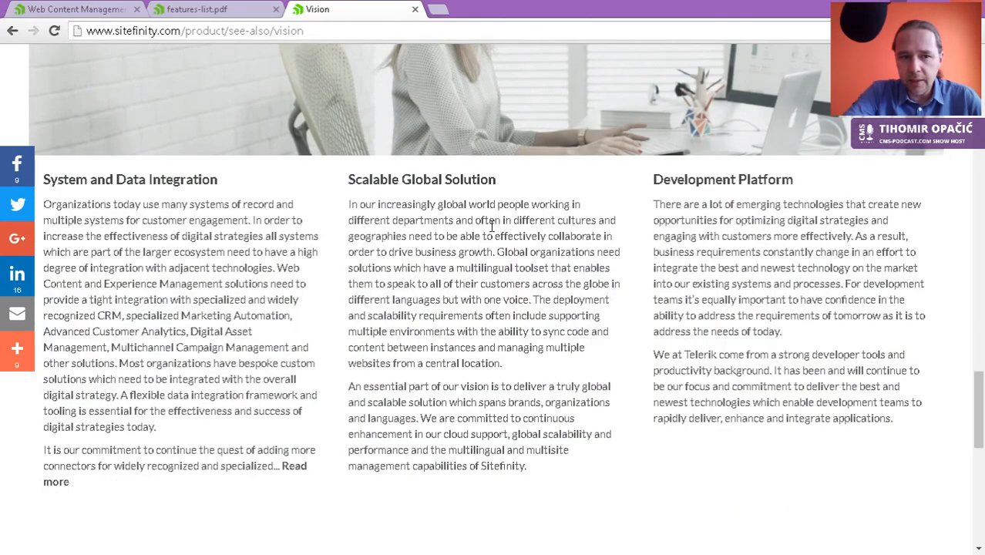
scroll(492, 226, "down", 2)
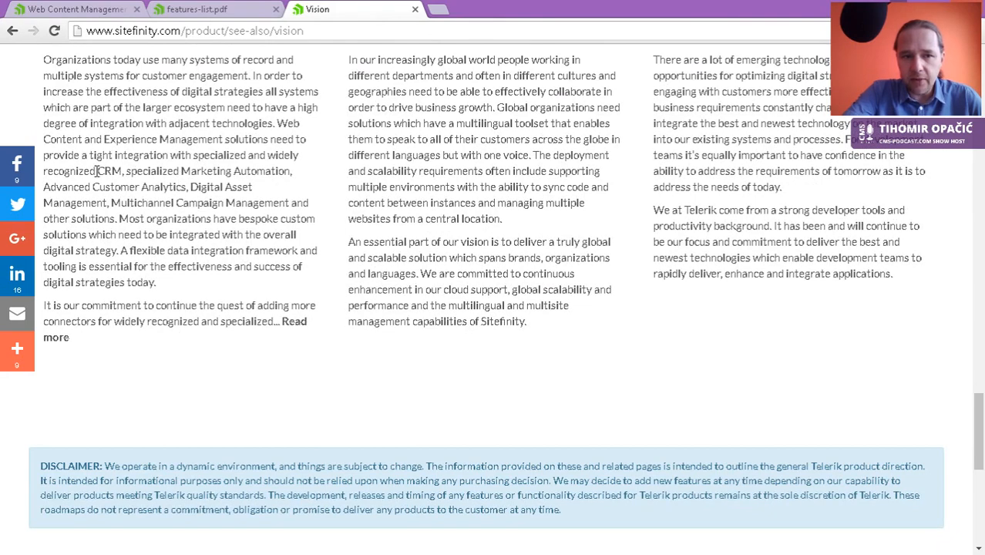
left_click_drag(97, 171, 290, 206)
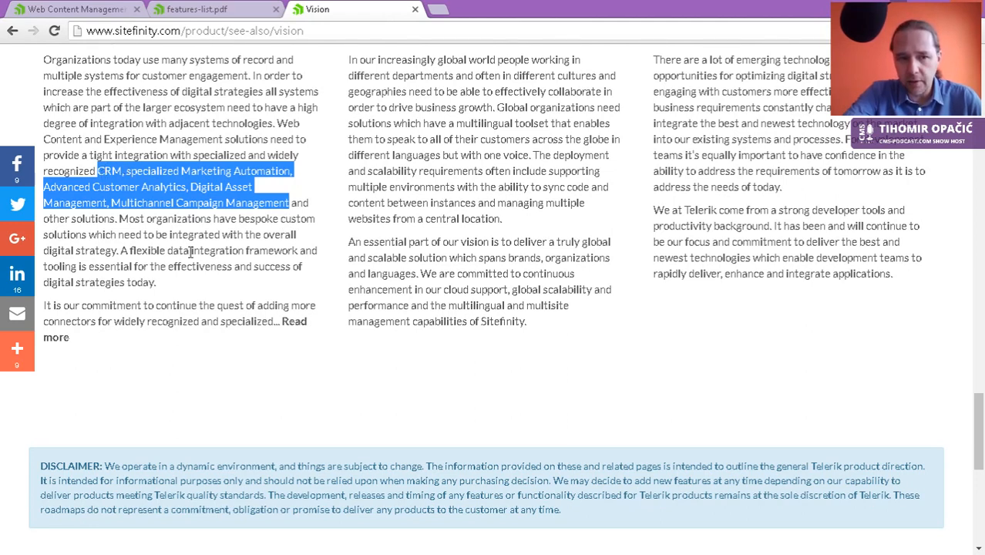
scroll(227, 290, "down", 4)
scroll(227, 288, "up", 12)
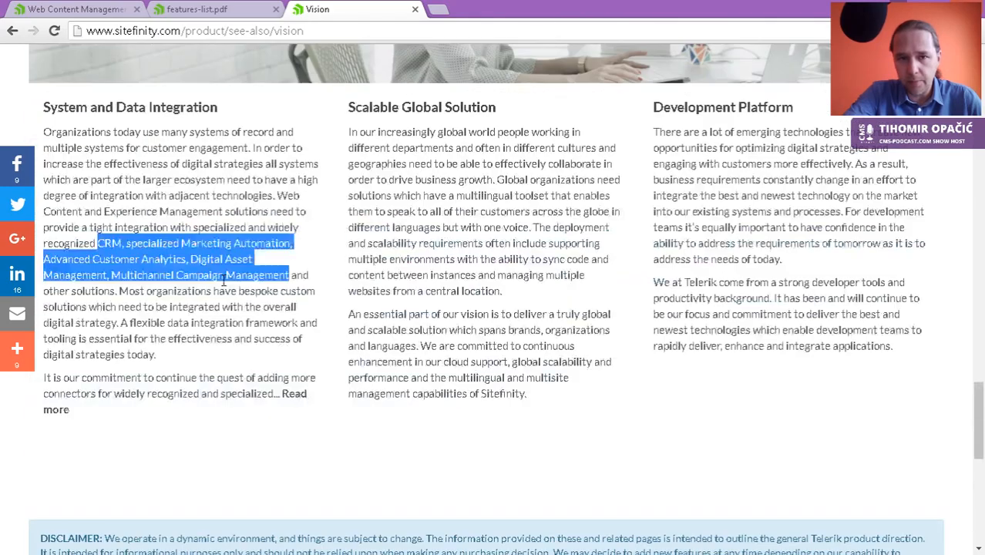
scroll(222, 282, "up", 15)
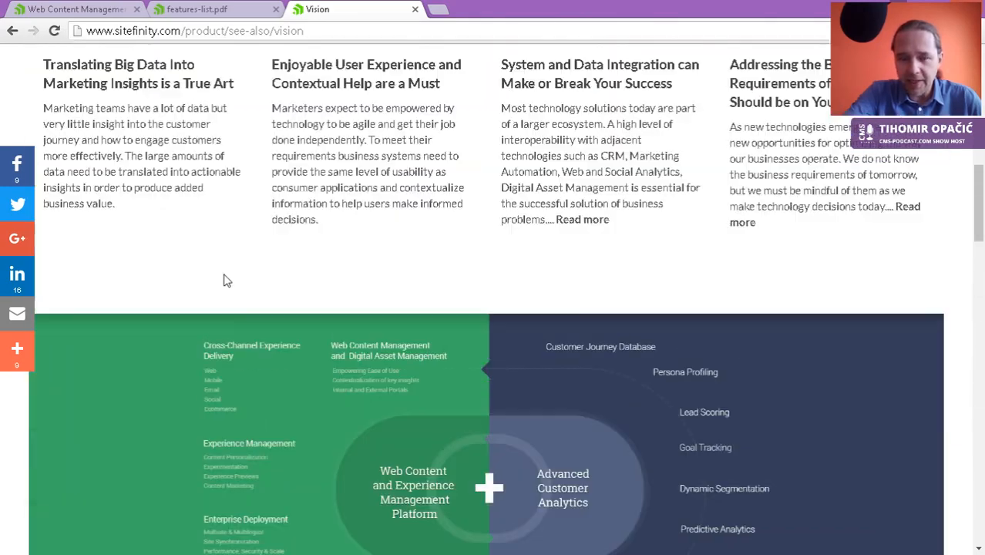
scroll(225, 275, "up", 5)
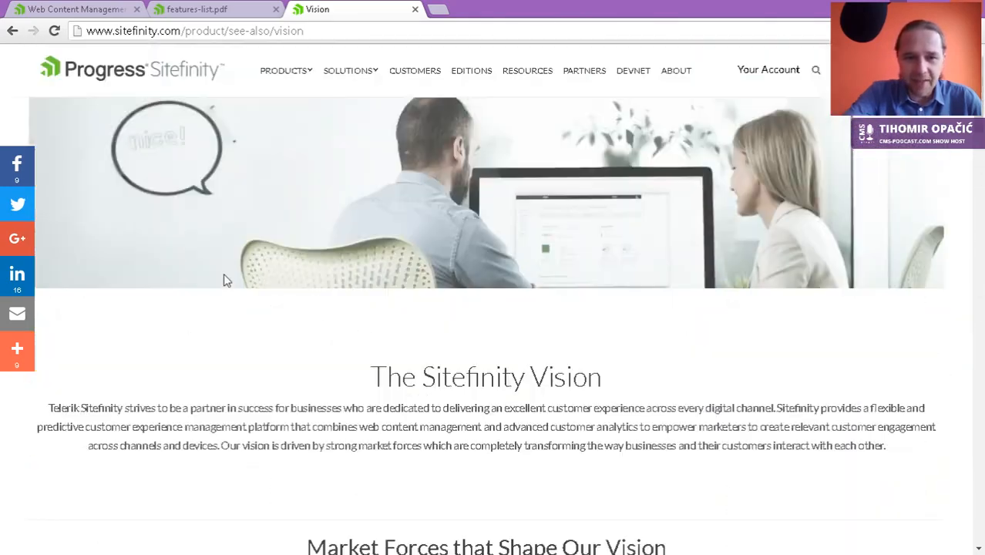
Step: Close the Sitefinity Vision tab and move through the homepage and features-list.pdf tabs
left_click(415, 11)
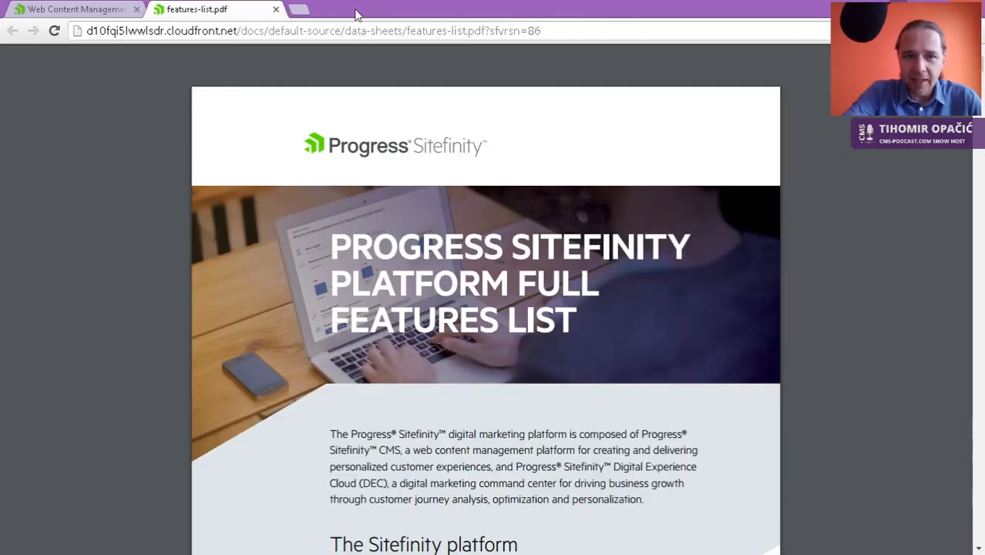
left_click(100, 11)
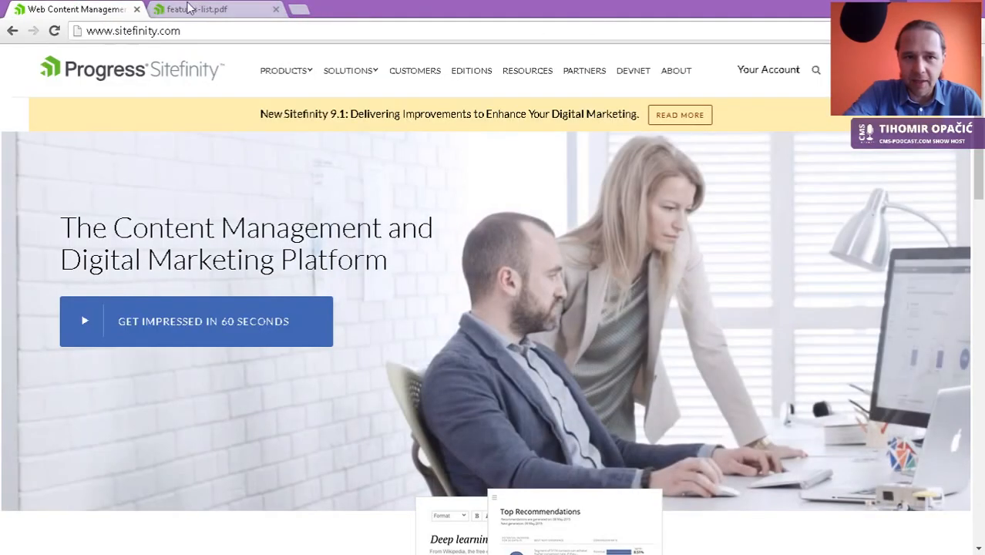
left_click(202, 8)
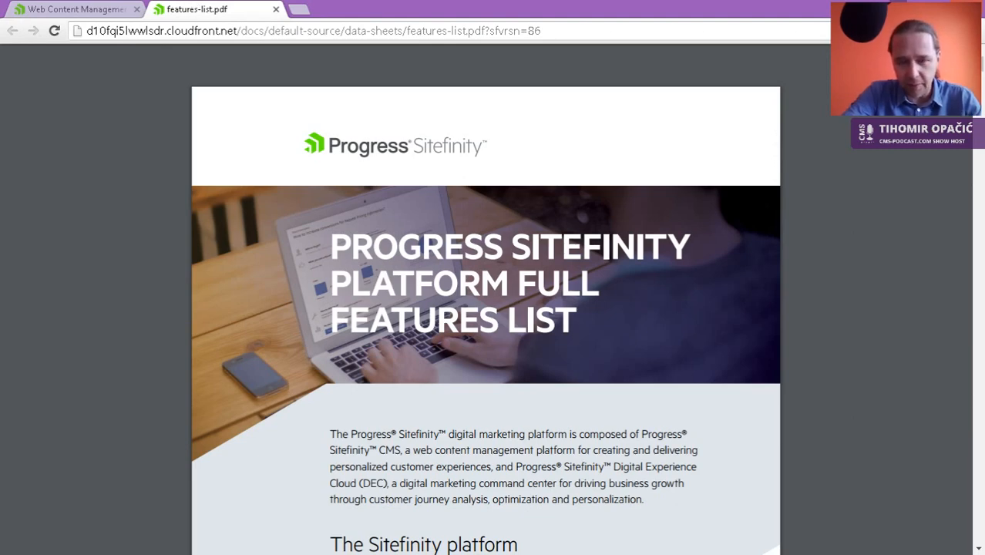
Step: Switch to the SitefinityWebApp project window in Visual Studio using Alt+Tab
key("alt+Tab")
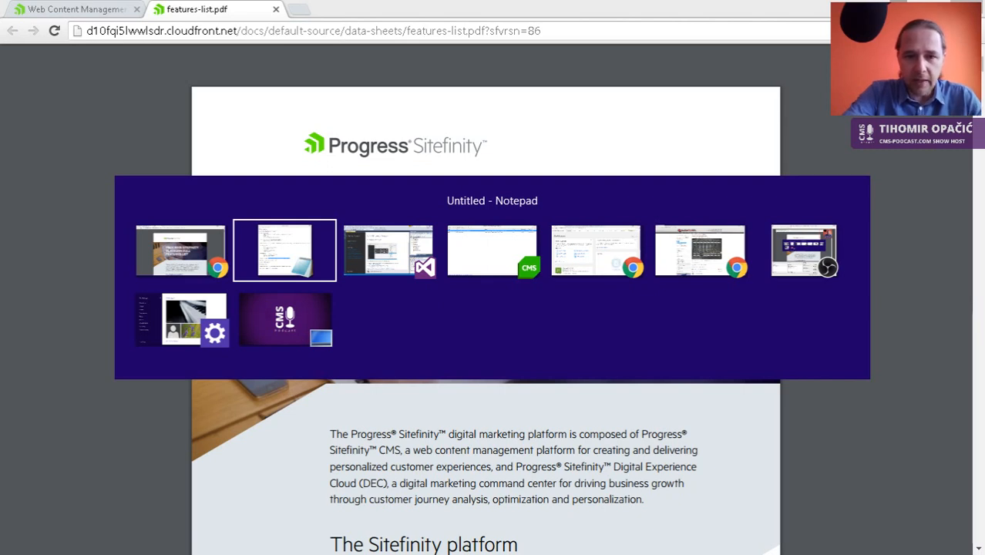
key("alt+Tab")
key("alt+Tab")
key("alt+Tab")
key("alt+Tab")
key("alt+Tab")
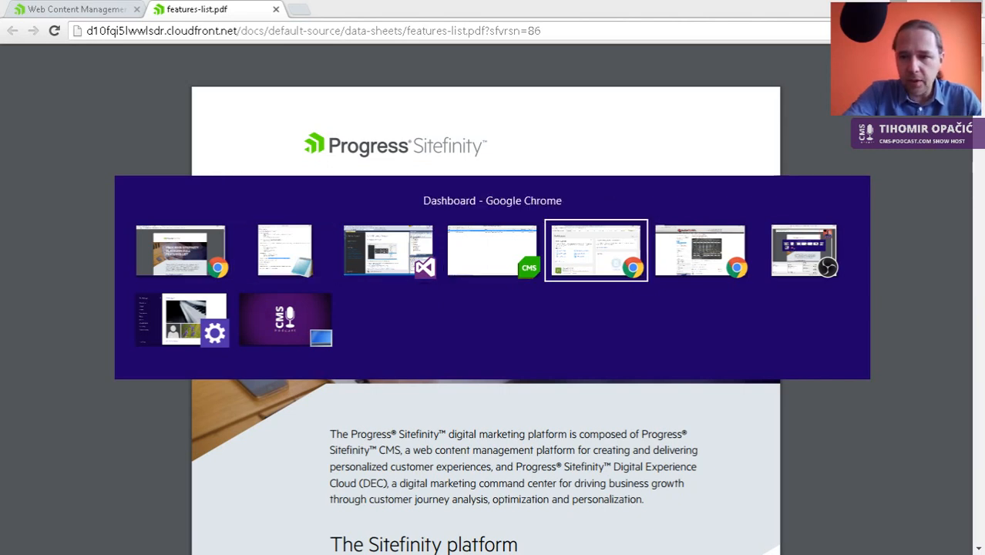
key("alt+Tab")
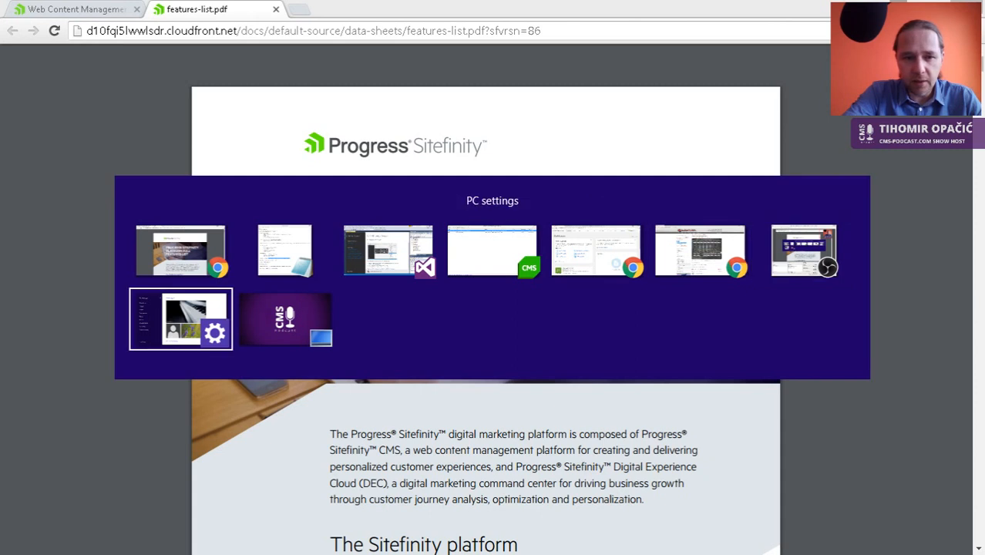
key("alt+Tab")
key("alt+Tab")
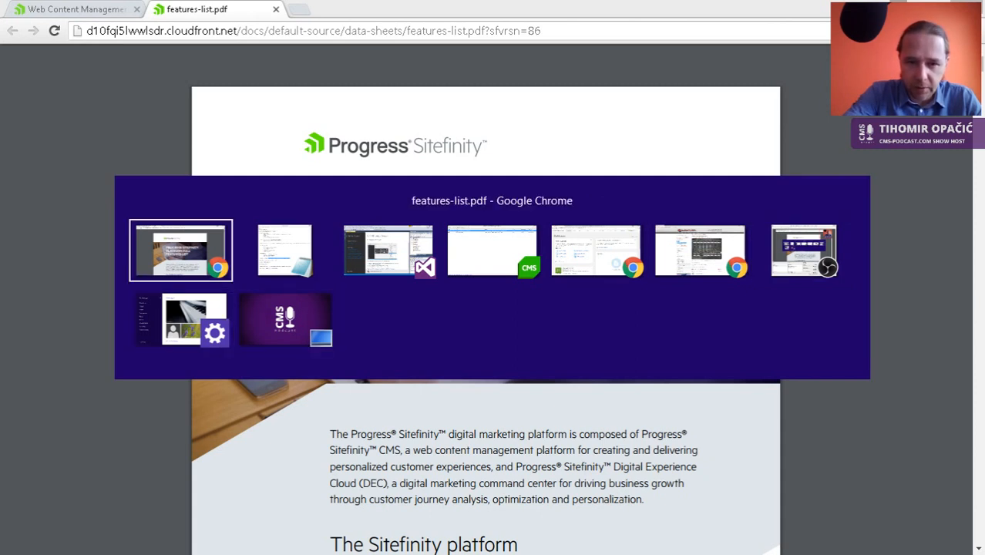
key("alt+Tab")
key("alt+Tab")
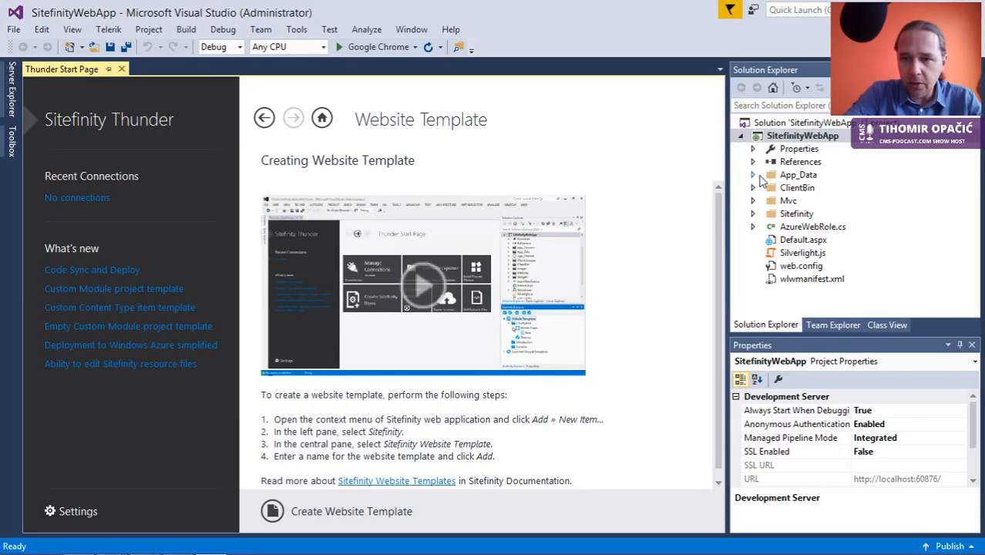
Step: Expand and collapse the project's App_Data folder, then scroll down the Solution Explorer
left_click(754, 176)
left_click(754, 176)
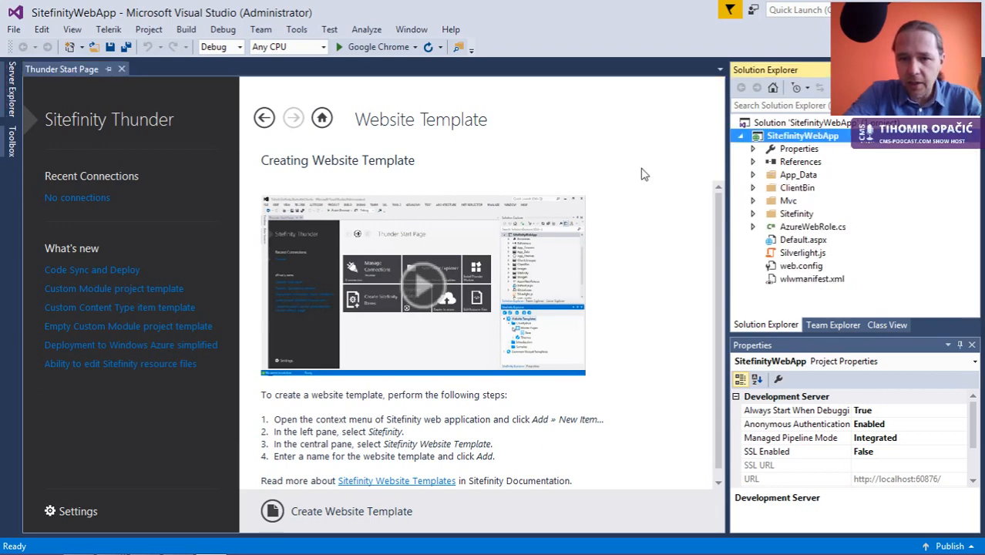
scroll(420, 432, "down", 1)
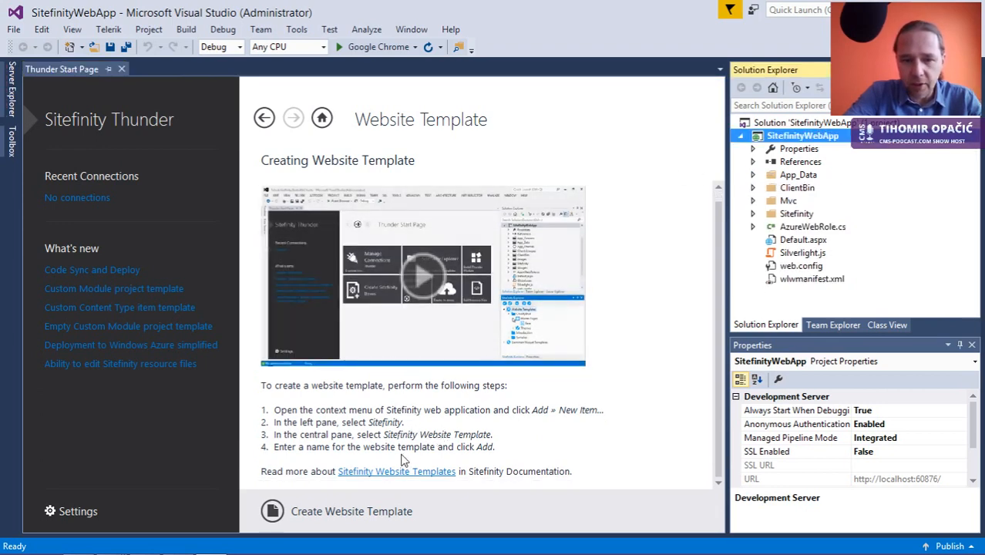
Step: Cancel the new website template and close Visual Studio without saving SitefinityWebApp
left_click(351, 513)
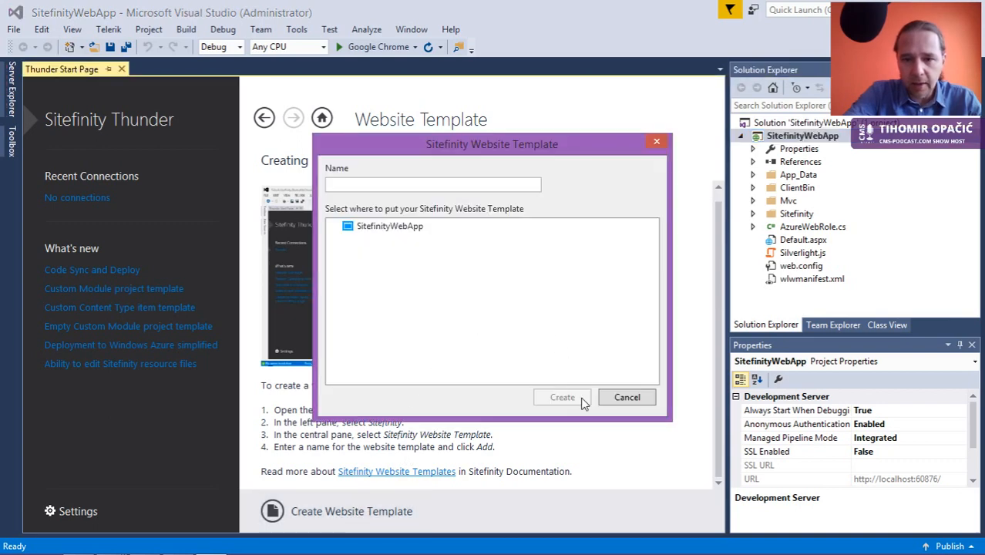
left_click(613, 398)
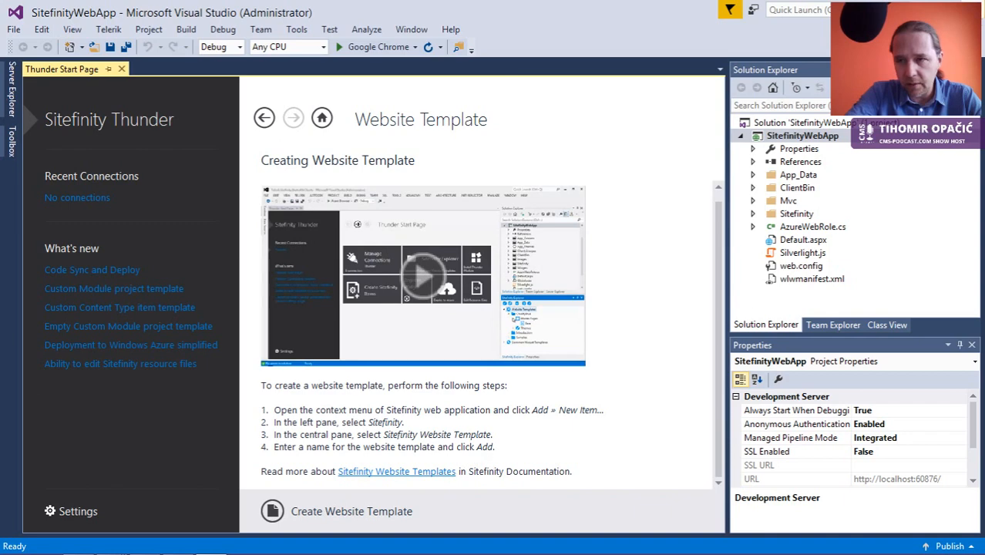
left_click(972, 7)
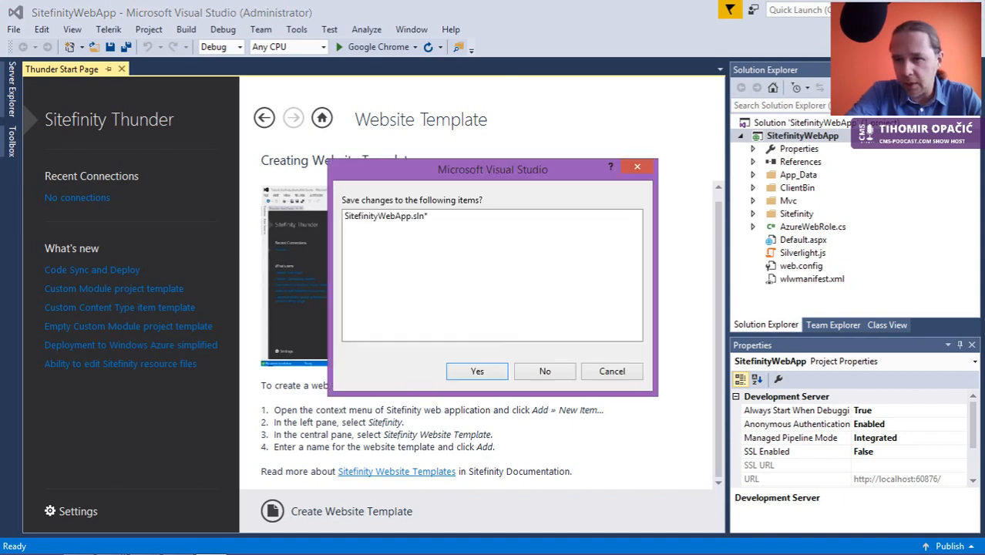
left_click(543, 371)
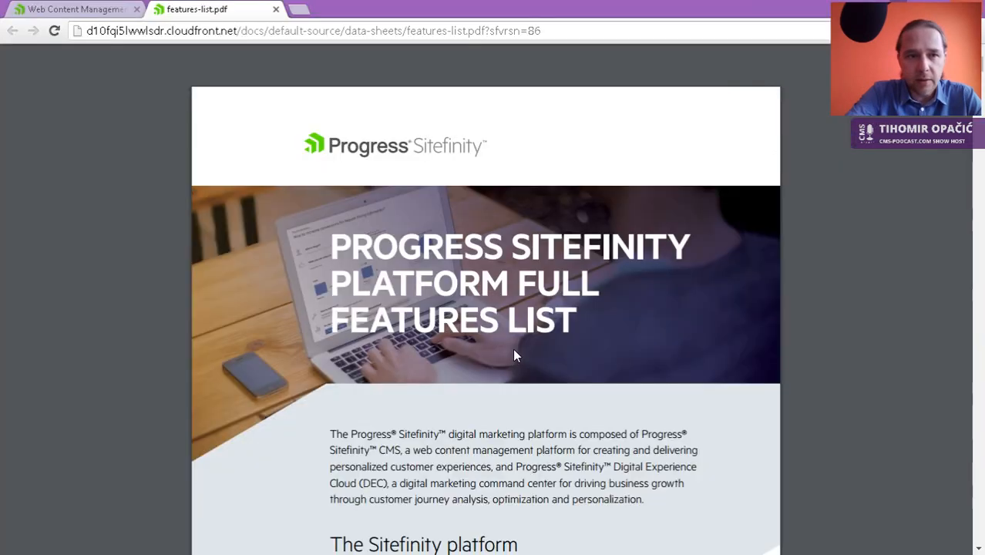
Step: Close features-list.pdf and Alt+Tab back to the CMS Podcast Review Dashboard window
left_click(276, 10)
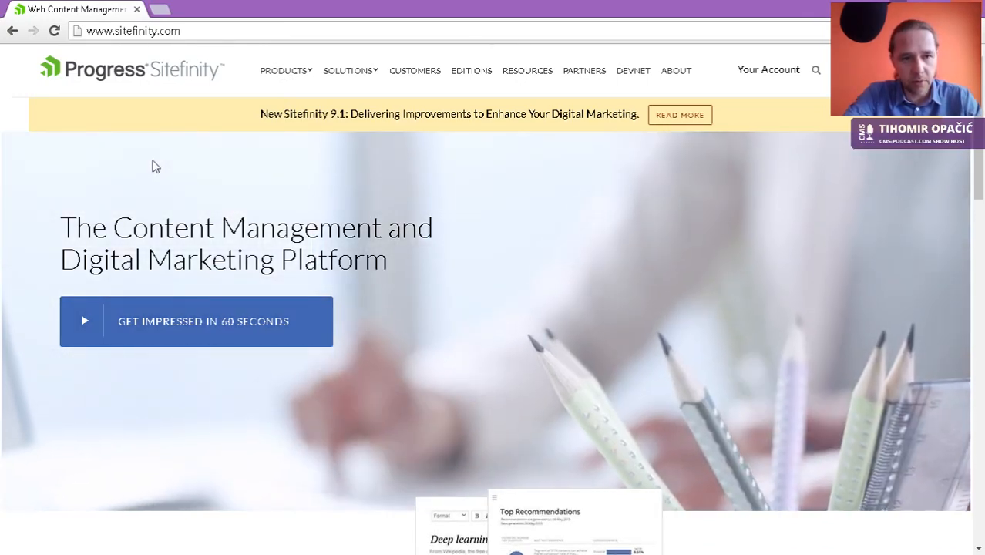
key("alt+Tab")
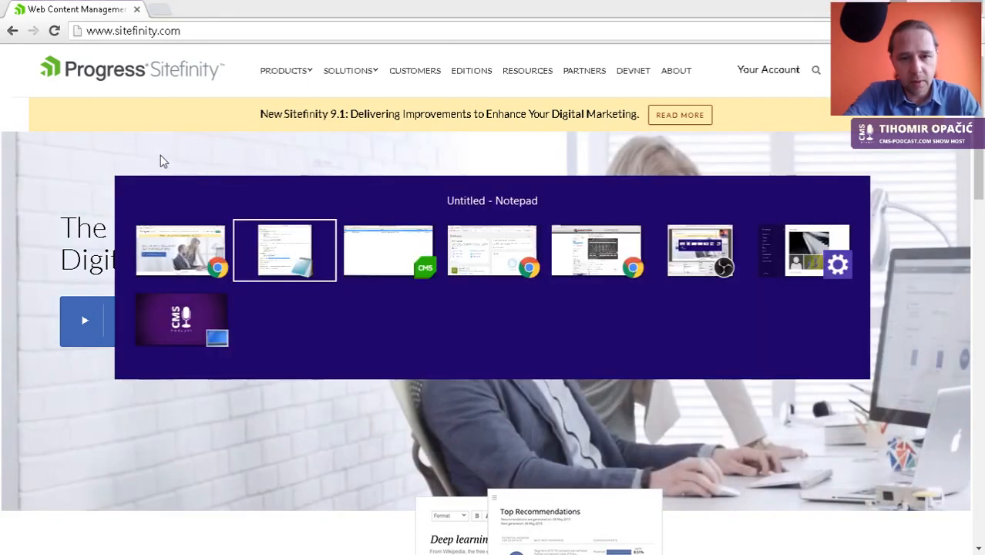
key("alt+Tab")
key("alt+Tab")
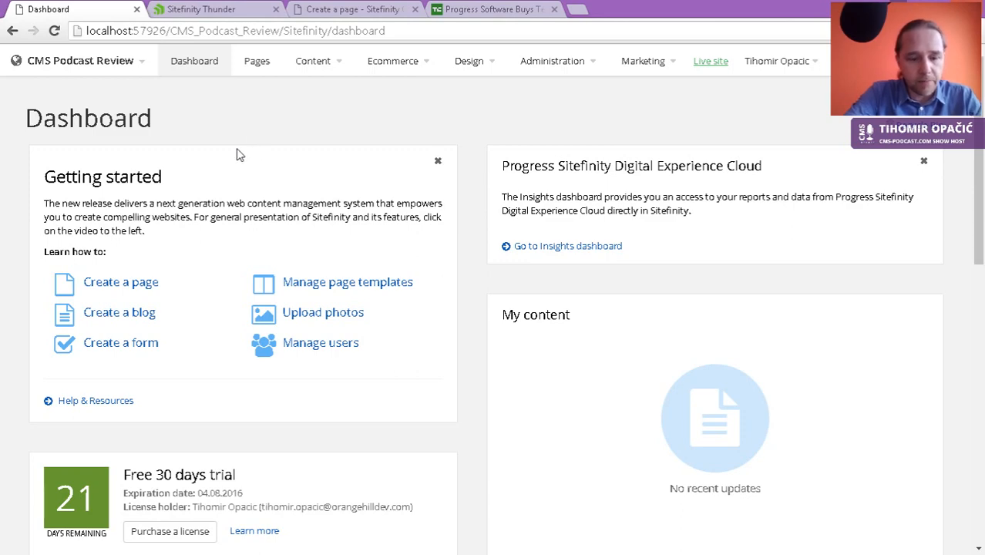
key("alt+Tab")
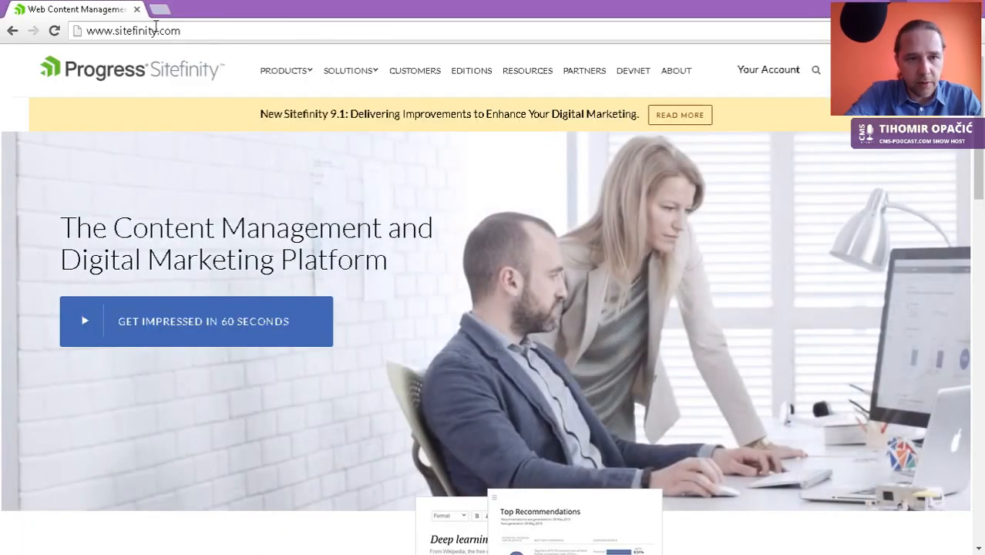
key("alt+Tab")
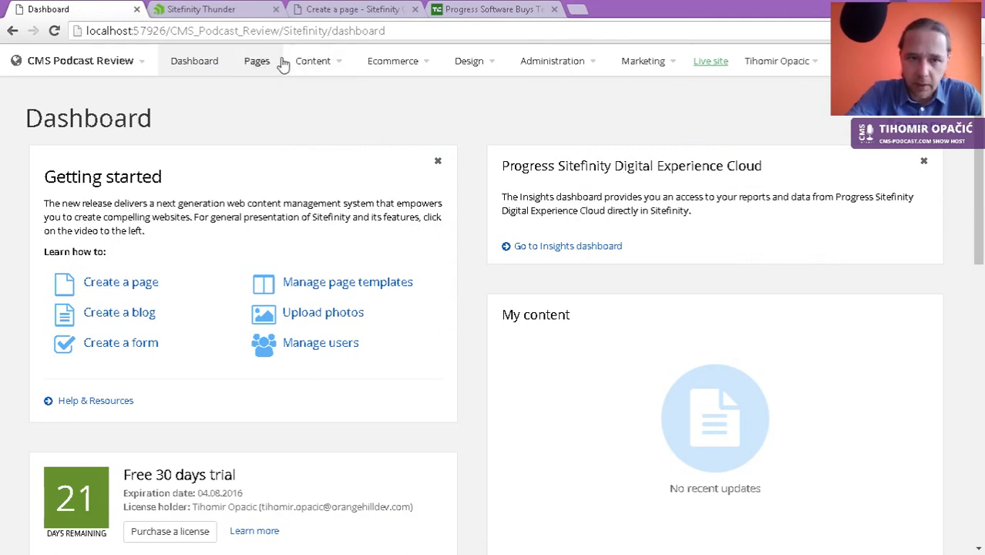
Step: Create a new page in the Pages section and name it Homepage
left_click(260, 63)
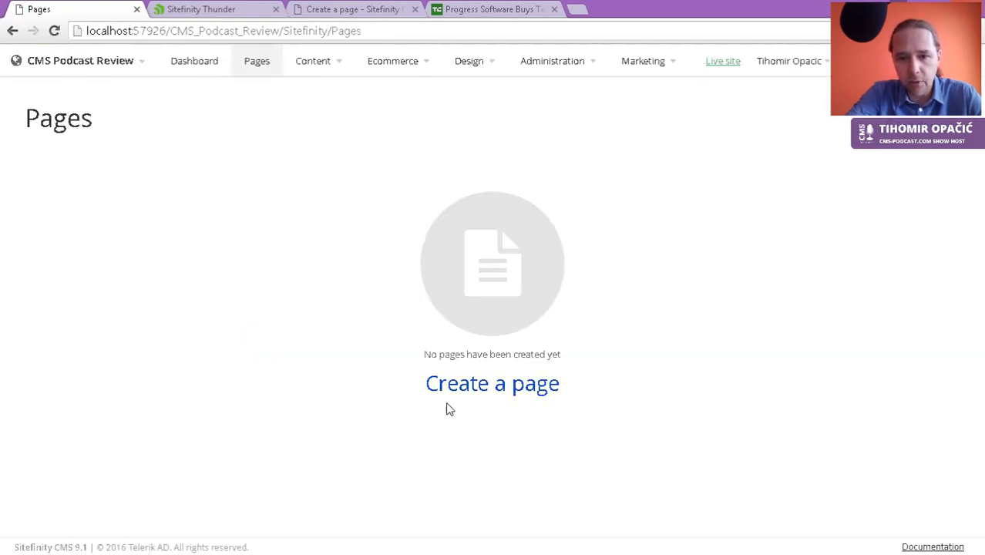
left_click(447, 390)
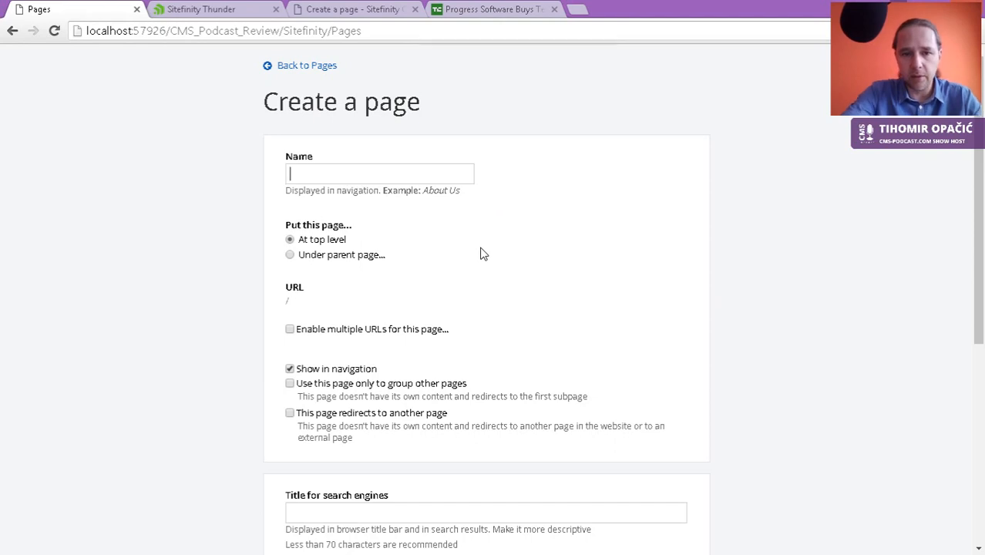
type("H")
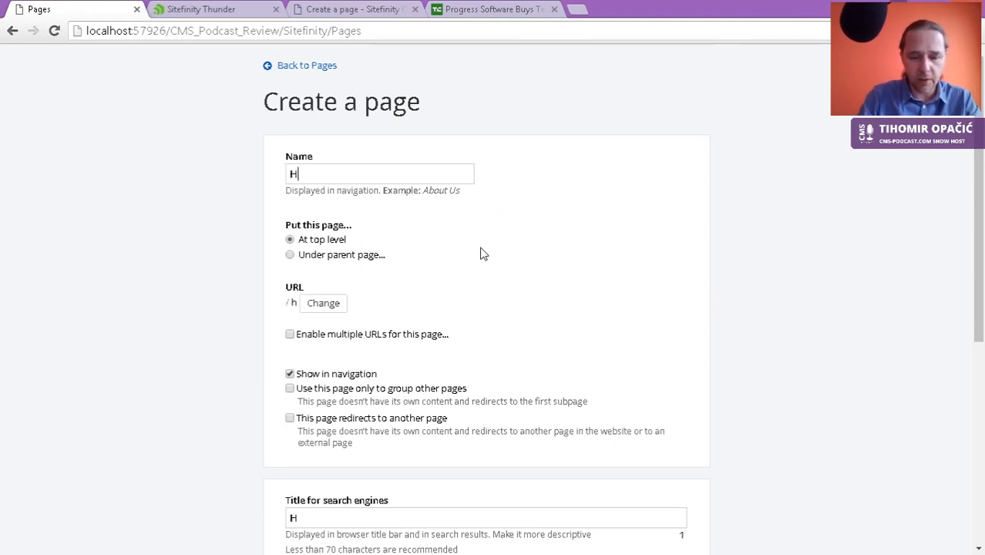
type("omepage")
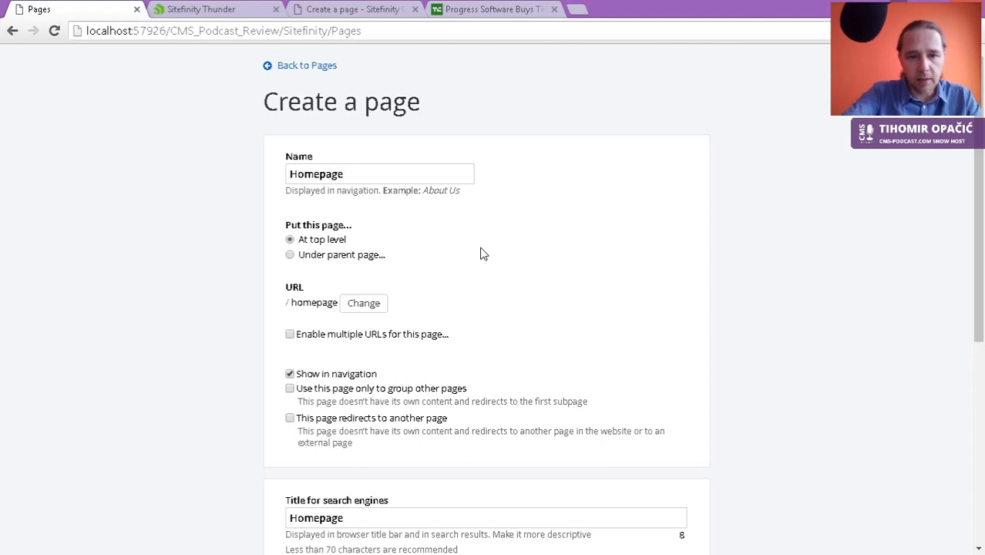
Step: Leave multiple URLs disabled and select the Homepage search-engine title text
scroll(516, 276, "down", 1)
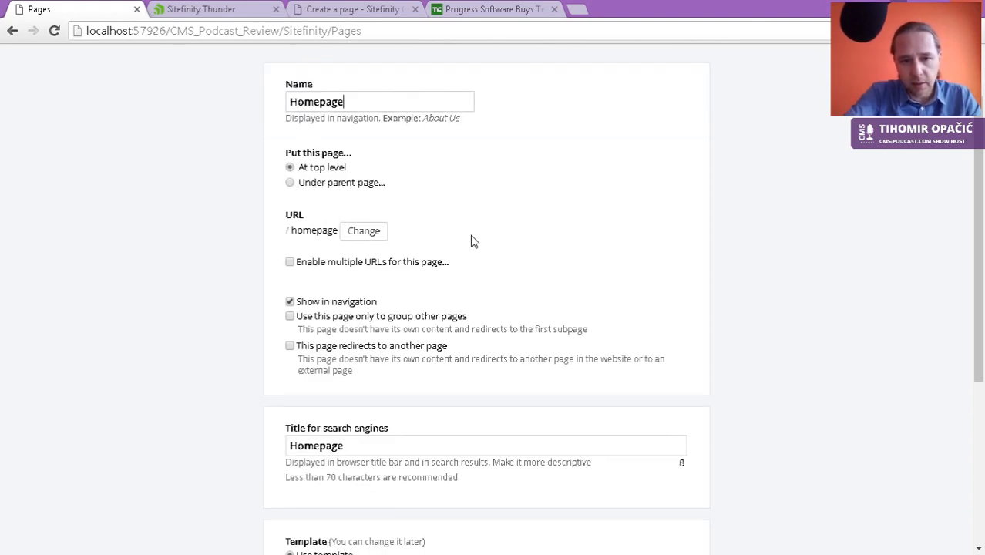
left_click(371, 264)
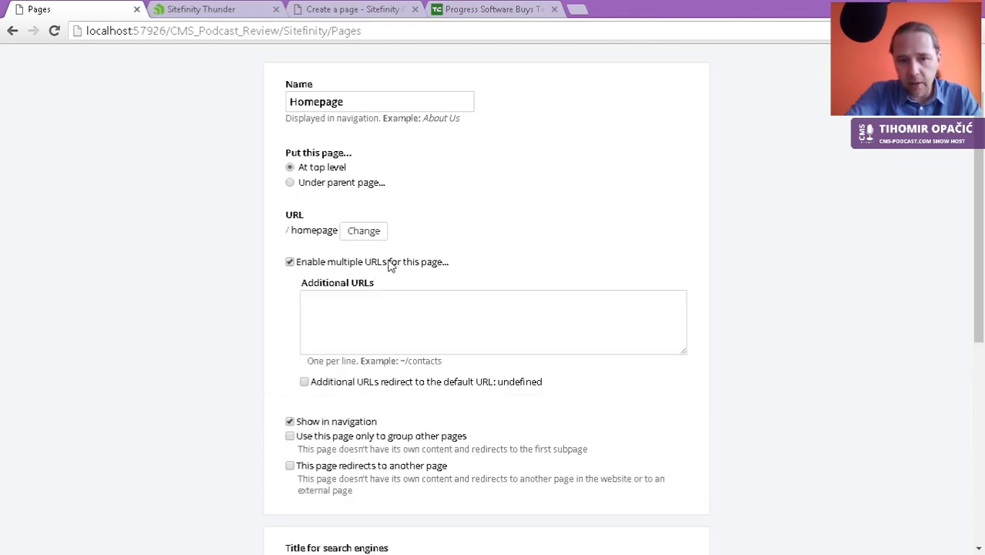
left_click(391, 263)
scroll(403, 284, "down", 2)
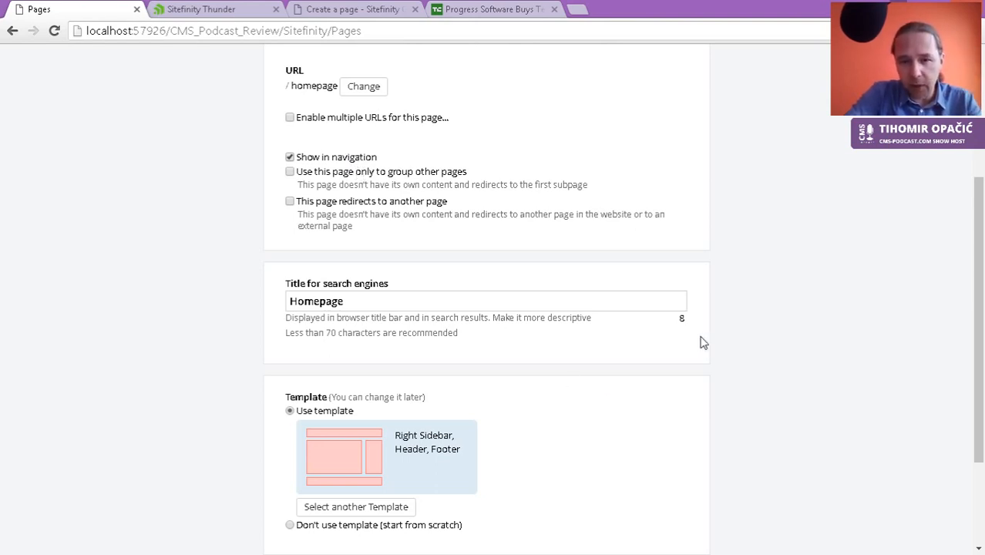
scroll(477, 370, "down", 1)
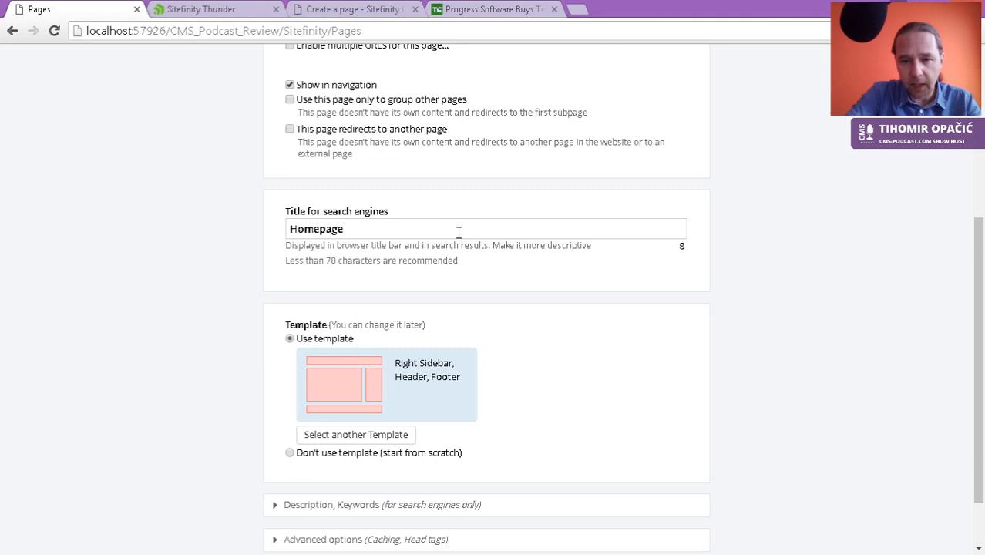
left_click_drag(467, 264, 292, 263)
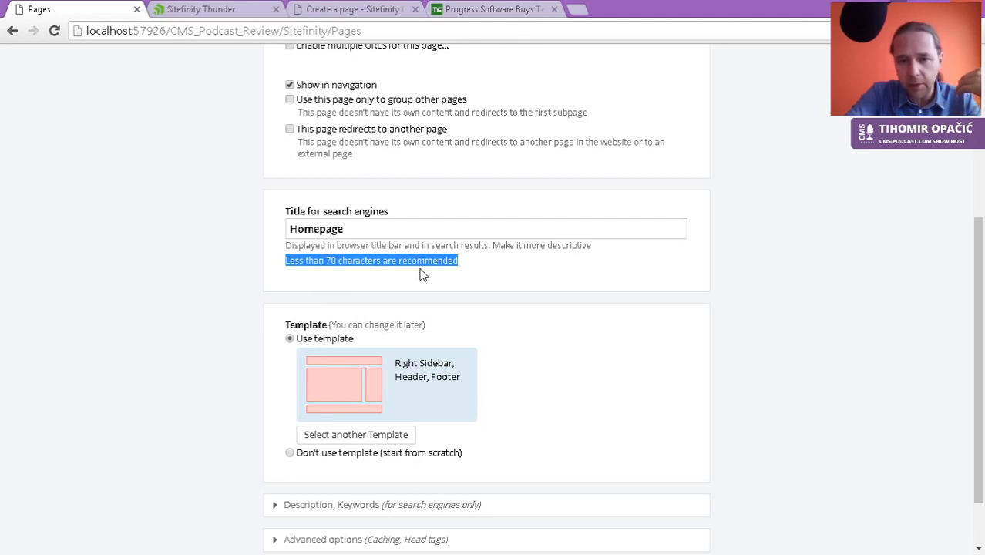
left_click(400, 233)
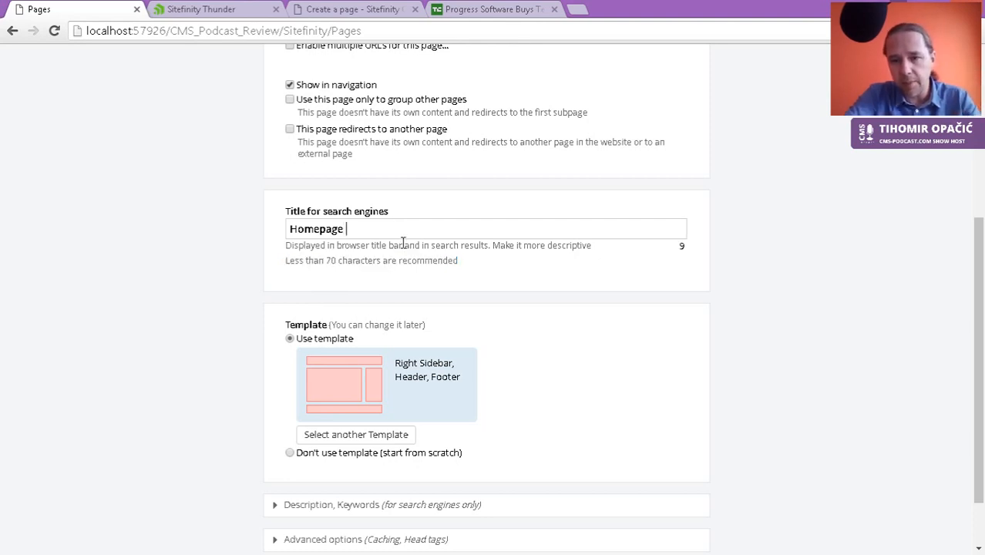
left_click_drag(368, 236, 160, 239)
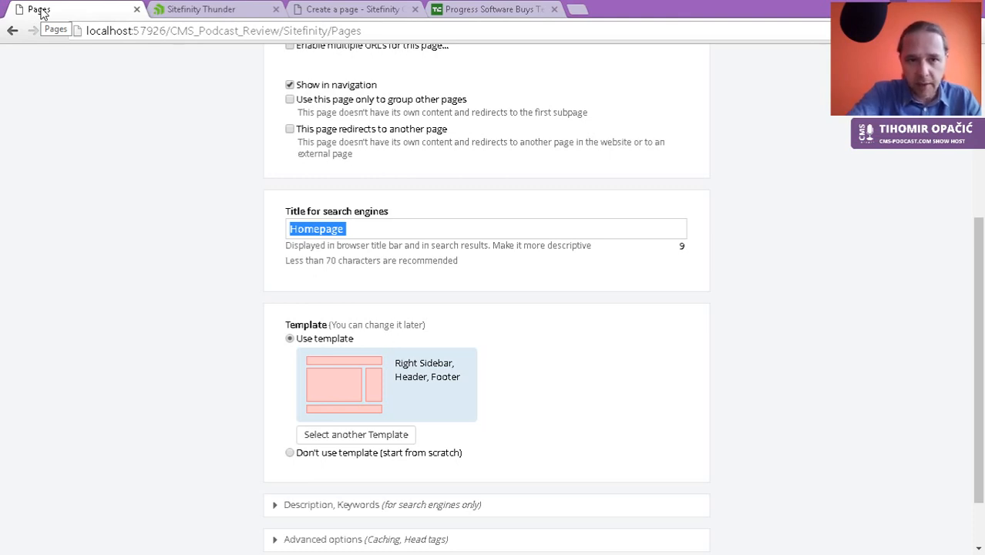
Step: Replace the search-engine title with 'CMS Podcast Demo'
left_click(353, 230)
left_click_drag(367, 229, 277, 224)
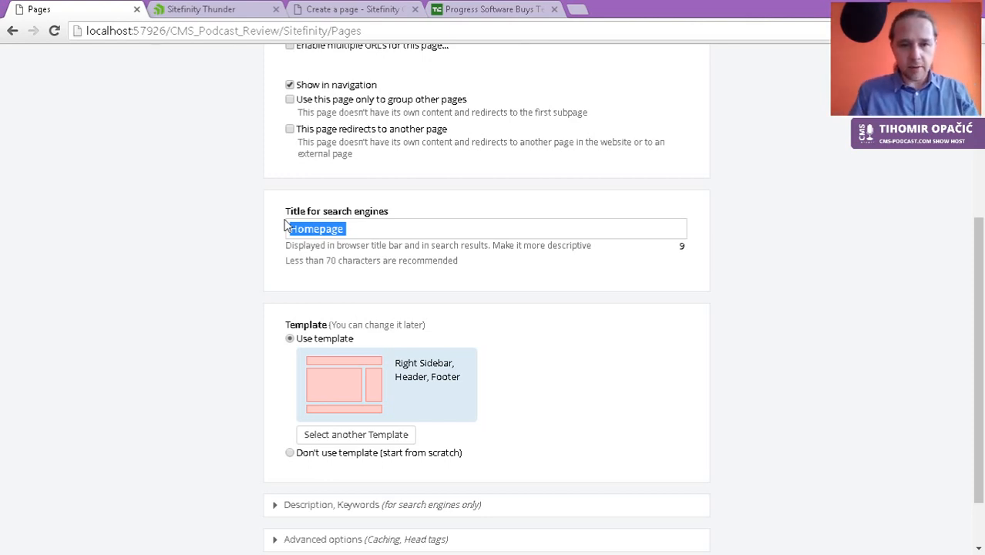
type("CMS P")
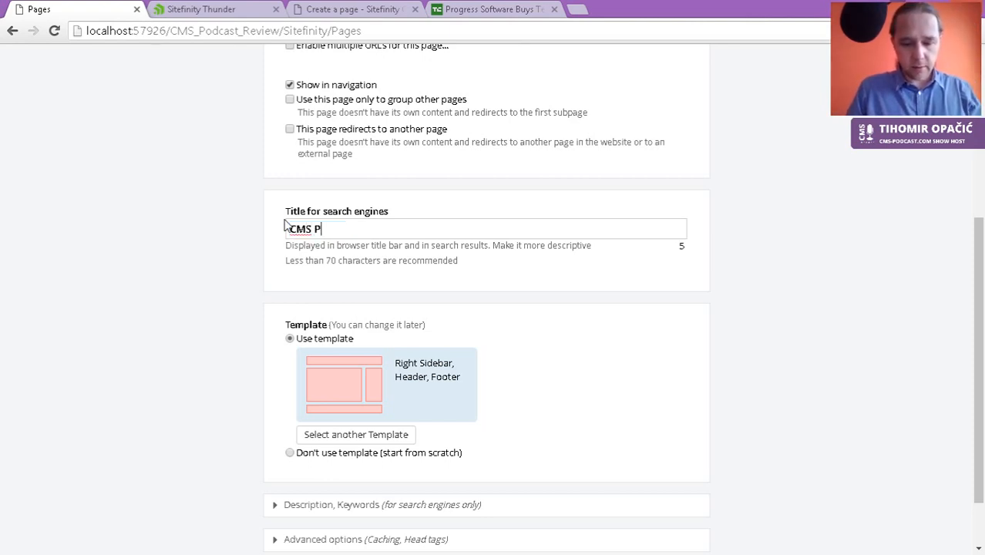
type("odcast Demo")
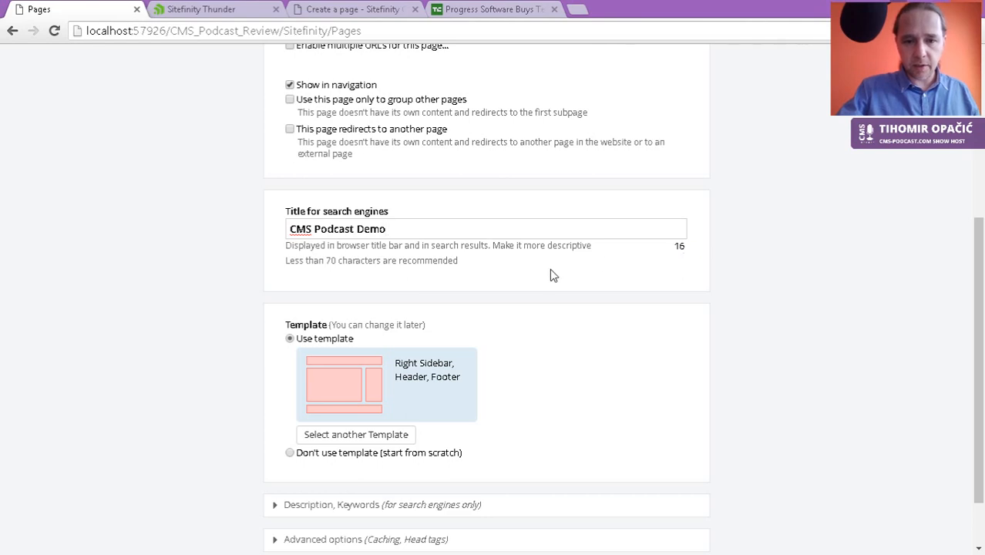
Step: Test an over-70-character title, delete the junk words, and bring up the template list
scroll(553, 275, "down", 1)
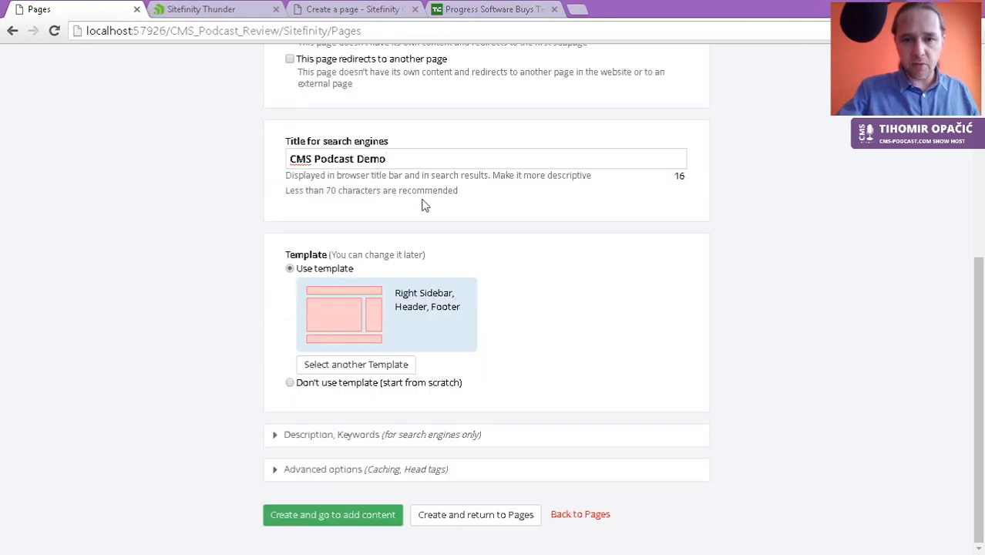
type("f sdf sdf")
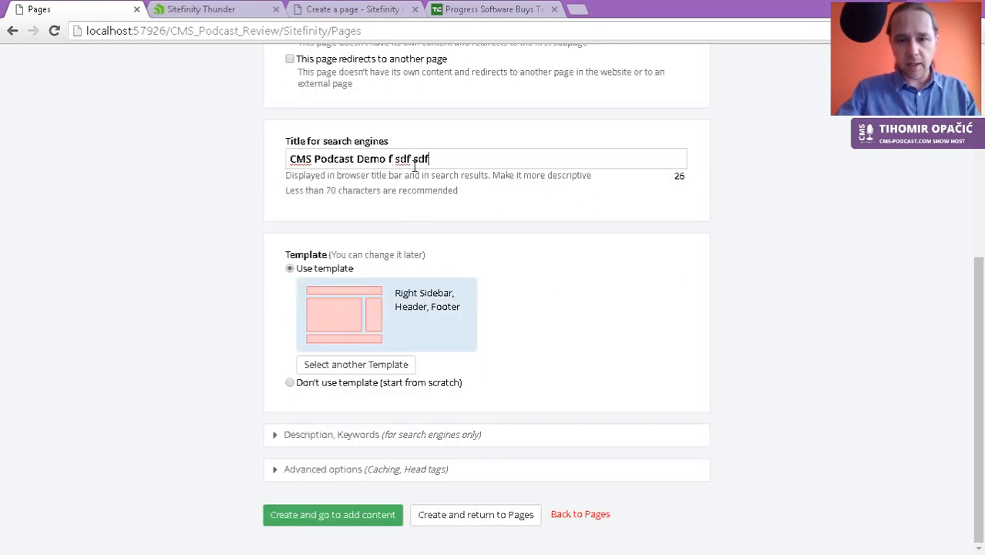
type("g sdfg sdfg sdfg sdf sdf gsdfg sdfg sdf gsdfg sdf")
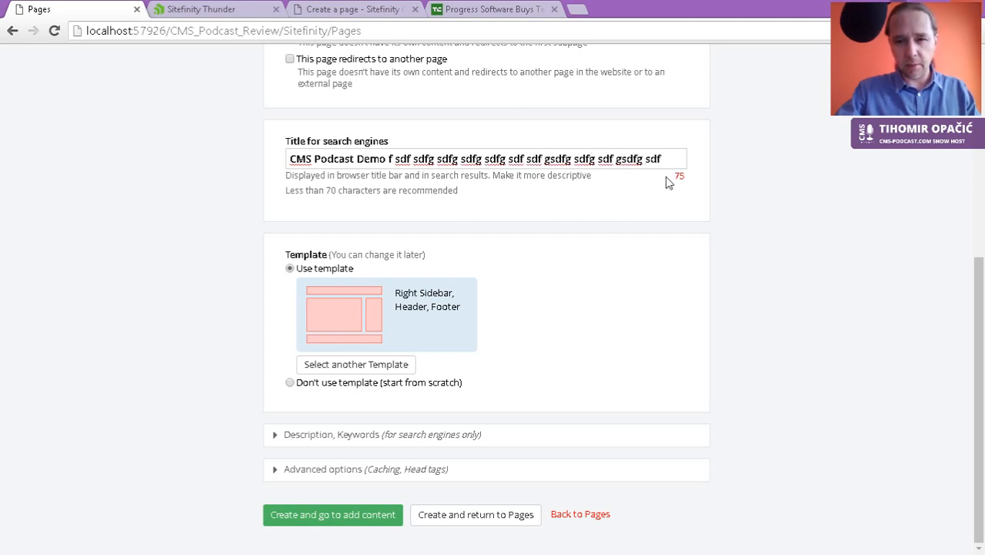
left_click_drag(676, 159, 387, 160)
key("BackSpace")
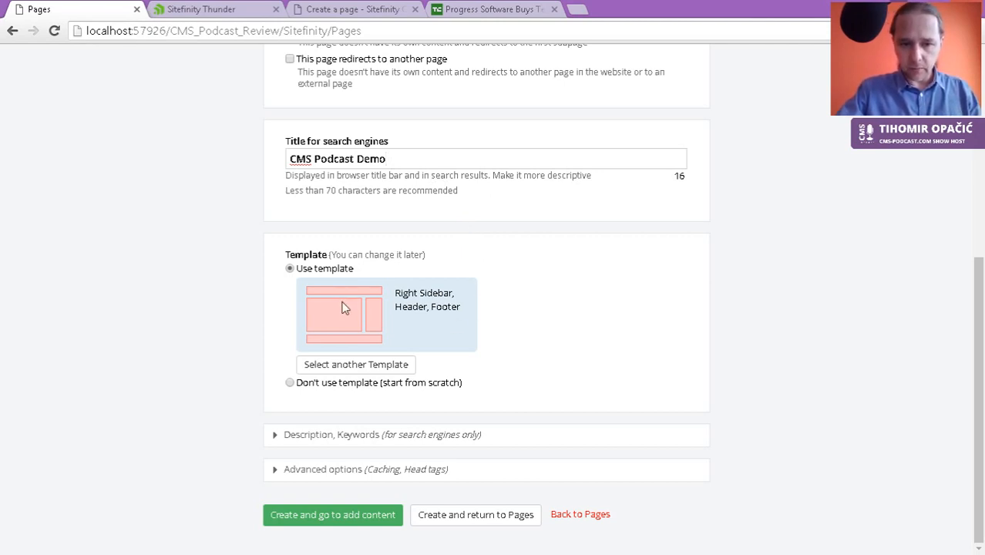
left_click(361, 367)
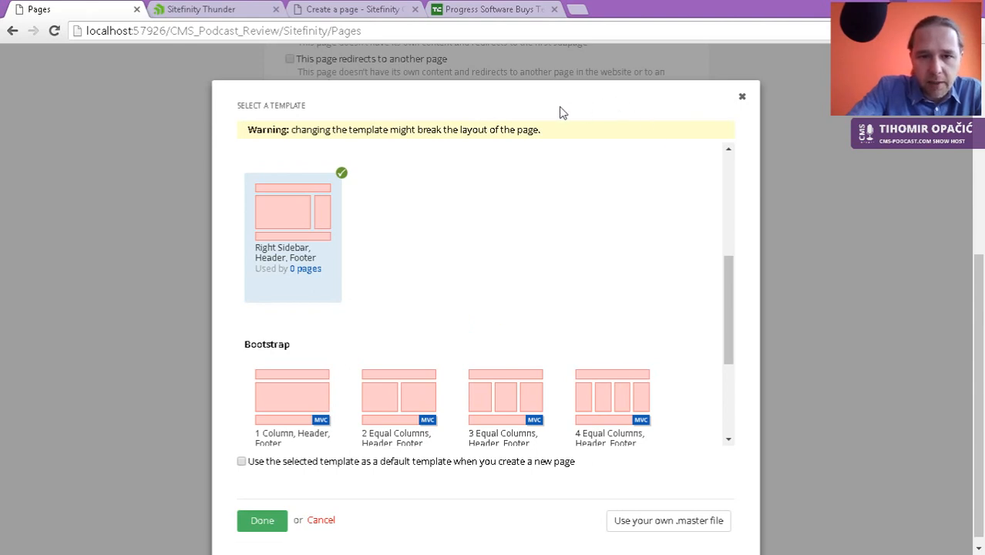
Step: Choose the Right Sidebar, Header, Footer template and apply it to Homepage
left_click_drag(730, 299, 713, 399)
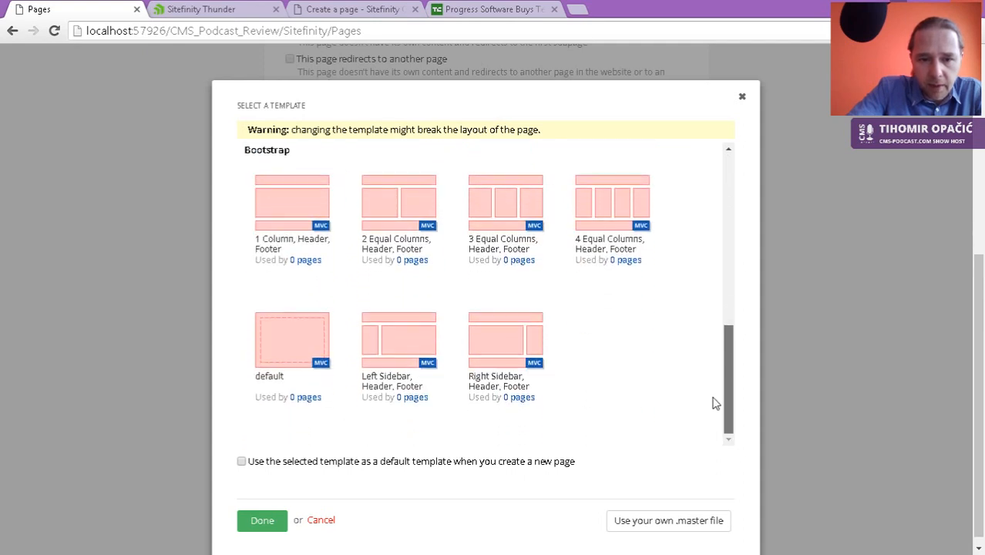
left_click(510, 344)
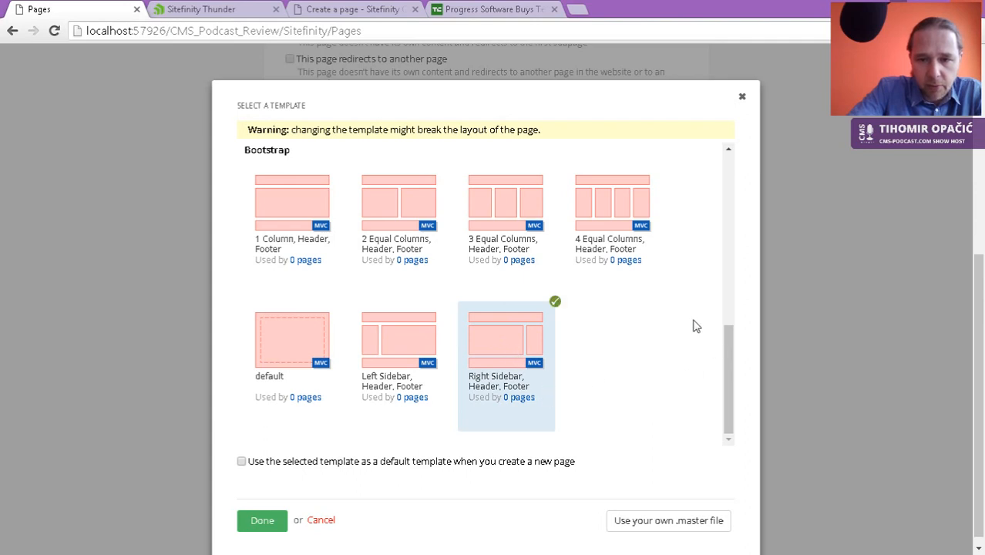
mouse_move(733, 381)
left_mouse_down()
mouse_move(734, 343)
mouse_move(739, 394)
left_mouse_up()
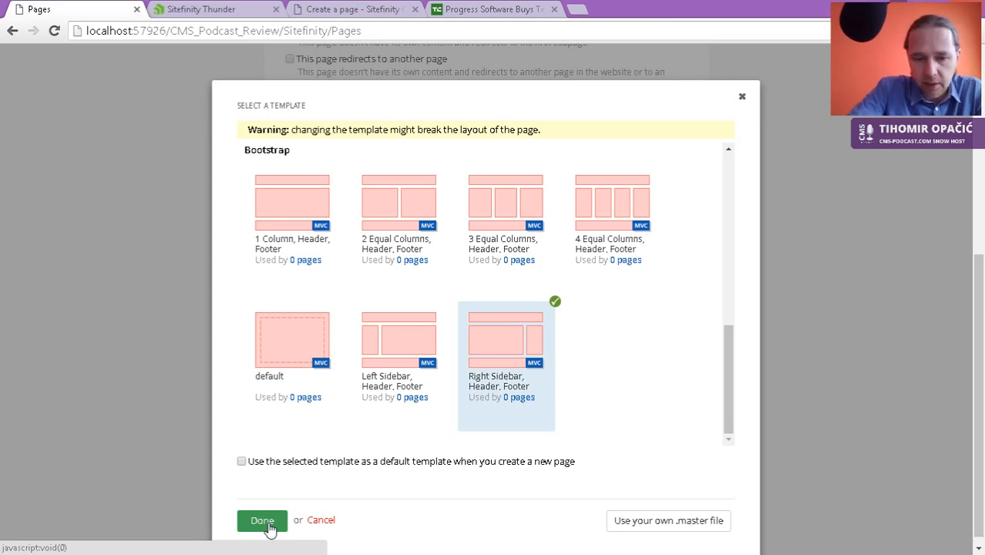
scroll(182, 466, "down", 1)
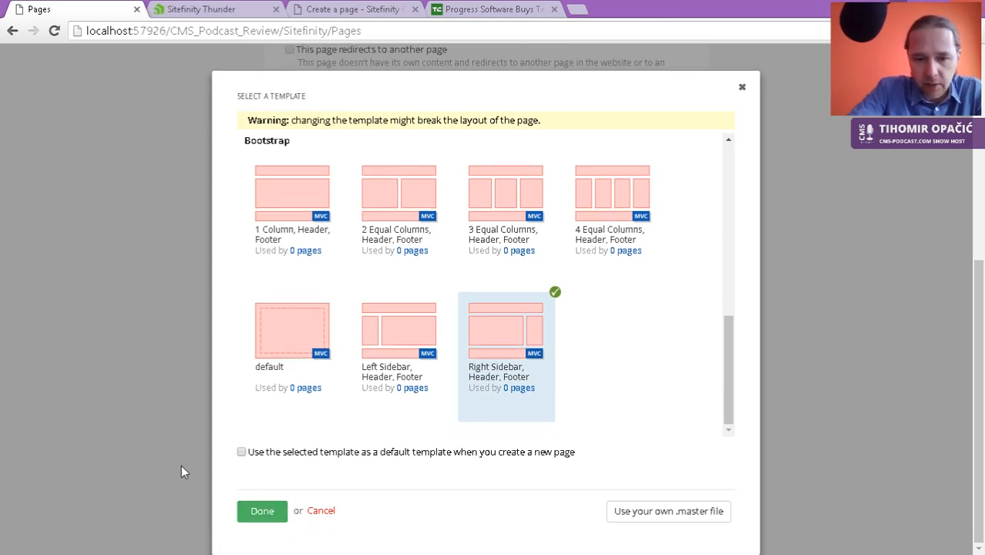
left_click(262, 512)
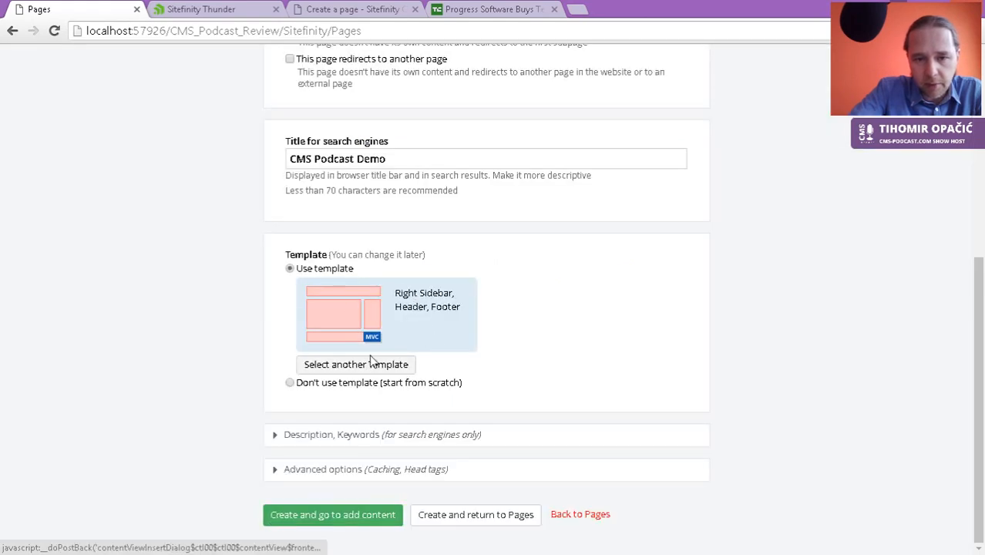
Step: Expand the Description and Keywords and the Advanced options sections, leaving defaults
left_click(370, 437)
scroll(132, 376, "down", 3)
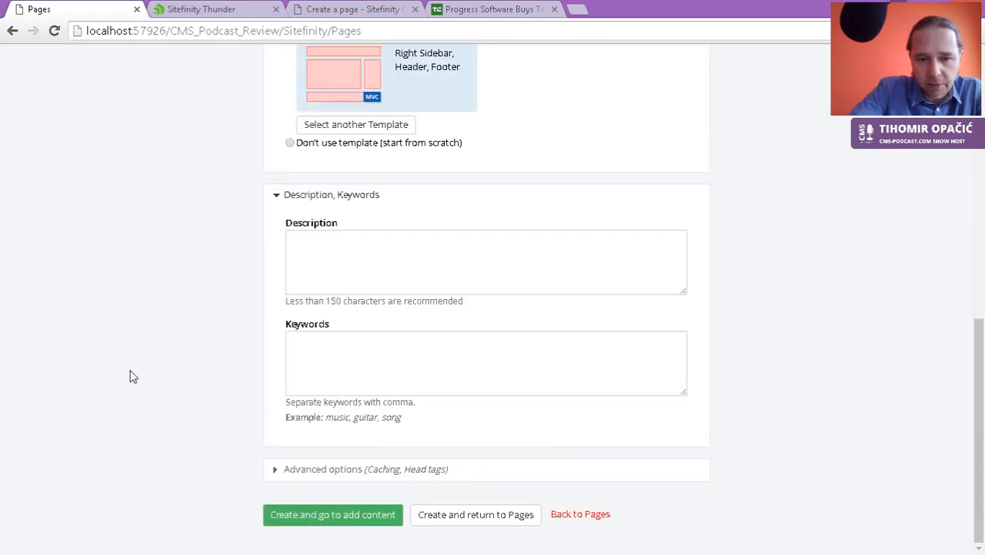
left_click(362, 243)
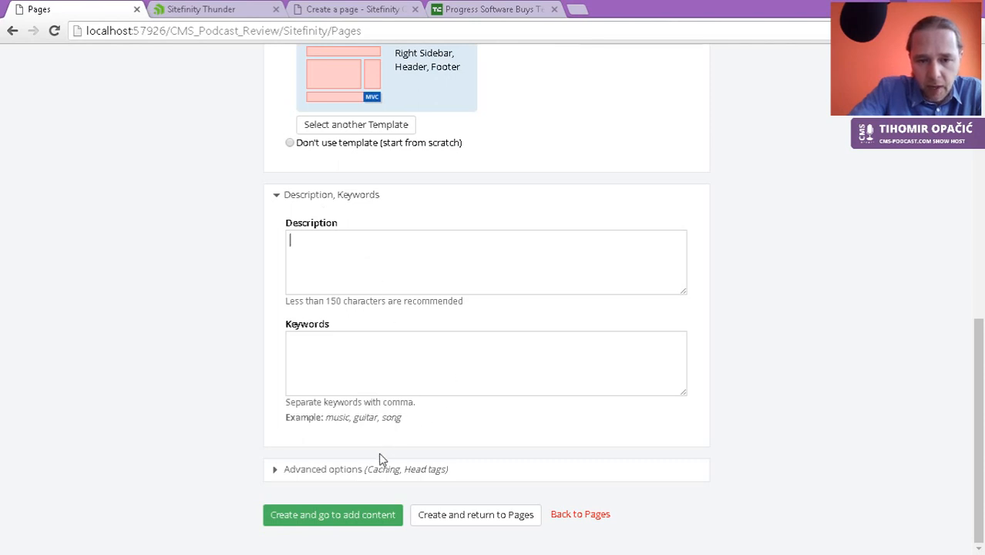
left_click(341, 471)
scroll(259, 412, "down", 3)
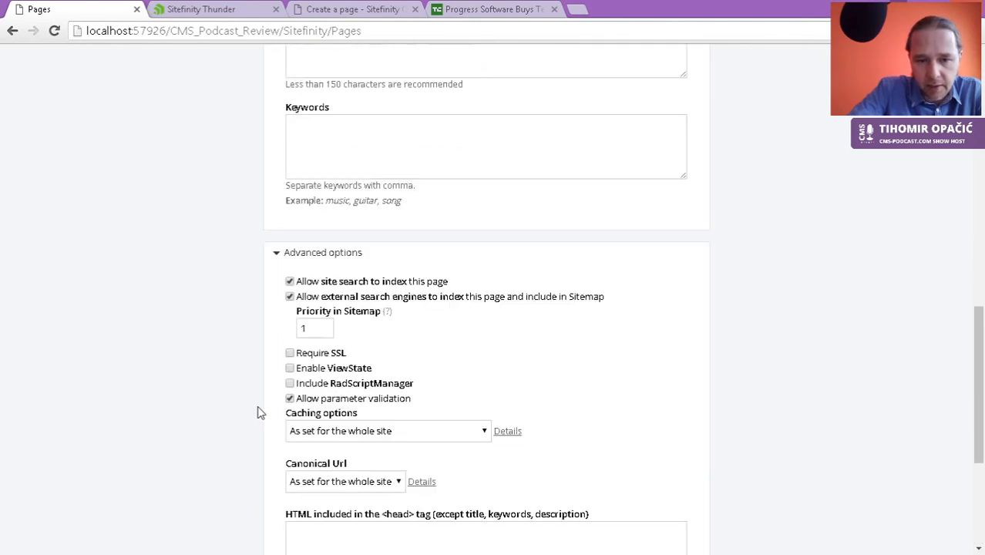
scroll(235, 384, "down", 3)
scroll(243, 393, "up", 2)
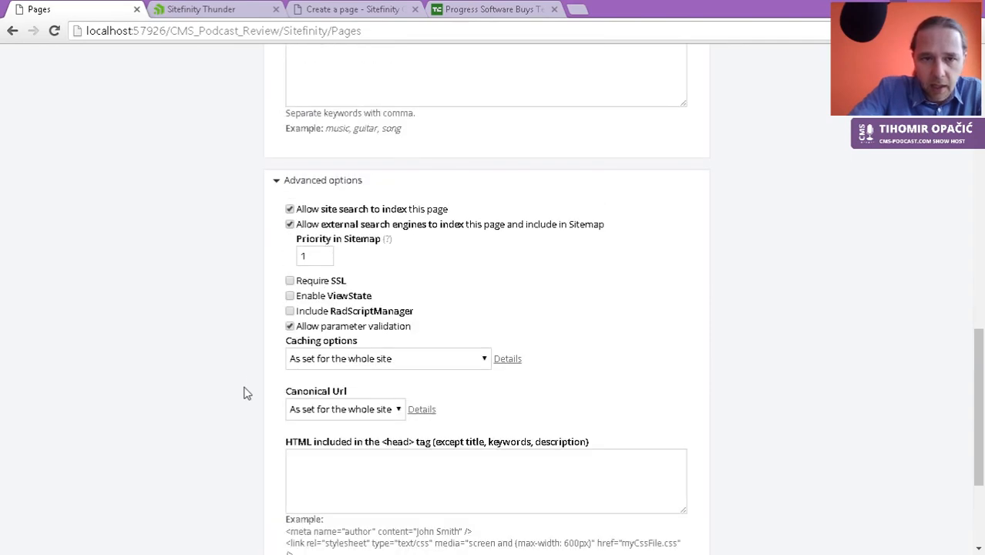
Step: Leave Require SSL off and create the page, returning to Pages
left_click(327, 287)
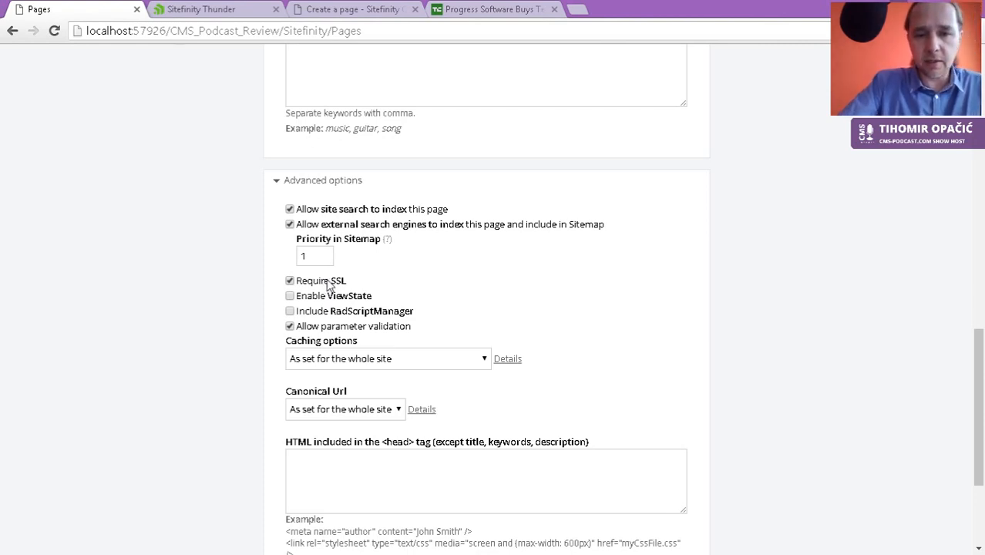
left_click(313, 283)
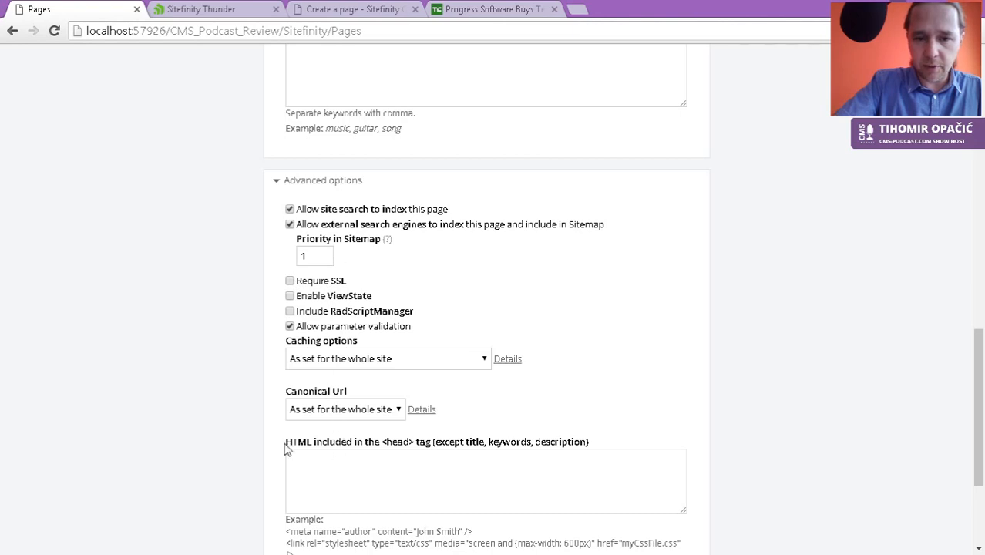
scroll(262, 407, "down", 3)
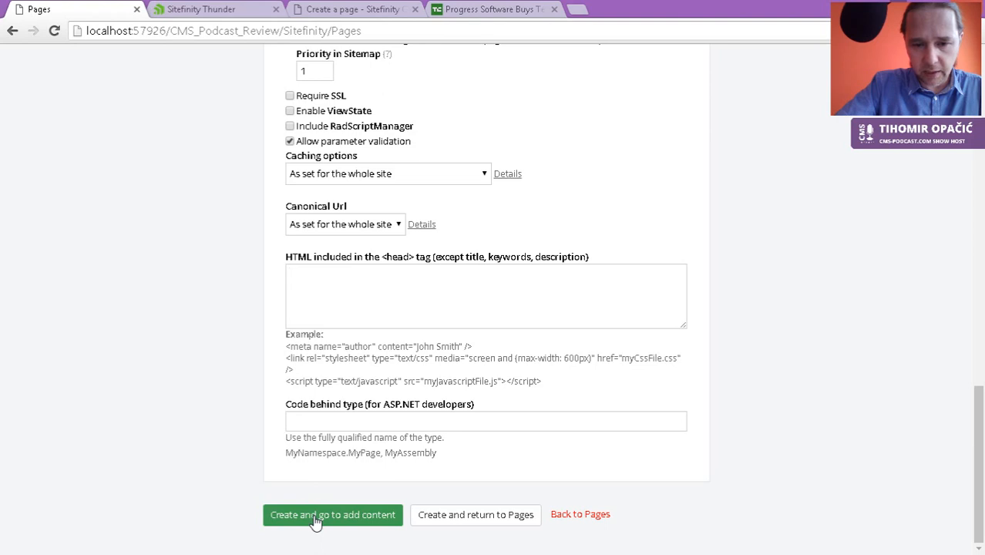
left_click(460, 515)
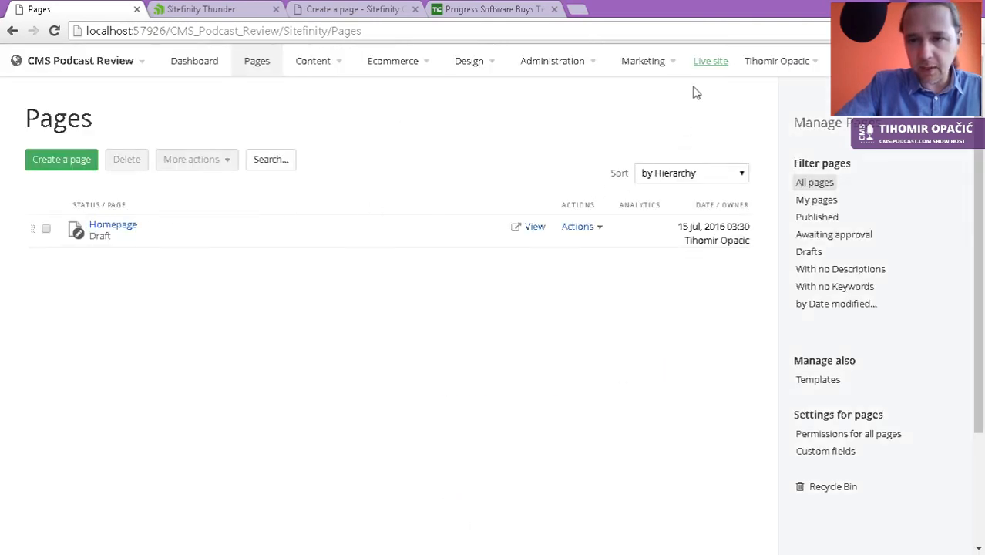
Step: Open the live site in a new tab and publish Homepage through its Actions menu
left_click(711, 61)
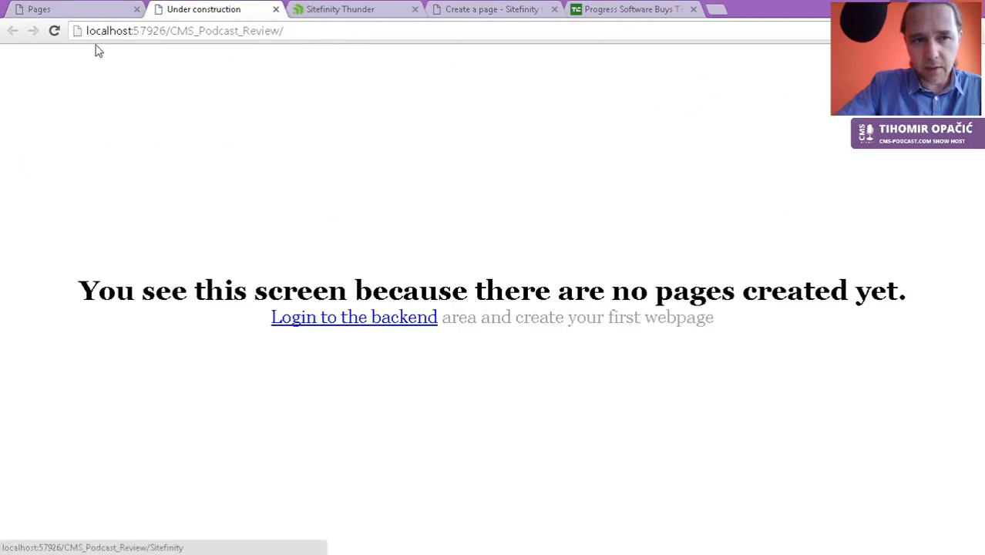
left_click(93, 11)
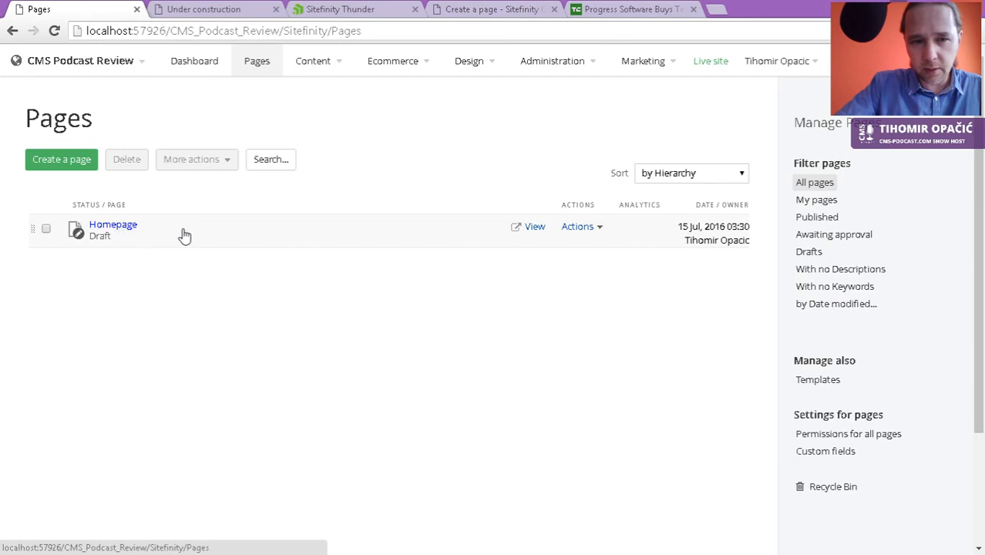
left_click(44, 230)
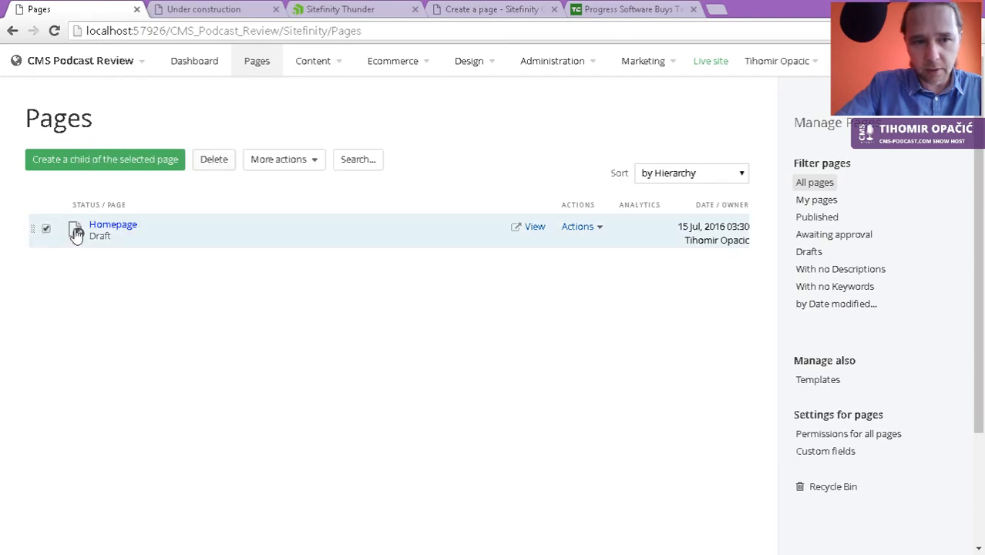
left_click(580, 228)
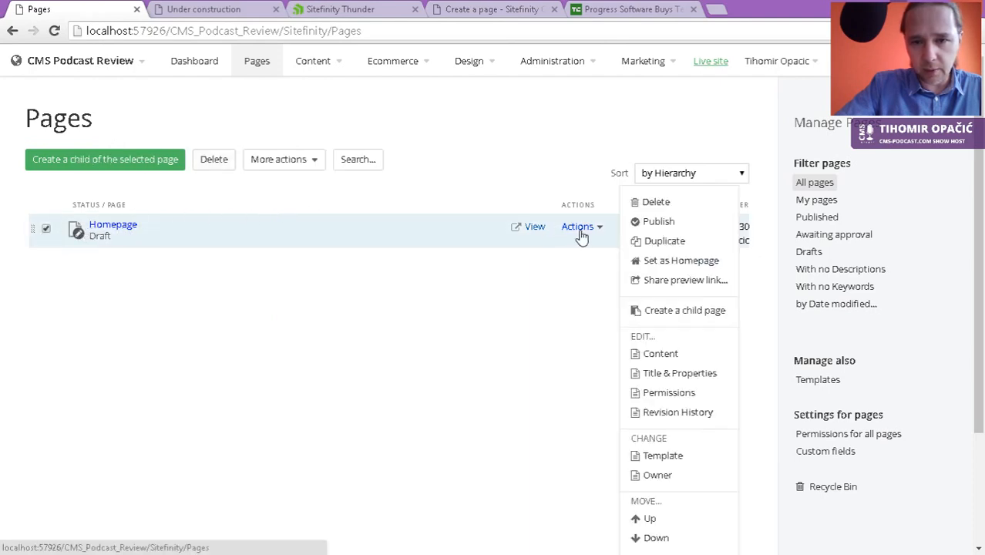
left_click(652, 224)
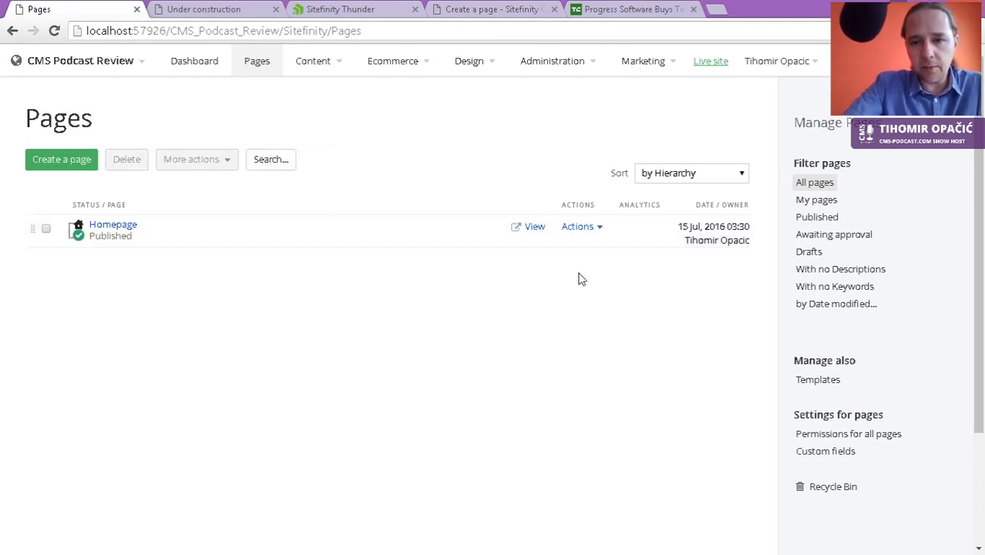
left_click(226, 10)
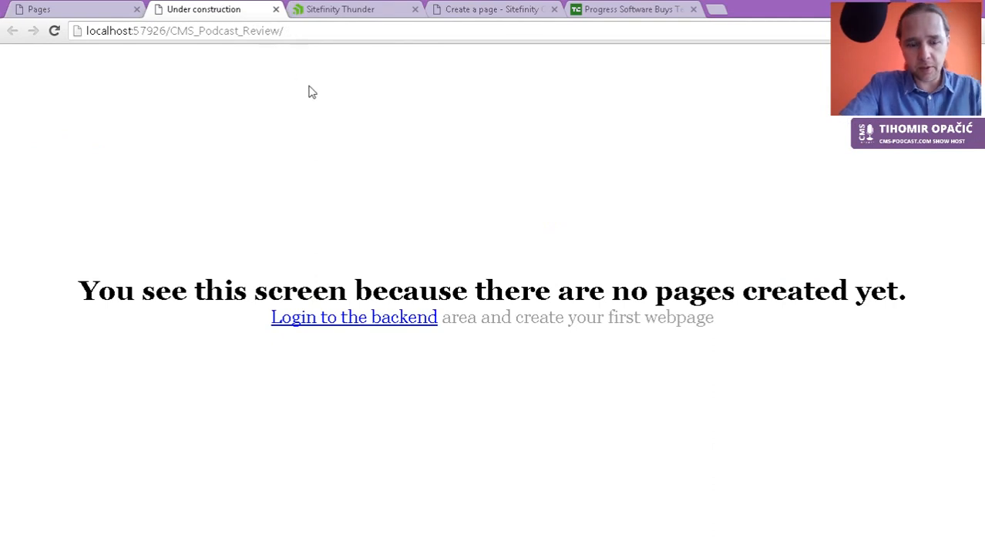
Step: Reload the live site, then open Homepage in the page editor from the Pages list
key("F5")
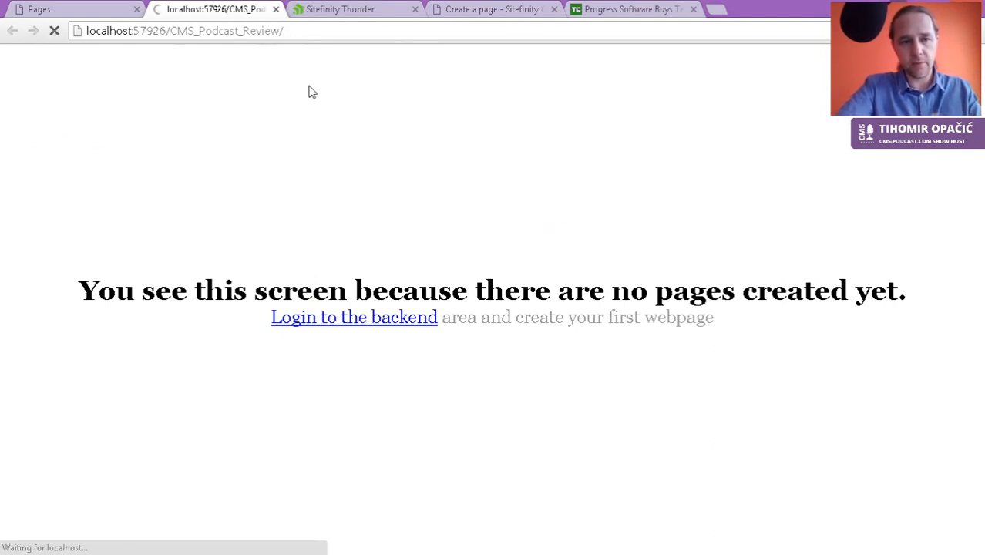
left_click(96, 14)
left_click(120, 230)
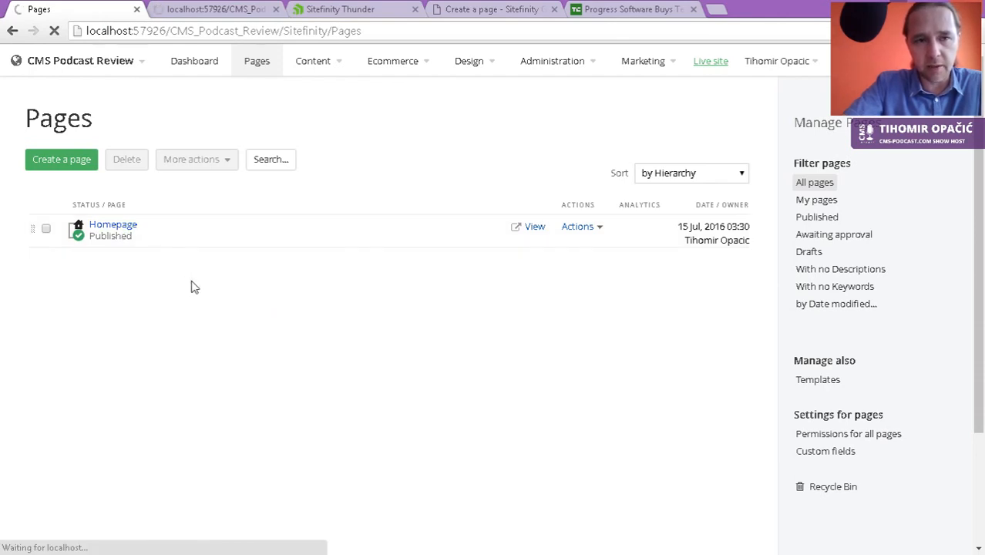
left_click(202, 11)
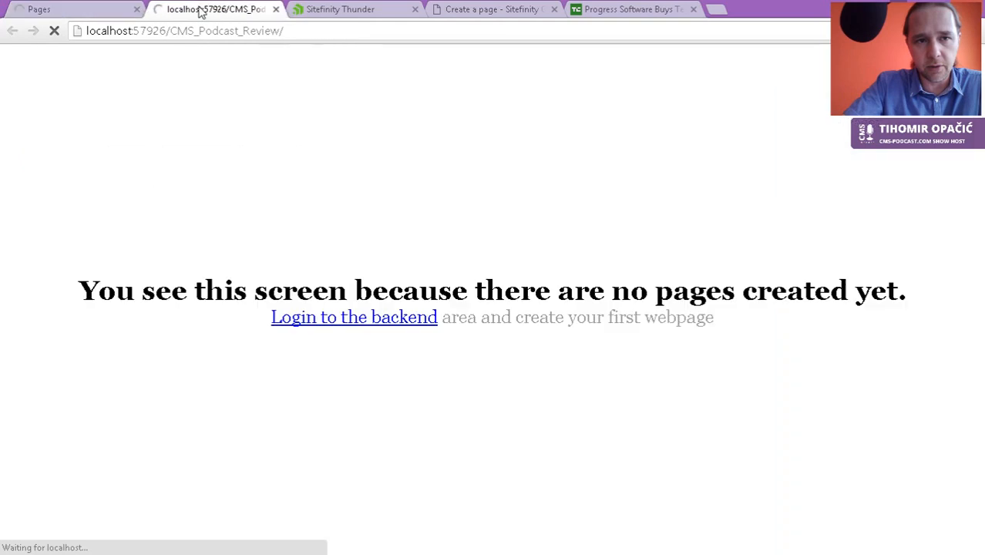
left_click(84, 12)
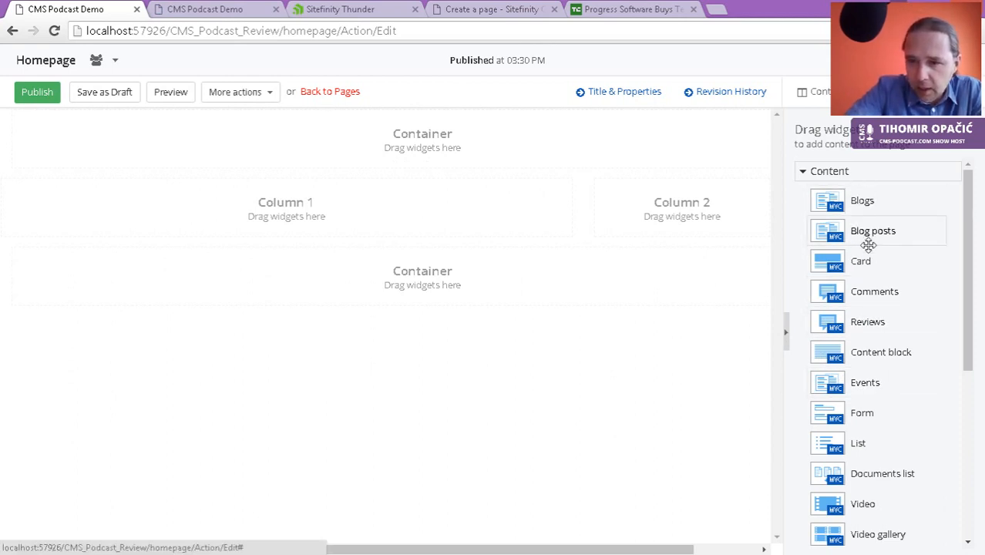
Step: Drag a Content block widget from the widget list into Column 1
scroll(867, 276, "down", 1)
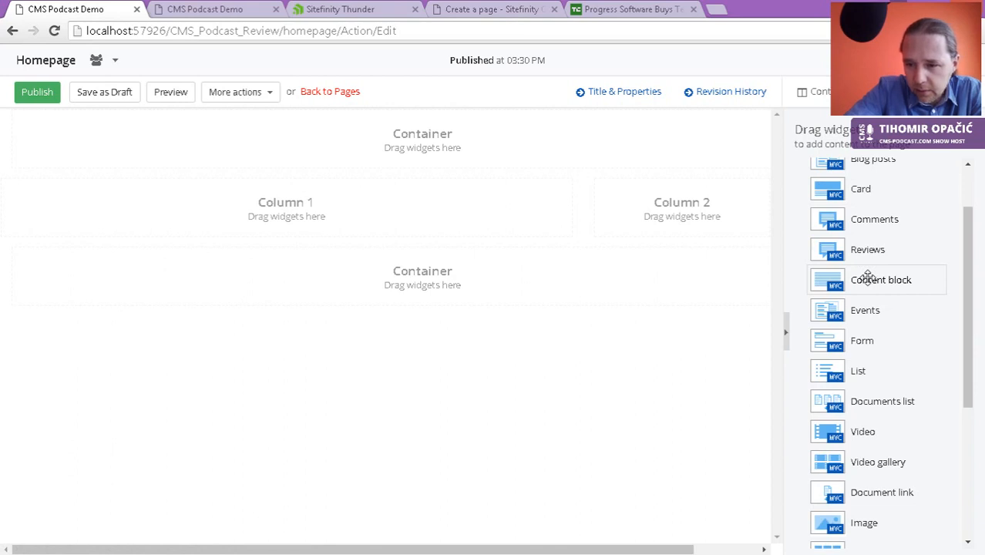
scroll(867, 276, "down", 2)
scroll(867, 276, "up", 3)
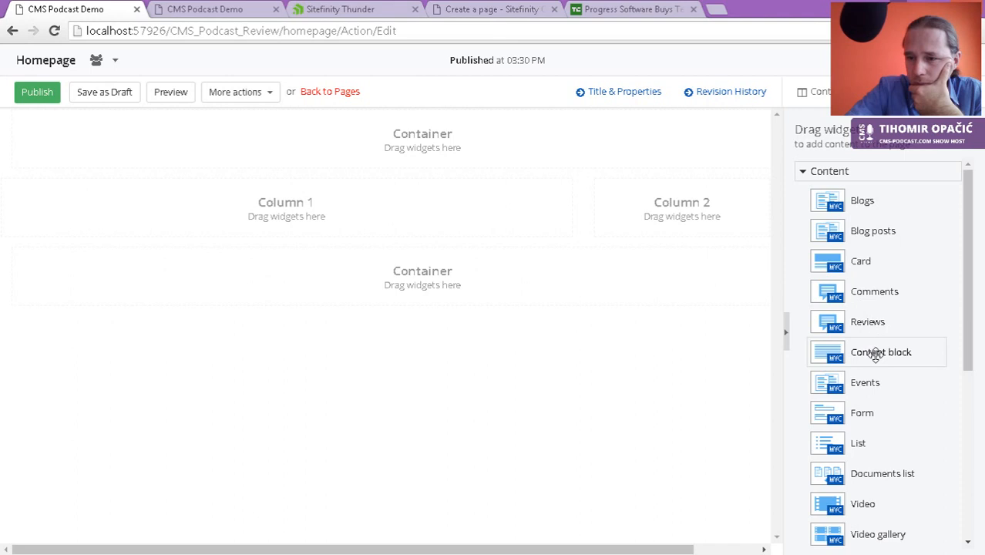
left_click_drag(876, 355, 228, 219)
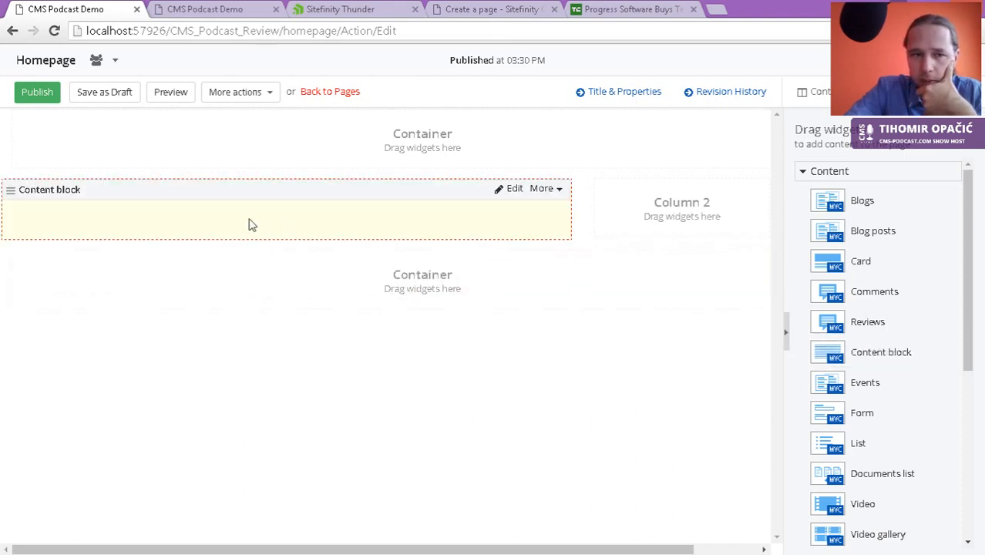
Step: Write 'Welcome to CMS Podcast Demo Page' in the content block, format it Heading 1, and save
left_click(509, 188)
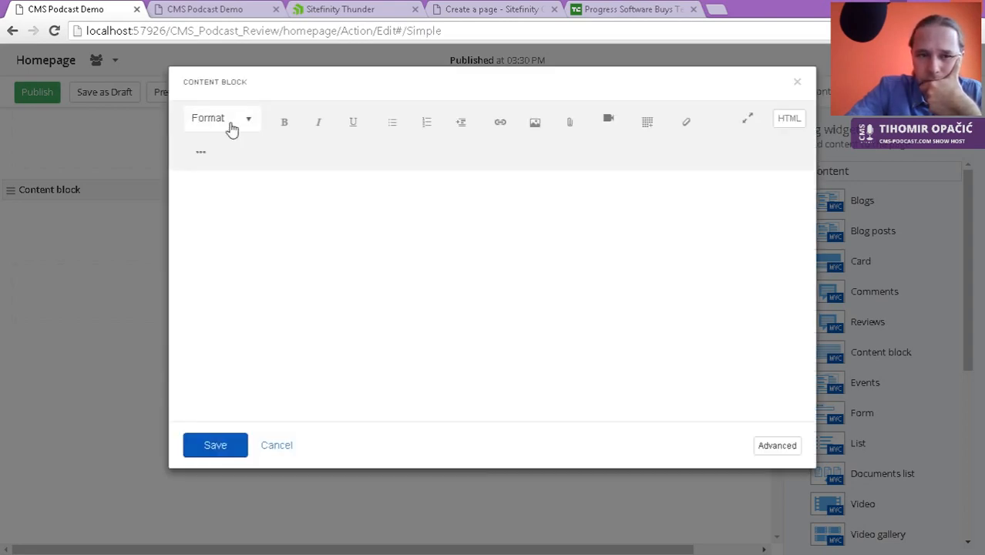
left_click(264, 222)
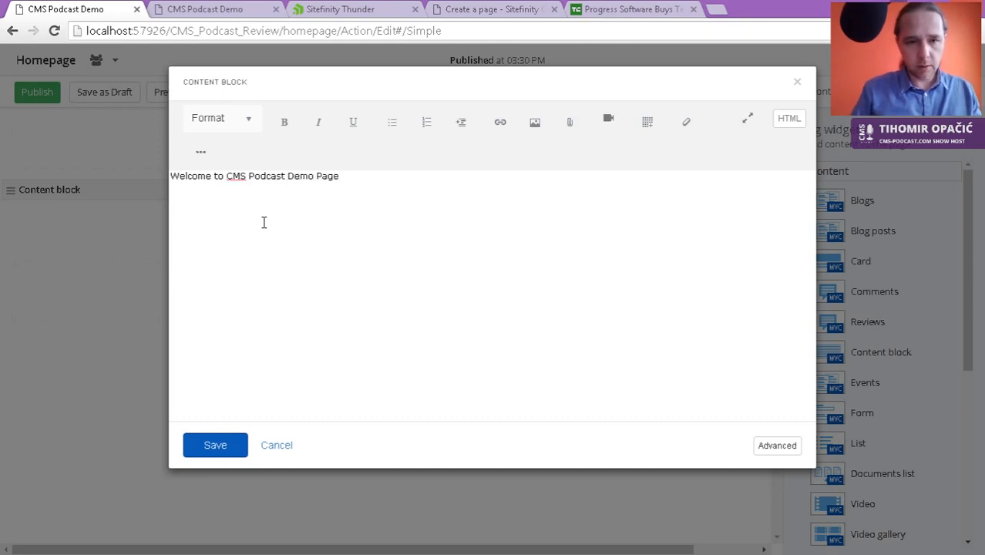
key("ctrl+a")
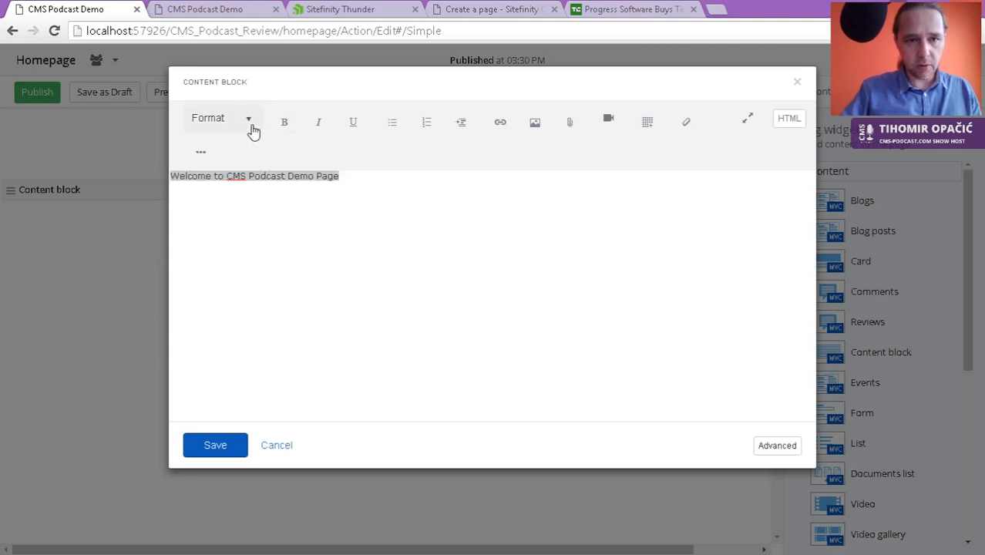
left_click(251, 122)
left_click(233, 186)
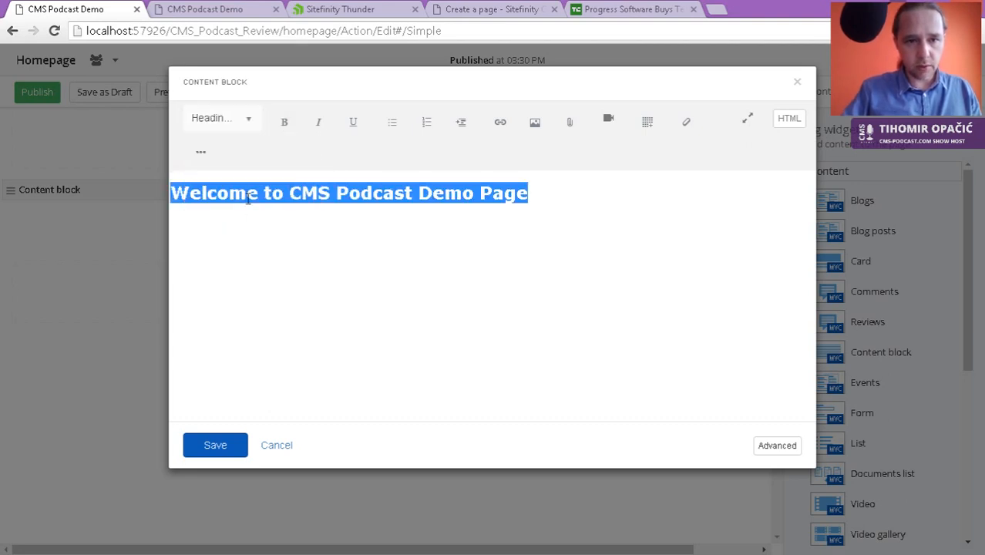
left_click(220, 447)
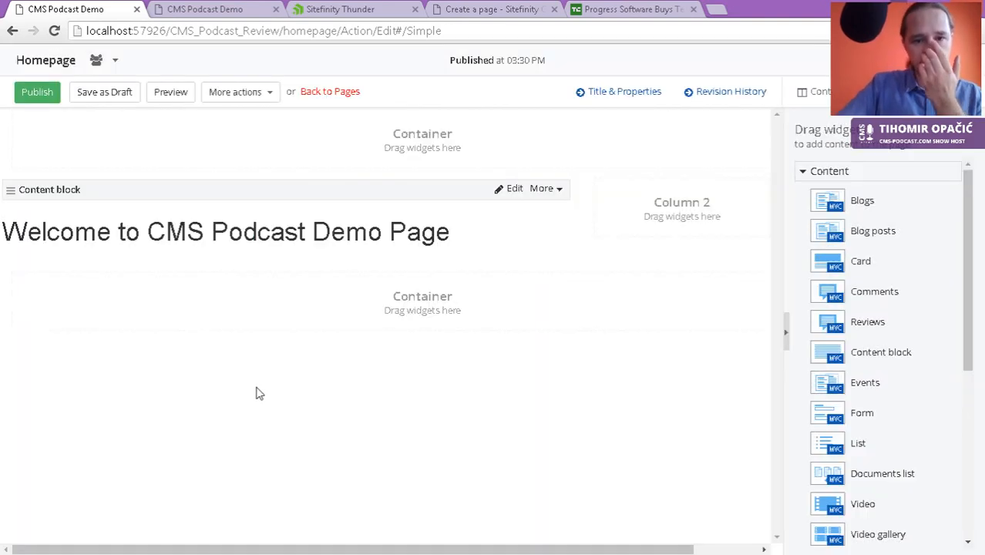
Step: Publish the Homepage, confirm its heading on the live site, then bring up the Homepage's Actions menu
left_click(44, 95)
left_click(219, 15)
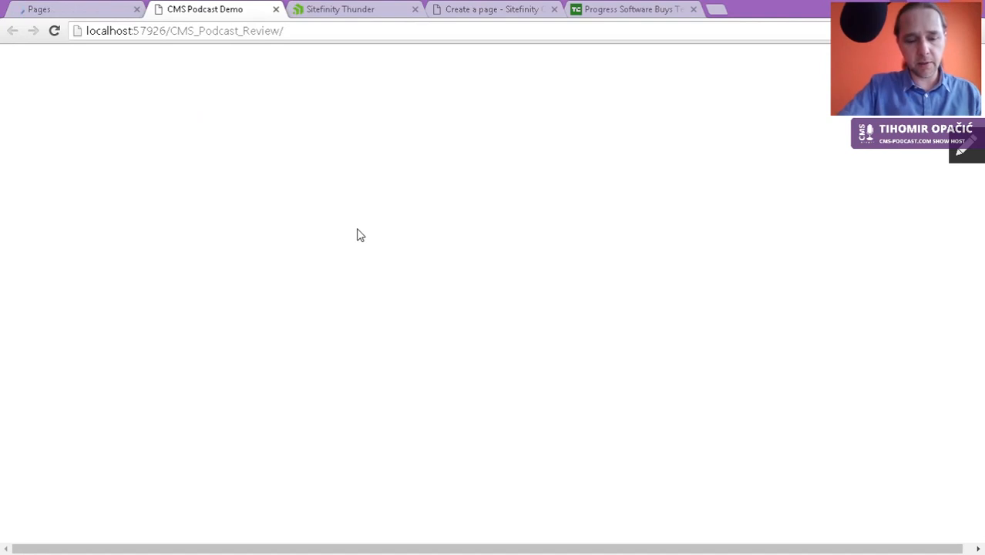
key("F5")
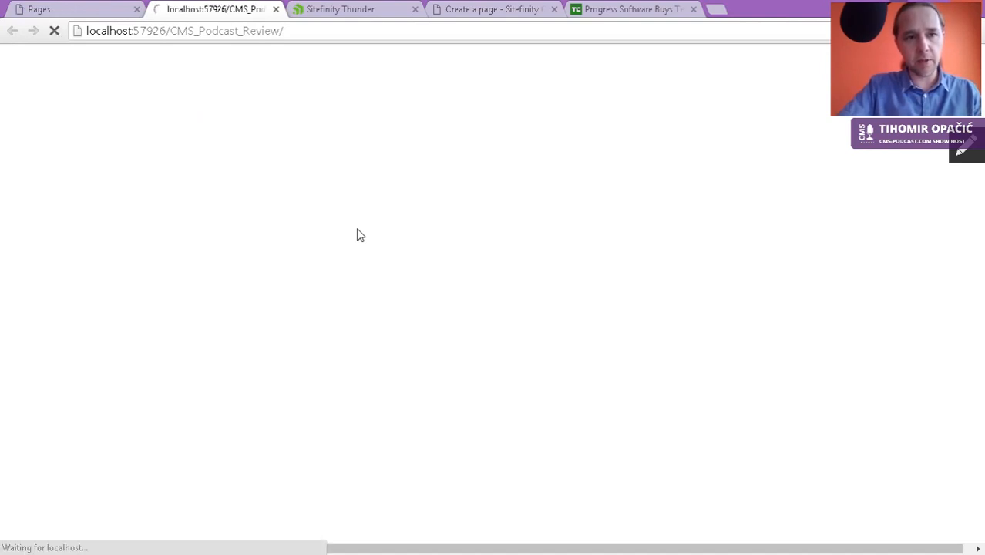
left_click(109, 9)
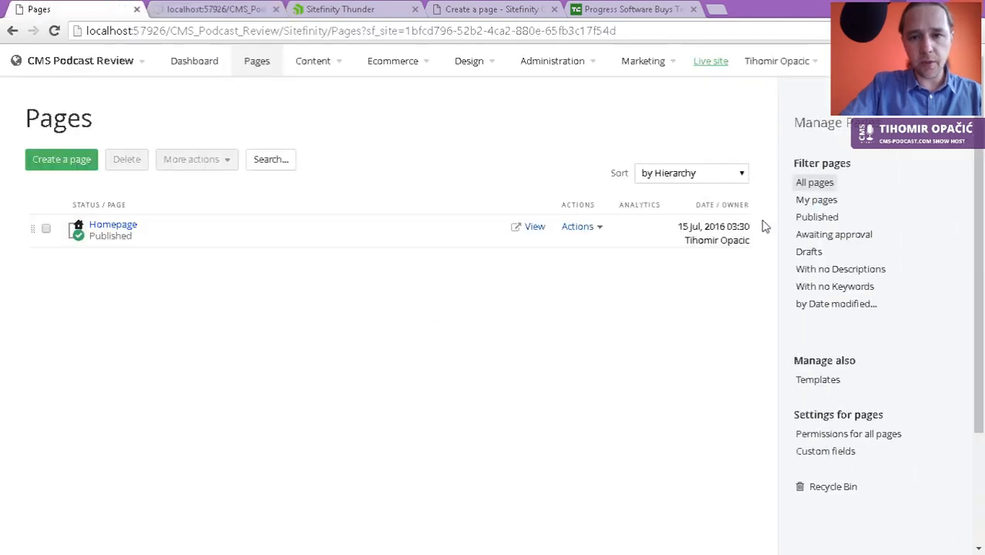
left_click(595, 228)
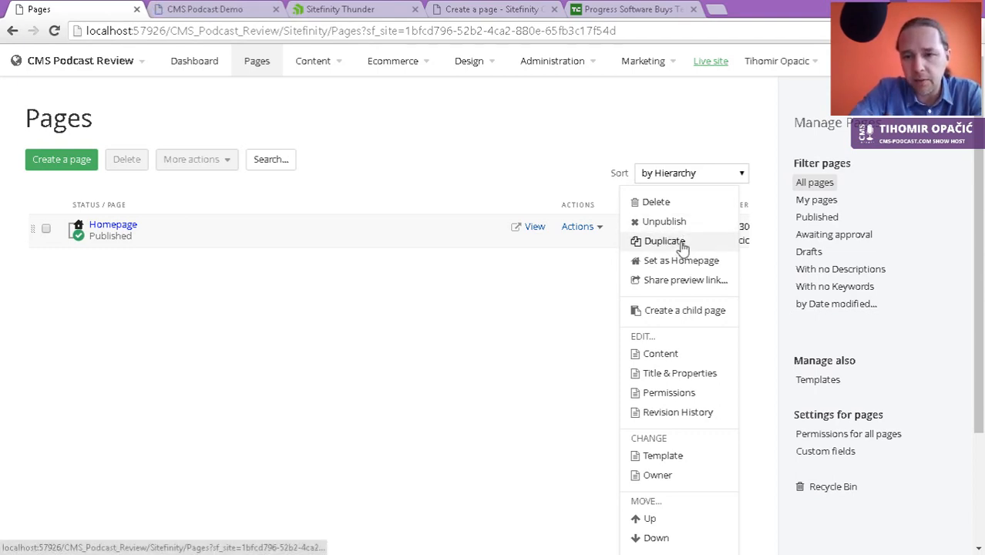
Step: Duplicate the Homepage as 'About Us' with search-engine title 'About Us' and create it for editing
left_click(682, 245)
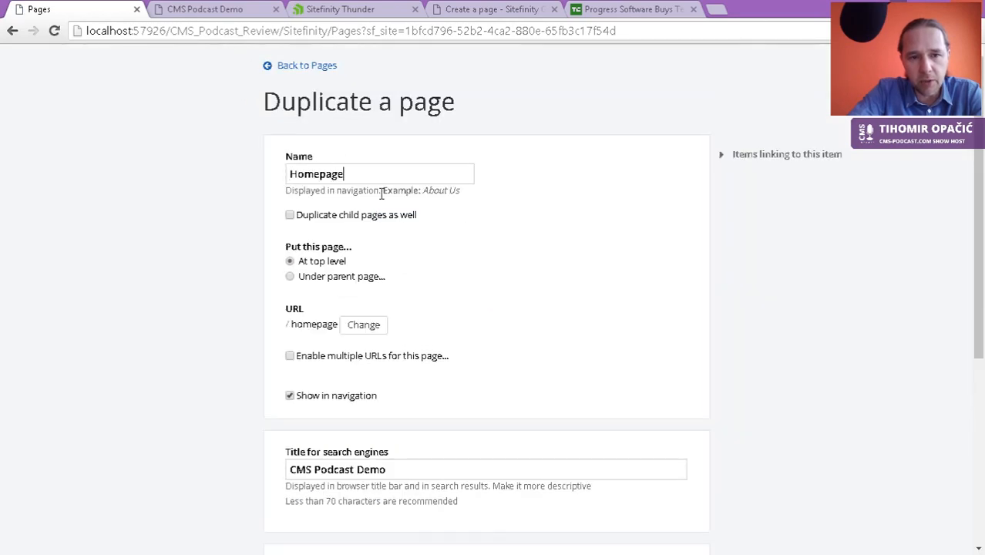
double_click(370, 179)
type("A")
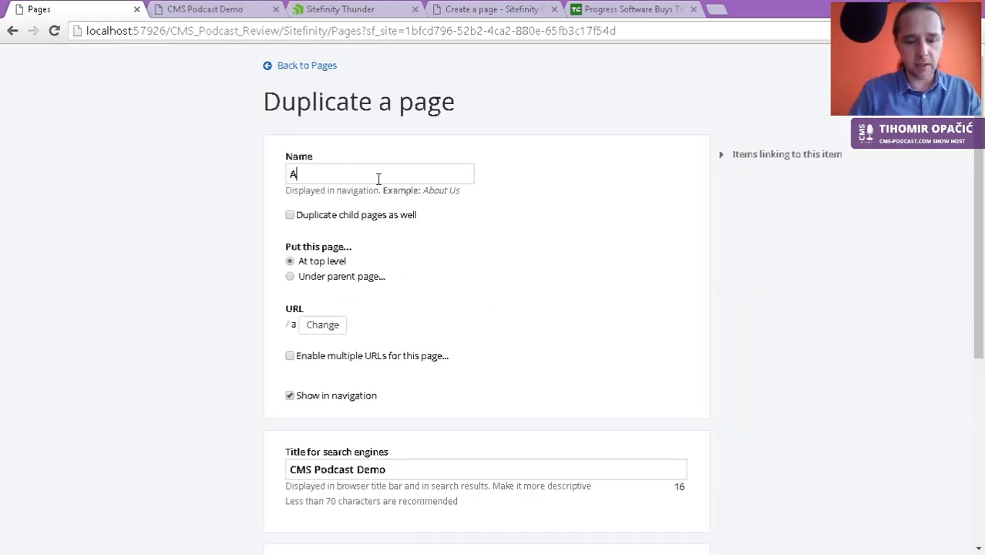
type("bout Us")
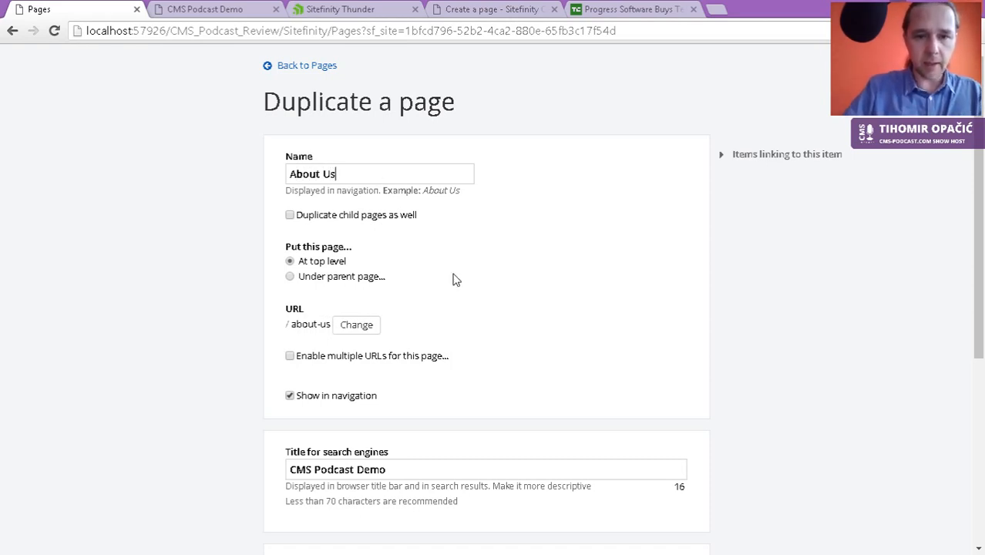
scroll(454, 279, "down", 1)
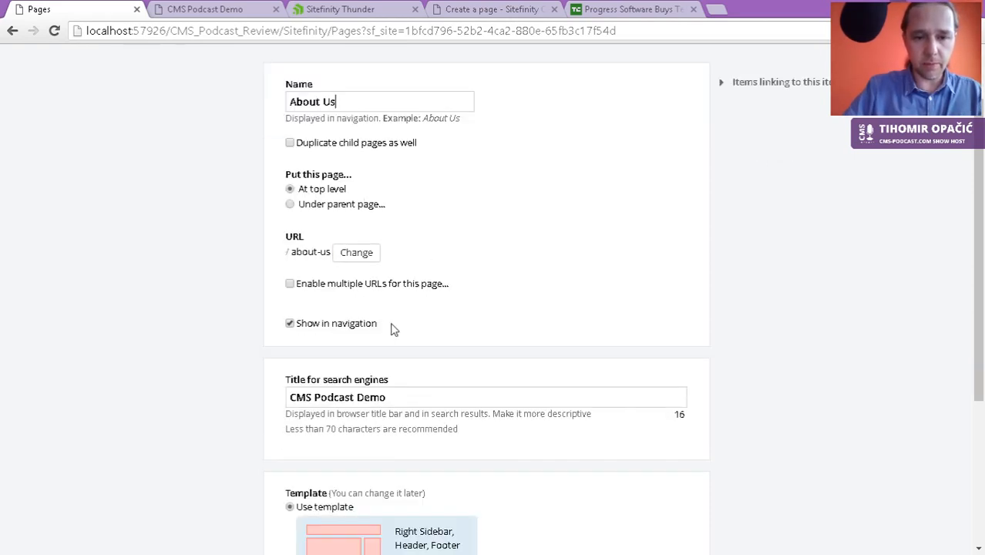
scroll(373, 411, "down", 2)
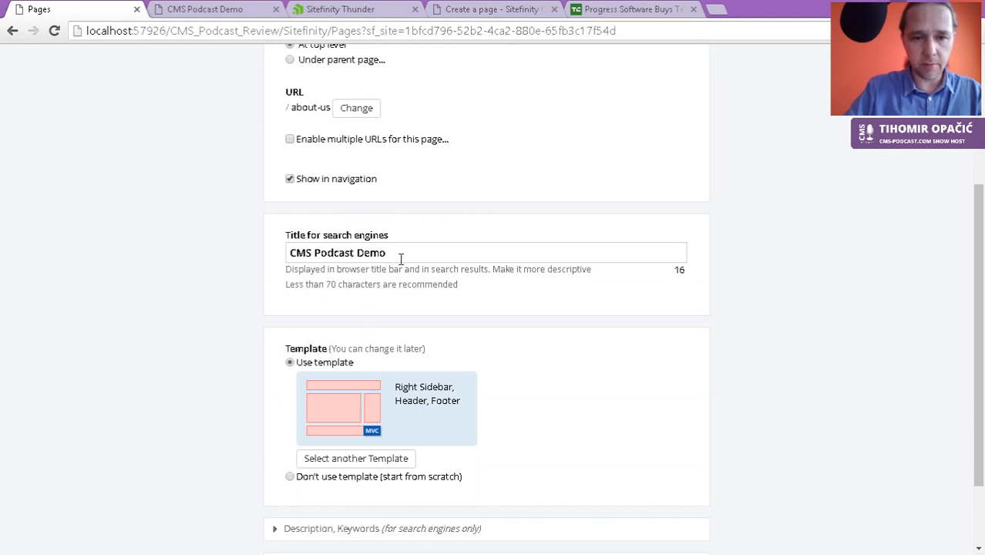
left_click_drag(414, 252, 281, 253)
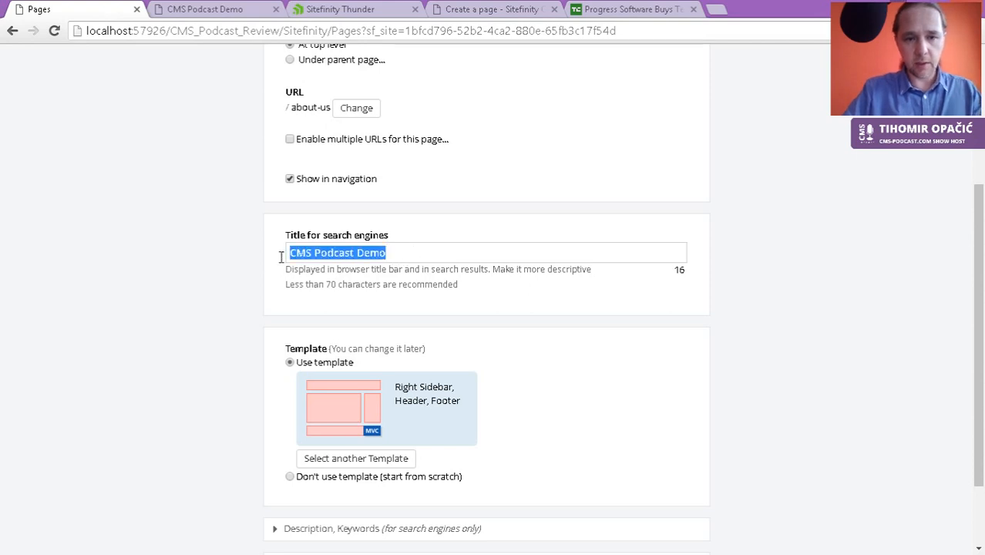
type("About")
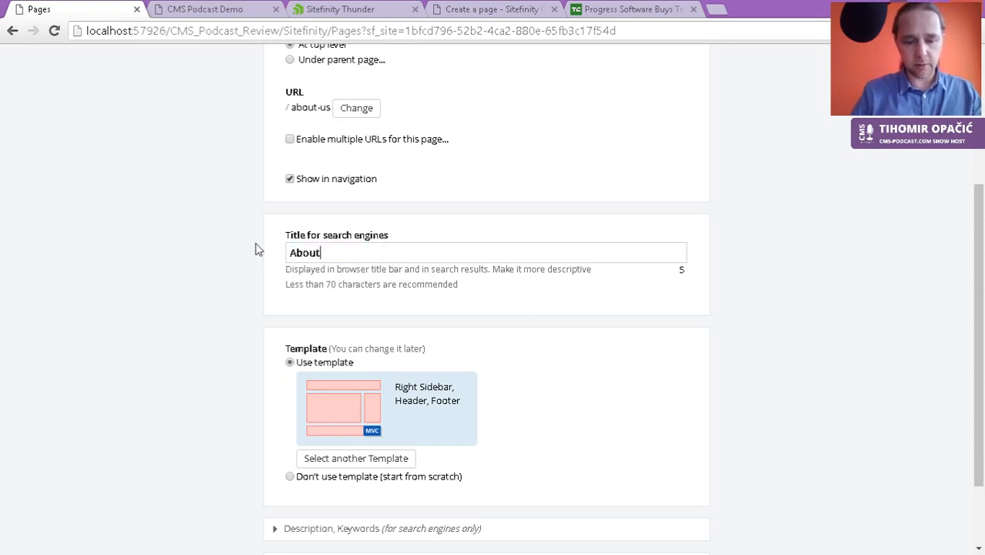
type(" Us")
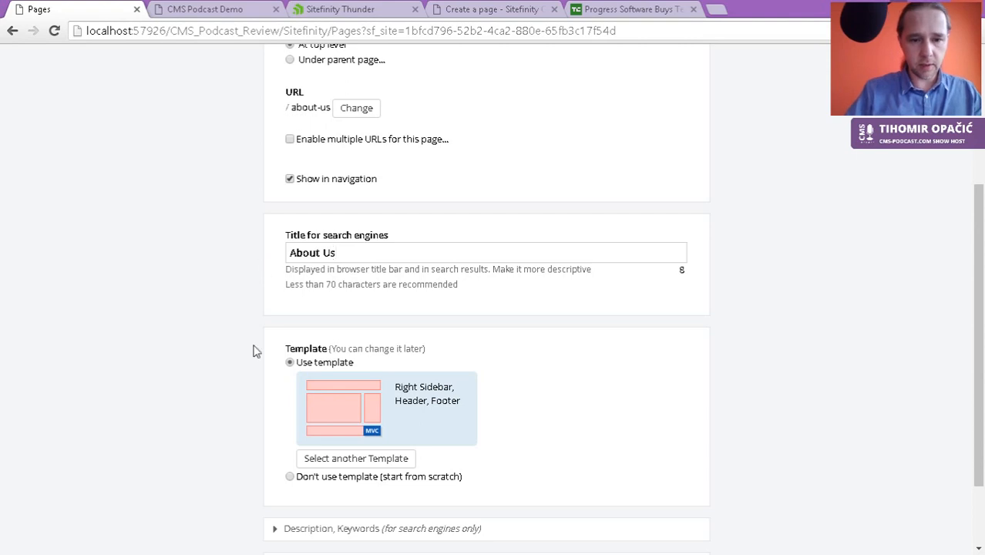
scroll(253, 348, "down", 2)
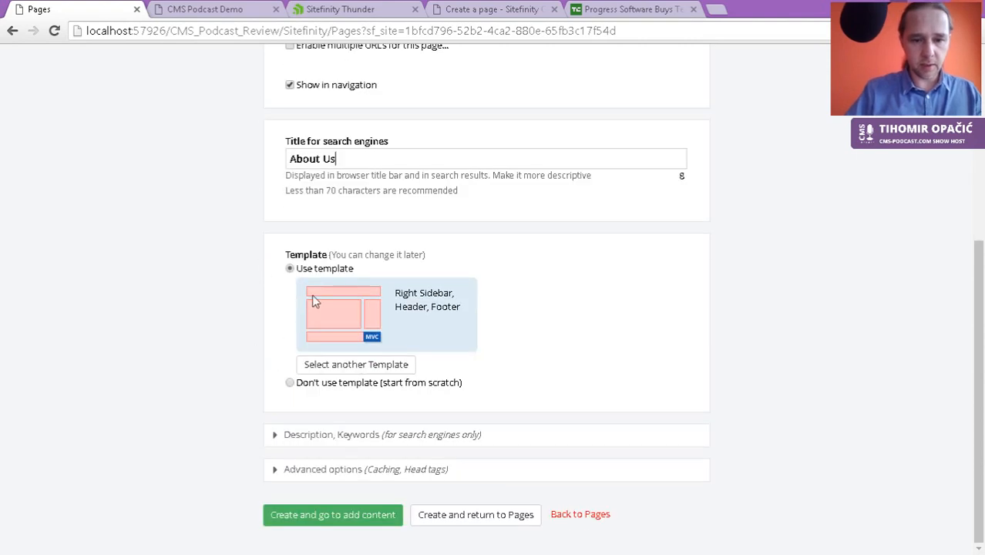
left_click(391, 525)
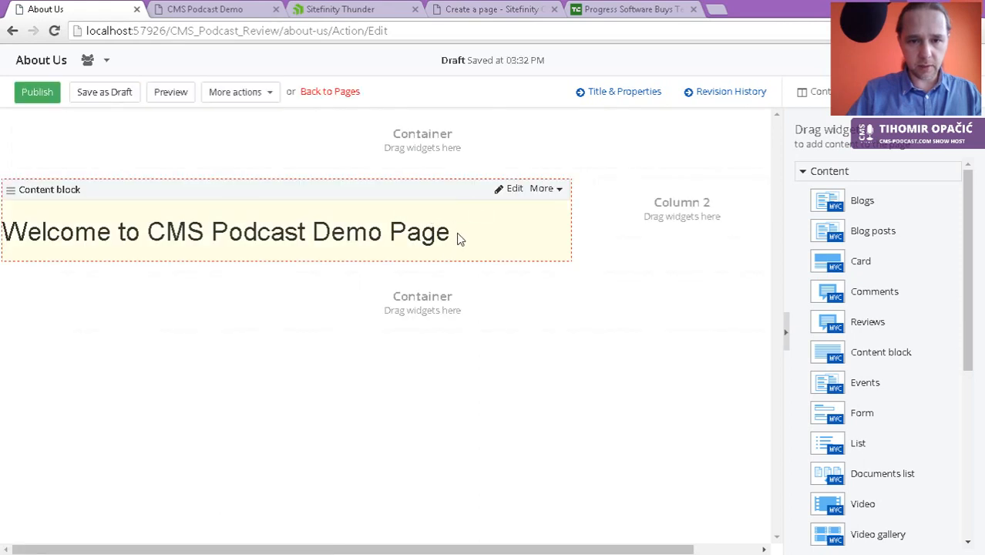
Step: Replace the copied Welcome heading with 'About Us', start a new paragraph, and begin inserting an image
left_click_drag(451, 232, 15, 231)
left_click(514, 189)
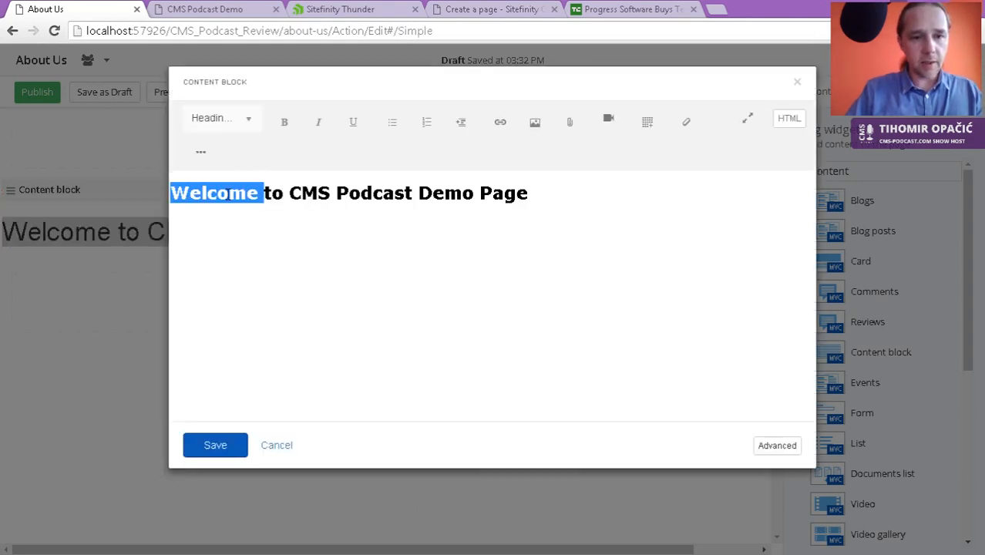
triple_click(229, 193)
type("About Us")
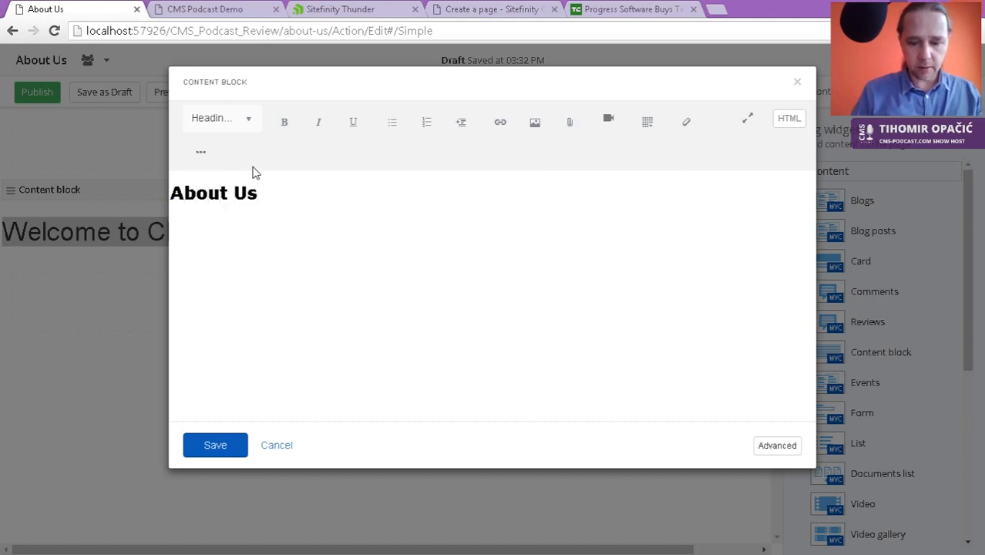
key("Return")
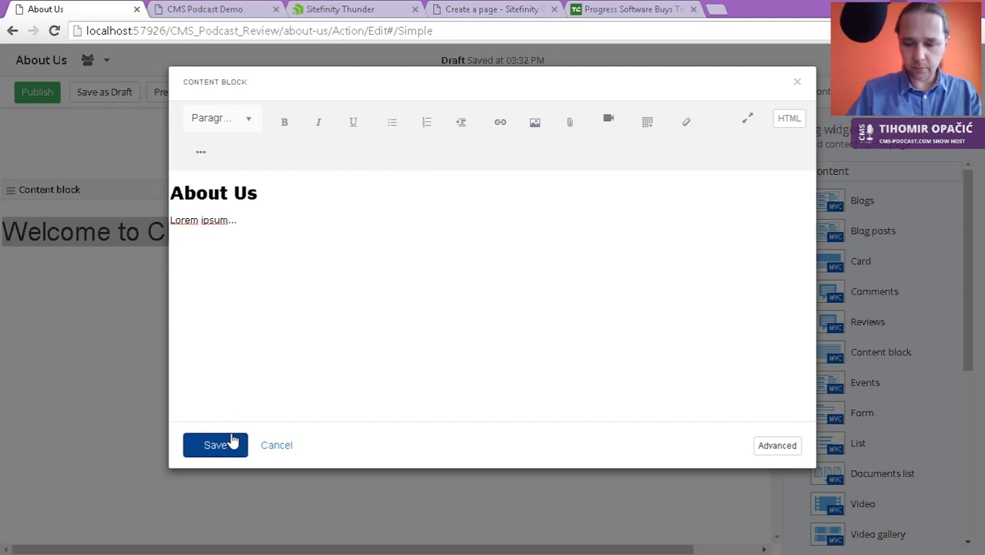
left_click(535, 121)
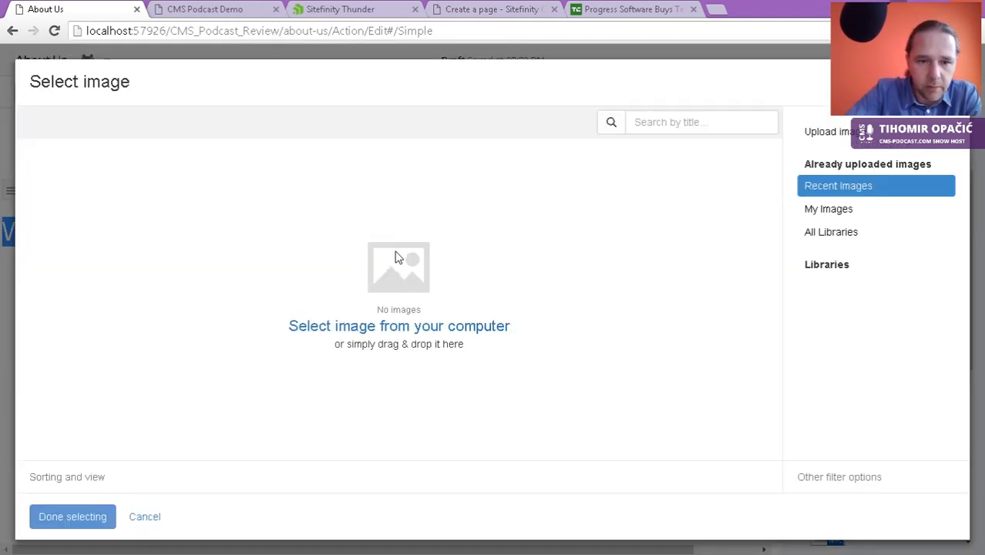
Step: Pick cms-podcast-logo from D:\Sitefinity Presentation\Graphics as the image to upload
left_click(396, 332)
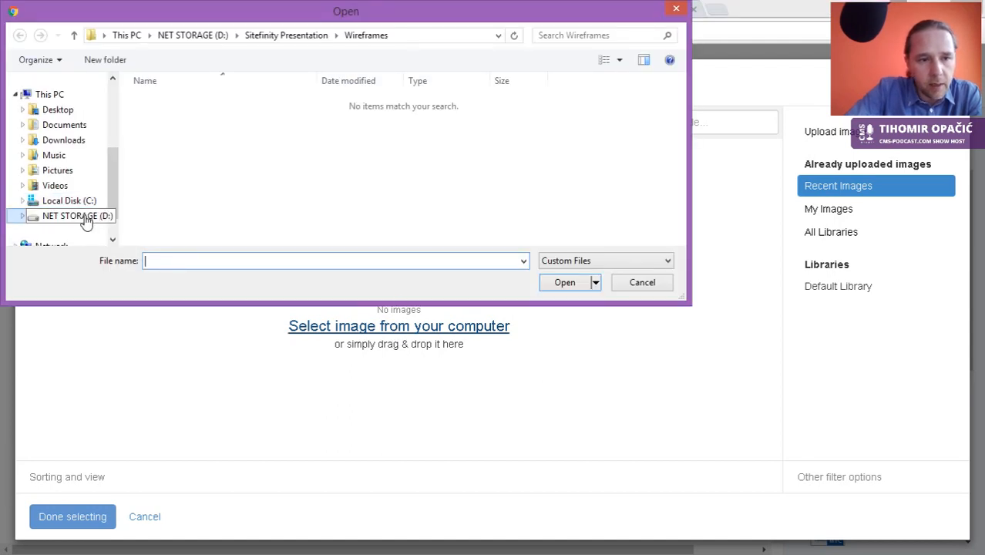
scroll(73, 207, "down", 1)
left_click(24, 185)
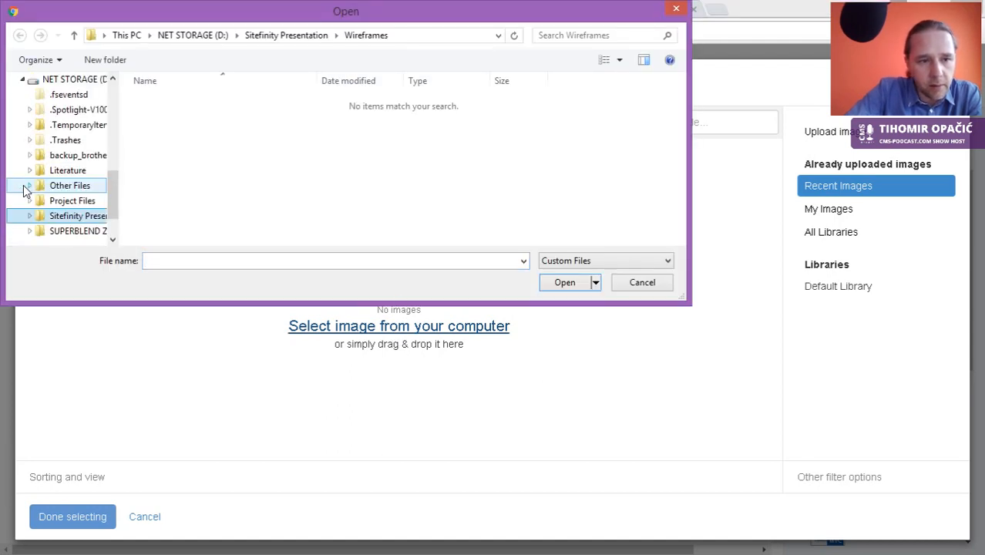
left_click(73, 218)
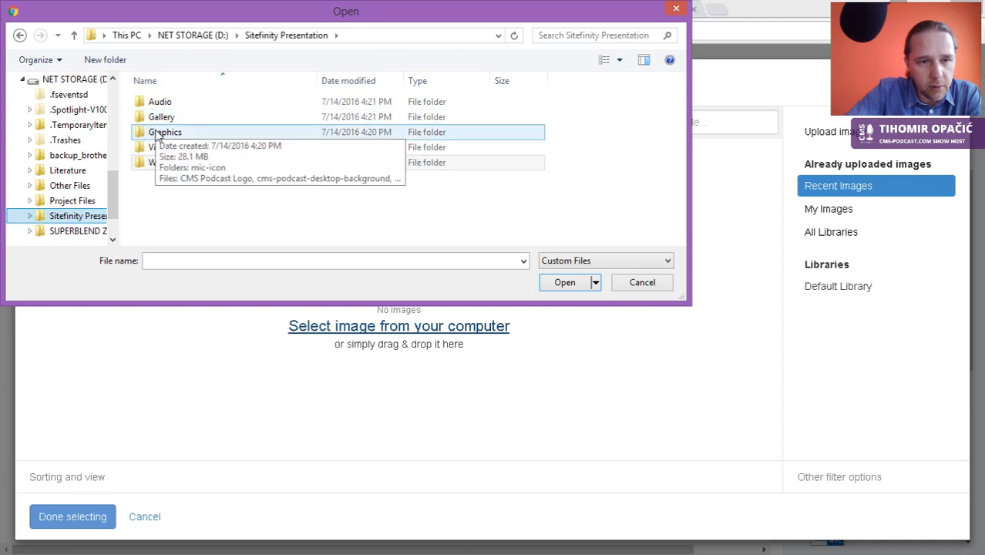
double_click(162, 117)
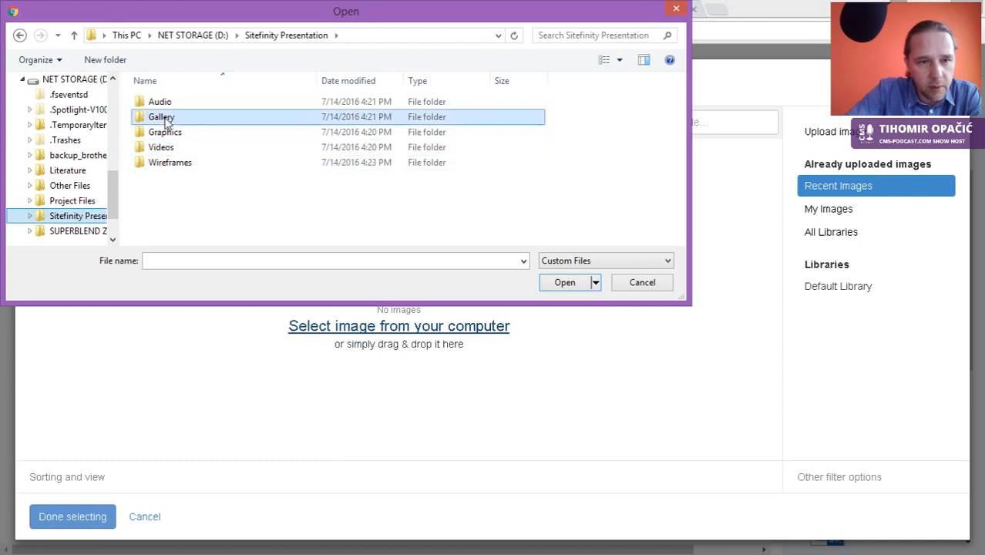
left_click(20, 36)
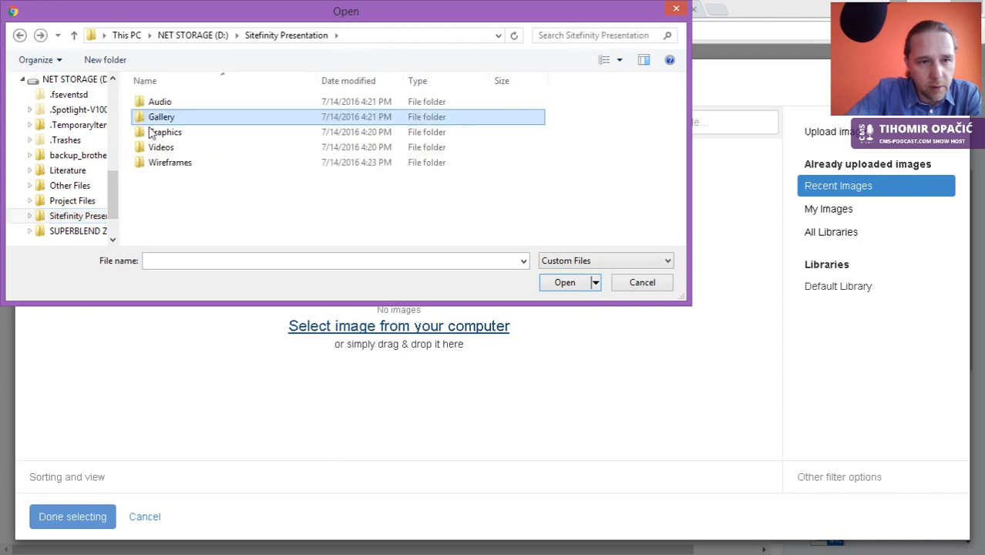
double_click(169, 135)
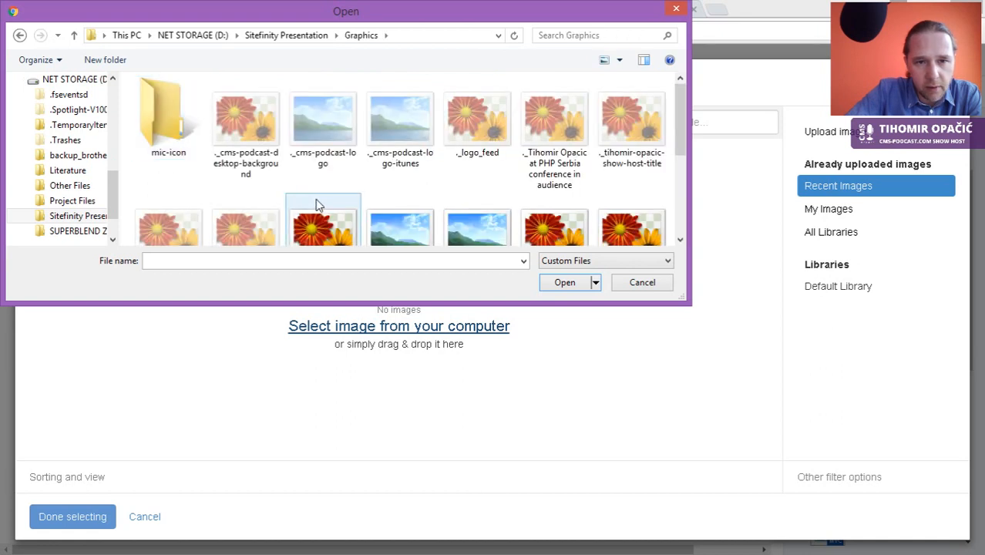
scroll(351, 202, "down", 1)
left_click(389, 176)
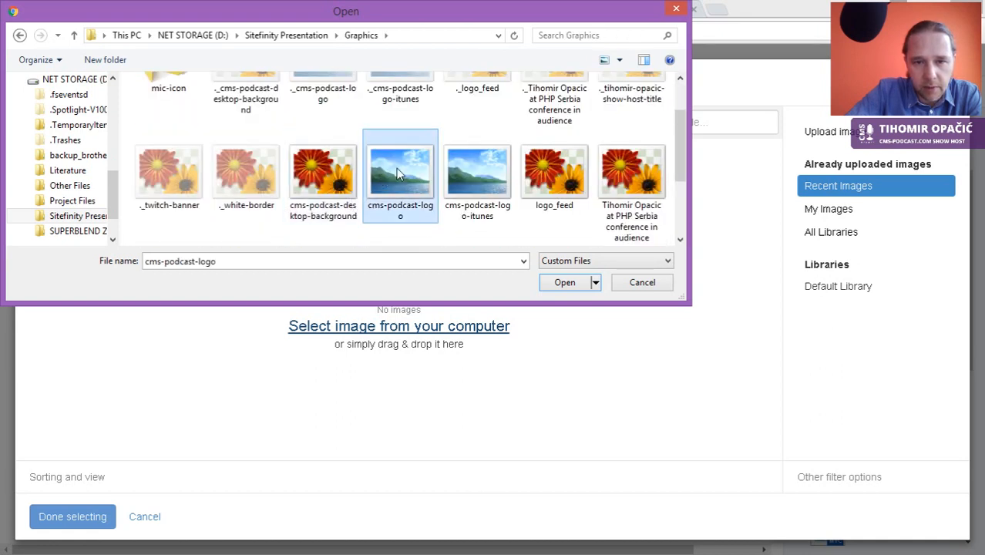
double_click(403, 176)
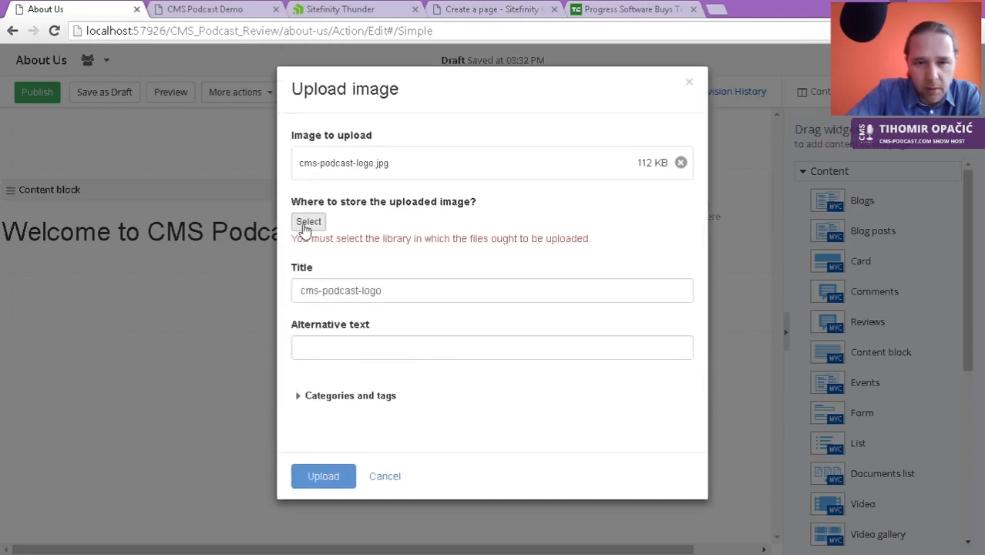
Step: Choose the Default Library as the storage library for the image
left_click(306, 225)
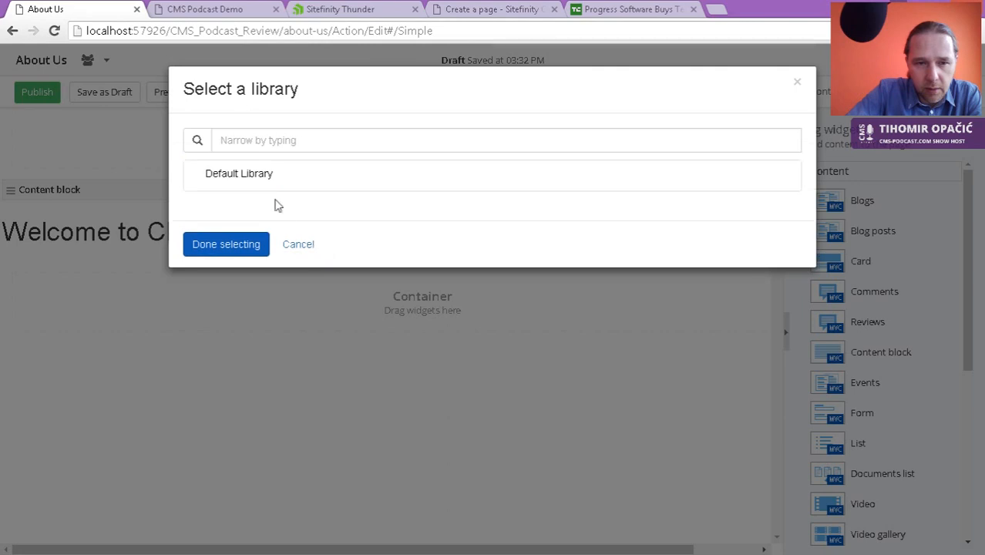
left_click(251, 183)
left_click(249, 243)
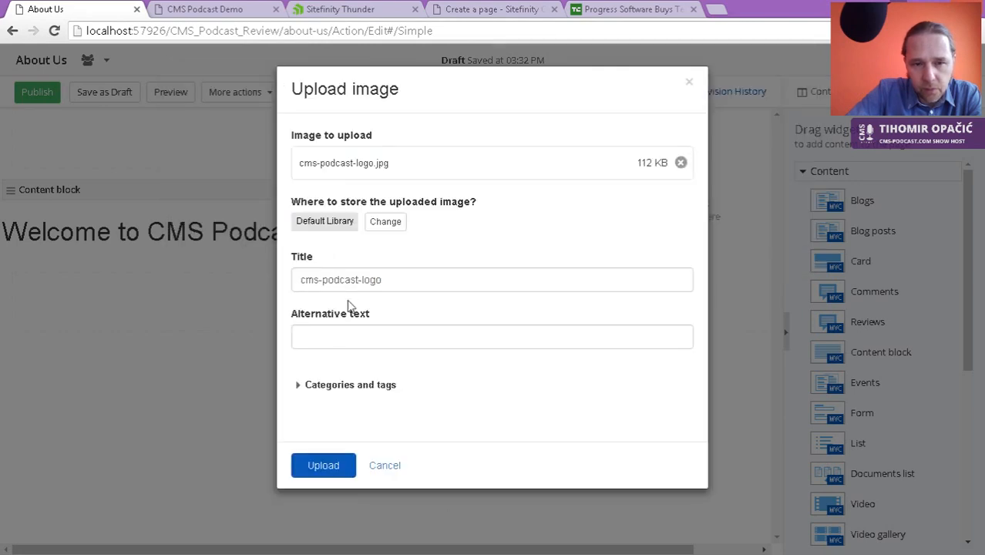
Step: Review the title, alternative text and categories, then upload cms-podcast-logo
left_click(339, 279)
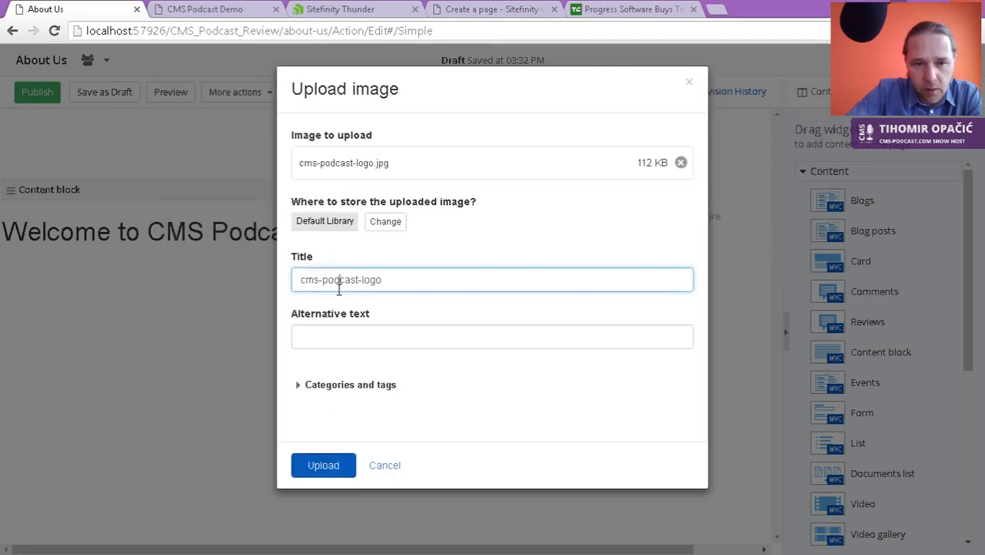
left_click(408, 278)
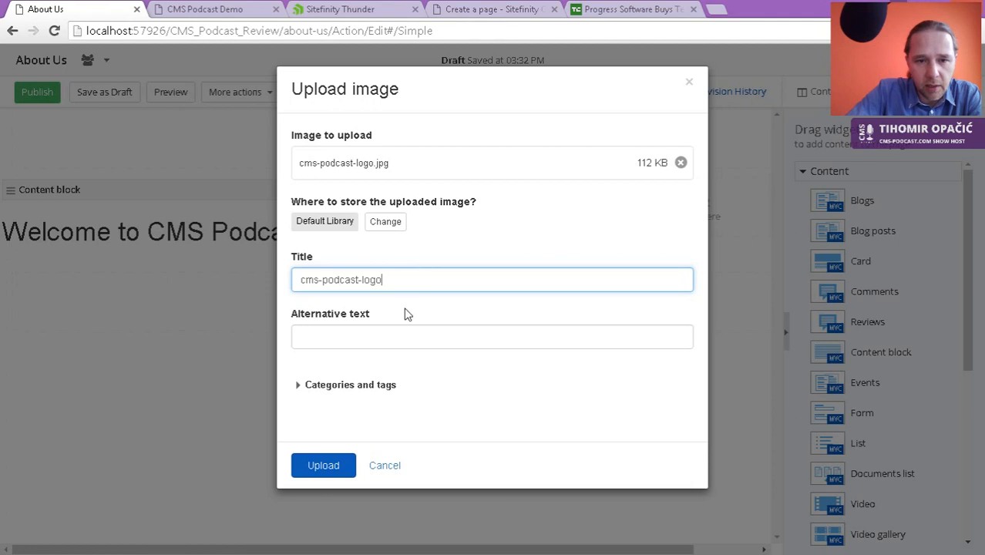
left_click(360, 336)
left_click(361, 385)
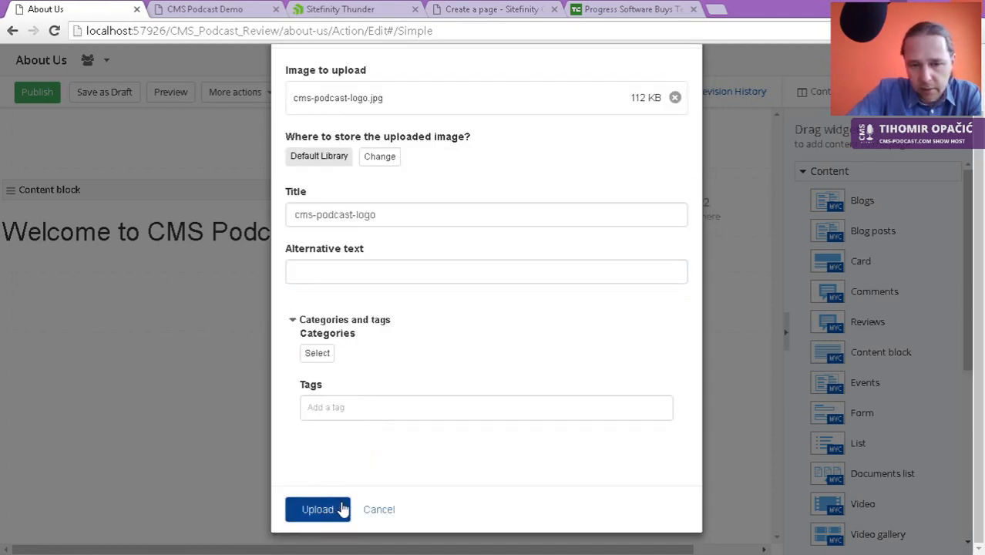
left_click(343, 509)
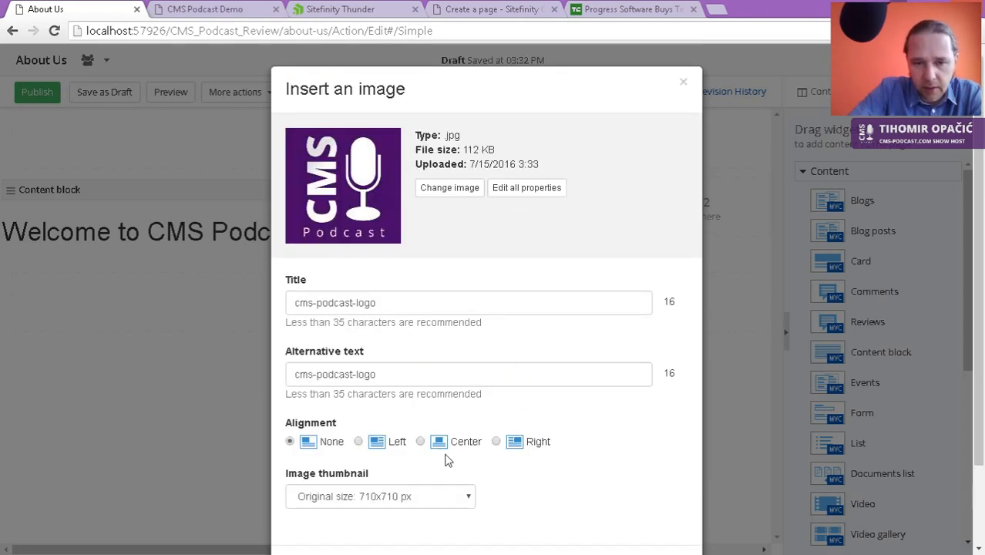
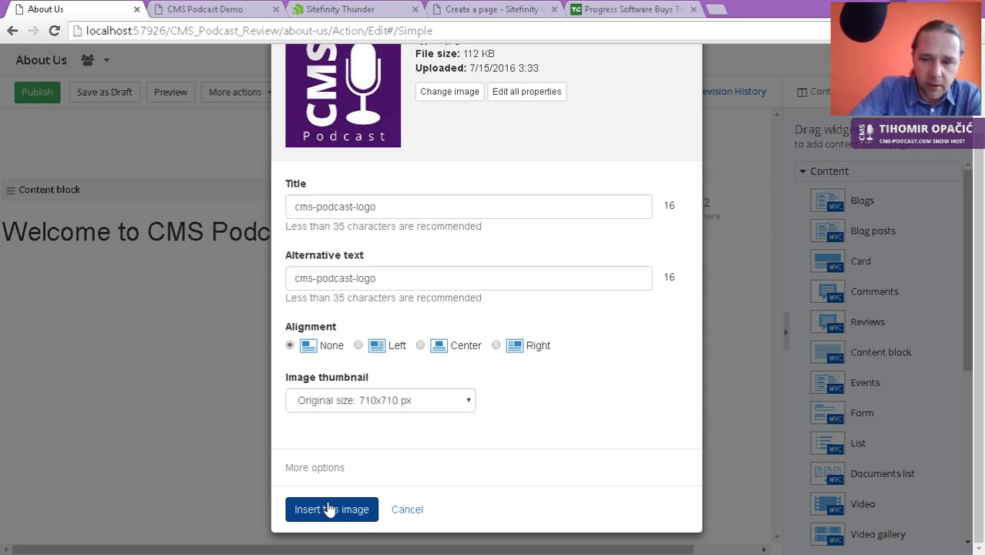
Step: Insert the CMS Podcast logo into the content block and select it
left_click(339, 510)
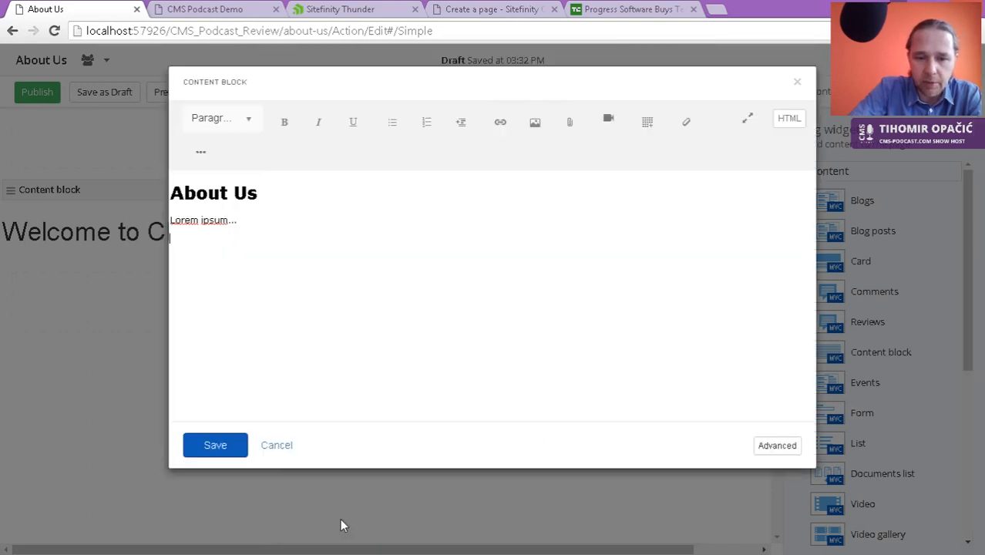
double_click(653, 275)
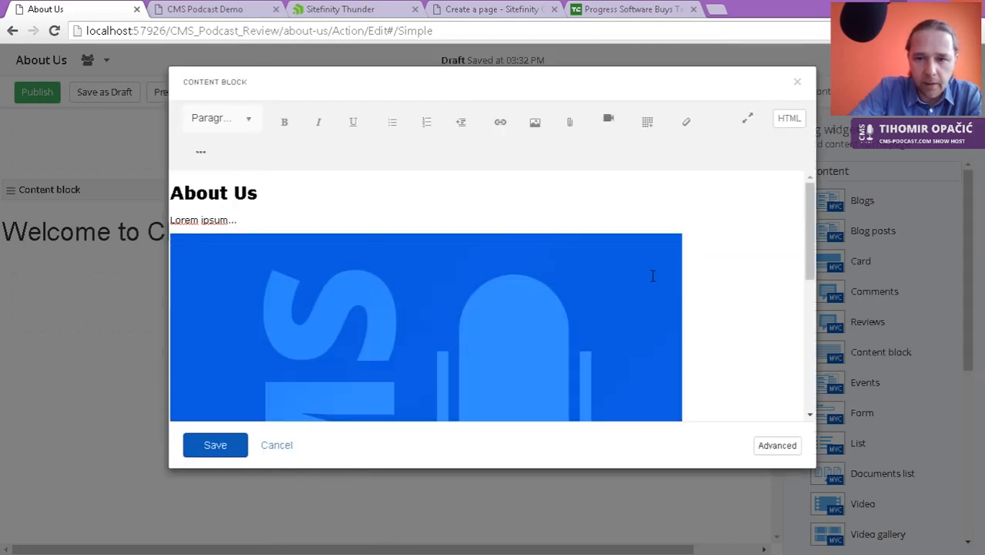
scroll(689, 289, "down", 5)
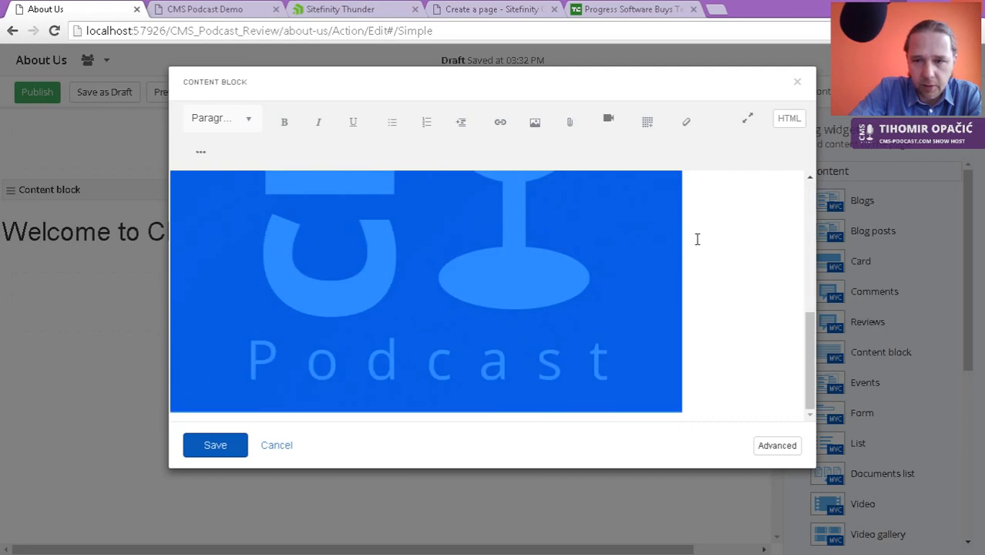
Step: Expand the content editor to full screen and inspect the logo image's options
left_click(747, 119)
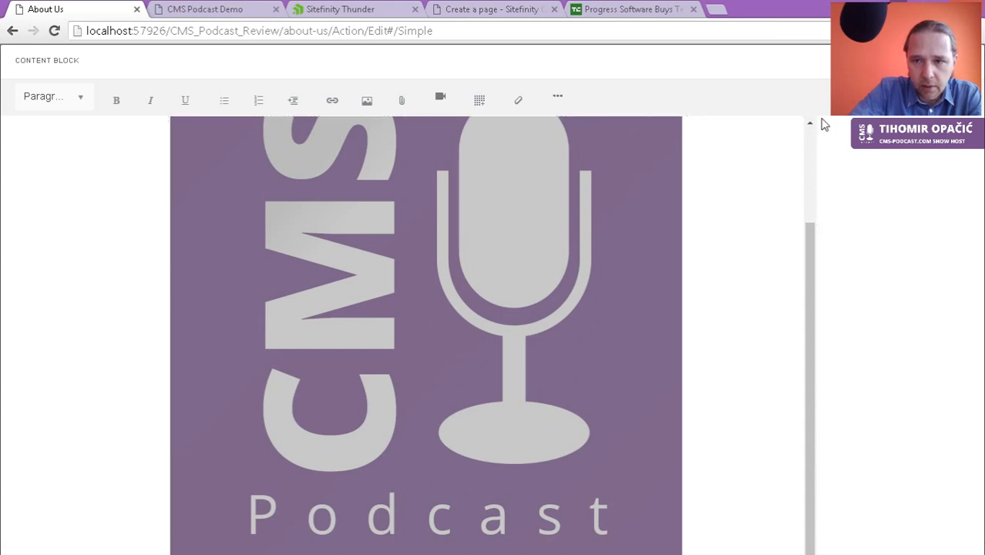
scroll(456, 264, "up", 3)
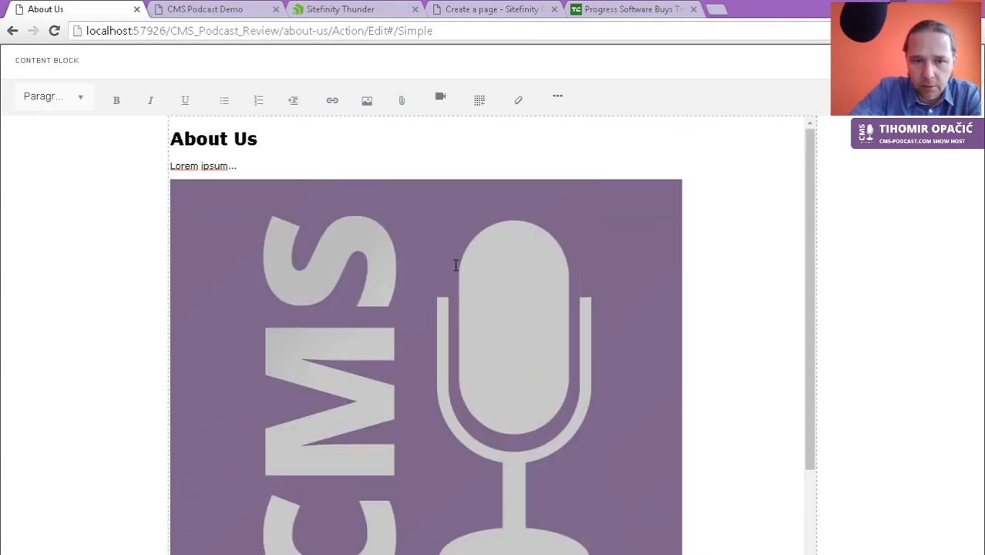
left_click(250, 235)
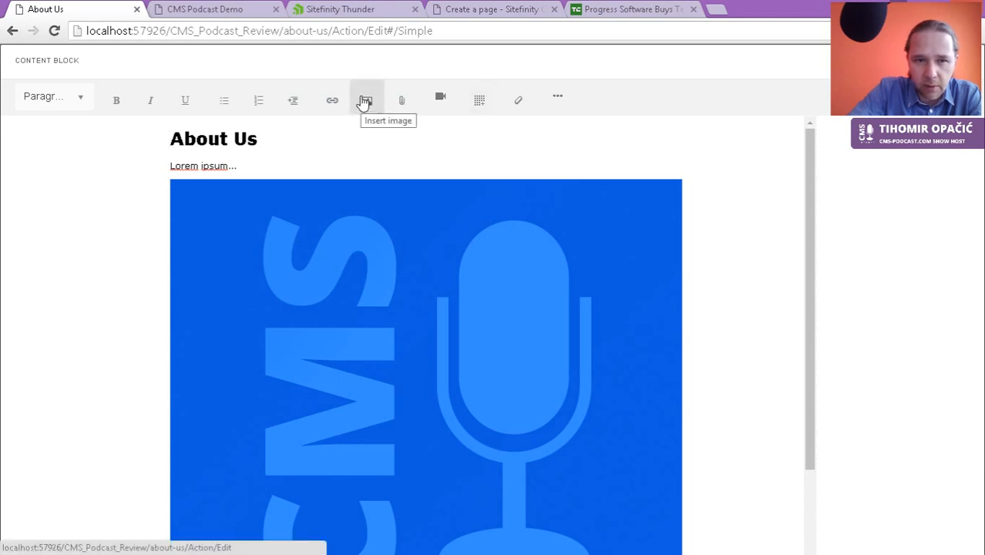
right_click(370, 275)
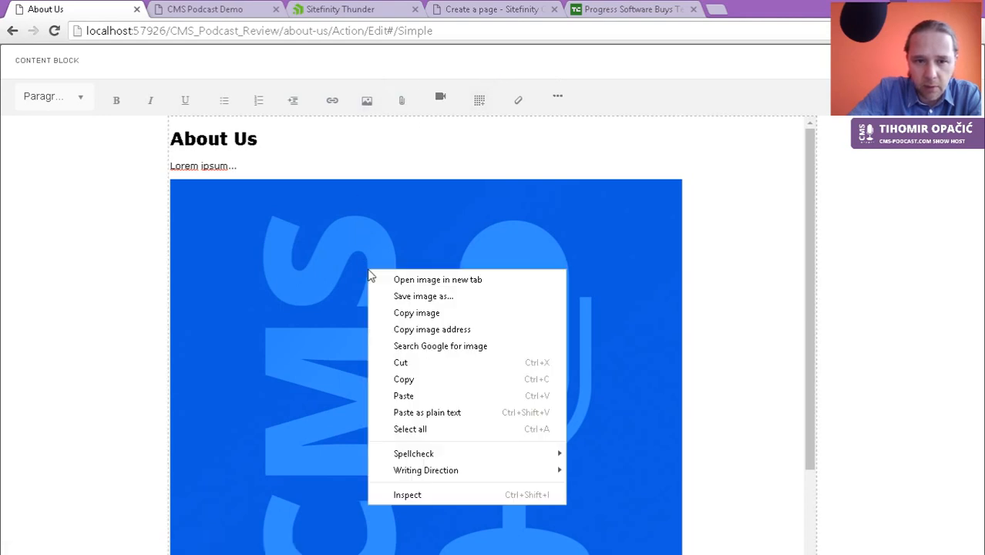
left_click(348, 282)
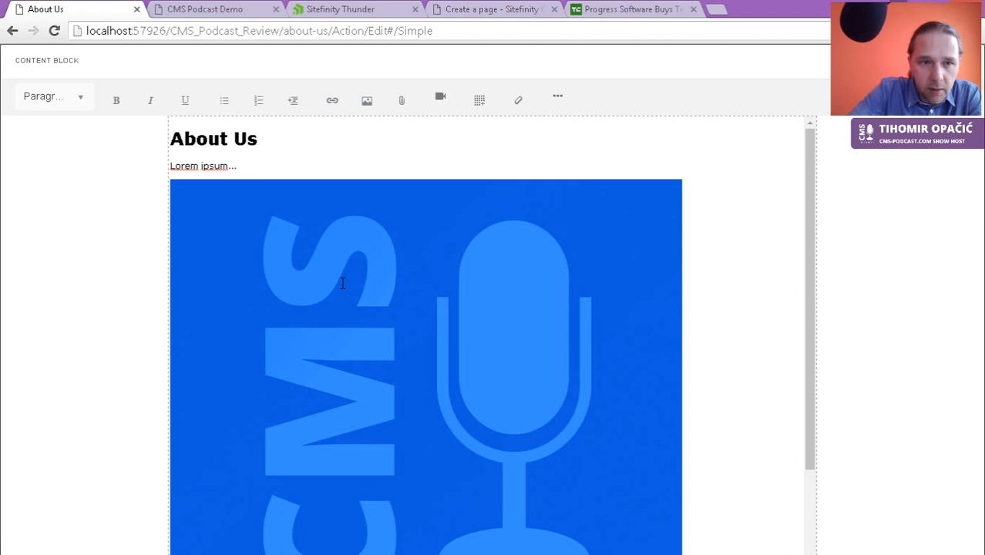
scroll(347, 323, "down", 2)
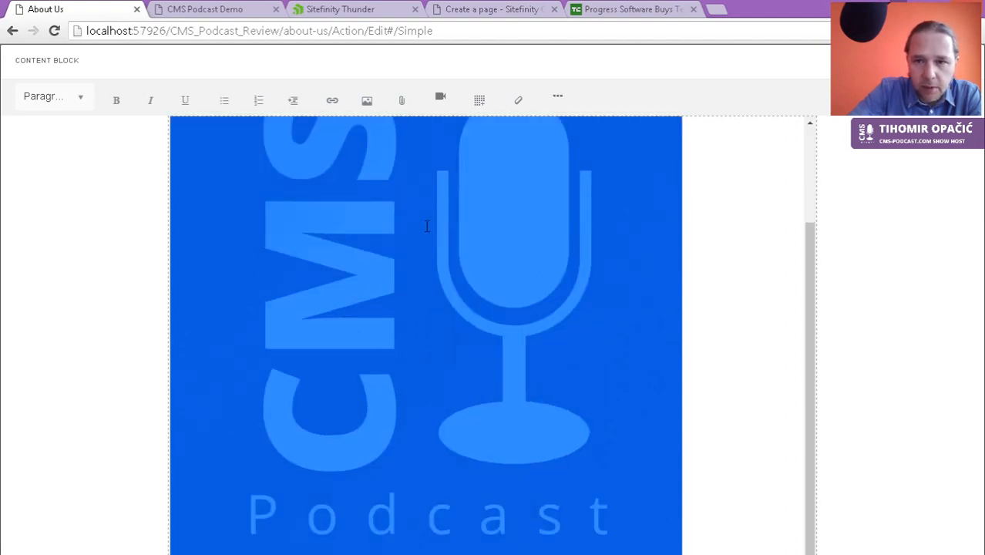
Step: Toggle the content block's HTML source view on and off, then close the Content Block editor
left_click(558, 98)
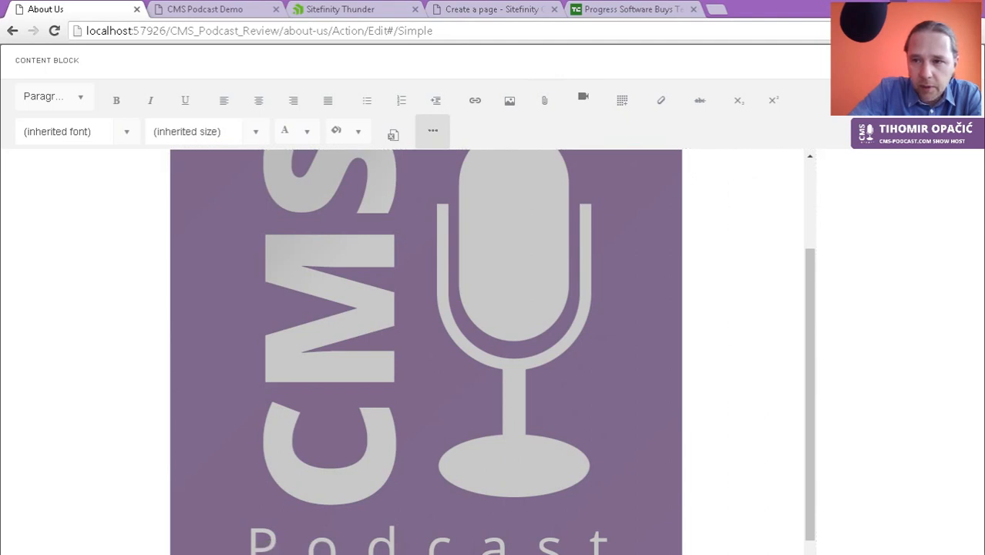
left_click(947, 97)
left_click(947, 98)
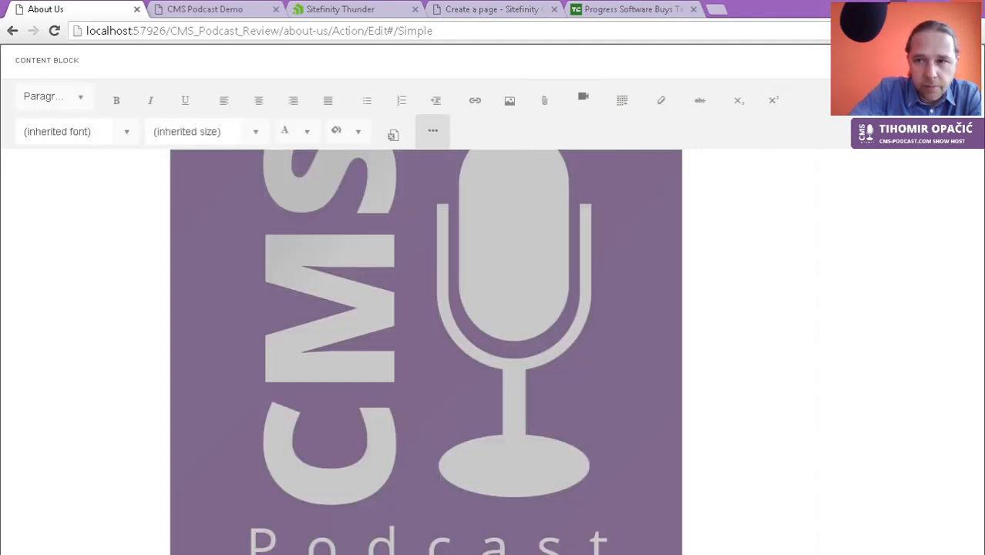
left_click(962, 60)
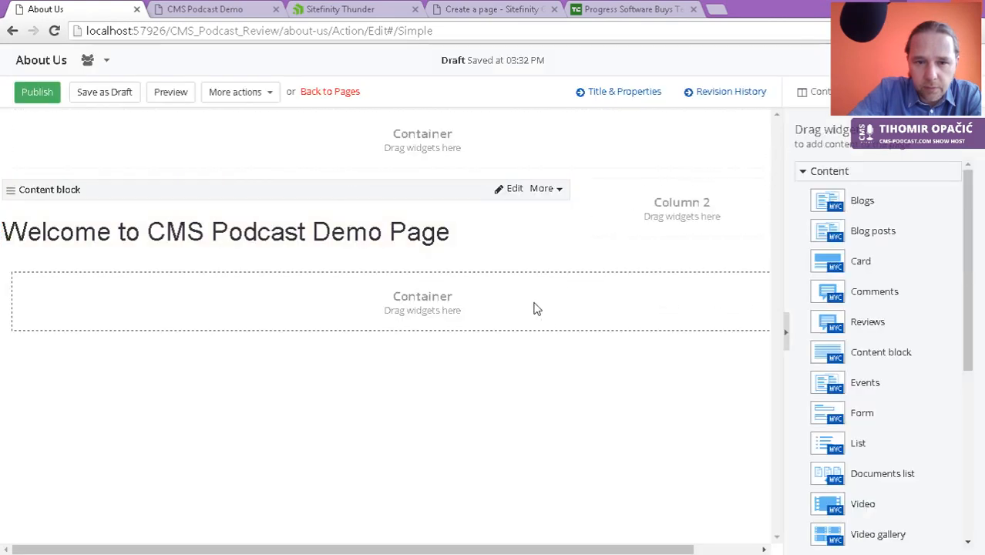
Step: Publish the About Us page, glance at the live site, and reopen the About Us editor
double_click(416, 238)
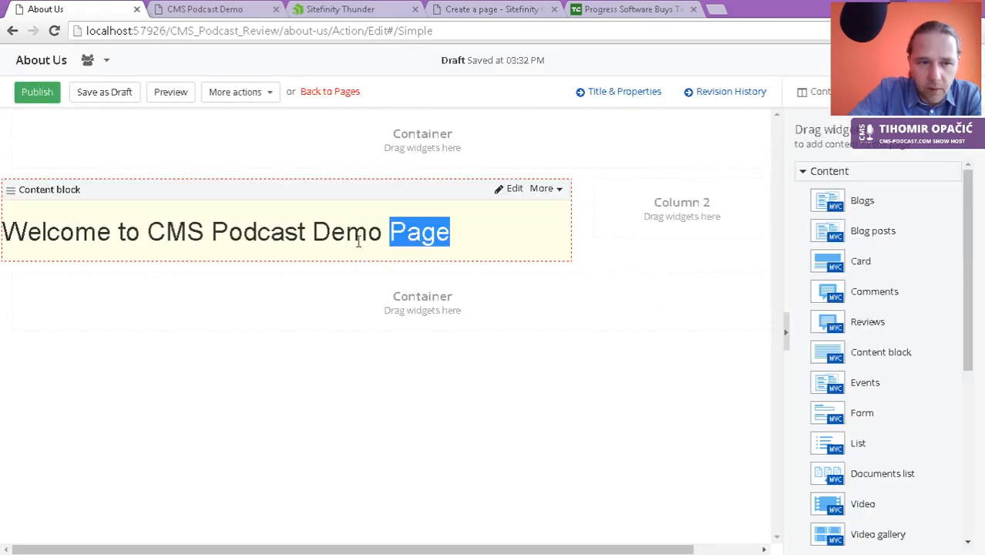
left_click(36, 98)
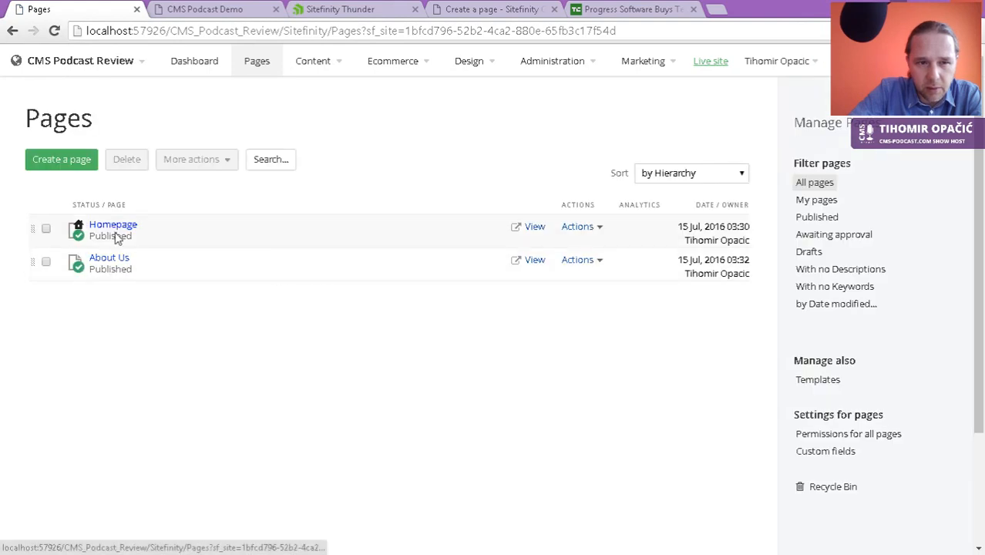
left_click(114, 261)
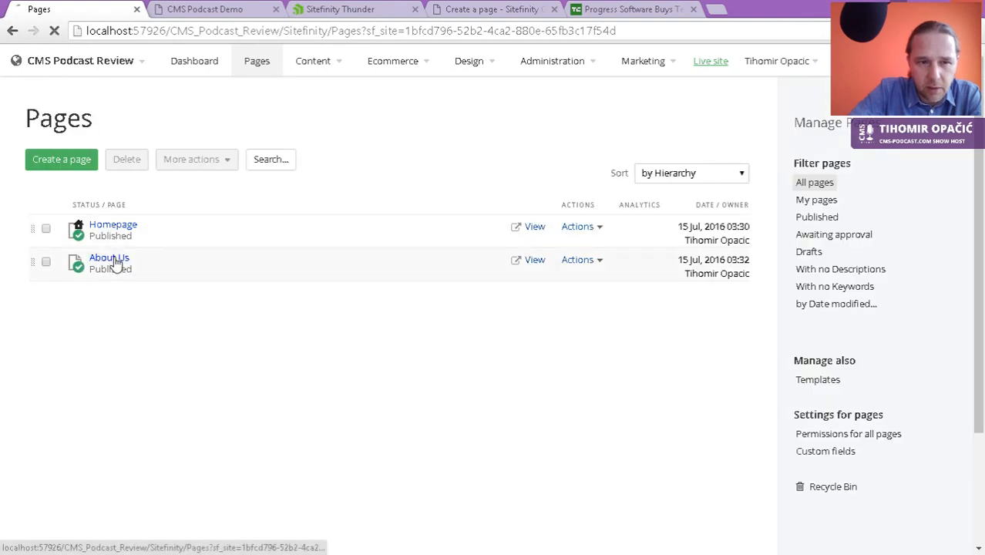
left_click(215, 11)
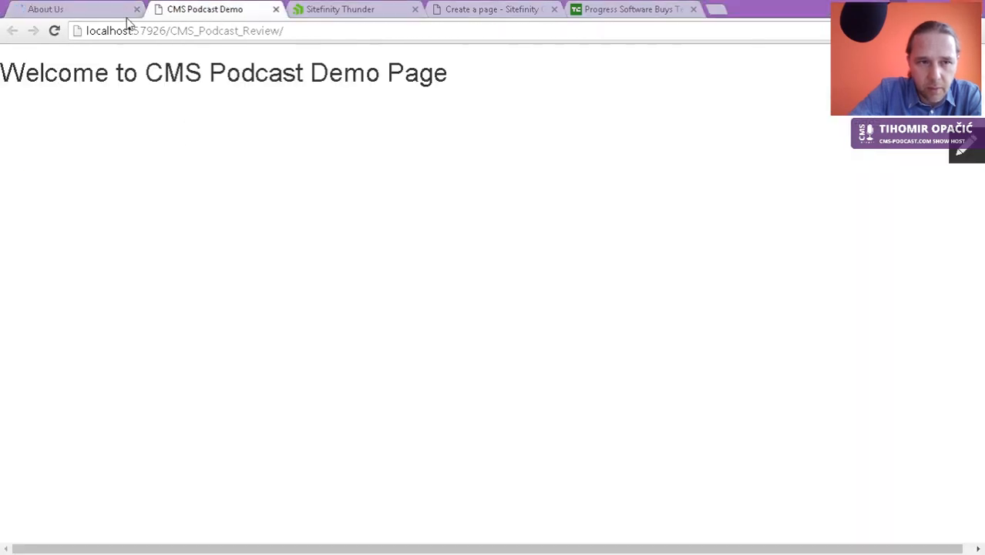
left_click(91, 13)
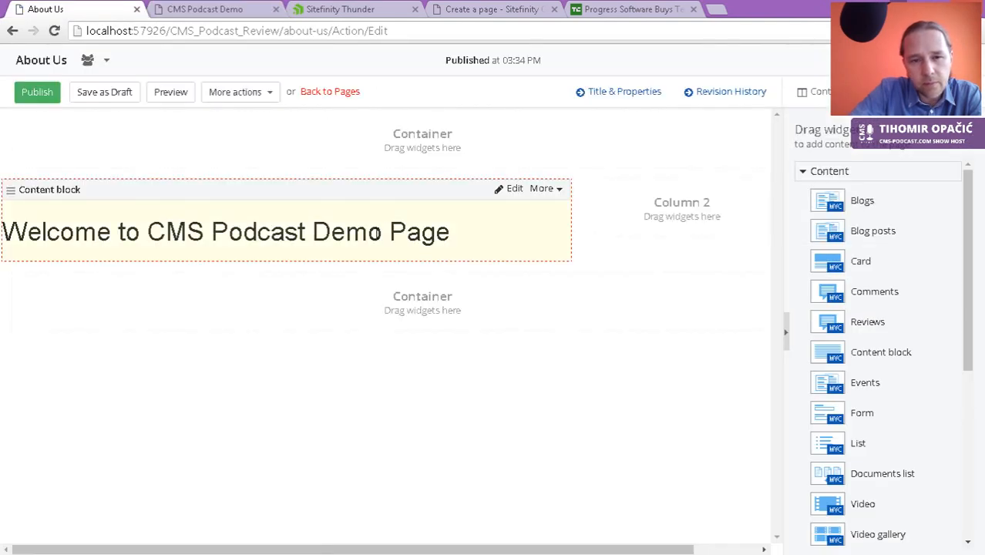
Step: Edit the content block, format its welcome line as a Heading, and select it
left_click(511, 191)
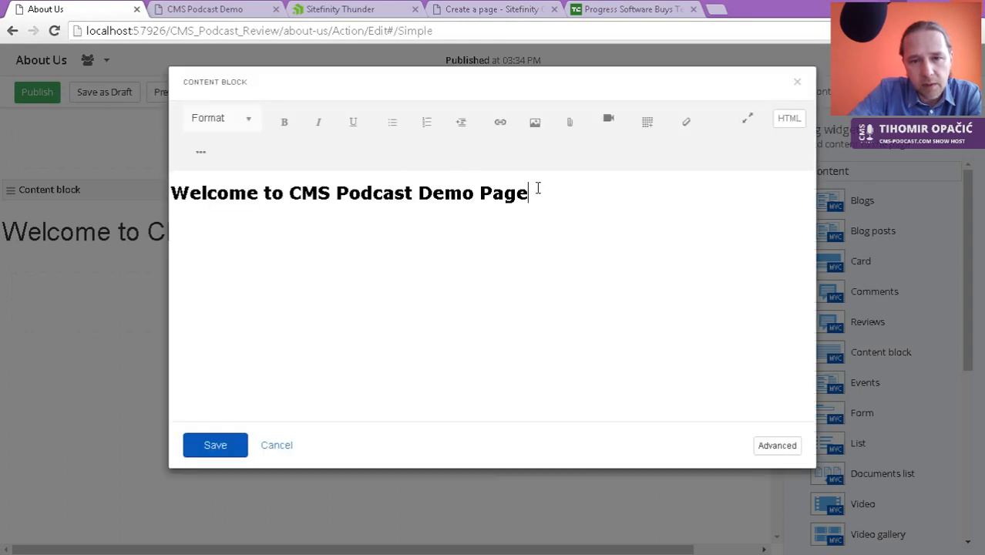
left_click_drag(535, 200, 6, 209)
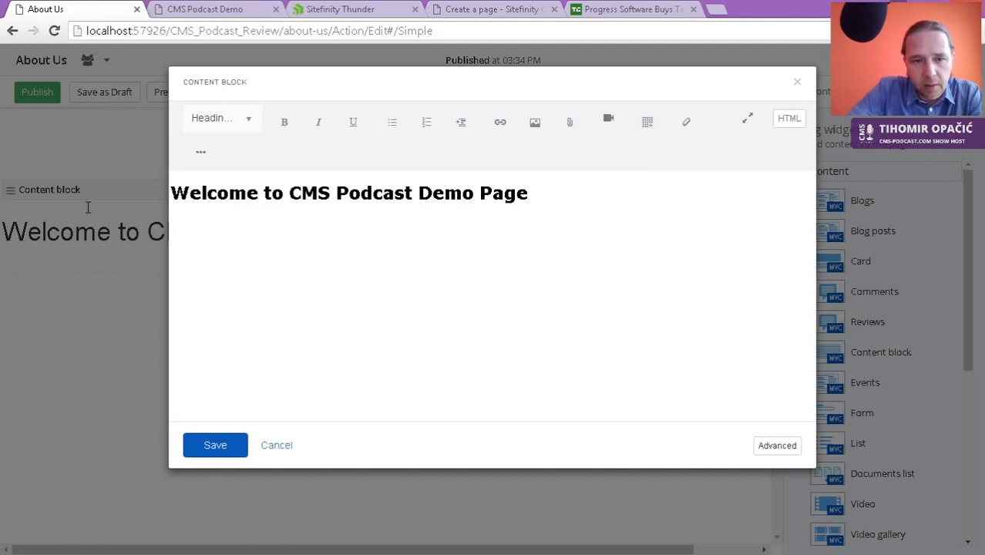
triple_click(178, 194)
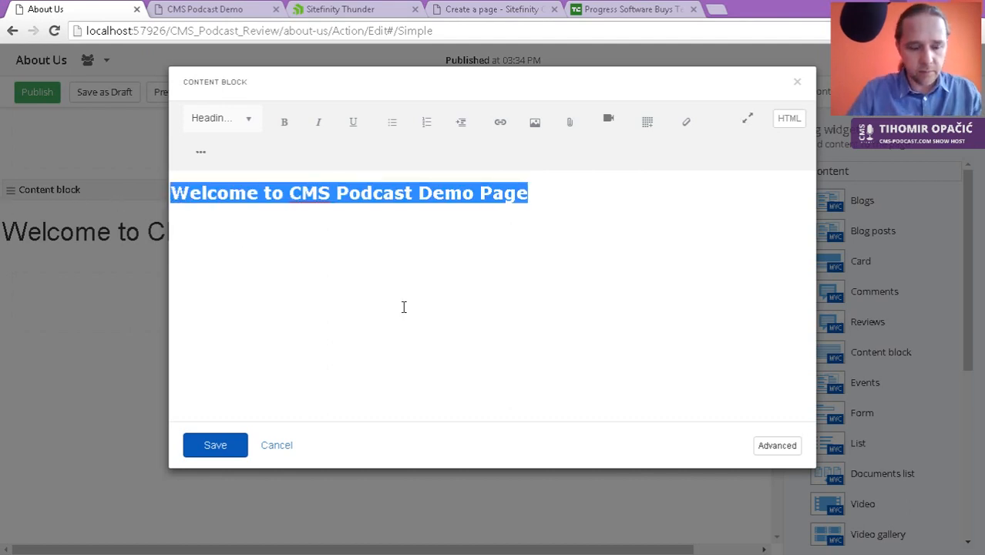
Step: Retype the heading as 'About Us' and start a new paragraph beneath it
type("Abpou")
key("BackSpace")
key("BackSpace")
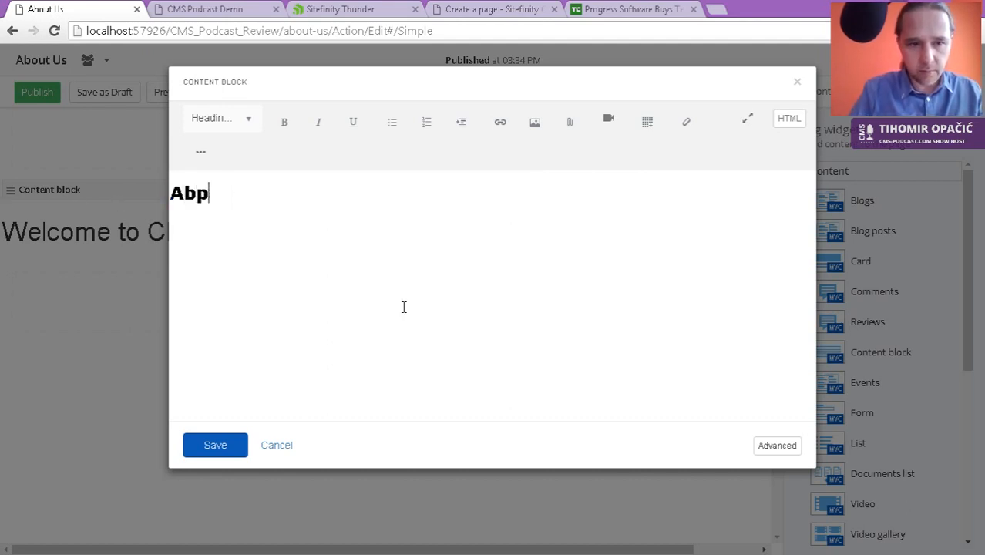
key("BackSpace")
type("out us")
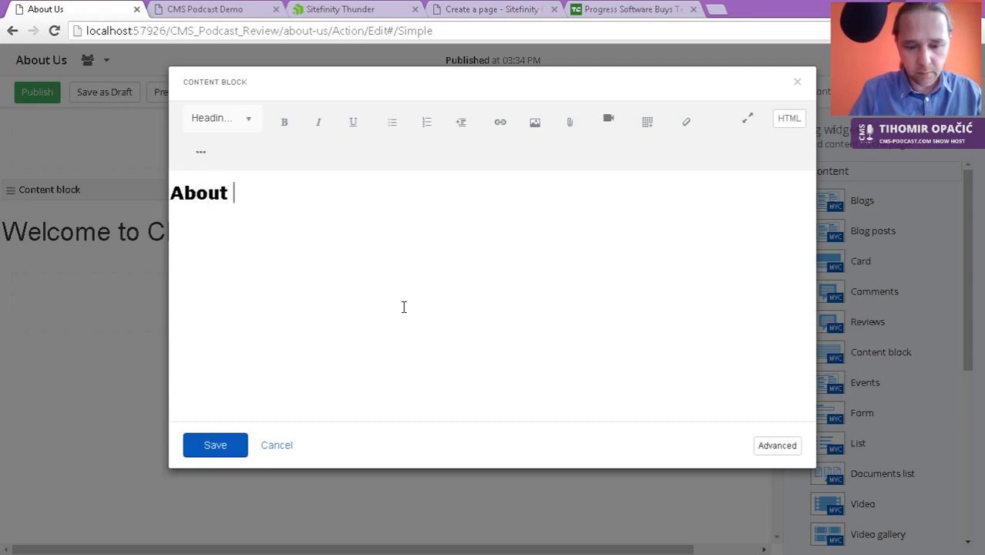
key("BackSpace")
key("BackSpace")
type("Us")
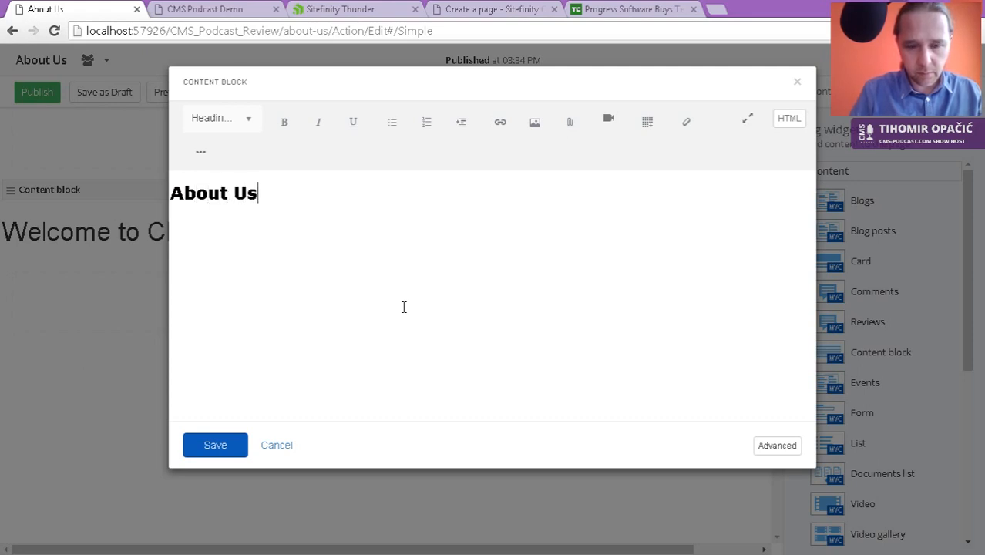
key("Return")
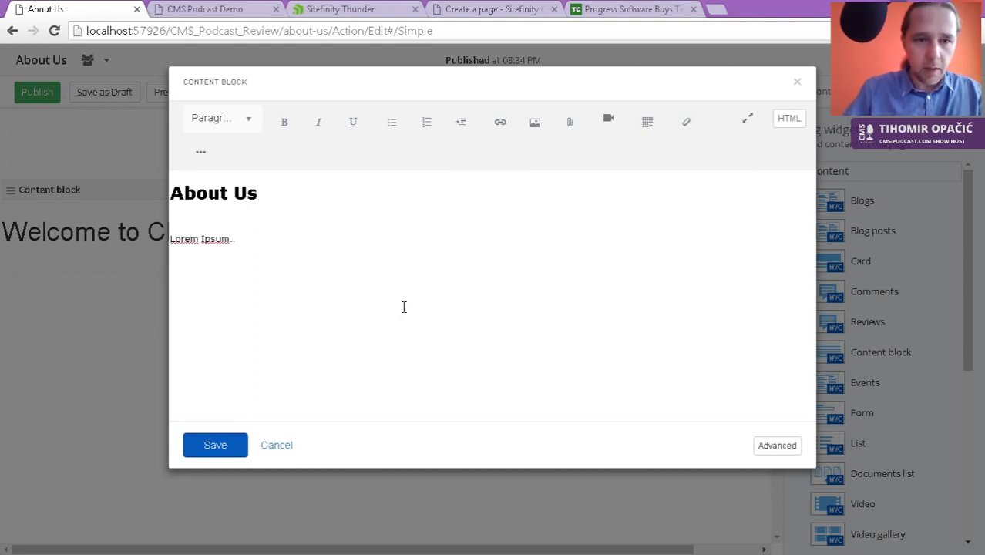
Step: Insert the CMS Podcast logo at the 'Thumbnail: 200x200 px' size
left_click(535, 124)
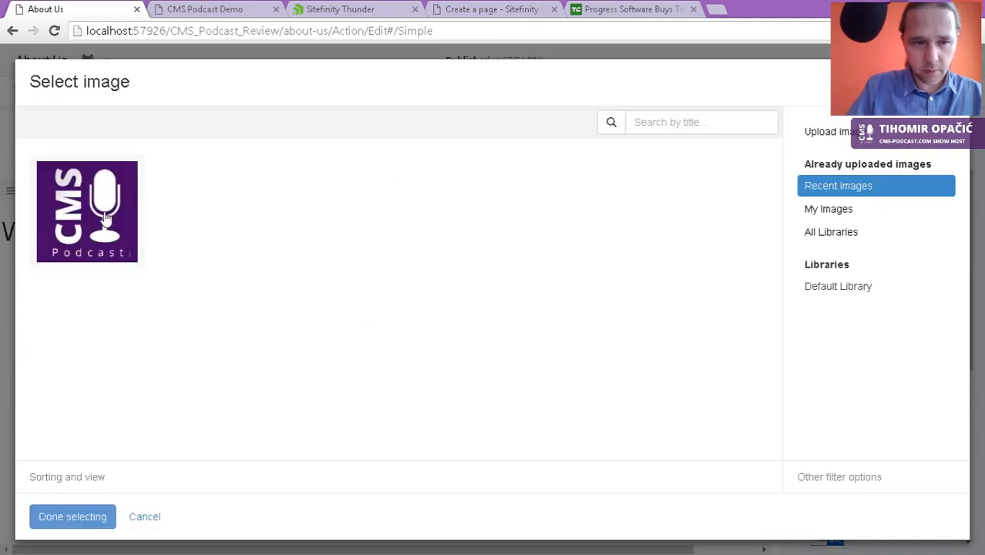
left_click(104, 220)
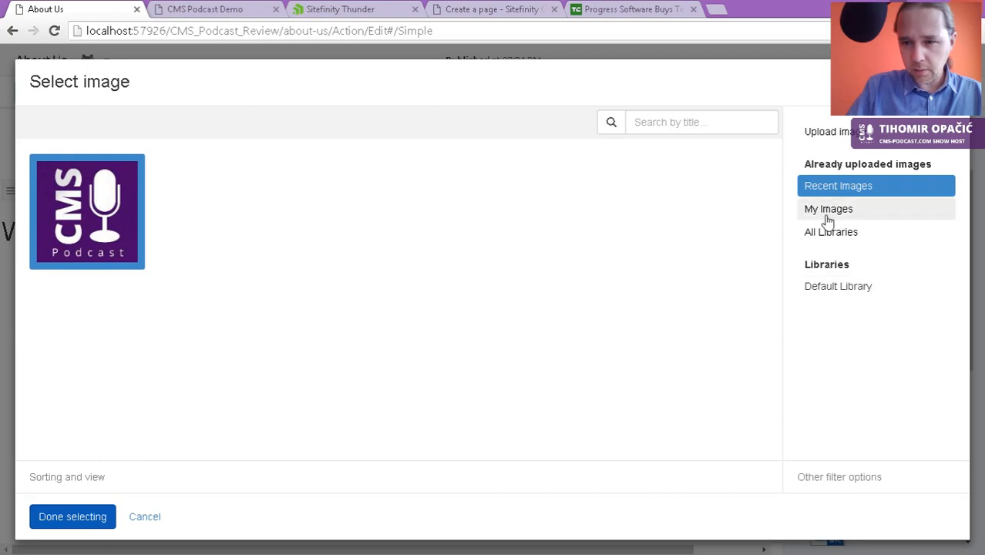
left_click(74, 516)
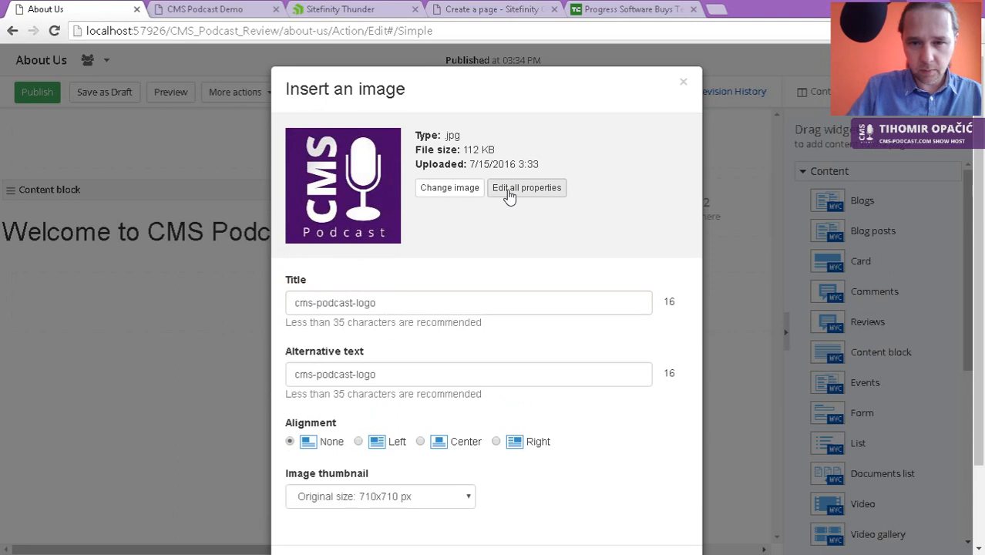
scroll(543, 199, "down", 2)
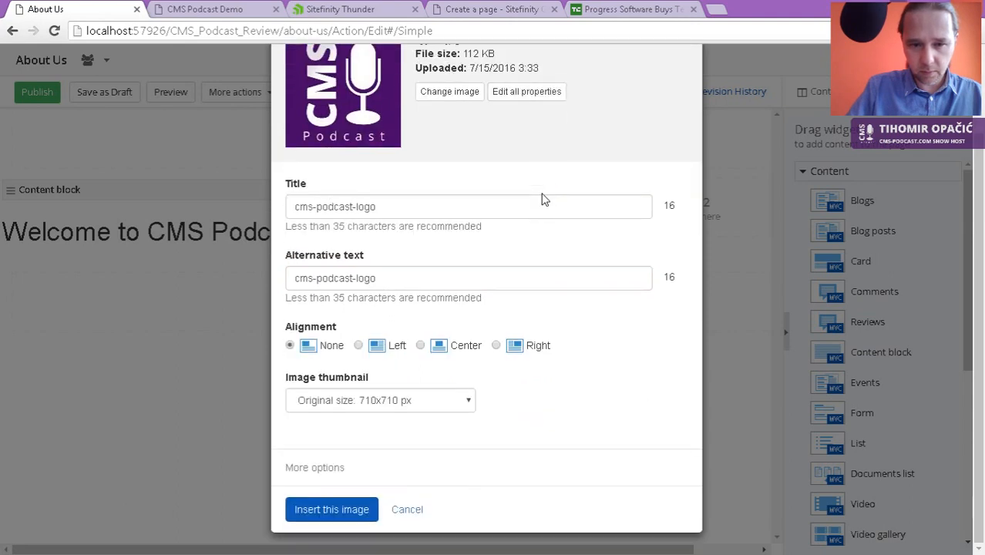
left_click(463, 402)
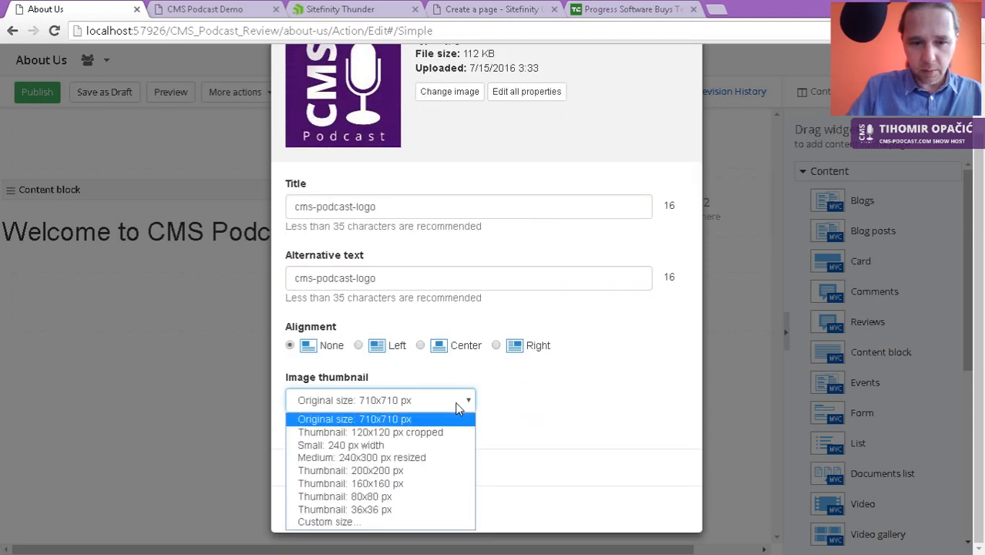
left_click(411, 472)
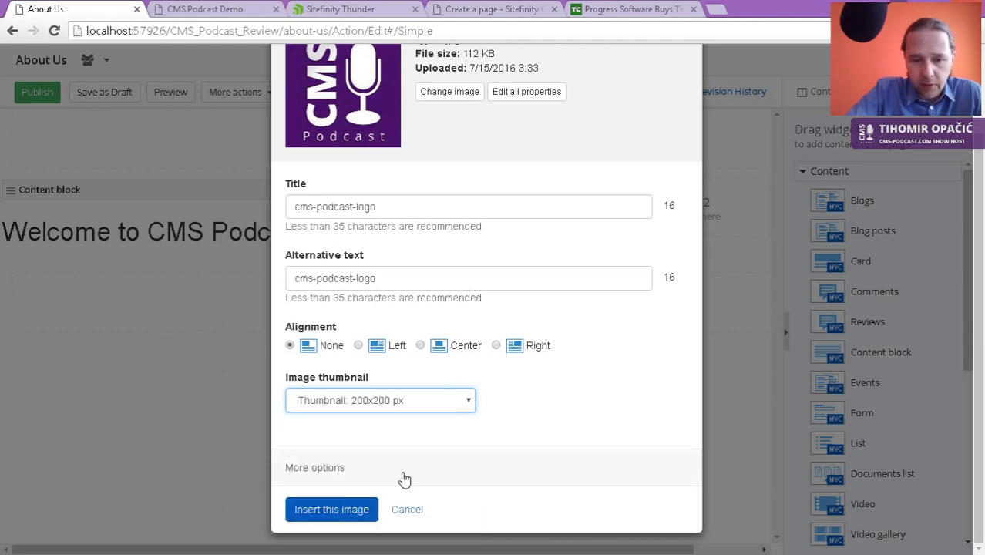
left_click(343, 511)
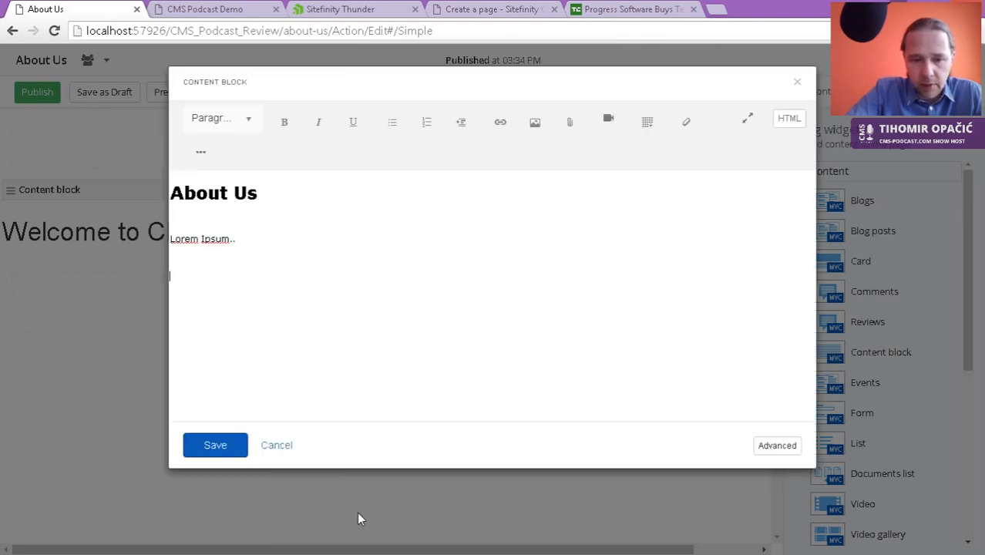
Step: Save the content block, publish About Us, check the live site, and return to Pages
left_click(222, 457)
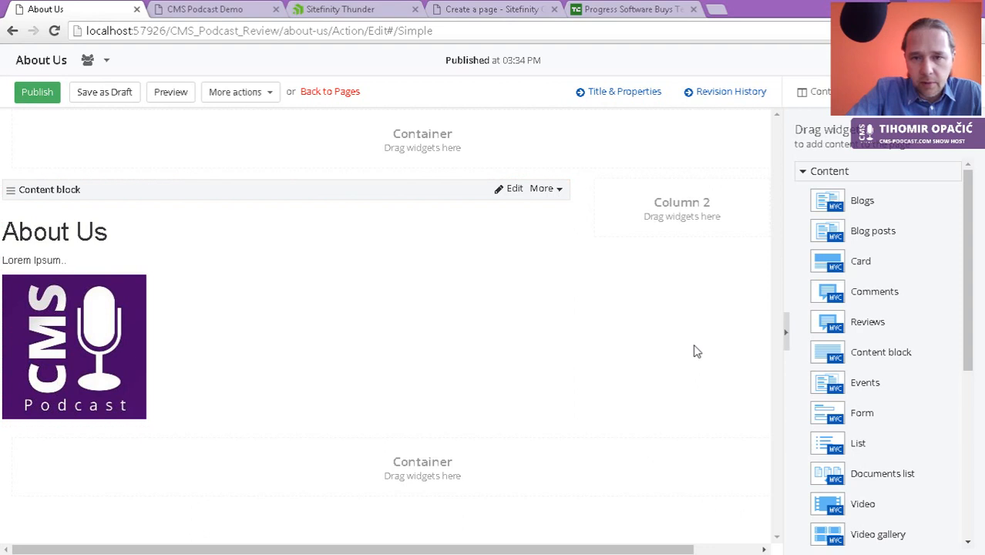
left_click(36, 93)
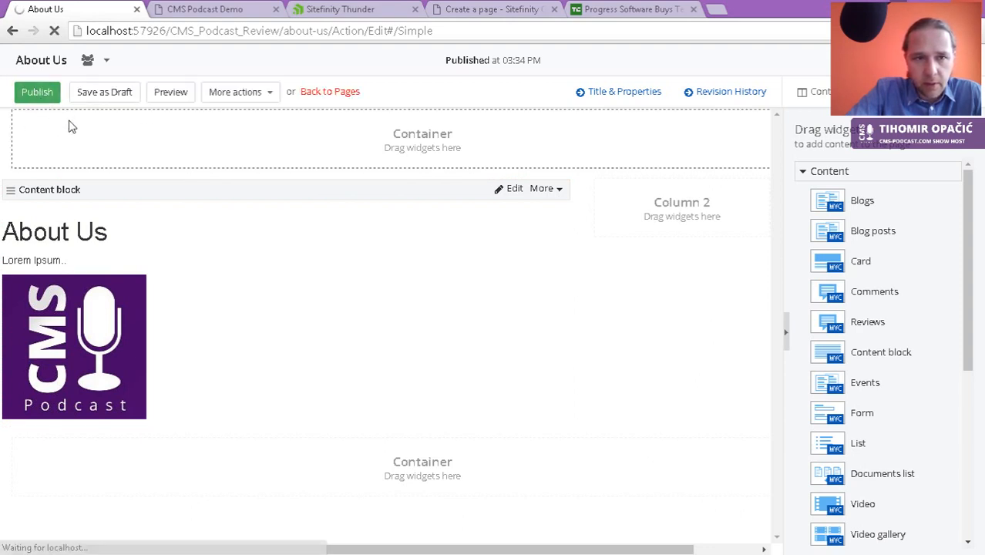
left_click(200, 10)
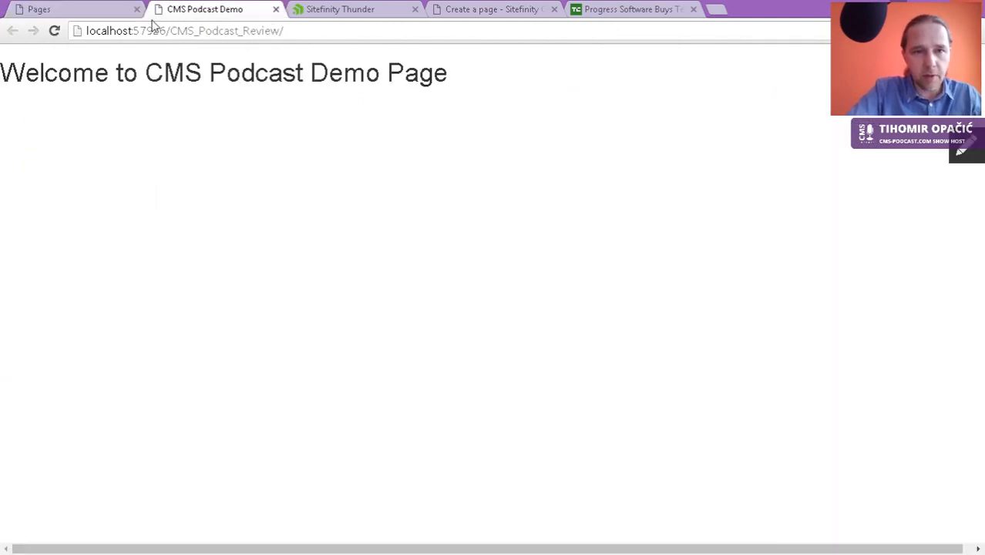
left_click(69, 10)
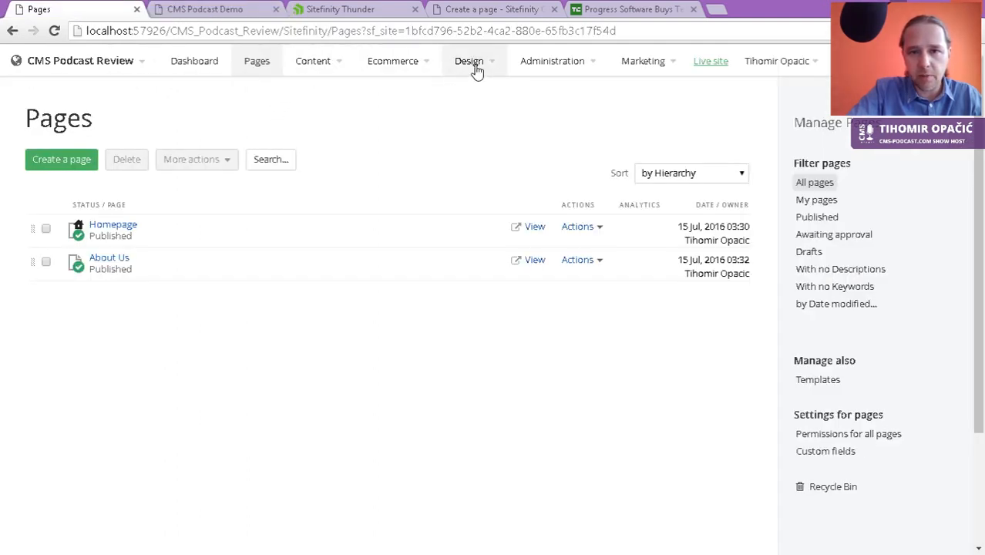
Step: Go to Design > Page Templates and browse the template list
mouse_move(476, 63)
left_click(488, 112)
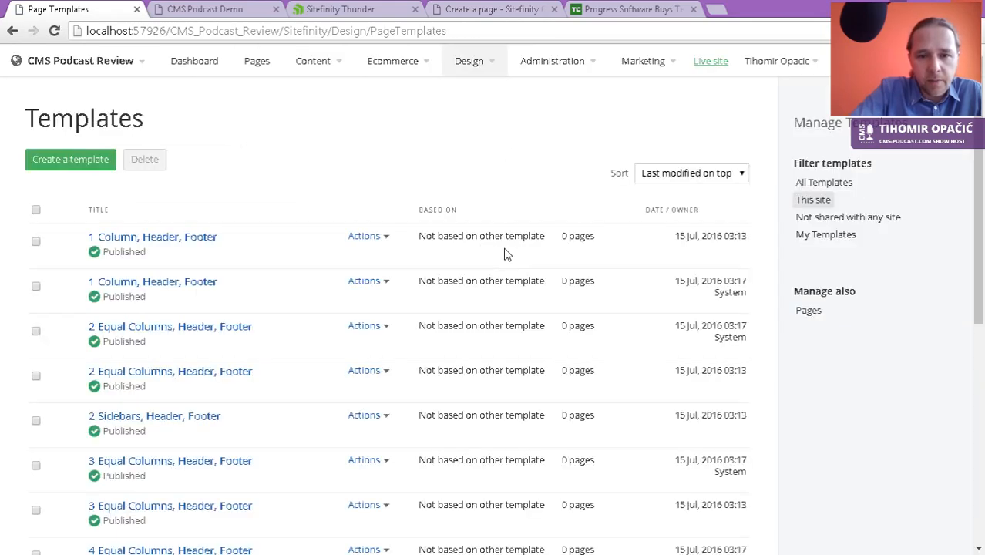
scroll(505, 254, "down", 5)
scroll(546, 276, "up", 3)
scroll(546, 276, "up", 3)
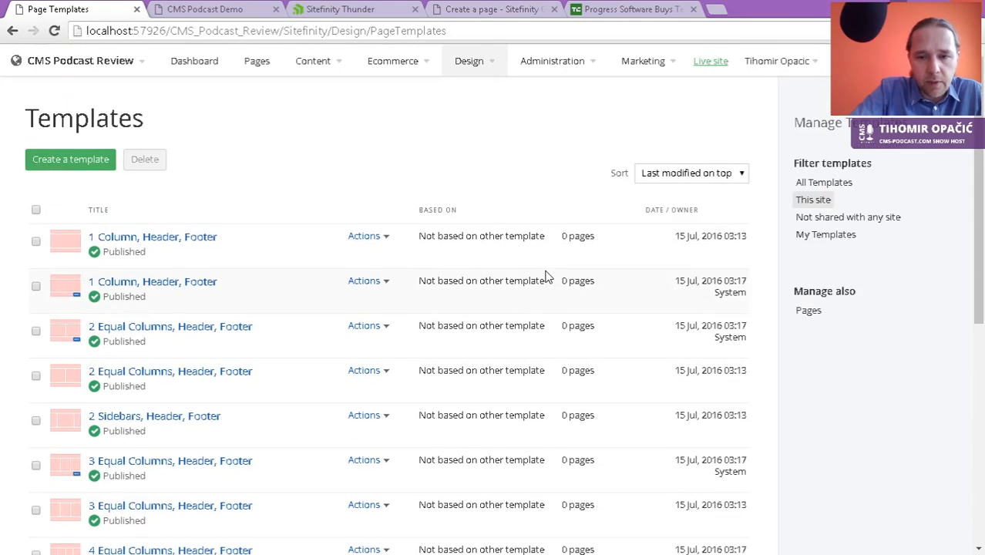
scroll(546, 276, "down", 8)
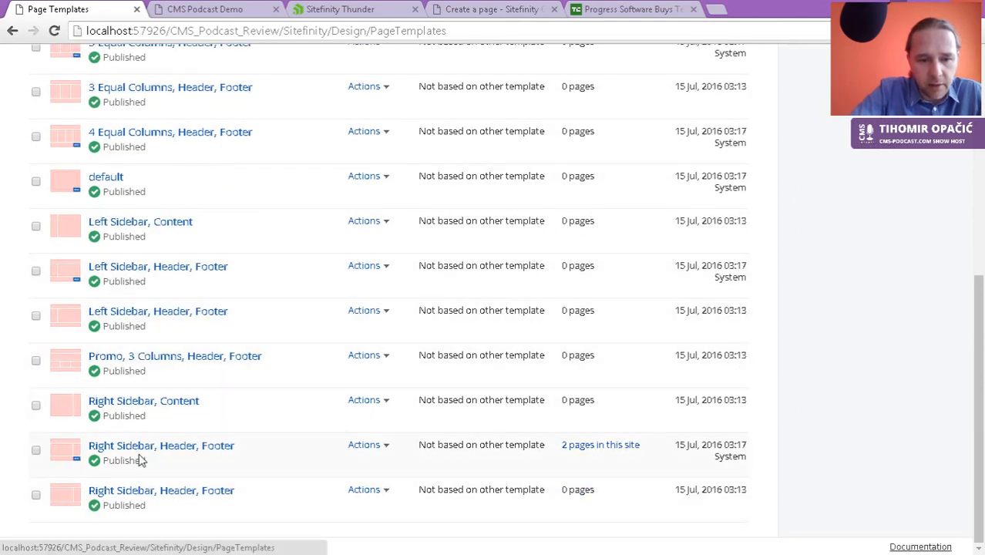
Step: Check the 2 pages using Right Sidebar, Header, Footer, then open that template
left_click(599, 447)
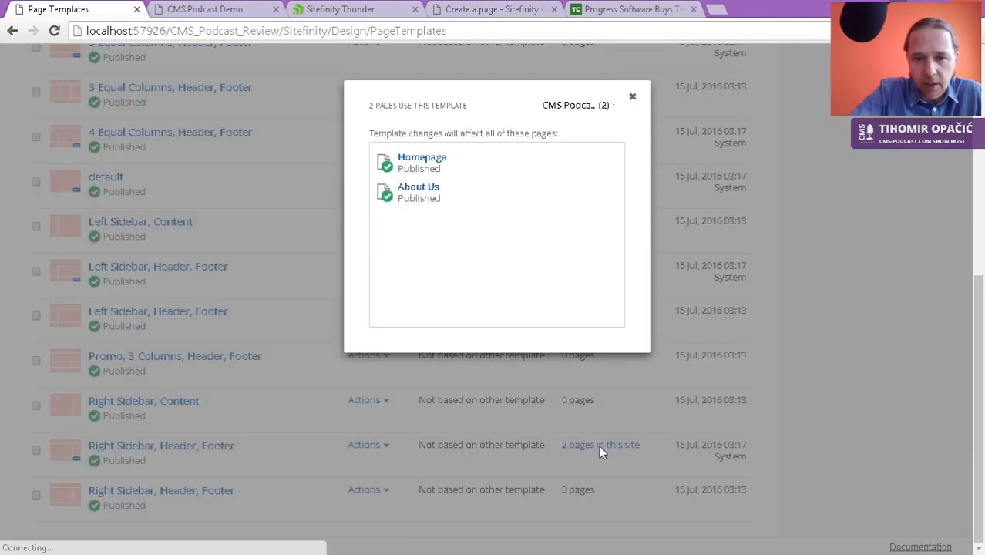
left_click(633, 98)
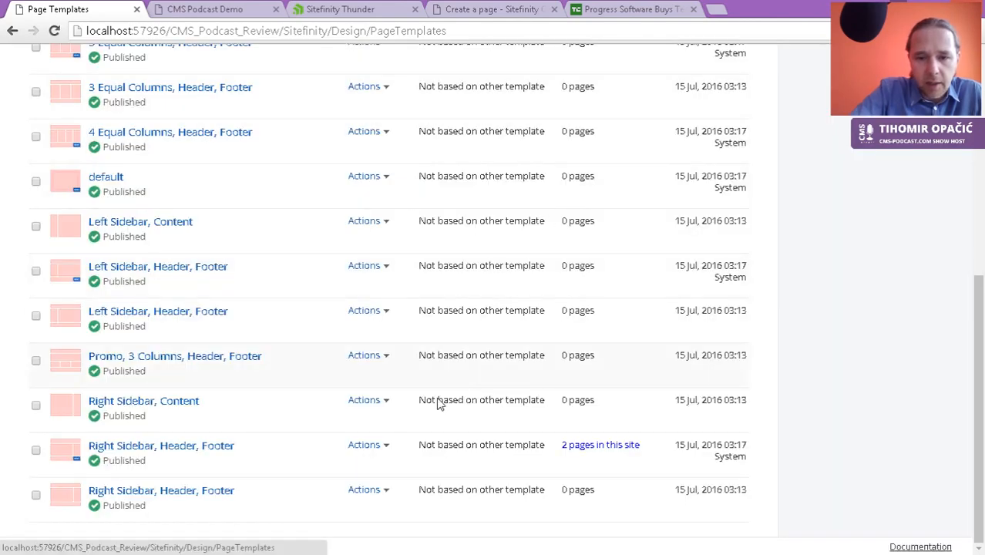
left_click(199, 454)
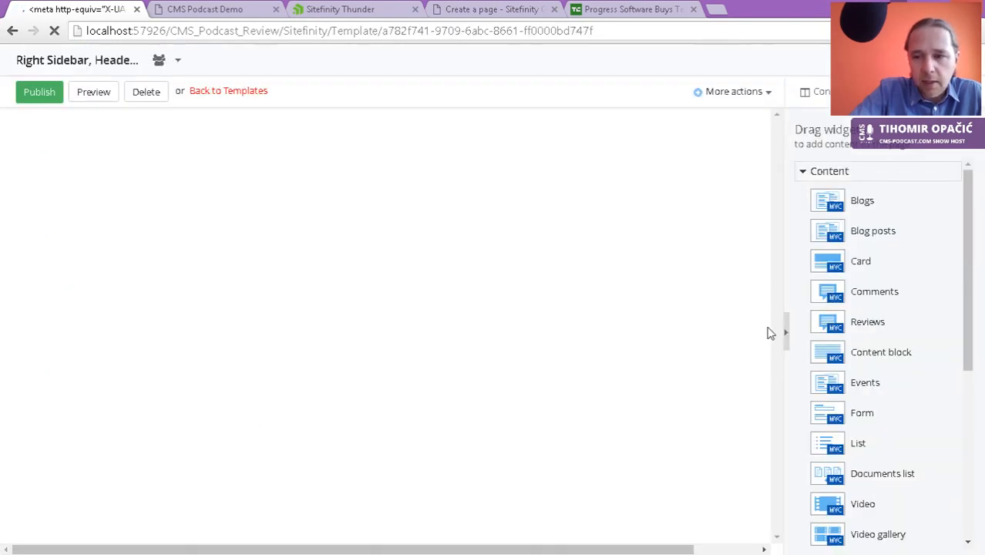
Step: Drag a Navigation widget into the template's top container and publish the template
left_click(828, 175)
left_click(855, 191)
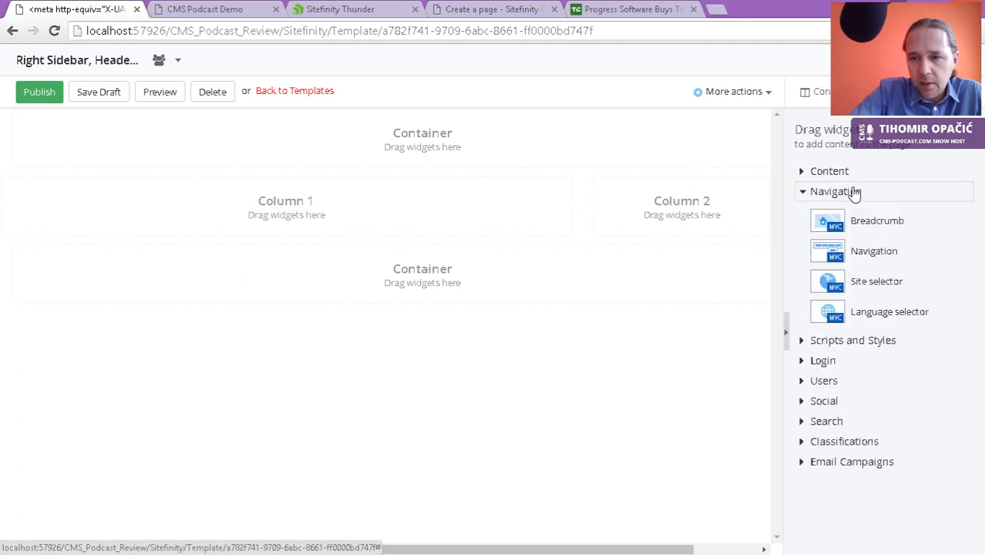
left_click_drag(869, 254, 404, 144)
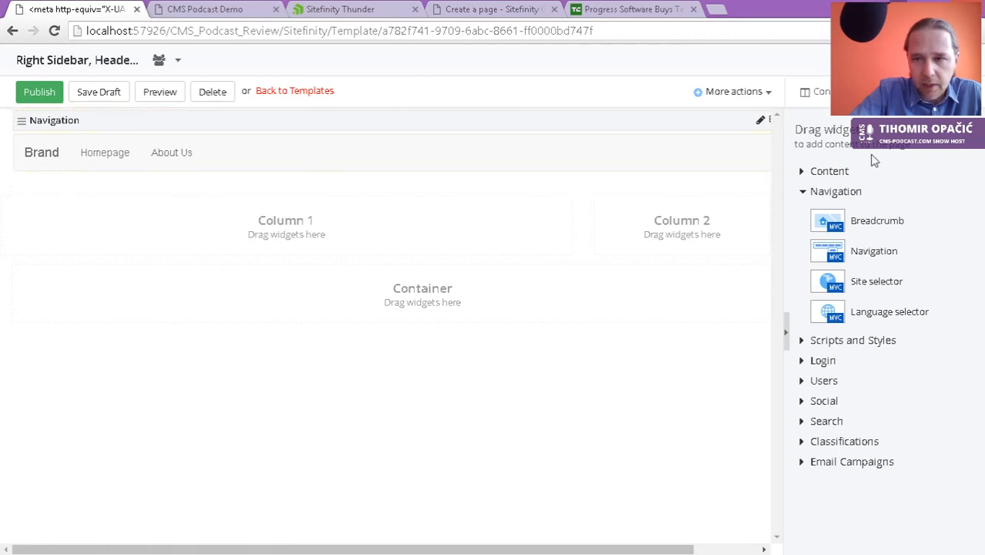
left_click(43, 95)
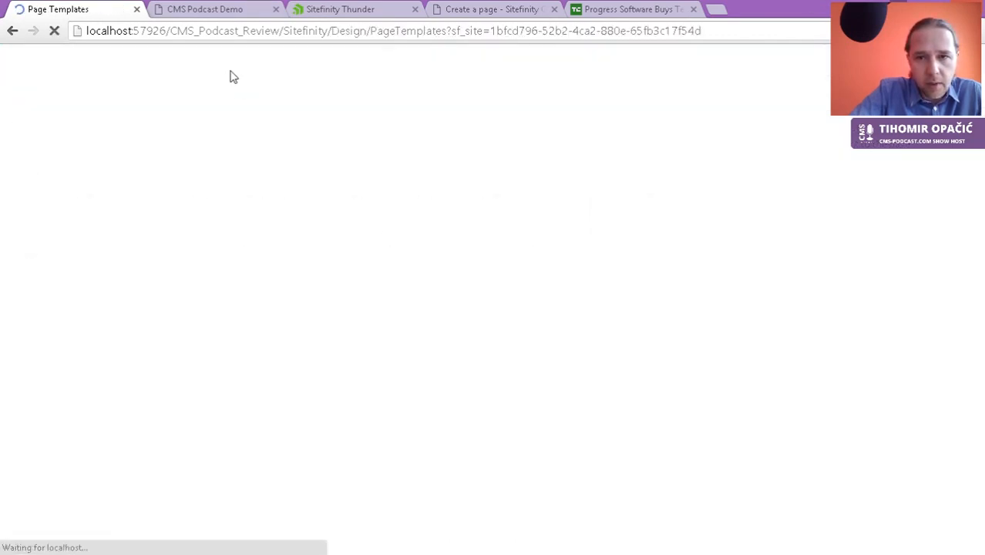
Step: Reload the live CMS Podcast Demo site, open About Us from its menu, then view Sitefinity Thunder
left_click(206, 11)
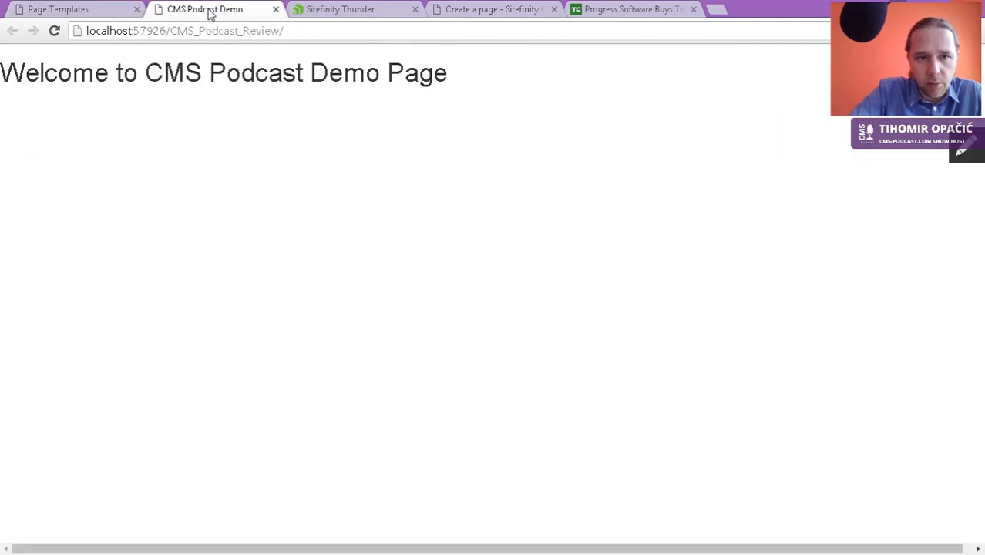
key("F5")
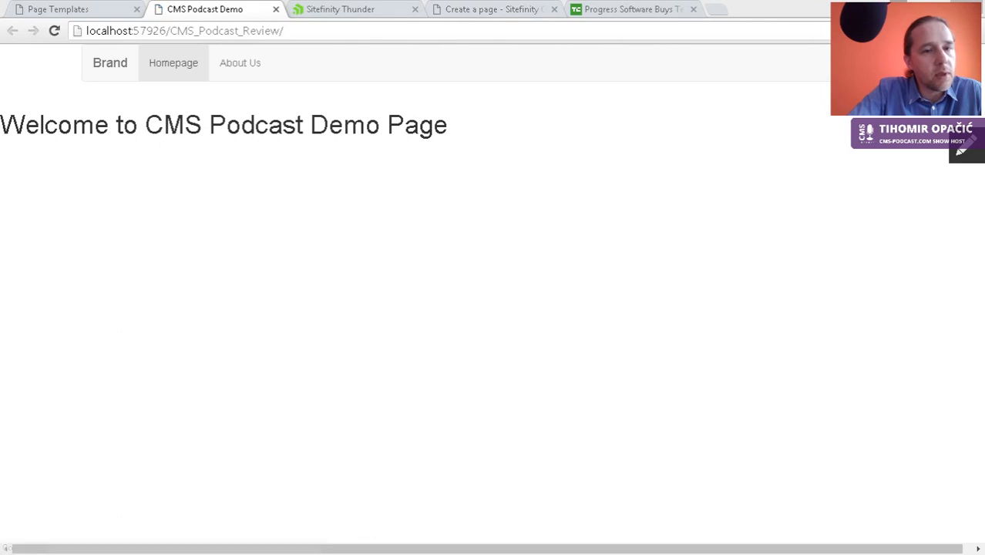
left_click(233, 66)
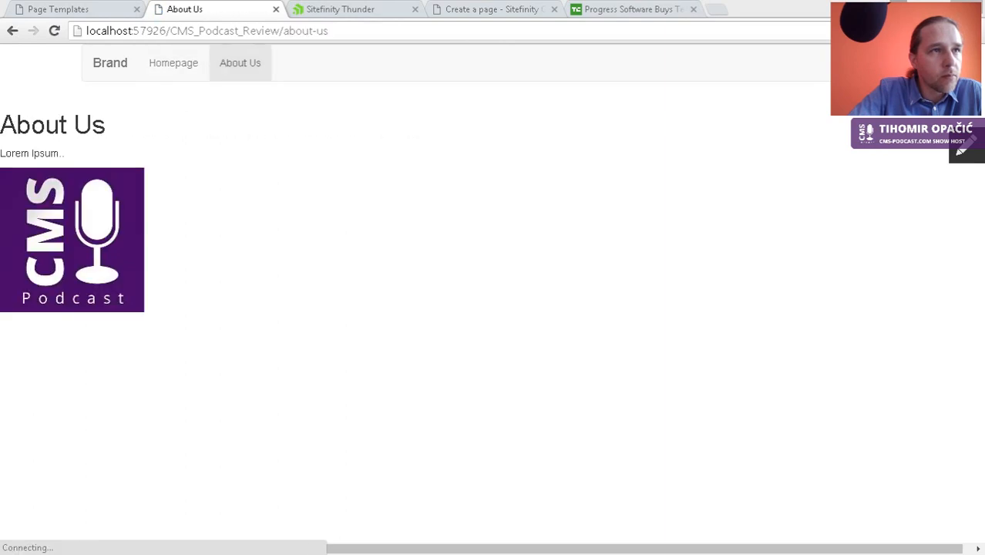
left_click(307, 184)
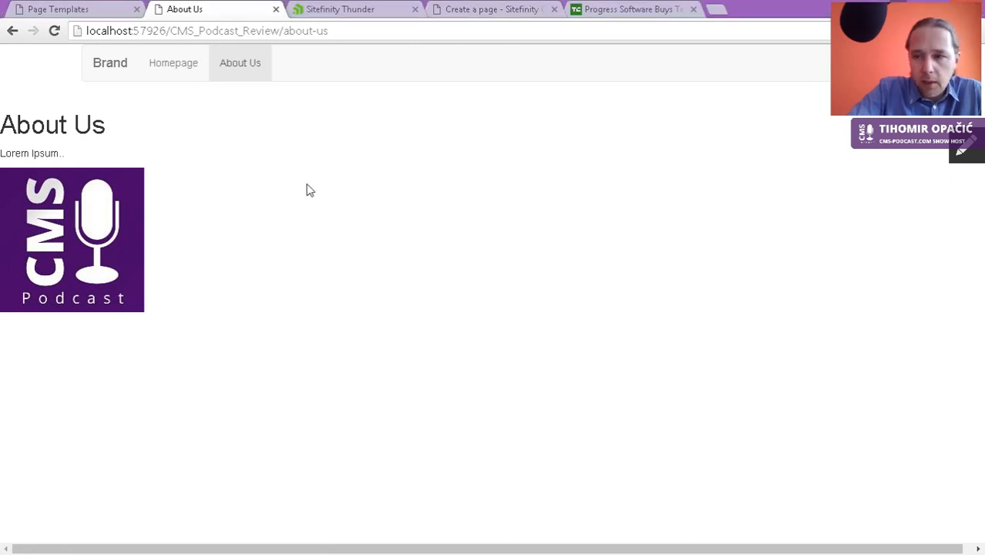
left_click(363, 10)
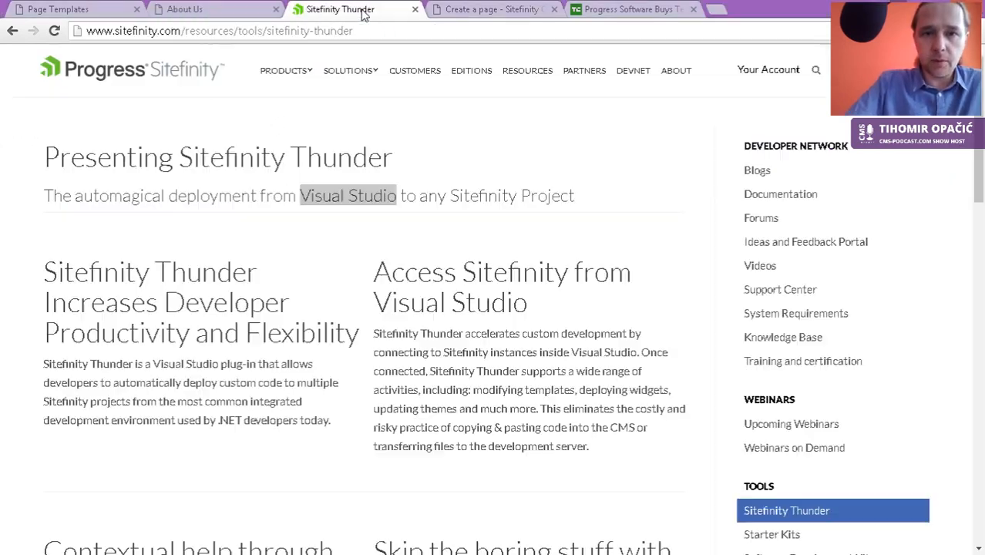
Step: Close the Sitefinity Thunder and Progress news tabs and show the 'Create a page' docs
left_click(415, 9)
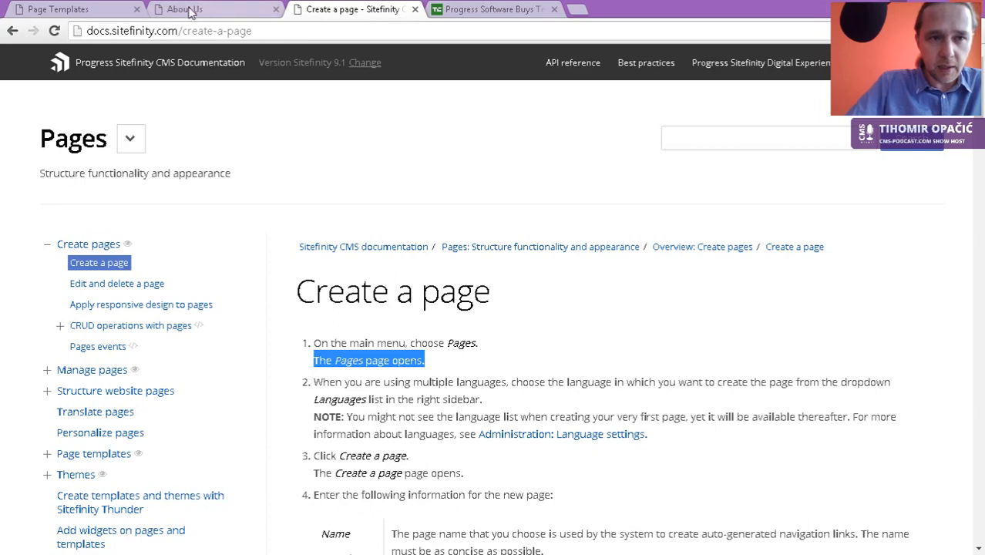
left_click(95, 9)
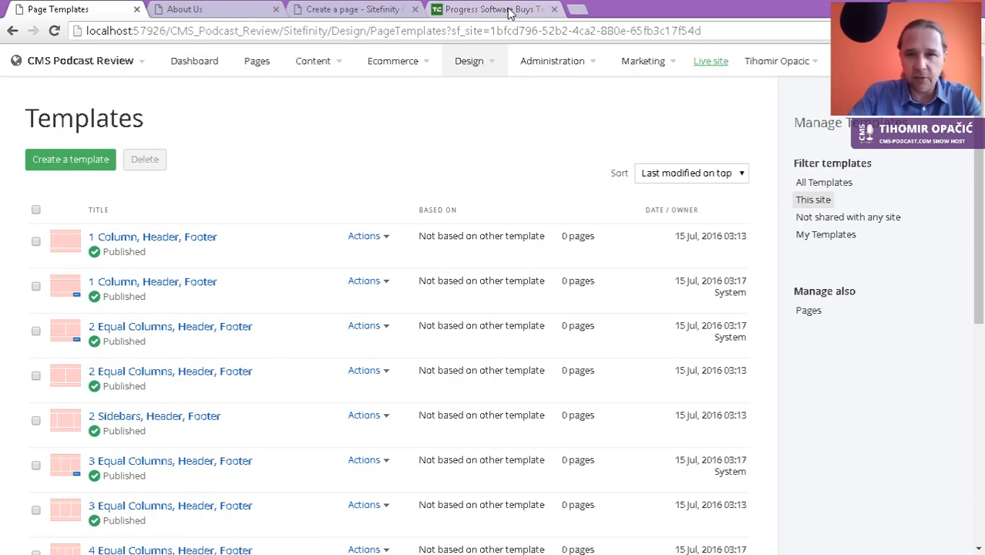
left_click(508, 14)
left_click(99, 15)
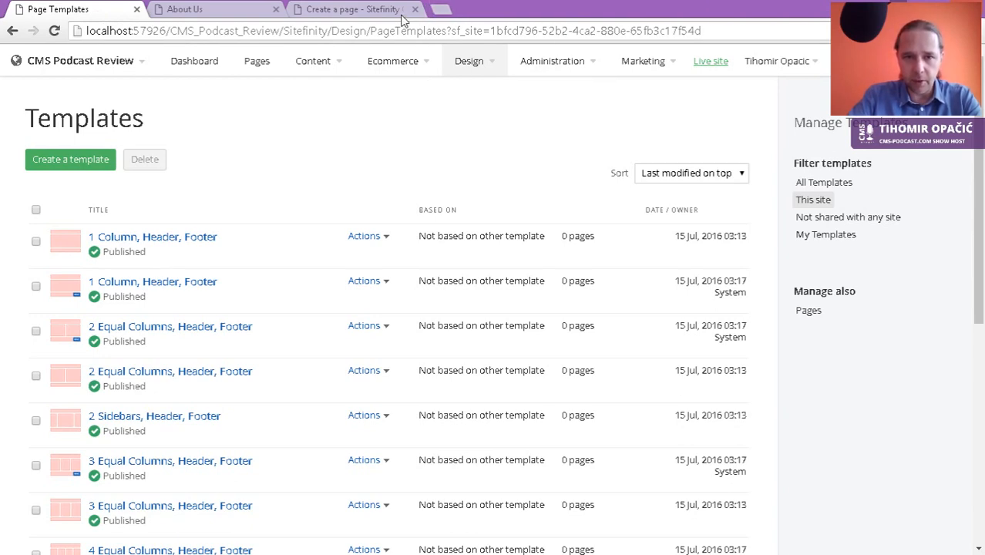
left_click(354, 10)
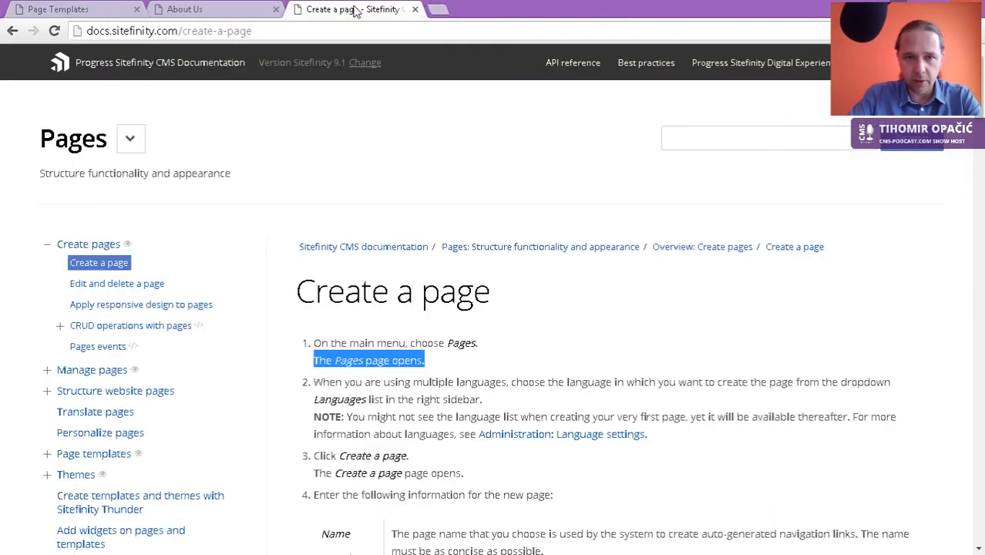
Step: Paste the copied sitefinity.com content-management address into the address bar and load it
left_click(222, 30)
right_click(222, 30)
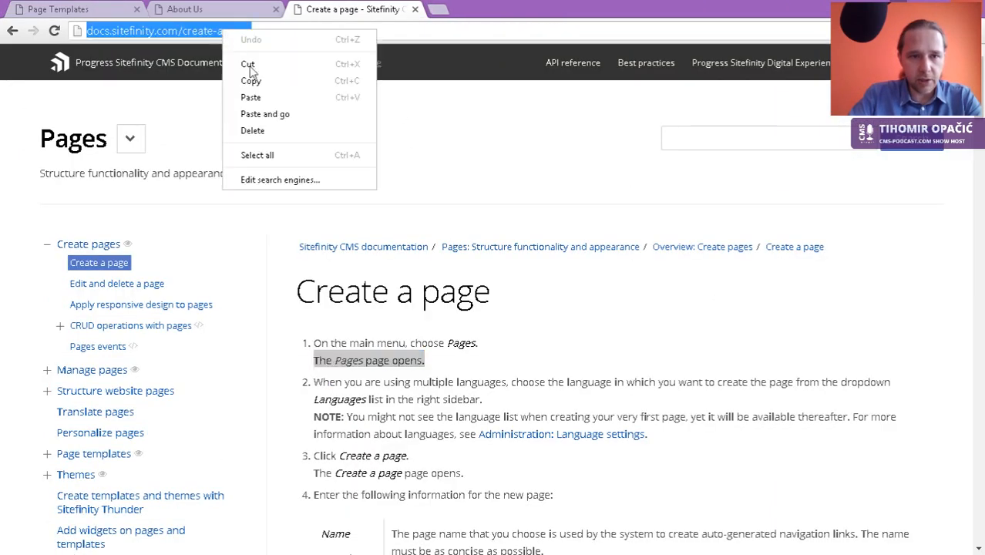
left_click(264, 101)
key("Return")
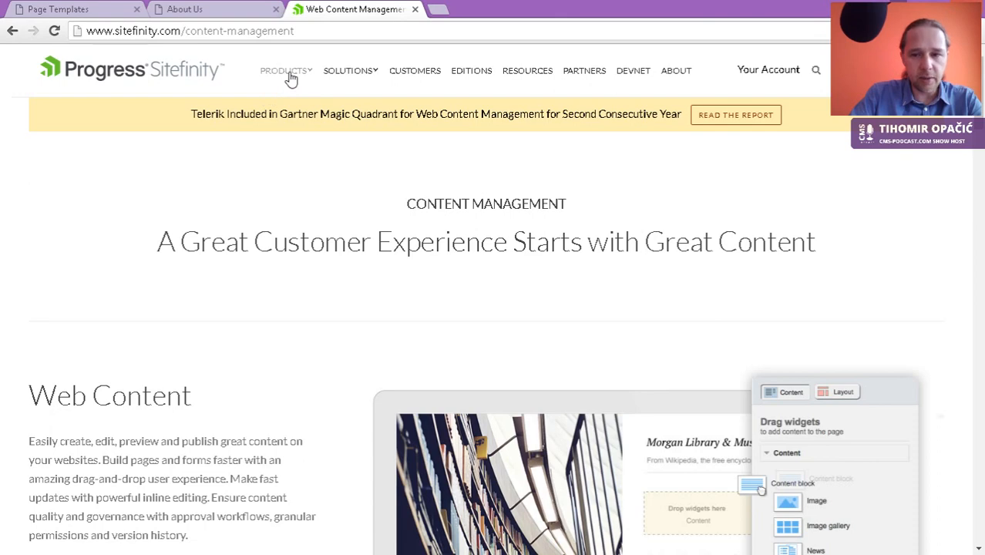
Step: Highlight the 'Web Content' heading on the content-management page
scroll(214, 425, "down", 2)
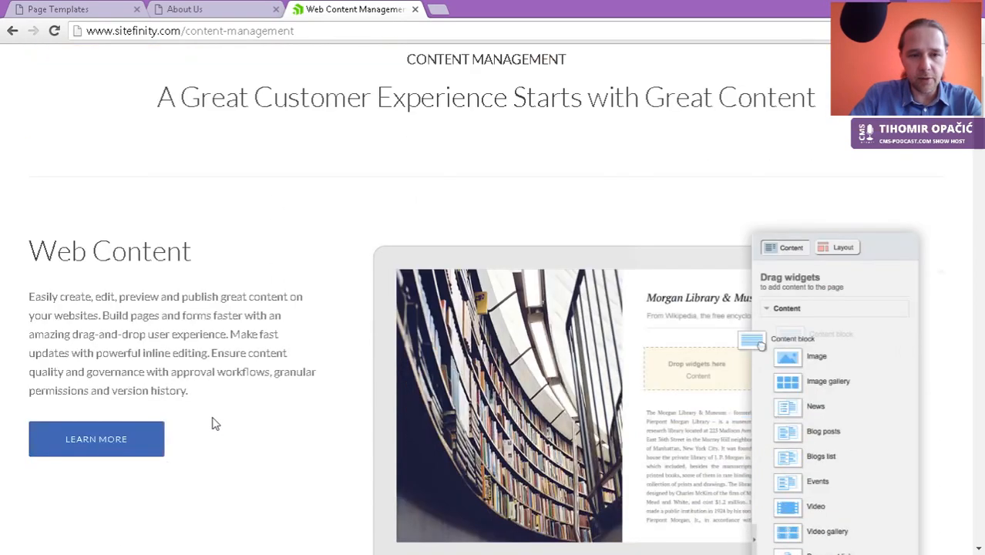
left_click_drag(214, 253, 57, 259)
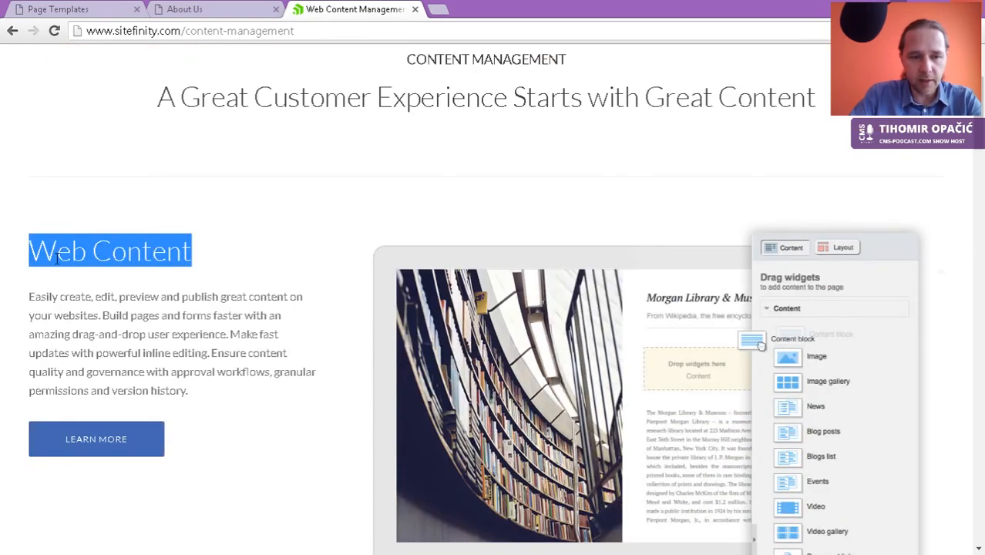
scroll(242, 374, "down", 2)
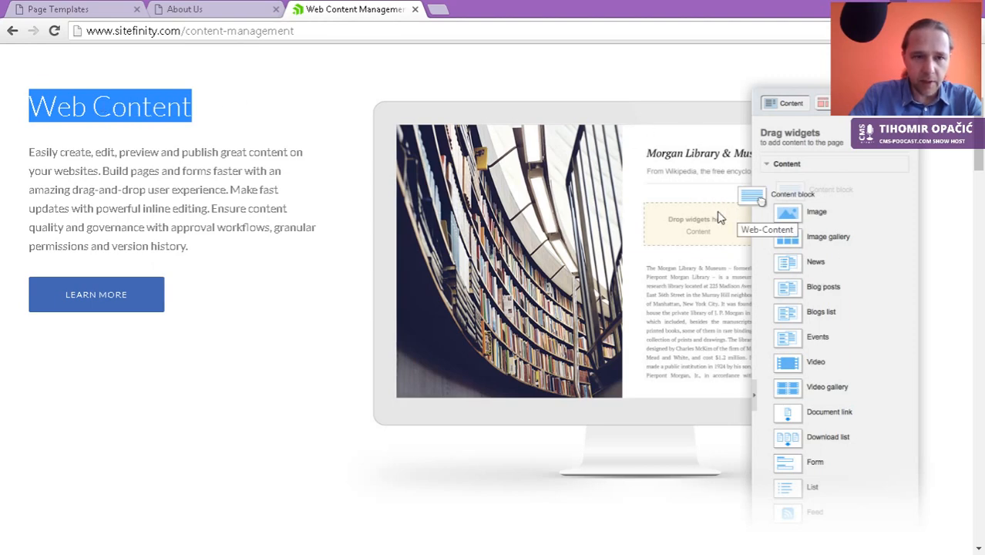
Step: Open the live About Us page in inline Edit content mode
left_click(210, 12)
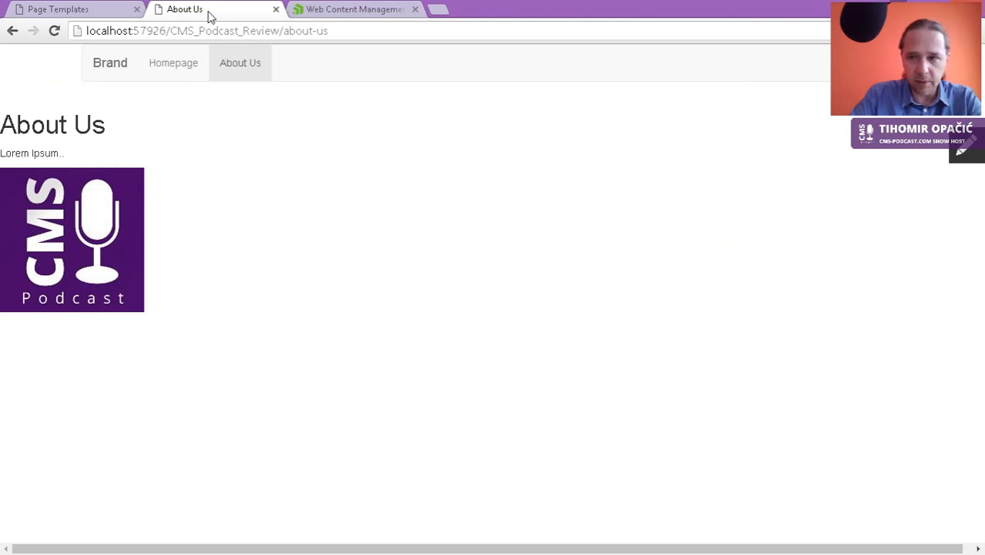
left_click(962, 151)
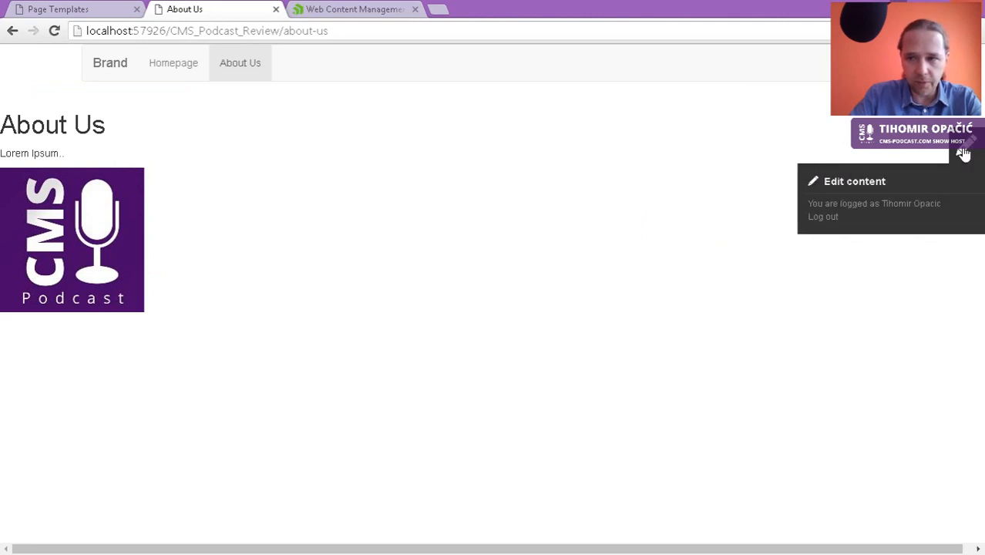
left_click(844, 187)
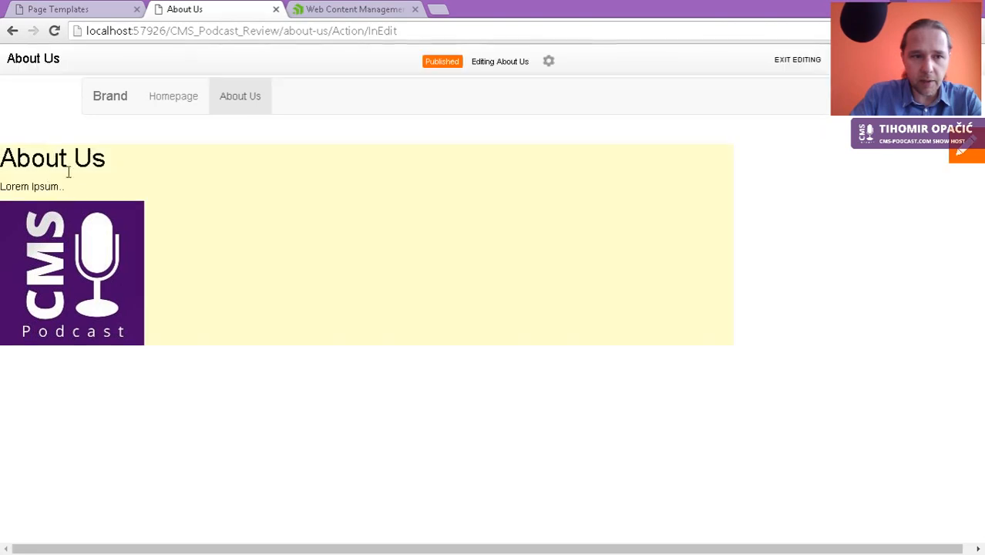
Step: Add a dot so the content block reads 'Lorem Ipsum...' and save it
left_click_drag(51, 186, 58, 187)
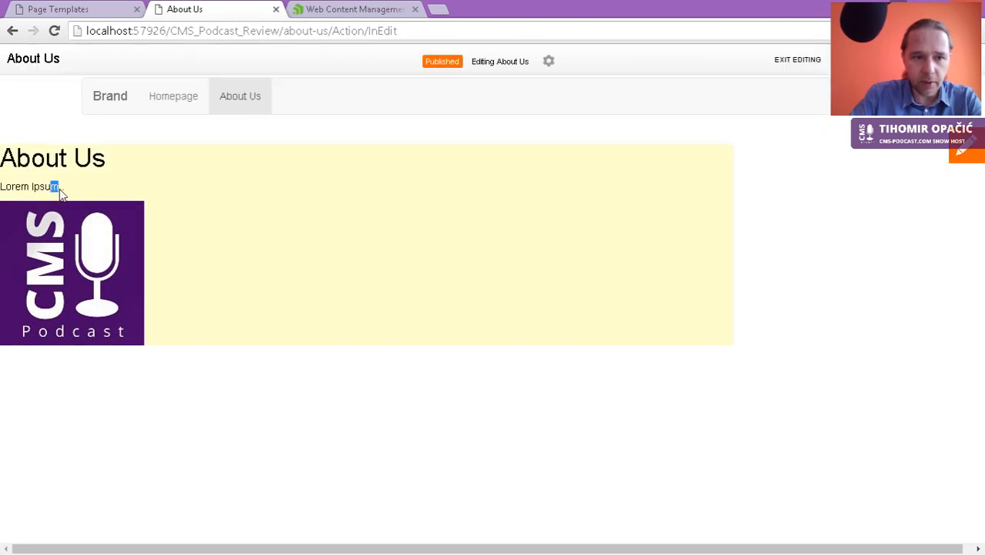
left_click(61, 193)
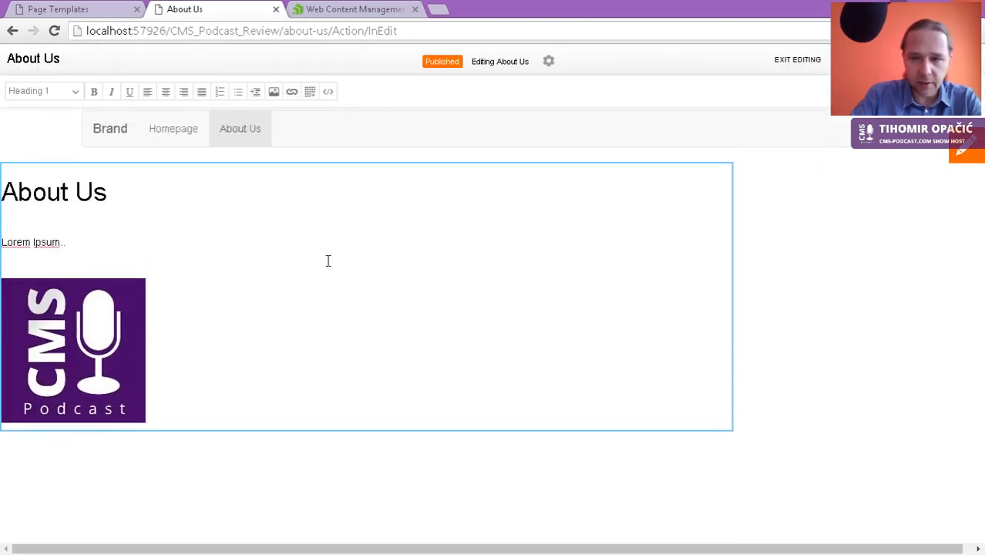
left_click(75, 243)
type("..")
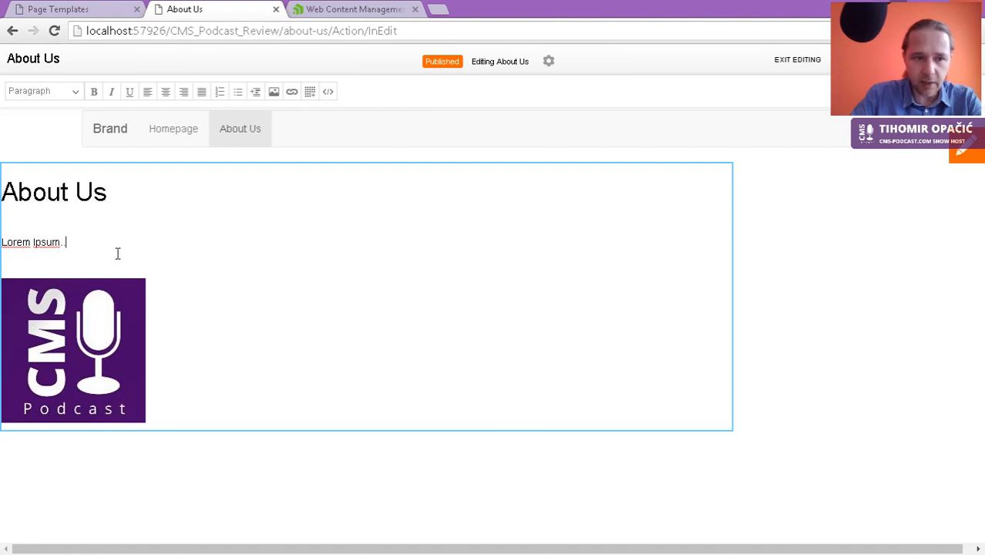
type(".")
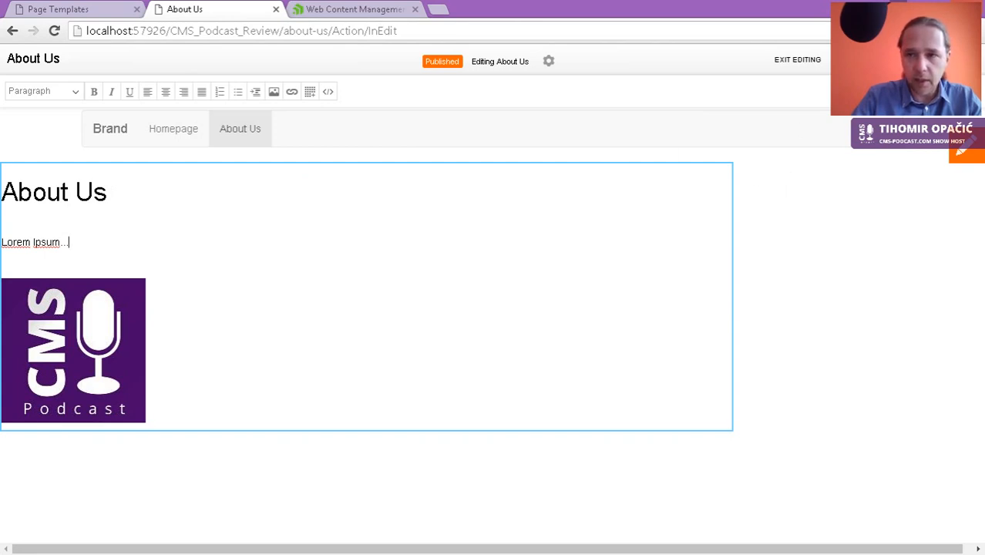
left_click(828, 289)
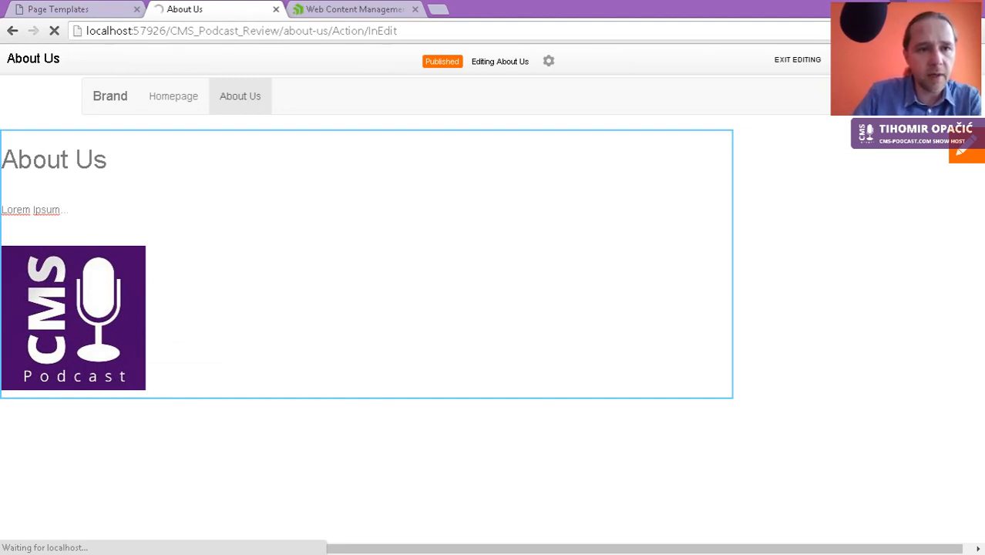
Step: Scroll the Web Content Management page to Digital Assets, then return to Page Templates
left_click(324, 17)
scroll(282, 262, "down", 8)
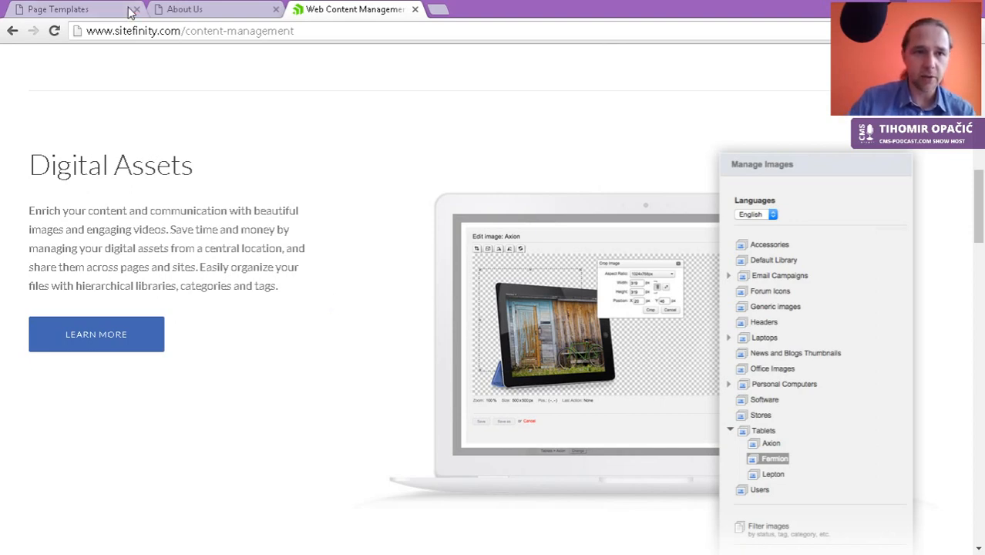
left_click(94, 11)
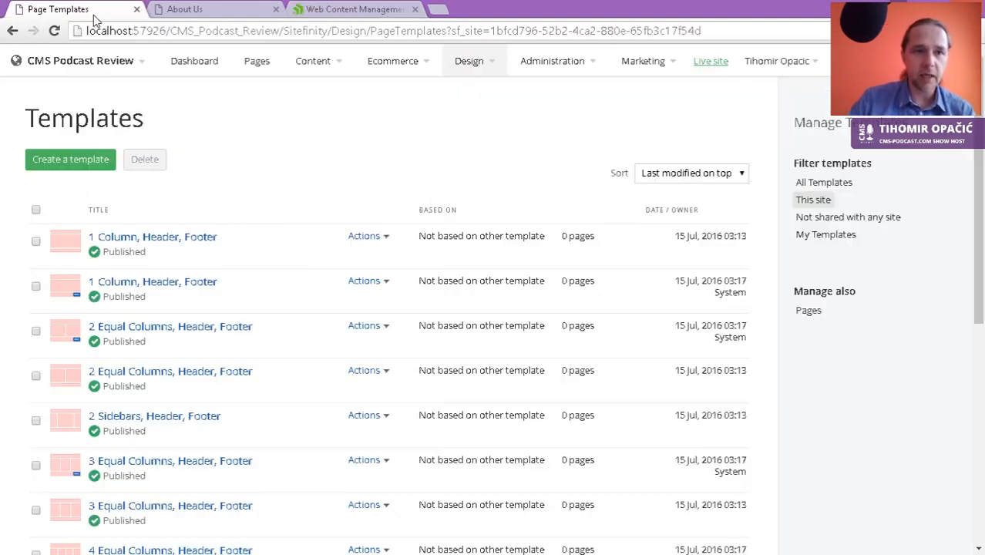
Step: Go to Content > Documents & Files to view the Default Library
left_click(314, 68)
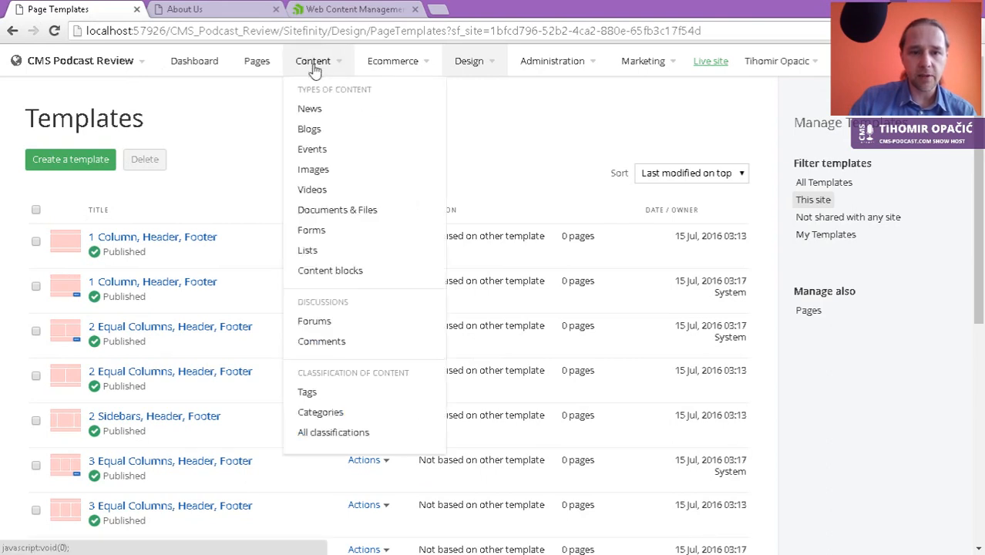
left_click(344, 213)
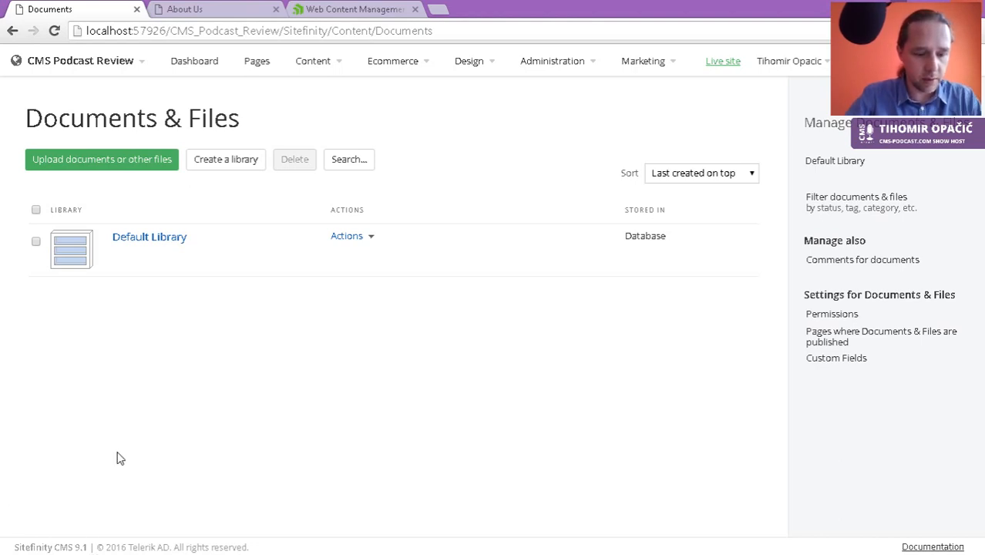
Step: Launch Sitefinity Project Manager to check that CMS Podcast Review is online and deployed, then return to Start
key("super")
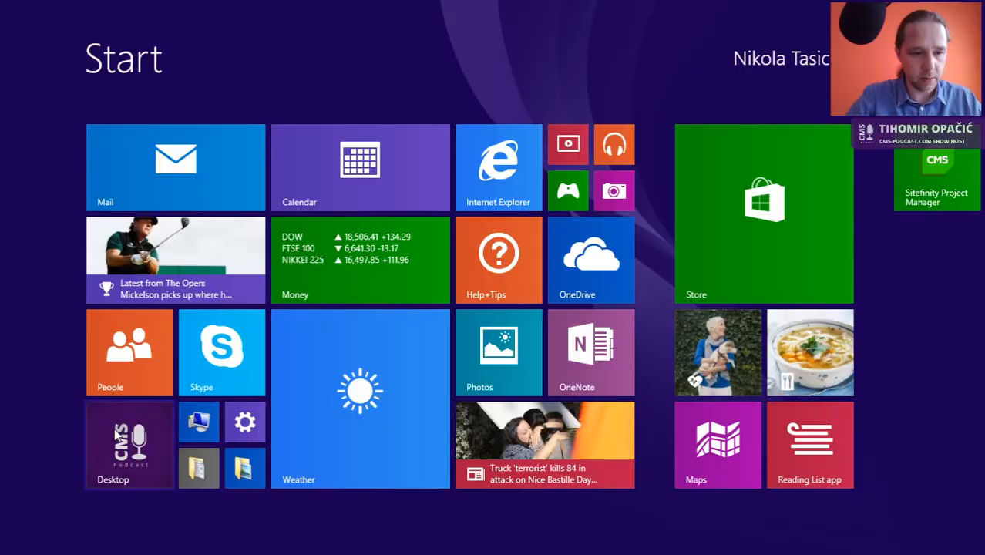
left_click(941, 158)
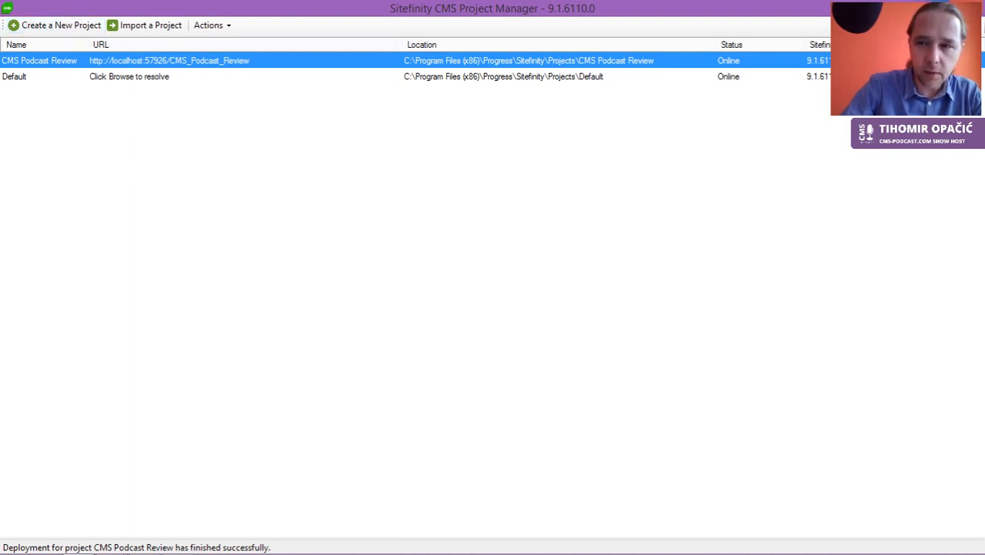
left_click(941, 6)
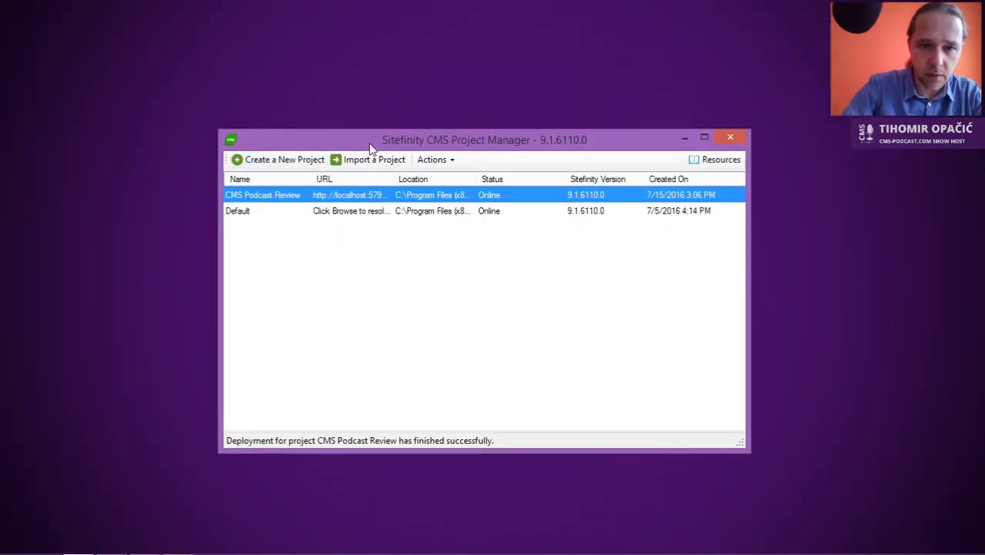
left_click_drag(369, 146, 524, 100)
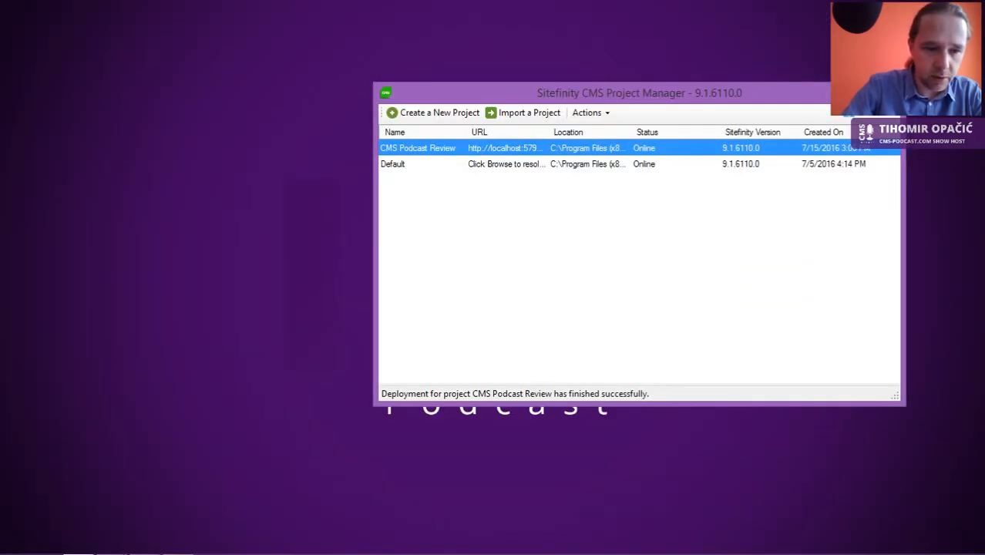
left_click(12, 546)
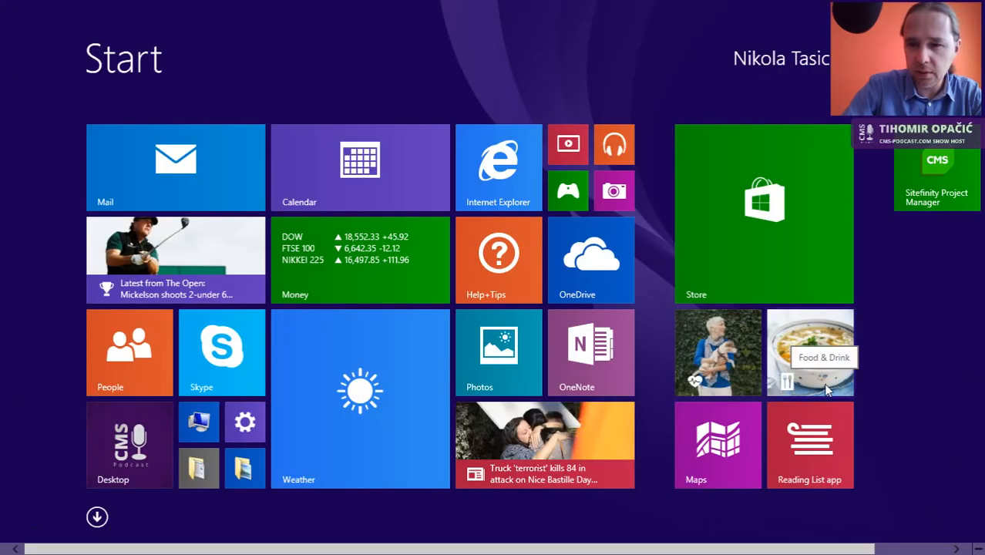
Step: Search 'sitefinity', launch Sitefinity Desktop Application, and dismiss the unable-to-connect error
key("super+s")
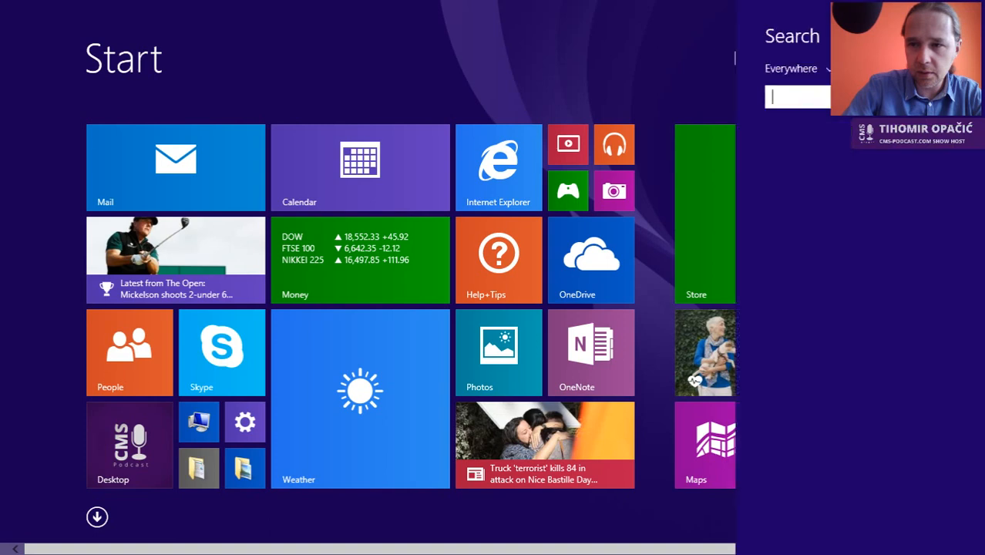
type("sitefinity Pro")
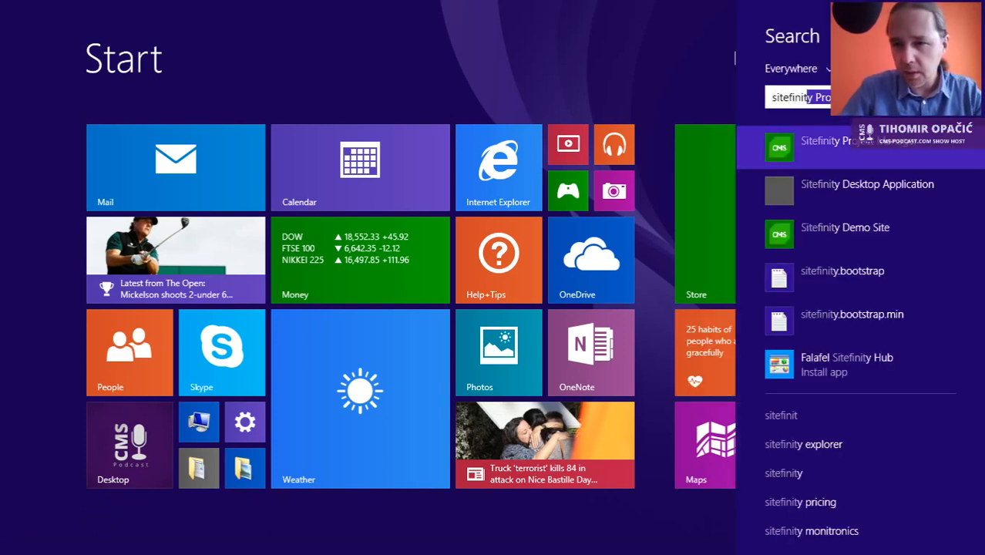
left_click(865, 189)
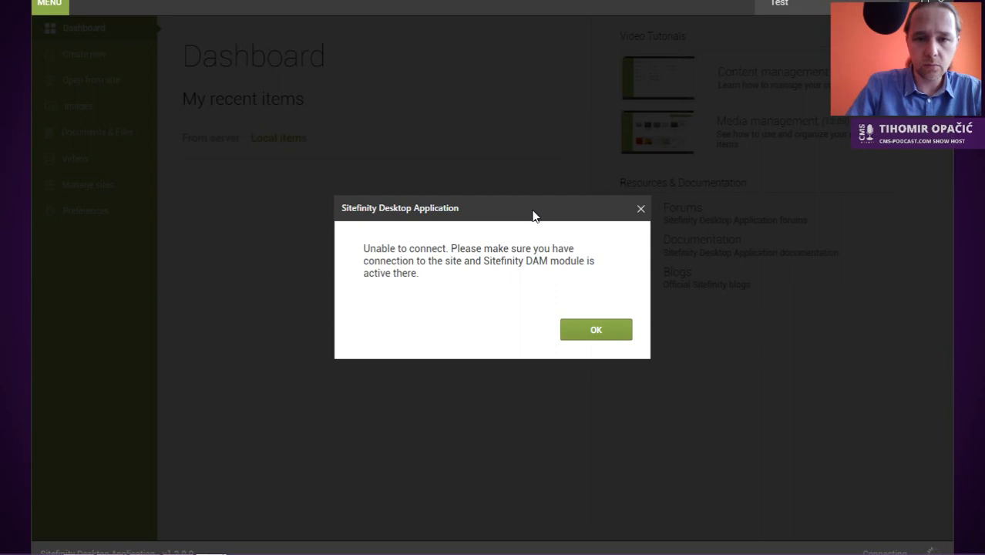
left_click(596, 333)
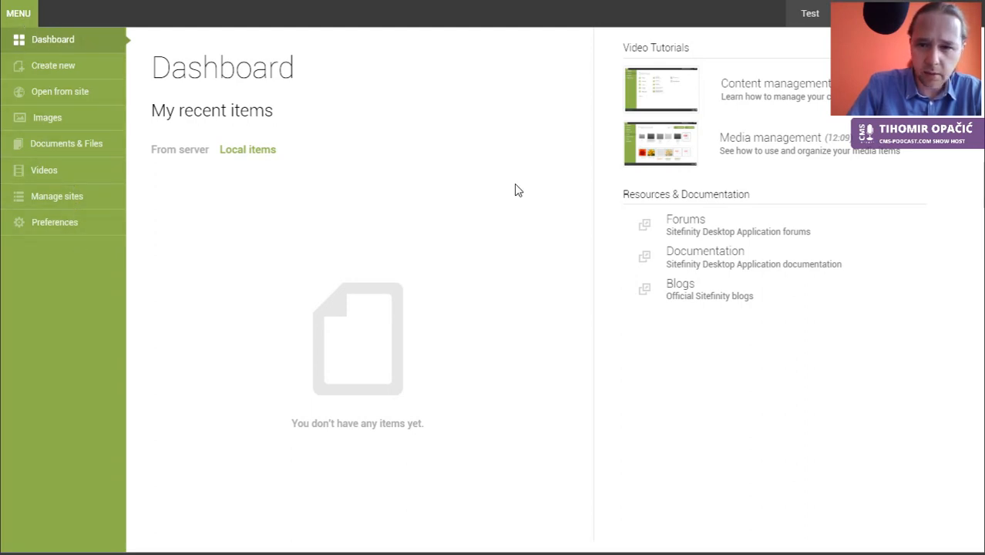
Step: Browse Preferences, Dashboard recent items, Create new and Open from site, ending on Manage sites
left_click(31, 222)
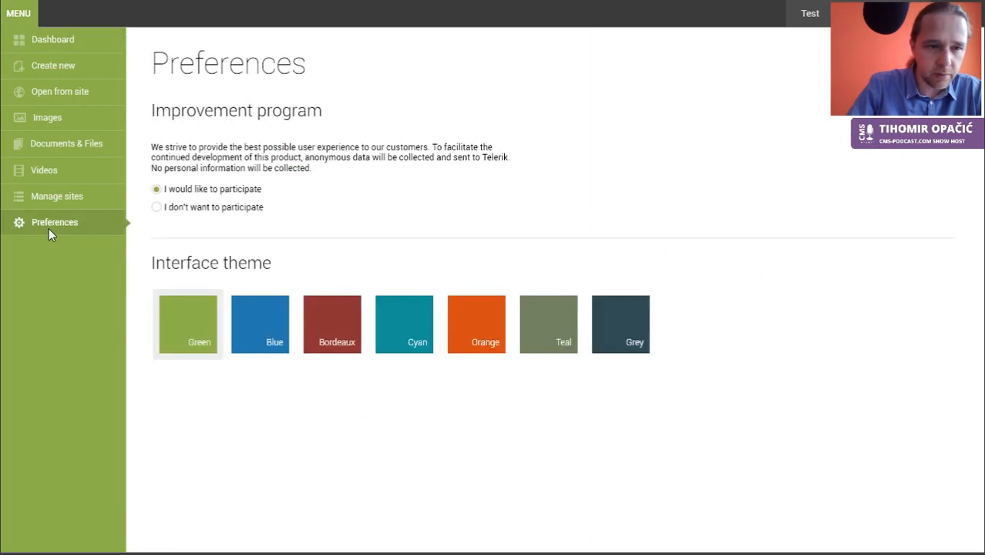
left_click(42, 41)
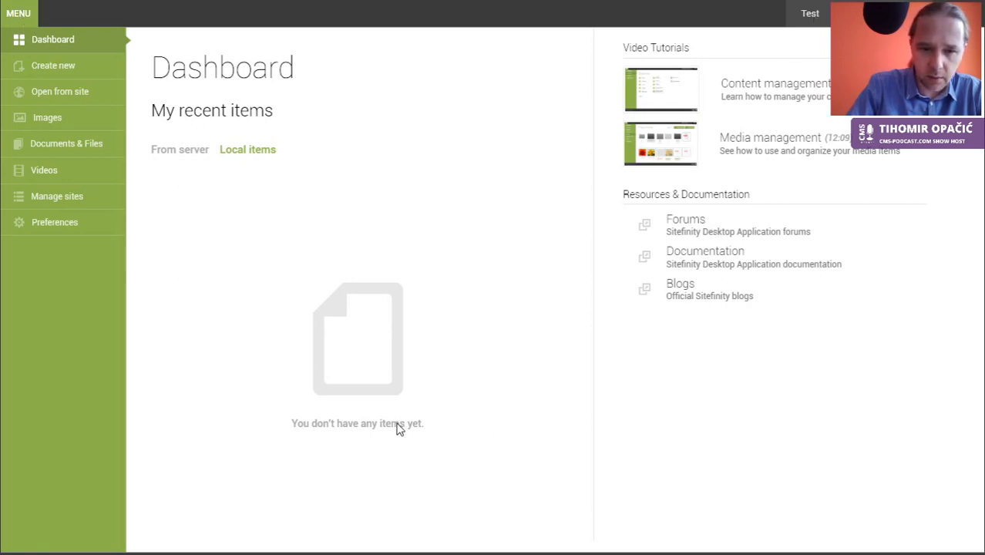
left_click(209, 154)
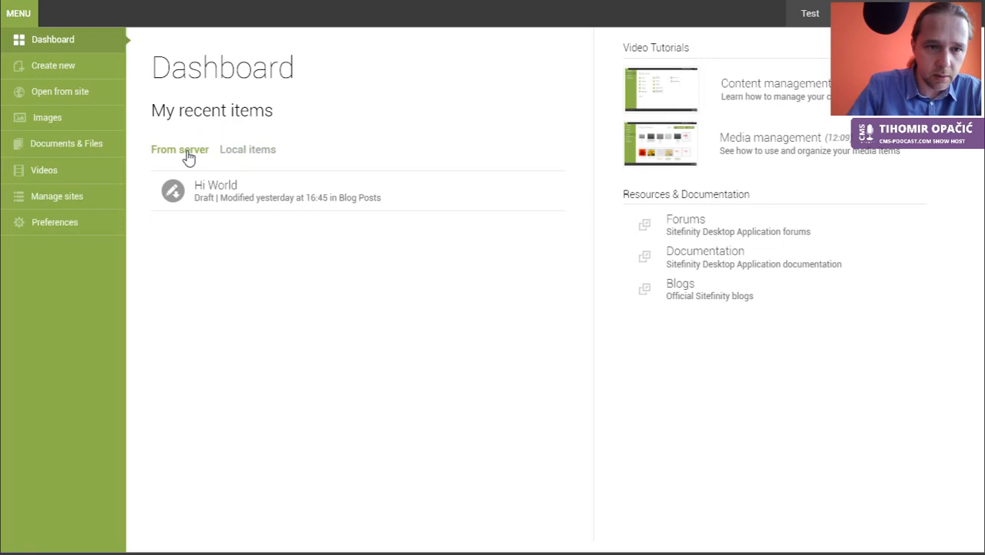
left_click(245, 151)
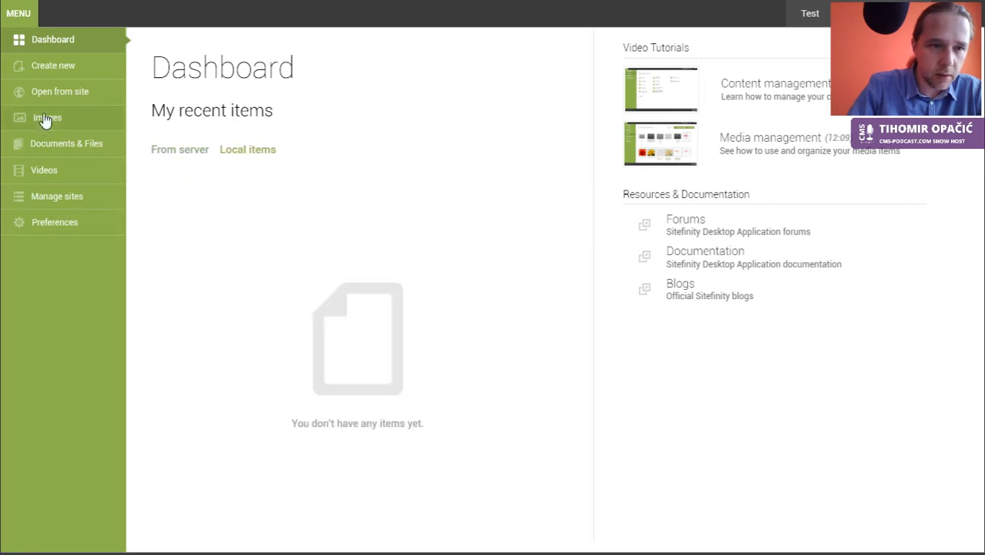
left_click(46, 72)
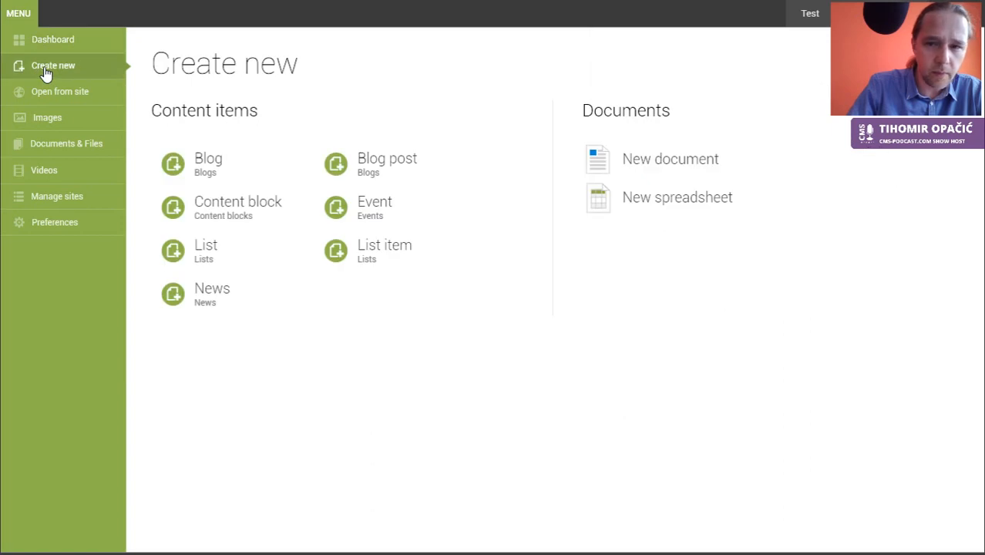
left_click(45, 98)
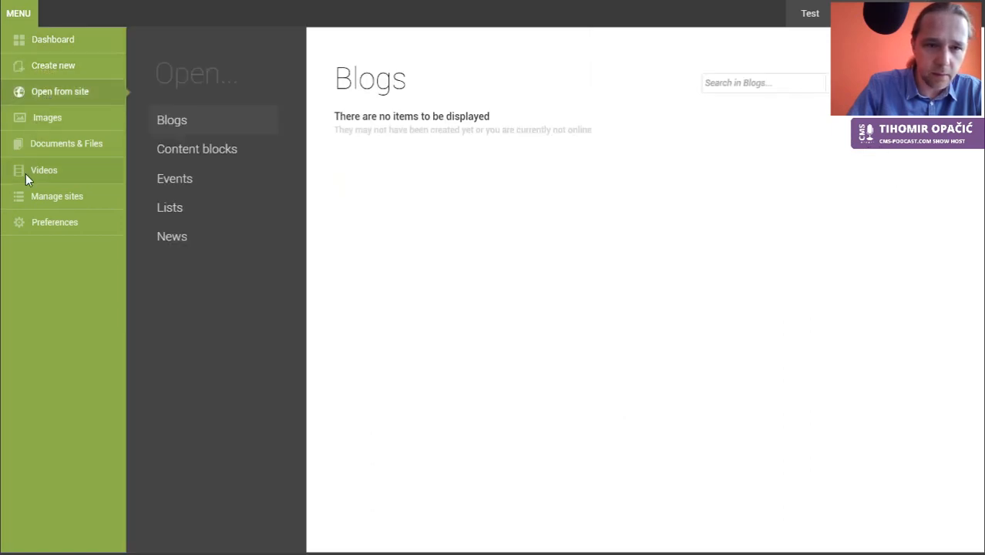
left_click(46, 223)
left_click(60, 199)
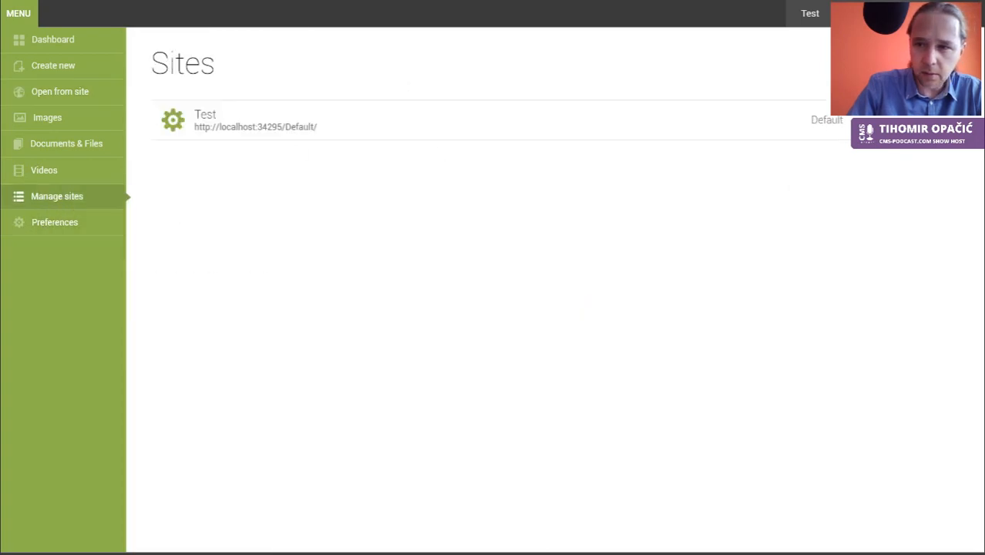
Step: Start a site connection, pasting the local site URL and /CMS_Podcast_Review path as Site Name
left_click(902, 64)
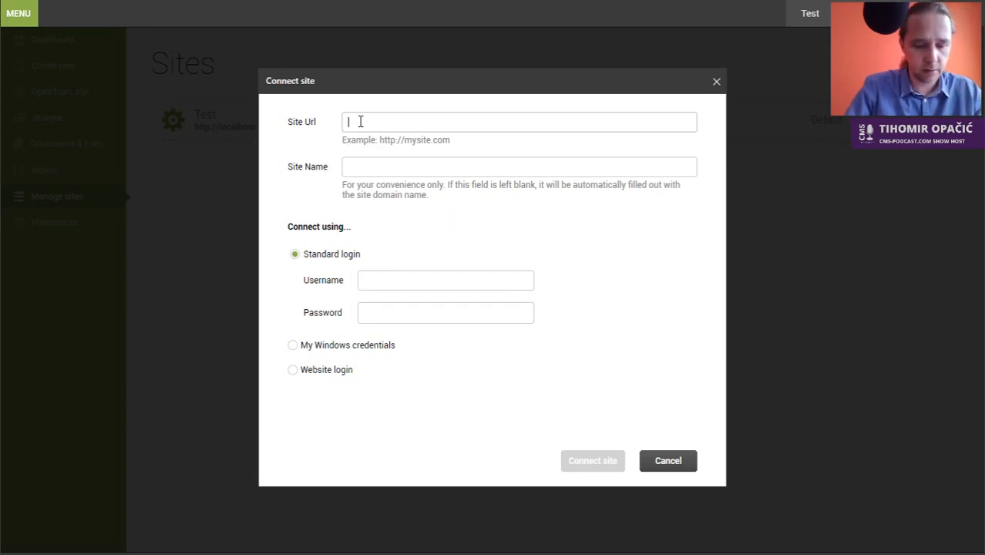
key("alt+Tab")
key("Tab")
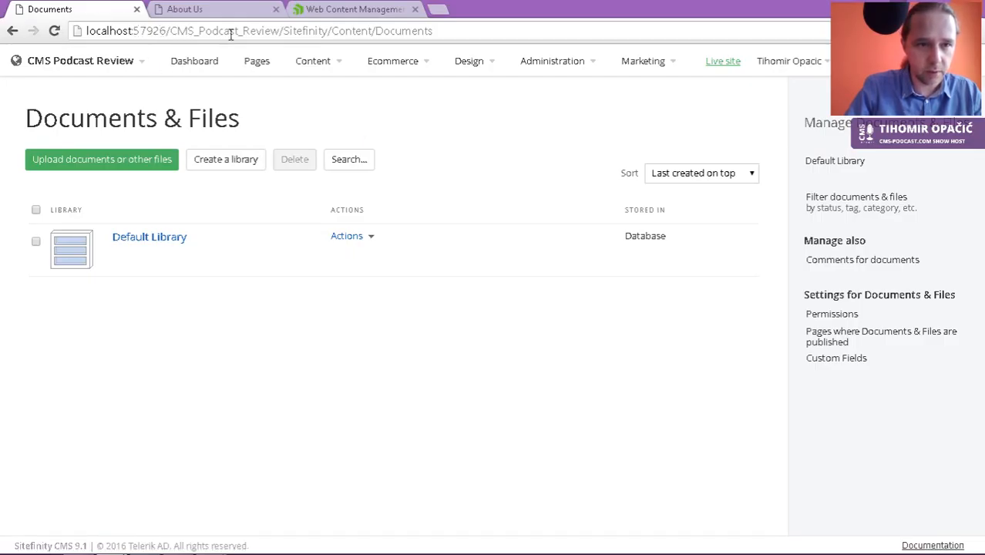
left_click_drag(282, 31, 38, 37)
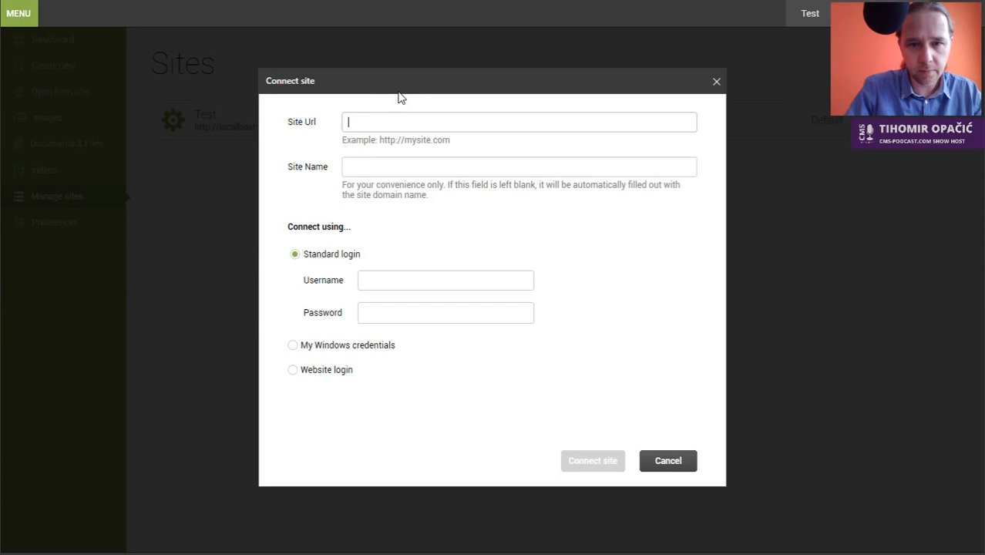
type("http://localhost:57926/CMS_Podcast_Review/")
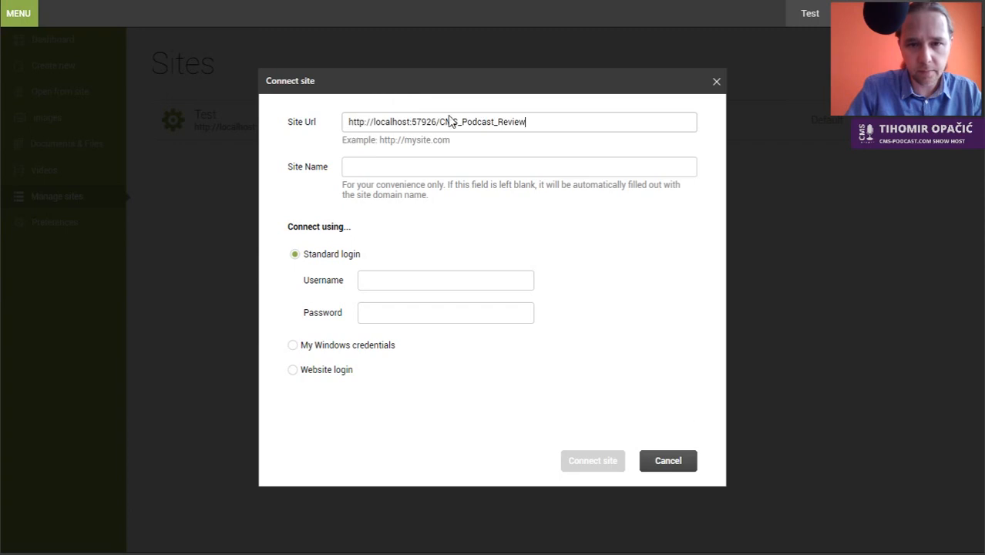
left_click(427, 166)
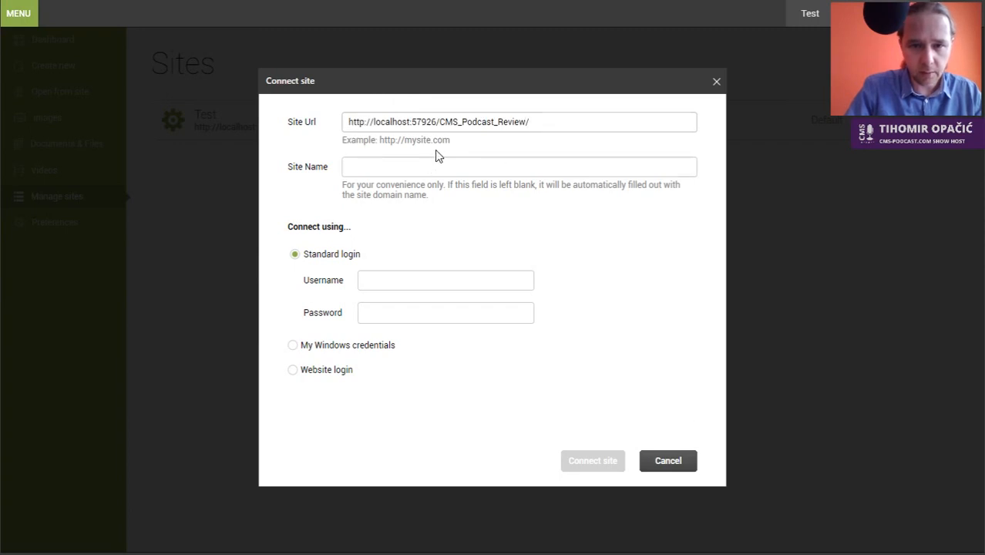
left_click_drag(437, 121, 520, 123)
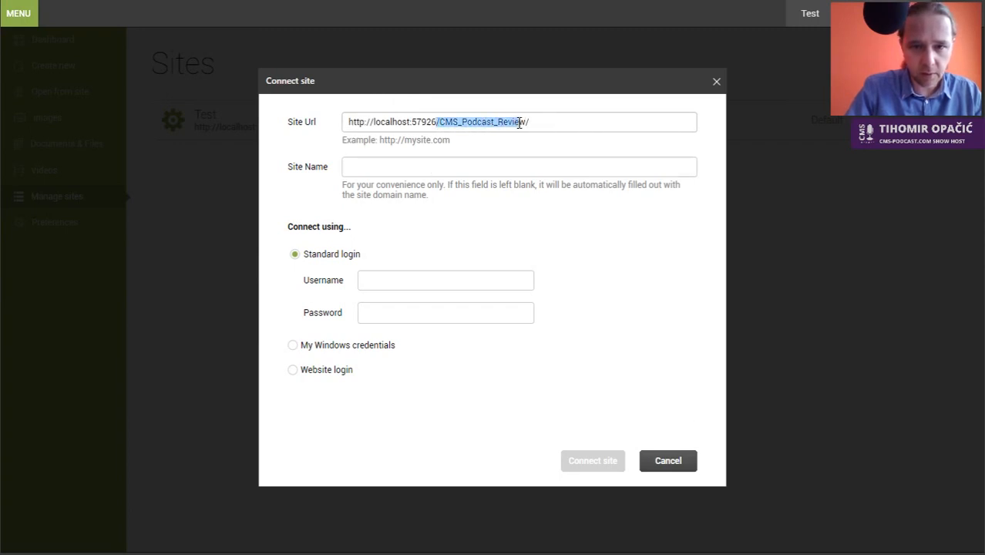
key("ctrl+c")
left_click(376, 164)
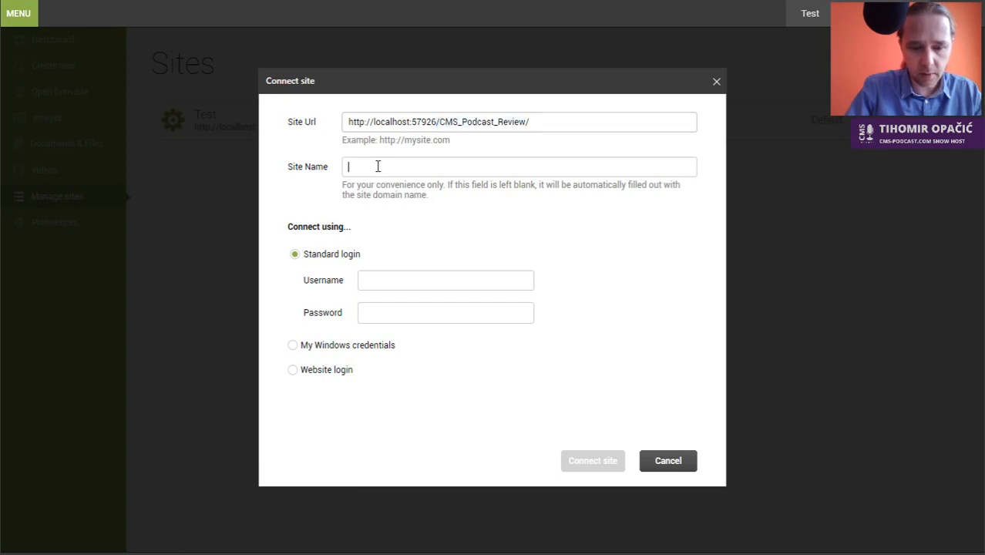
key("ctrl+v")
Step: Enter the admin username and the account password, then connect the site
left_click(375, 281)
type("admin")
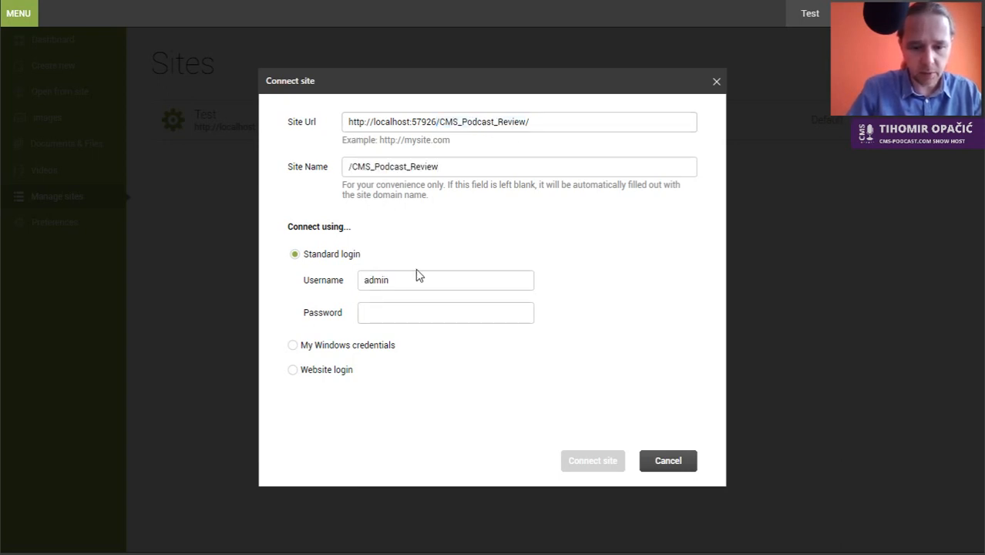
key("Tab")
type("•••••••••")
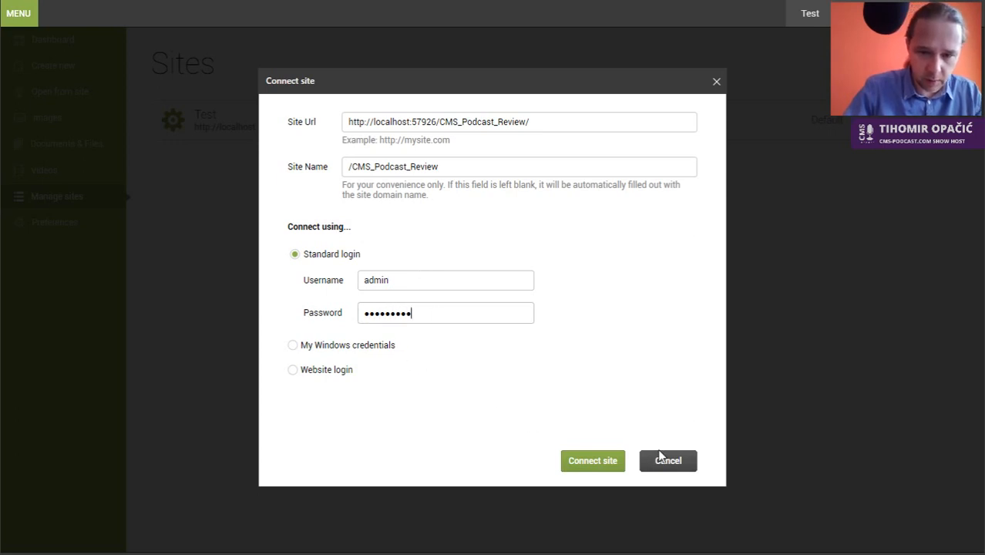
left_click(587, 464)
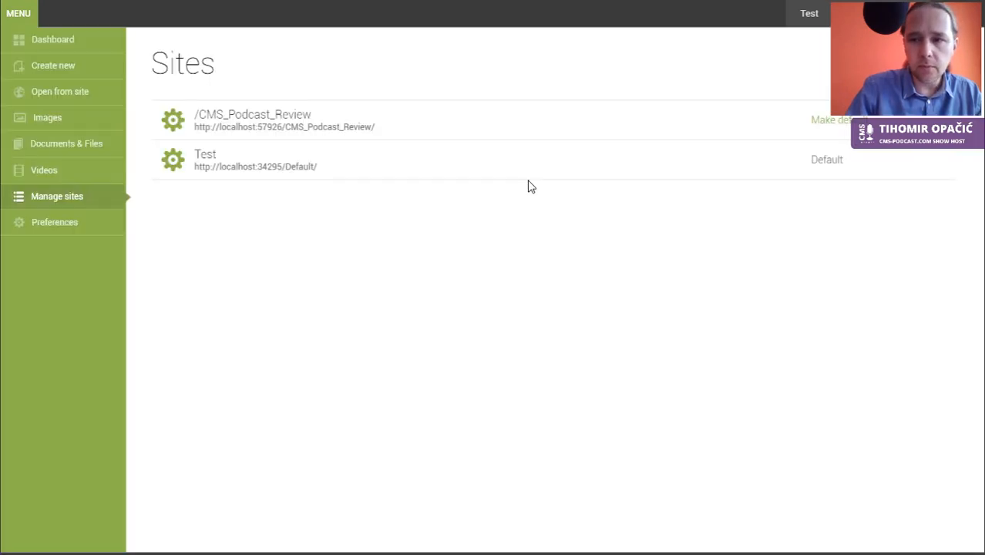
Step: Make /CMS_Podcast_Review the default site, select it as active, and view its image libraries
left_click(848, 122)
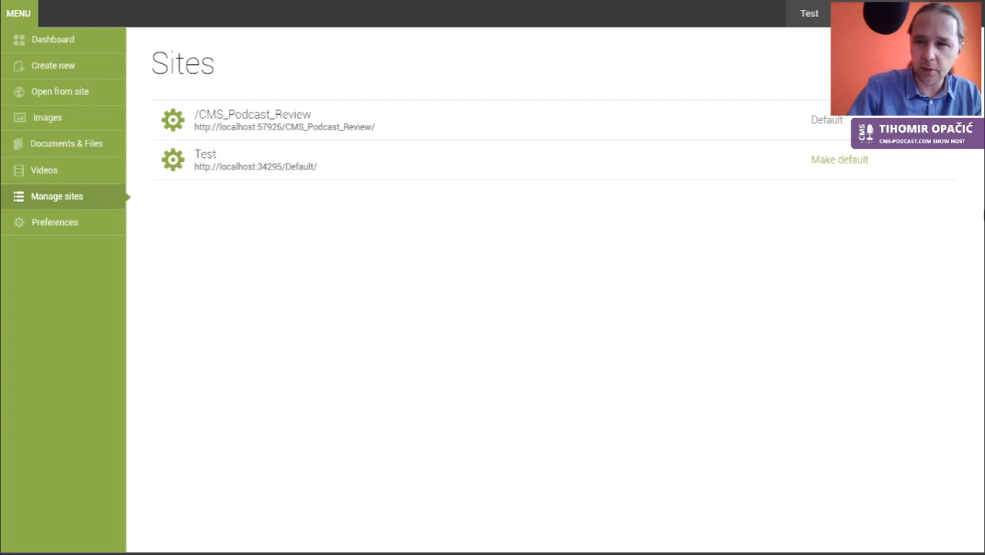
left_click(51, 42)
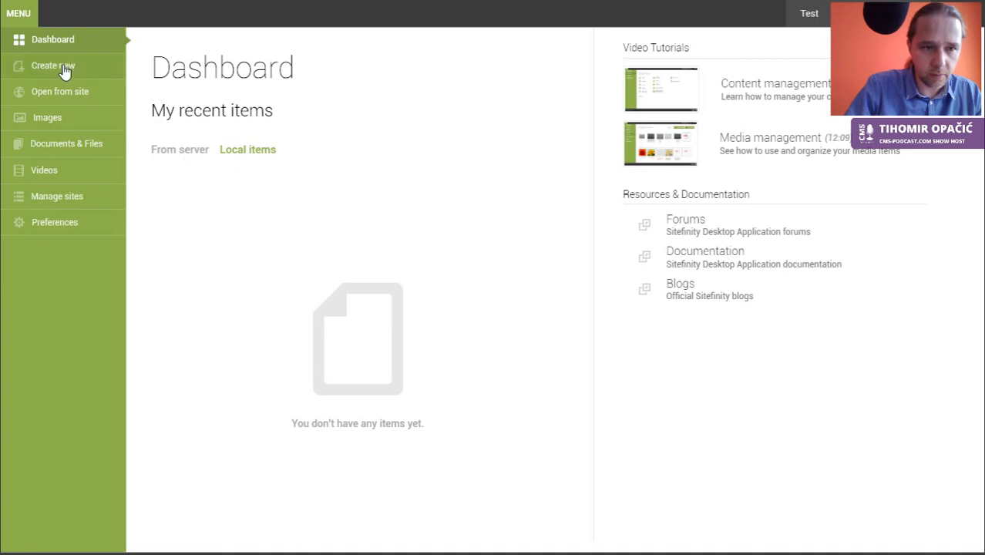
left_click(48, 118)
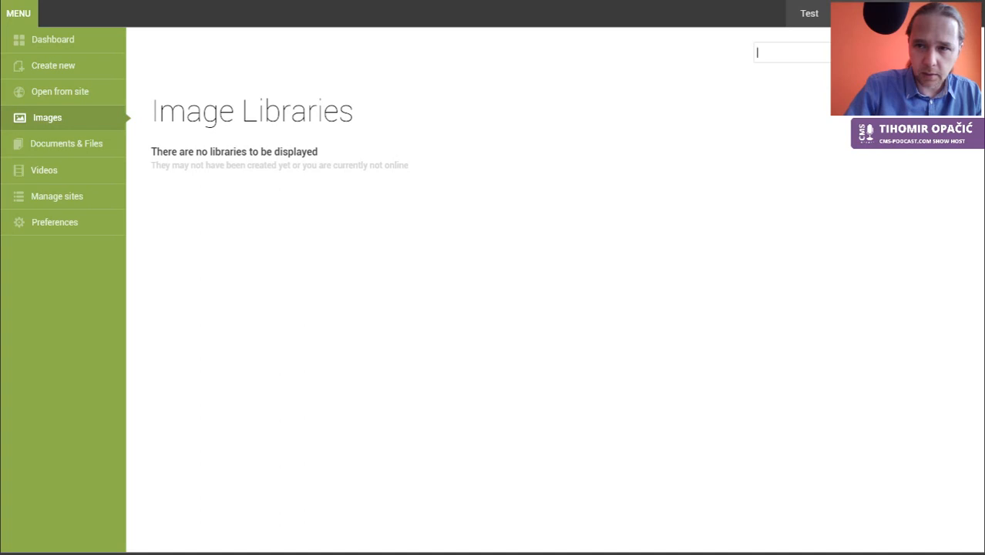
left_click(871, 14)
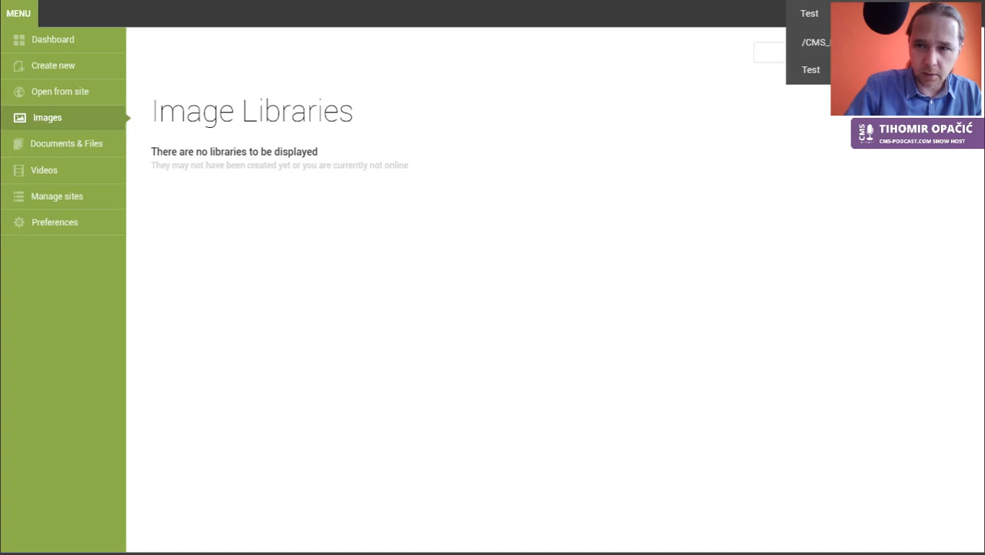
left_click(848, 41)
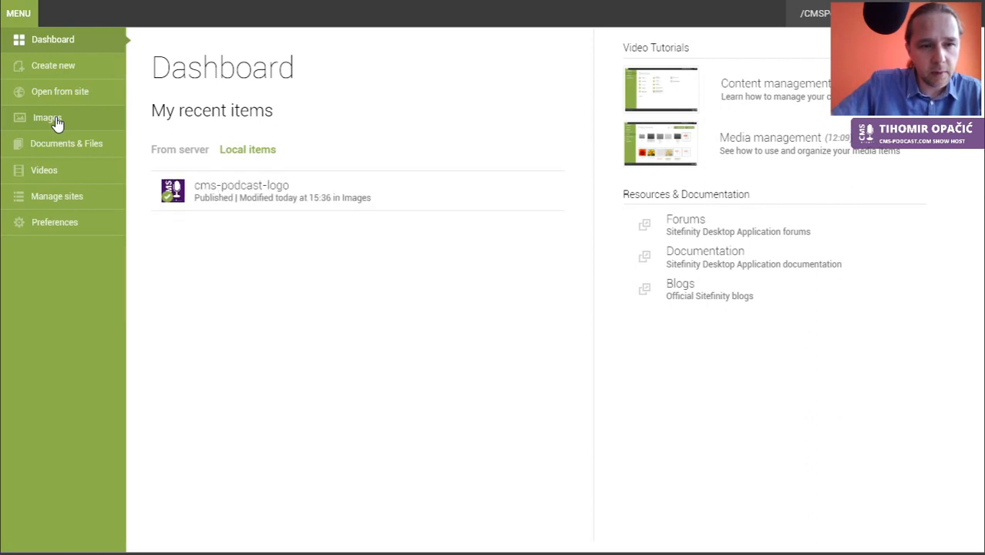
left_click(56, 124)
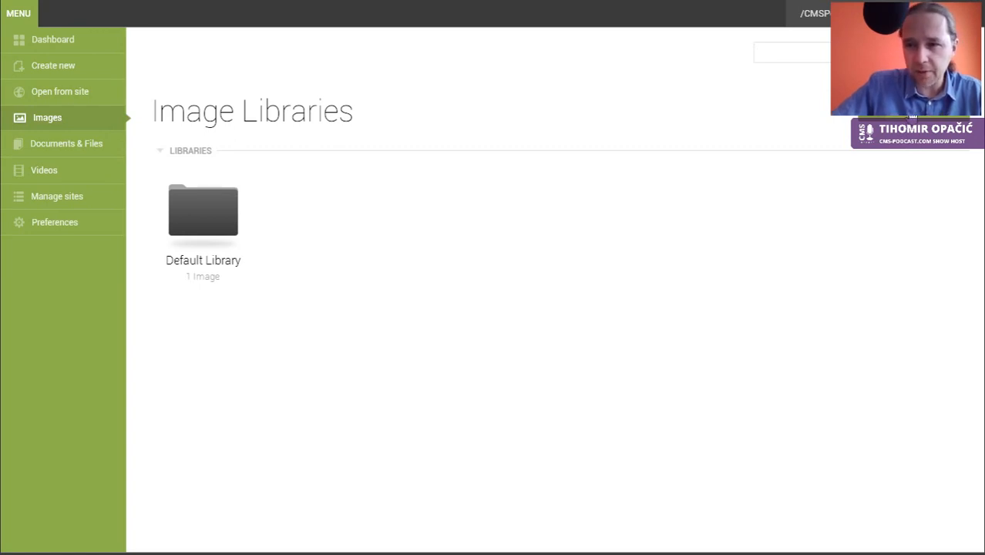
Step: Create a new image library named 'Imagery' and open it
left_click(913, 115)
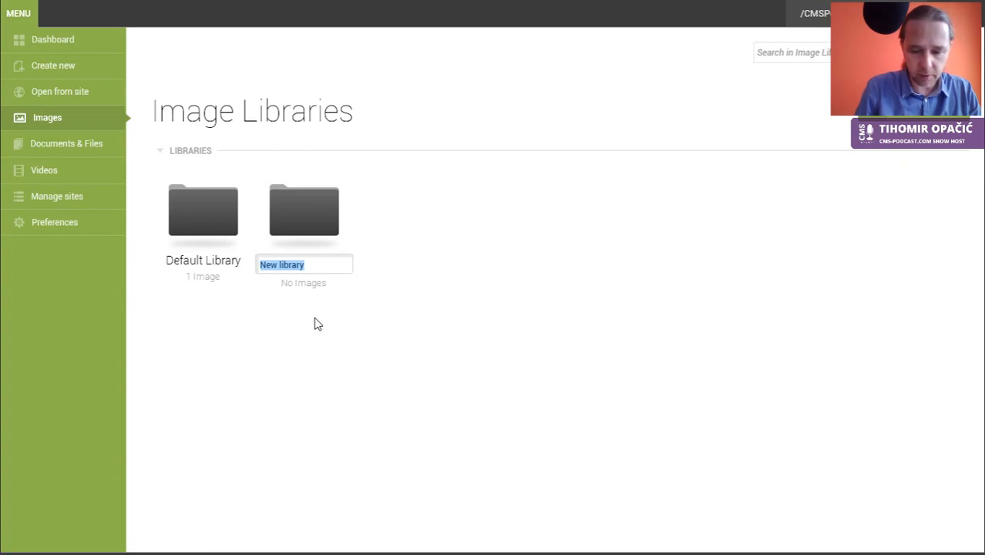
type("Imagerz")
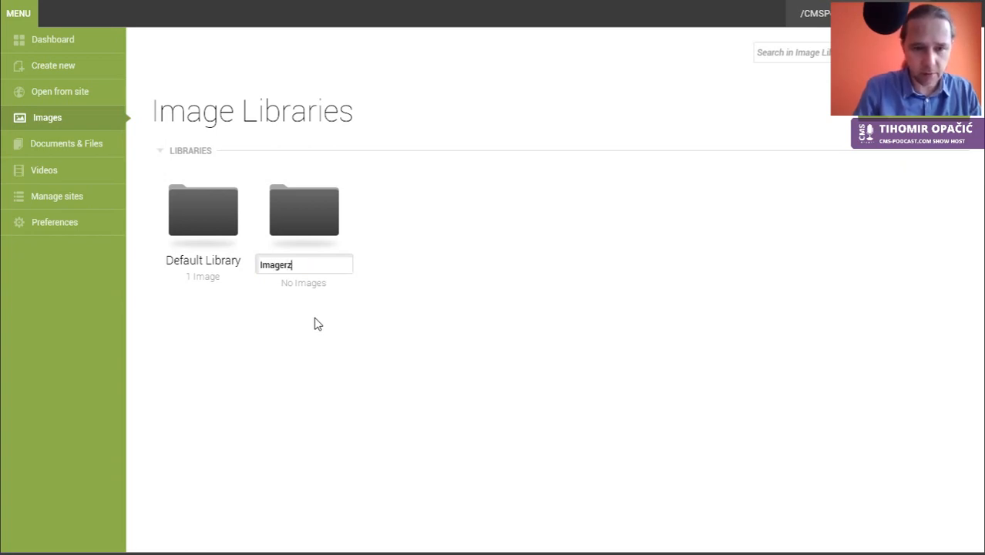
key("BackSpace")
type("y")
key("Return")
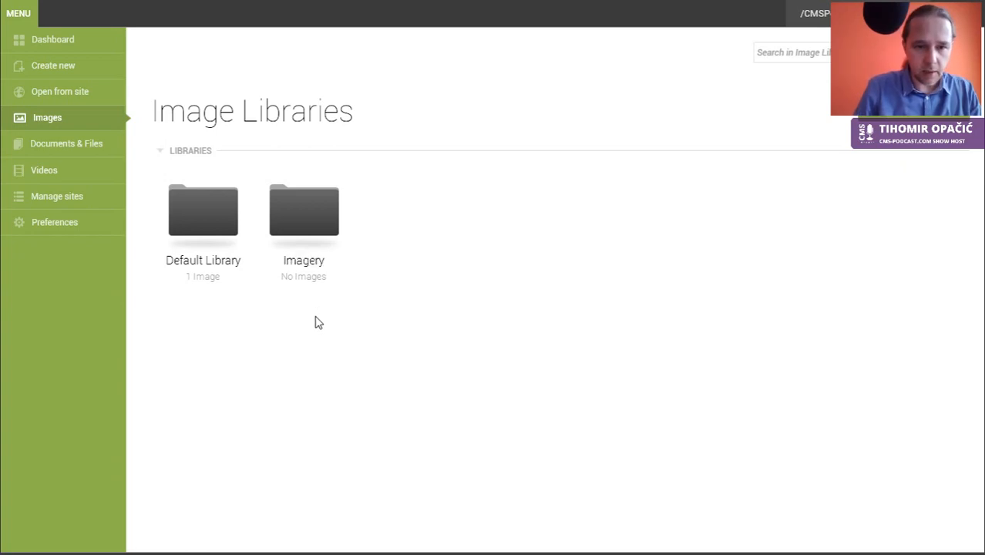
left_click(314, 227)
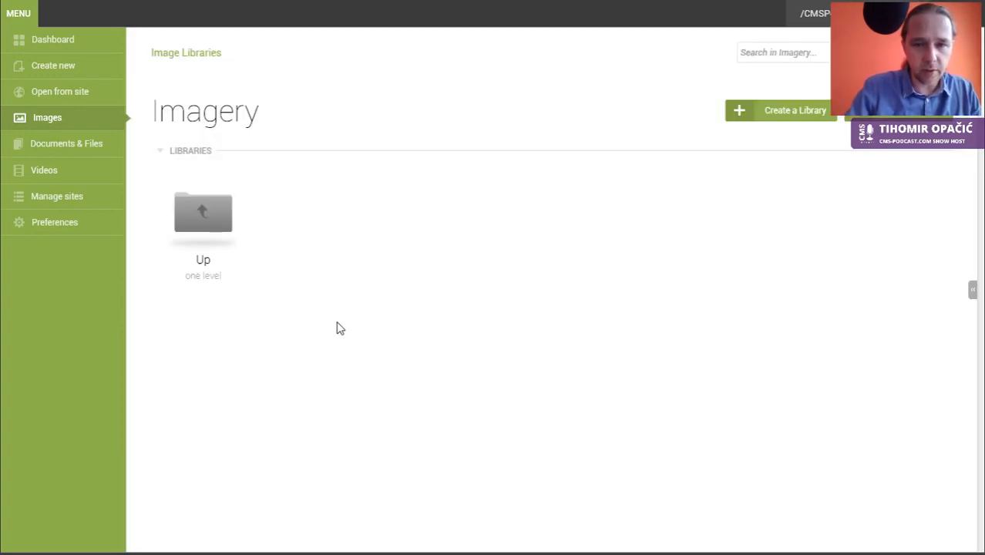
key("alt+Tab")
key("alt+Tab")
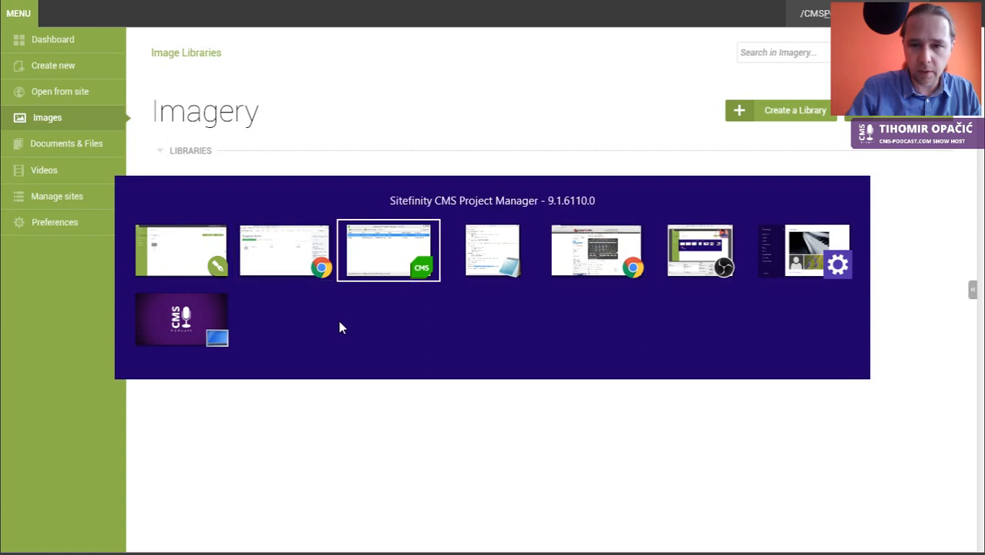
key("alt+Tab")
key("alt+Tab")
key("alt+Tab")
key("alt+Tab")
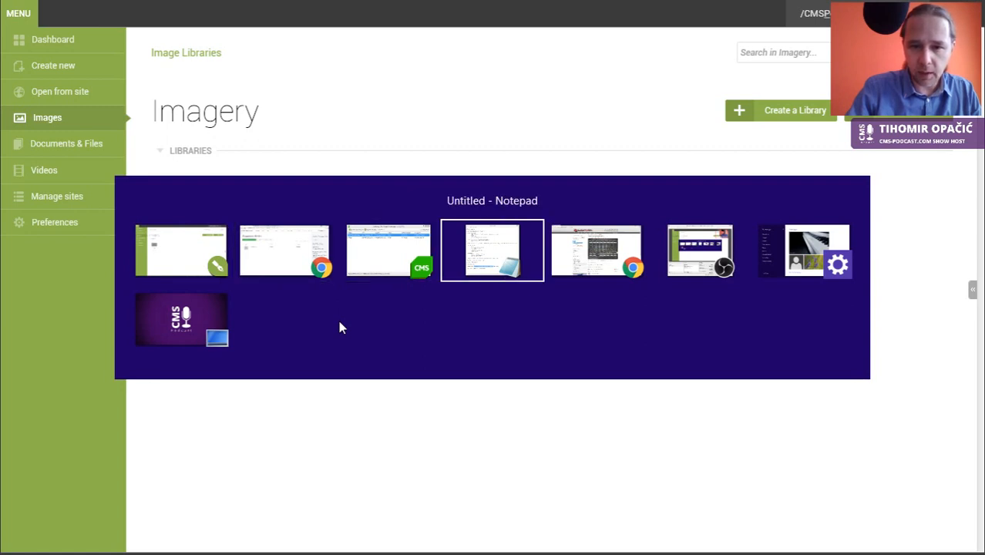
key("alt+Tab")
key("alt+Tab")
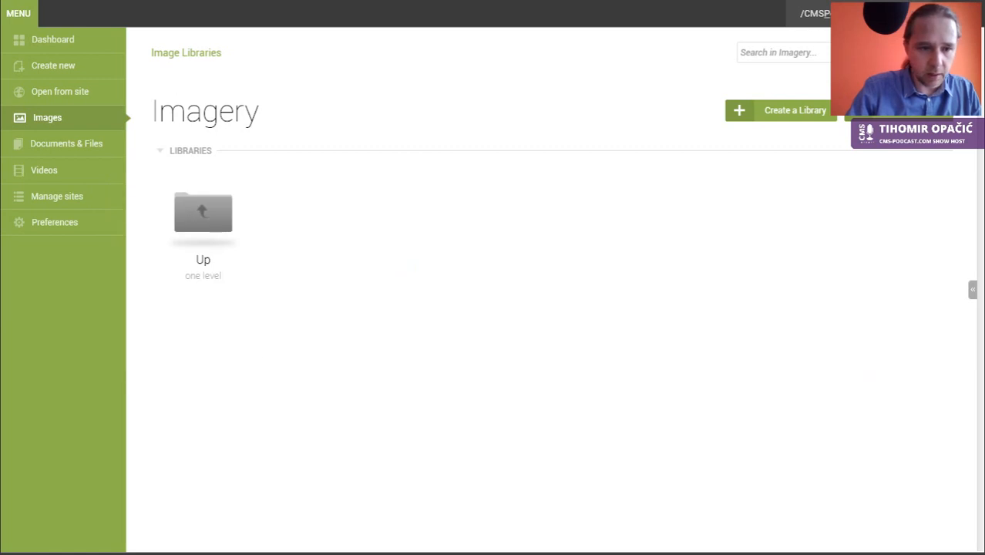
Step: Upload the Gallery folder from D:\Sitefinity Presentation into Imagery, open it, and return to the browser
key("super+e")
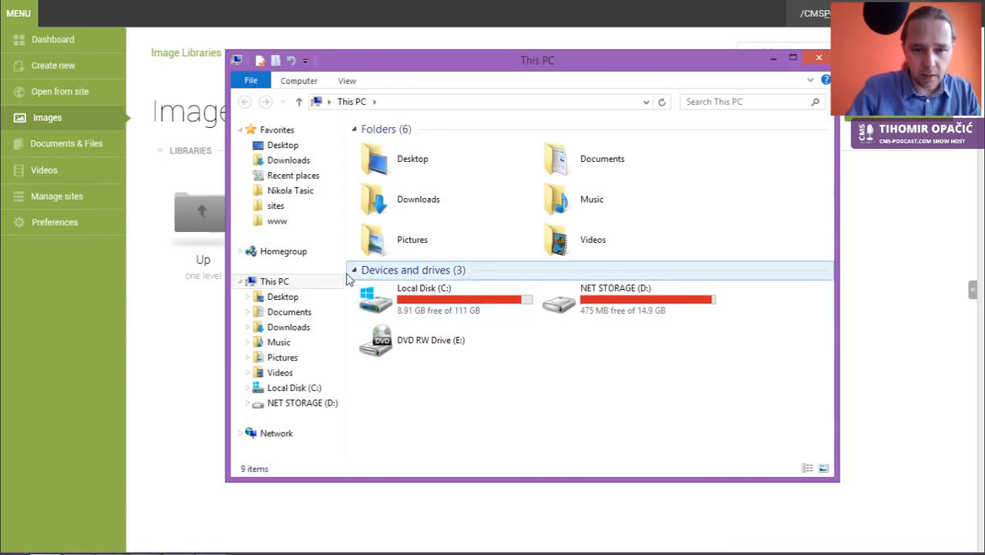
left_click(297, 405)
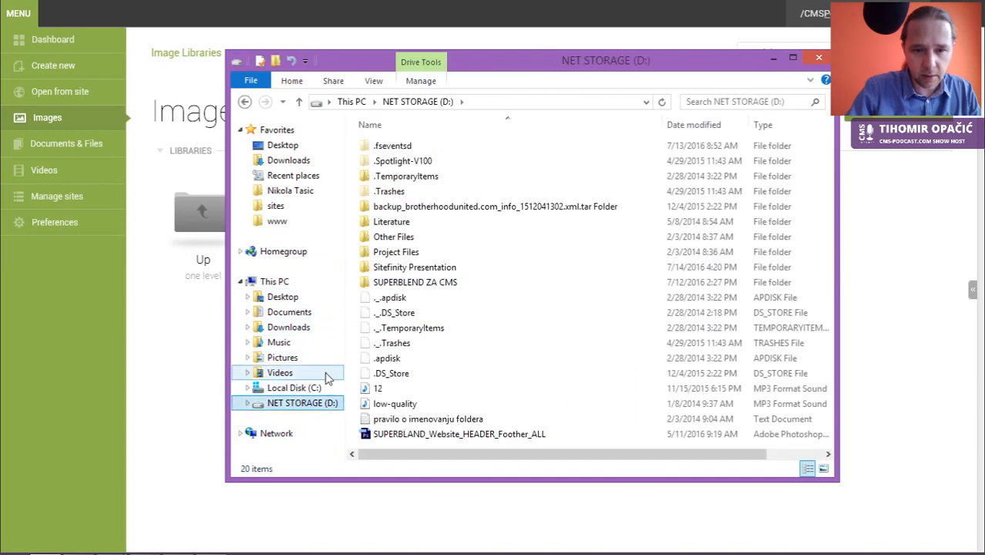
double_click(411, 269)
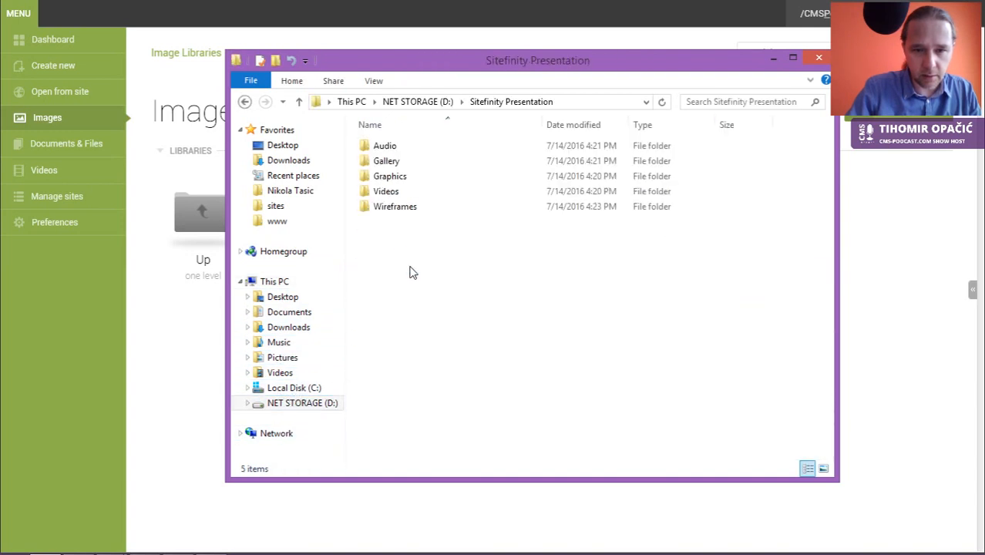
left_click(387, 165)
left_click_drag(387, 165, 908, 293)
left_click_drag(907, 328, 906, 327)
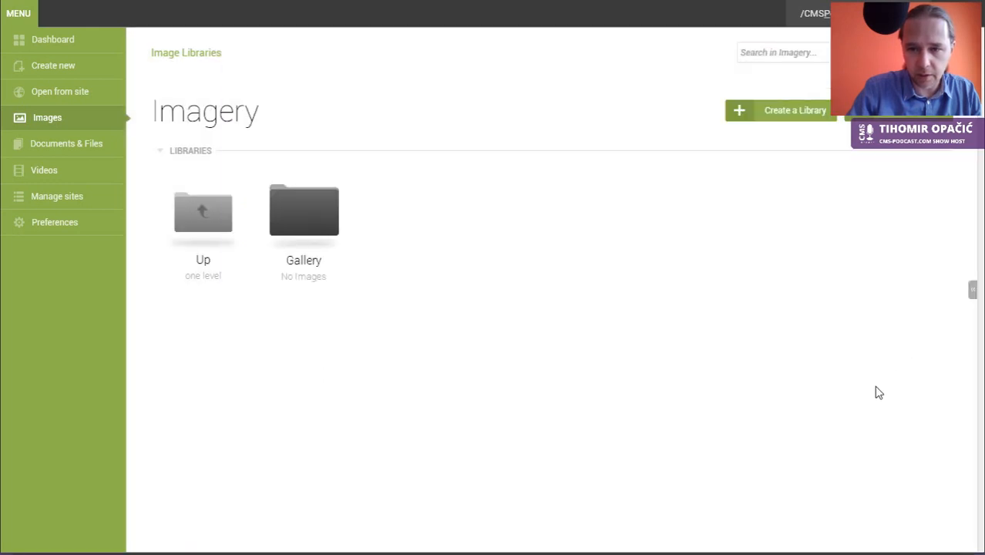
left_click(310, 208)
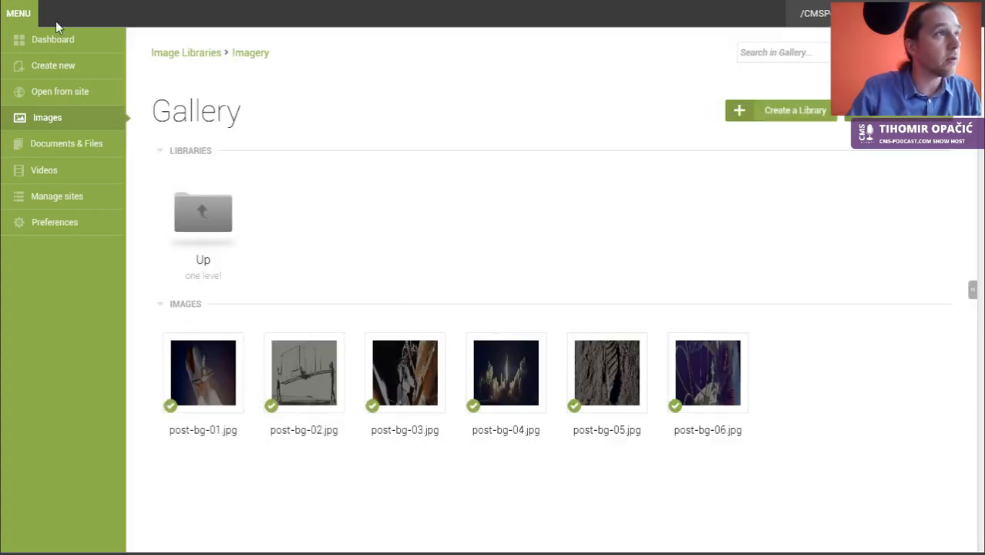
key("alt+Tab")
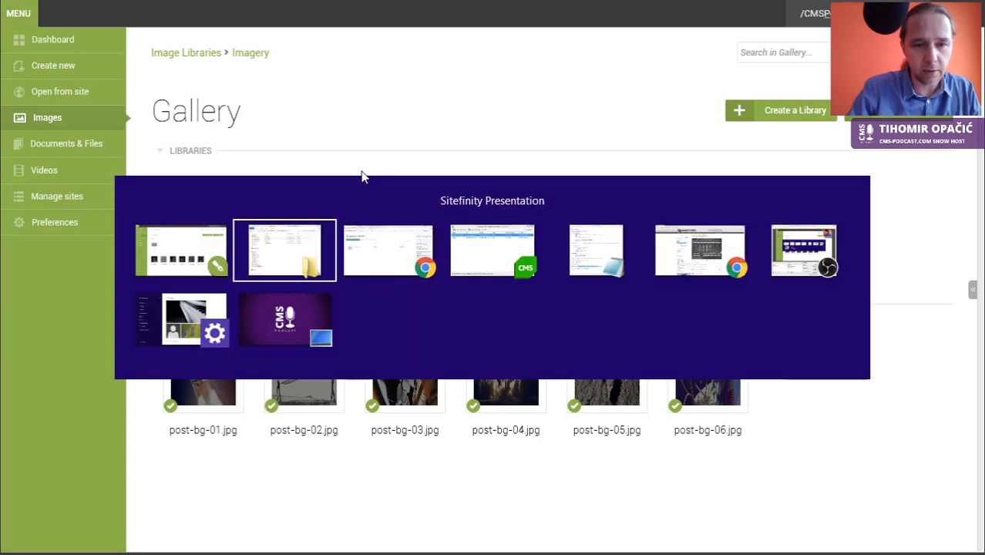
key("alt+Tab")
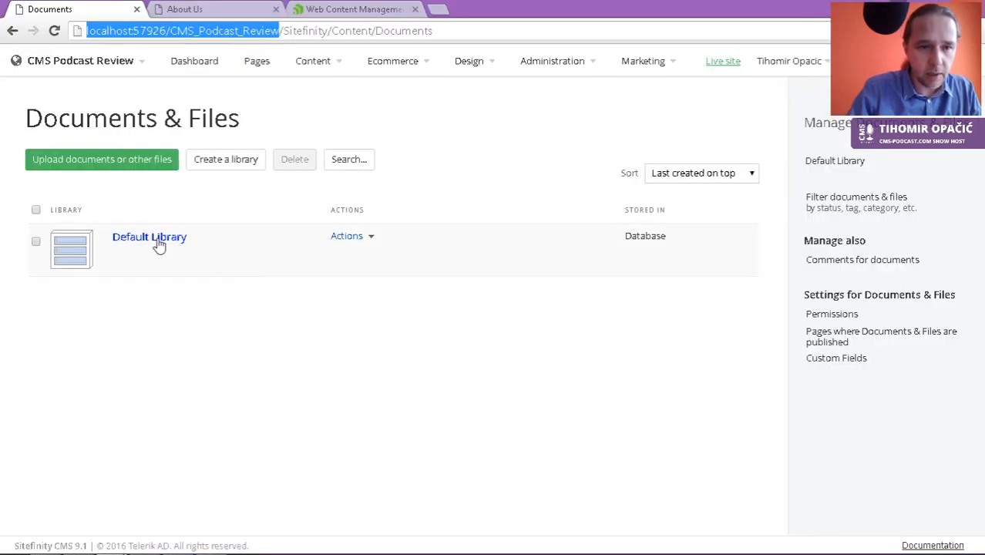
Step: Try opening Content > Images, then cancel at the User Already Logged In notice
left_click(317, 63)
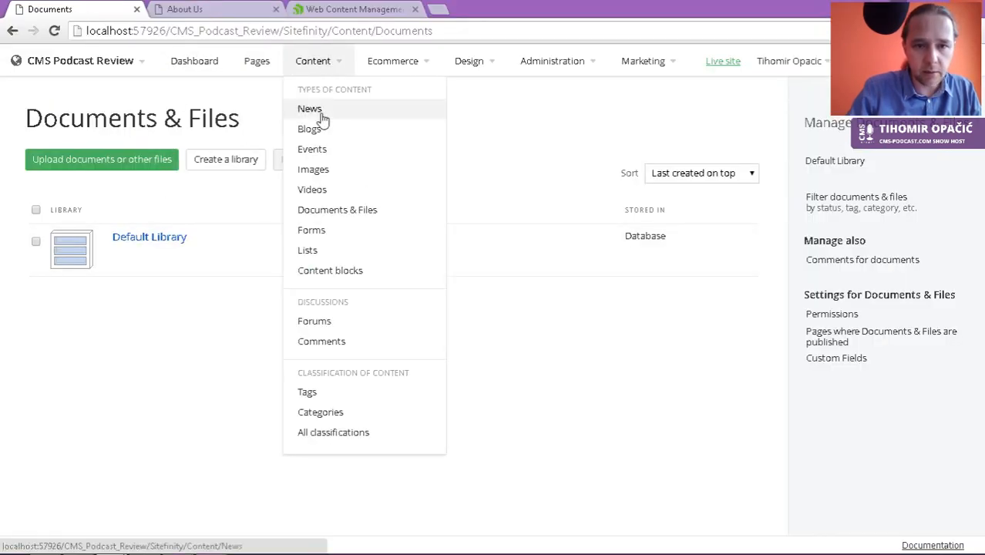
left_click(323, 171)
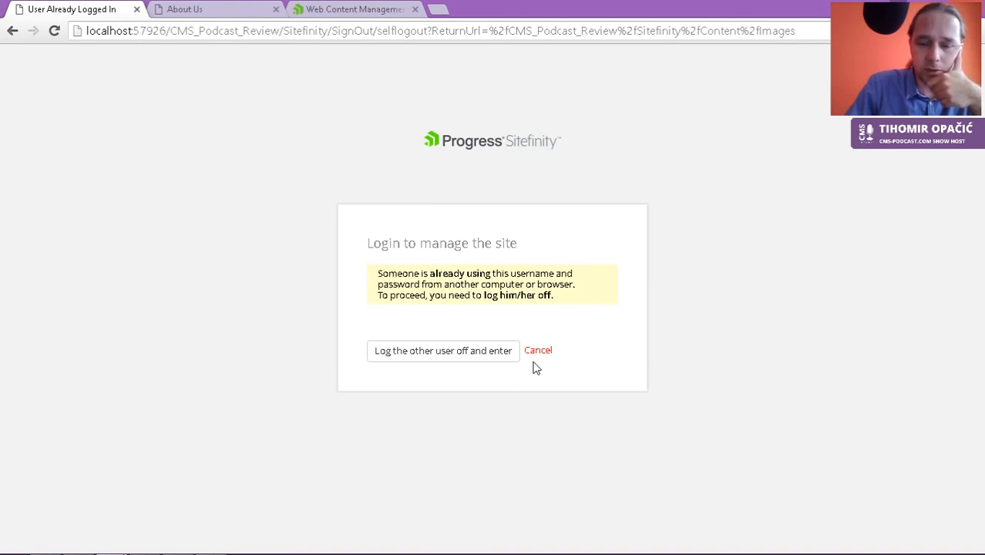
left_click(484, 354)
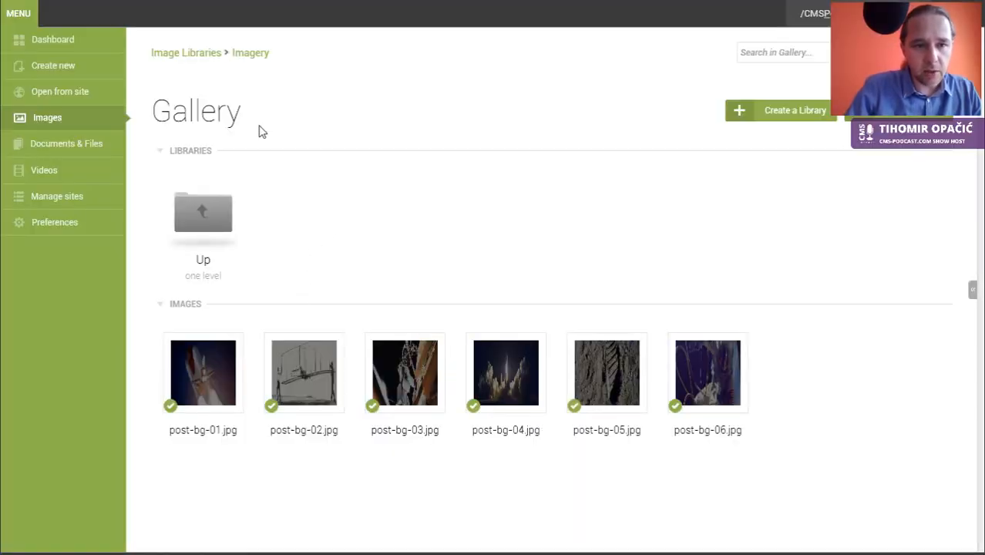
Step: Add the Wireframes folder as a new document library
left_click(93, 150)
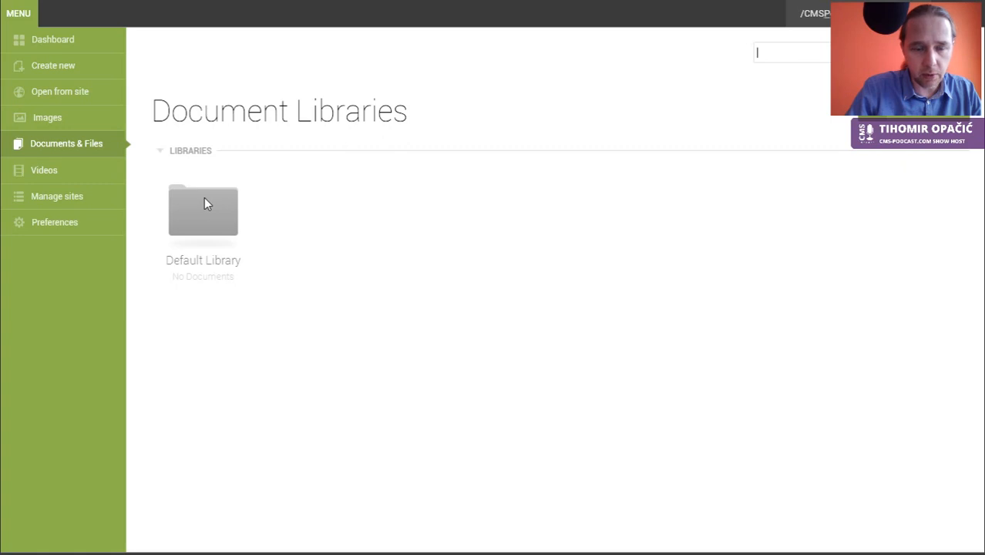
key("alt+Tab")
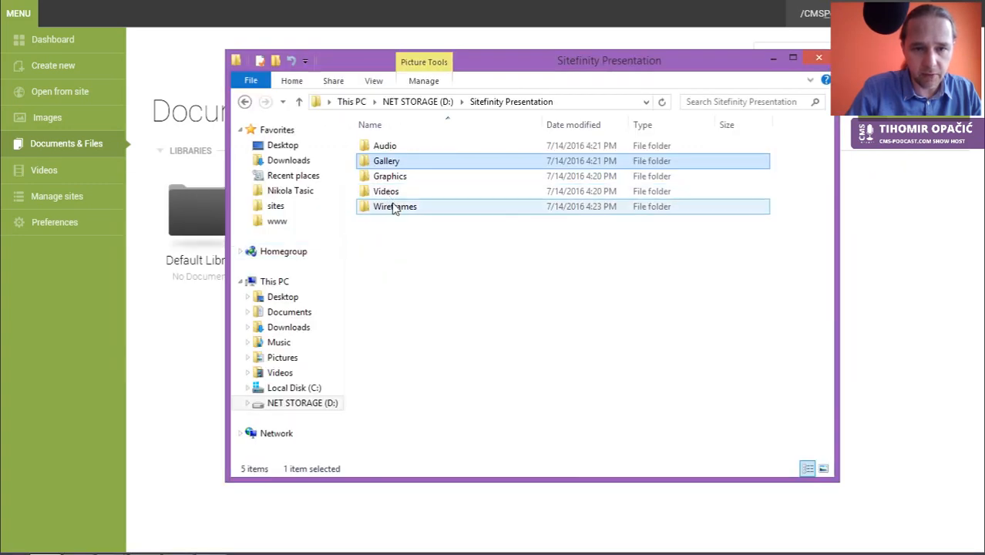
left_click_drag(395, 208, 202, 379)
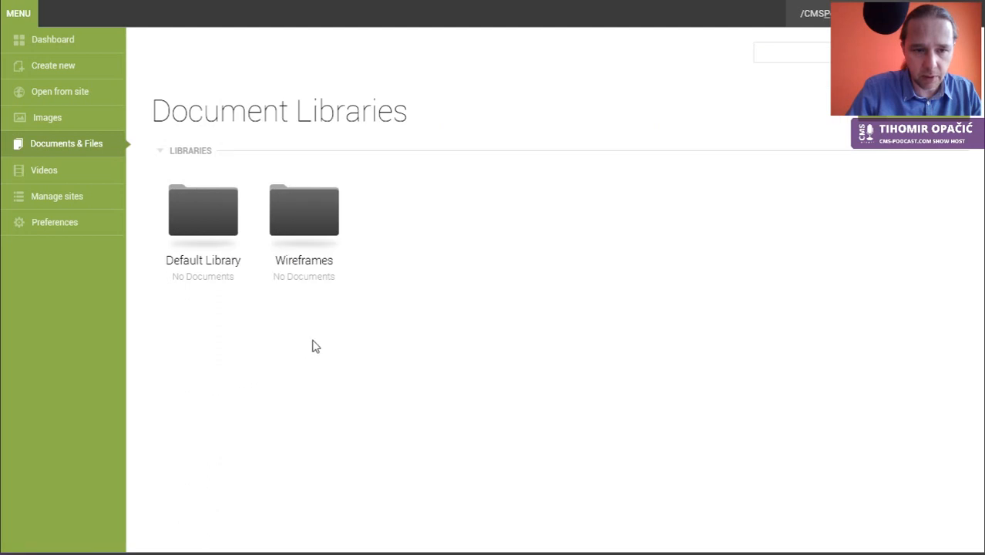
Step: Bring the Videos folder over and open the video libraries' Default Library
key("alt+Tab")
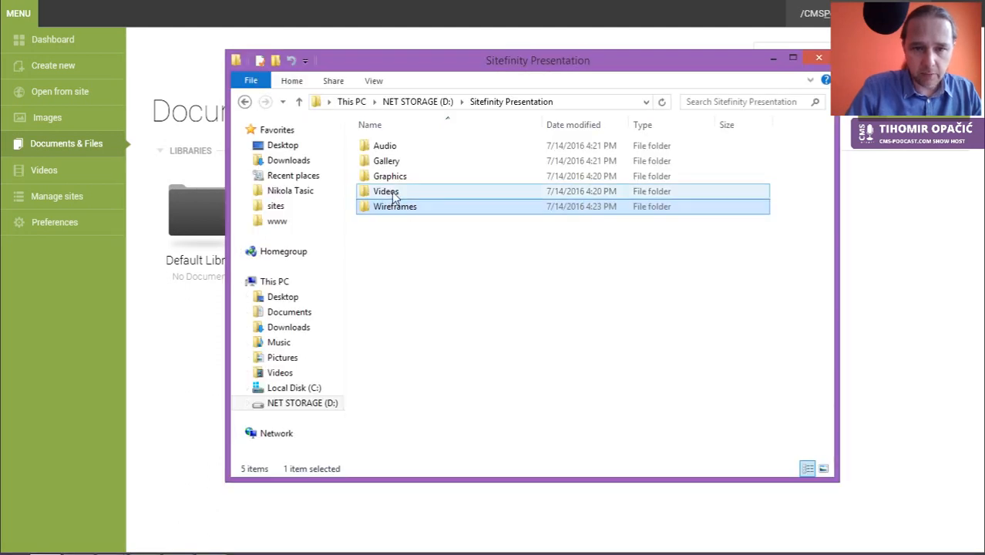
left_click_drag(394, 195, 40, 213)
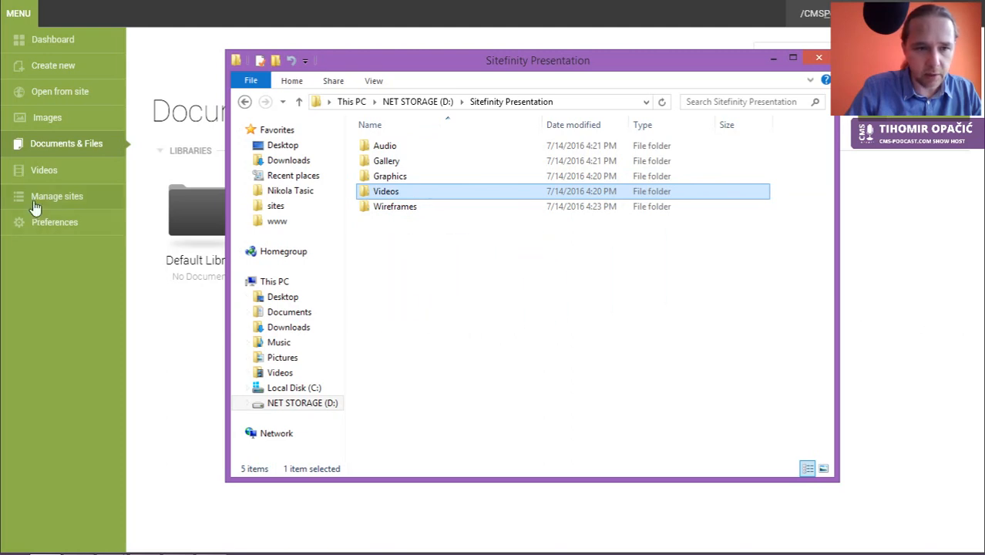
left_click(44, 170)
left_click(203, 212)
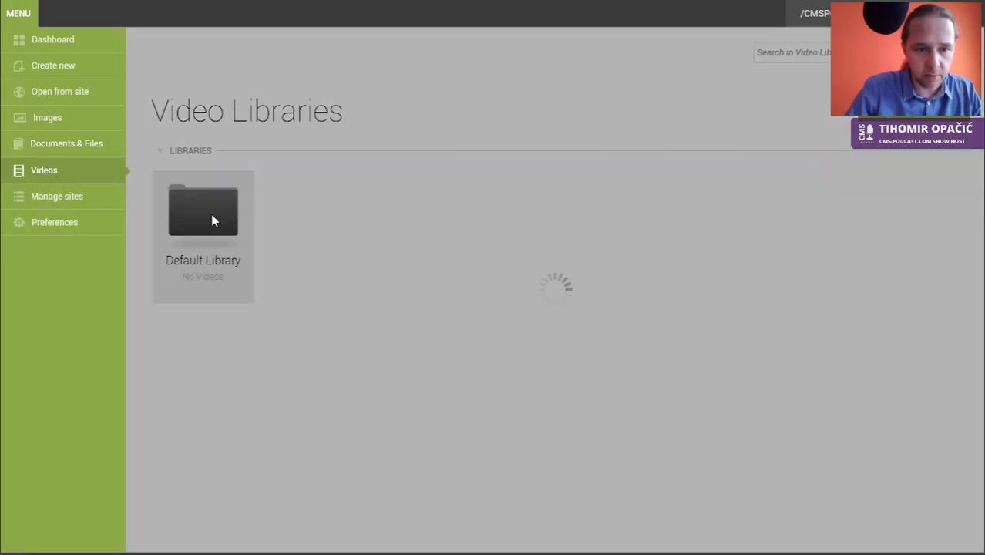
Step: Upload the Videos folder into the default video library, cancelling the file picker
key("alt+Tab")
left_click_drag(373, 193, 871, 242)
left_click(872, 244)
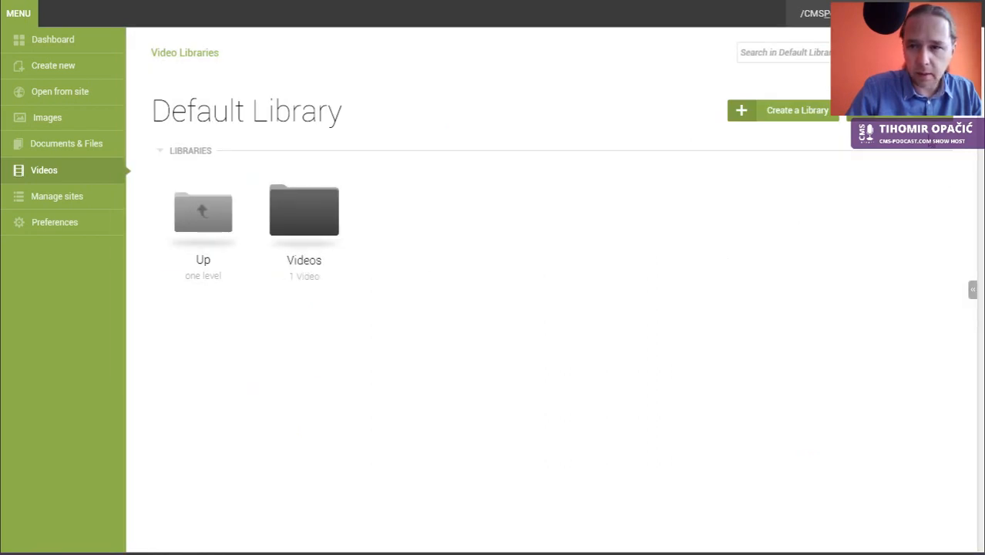
left_click(899, 111)
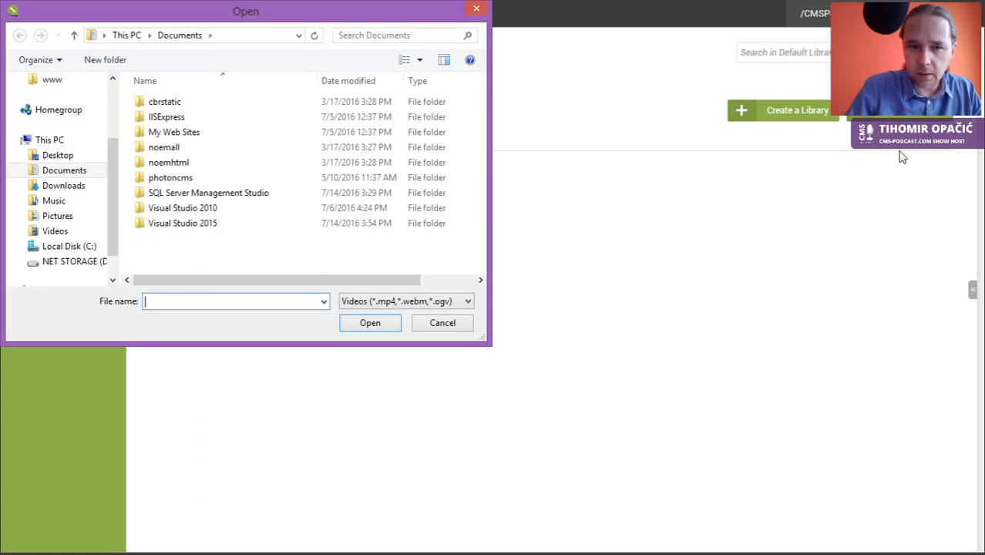
left_click(442, 323)
Step: Add the Audio folder as a new document library
key("alt+Tab")
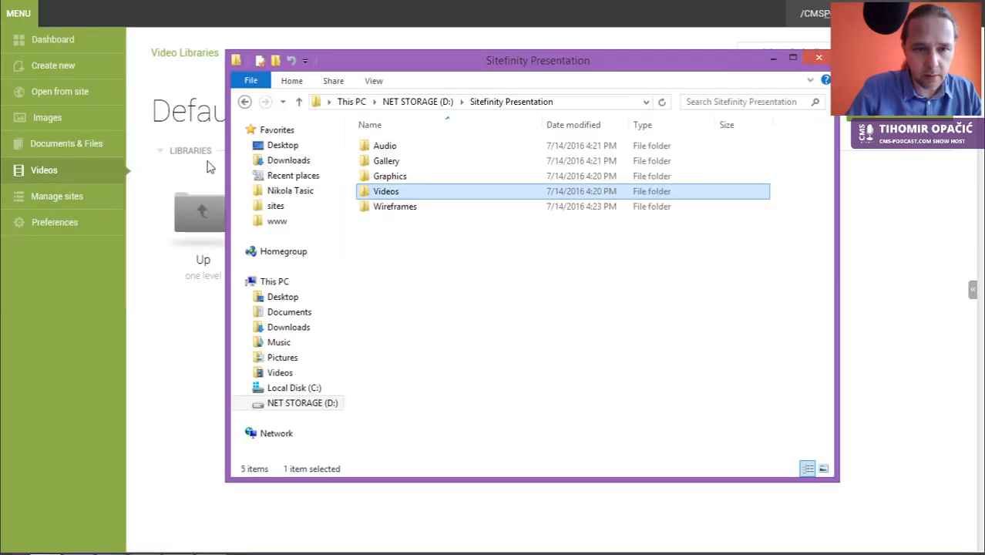
left_click(390, 150)
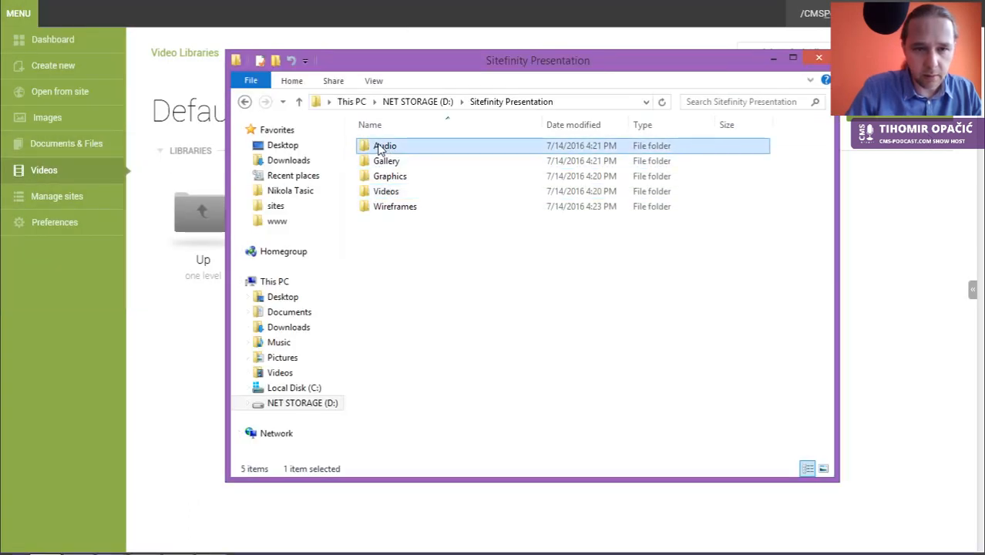
left_click(80, 153)
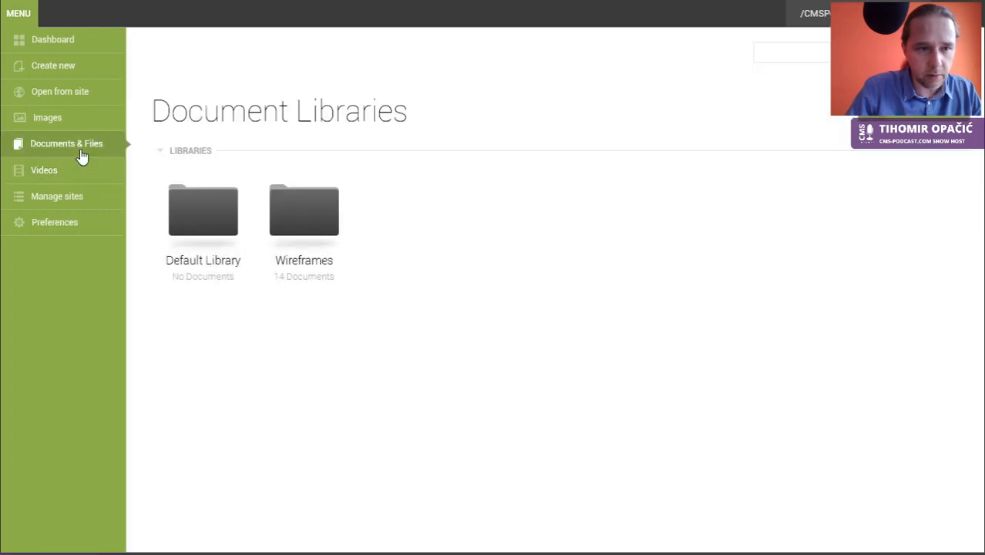
key("alt+Tab")
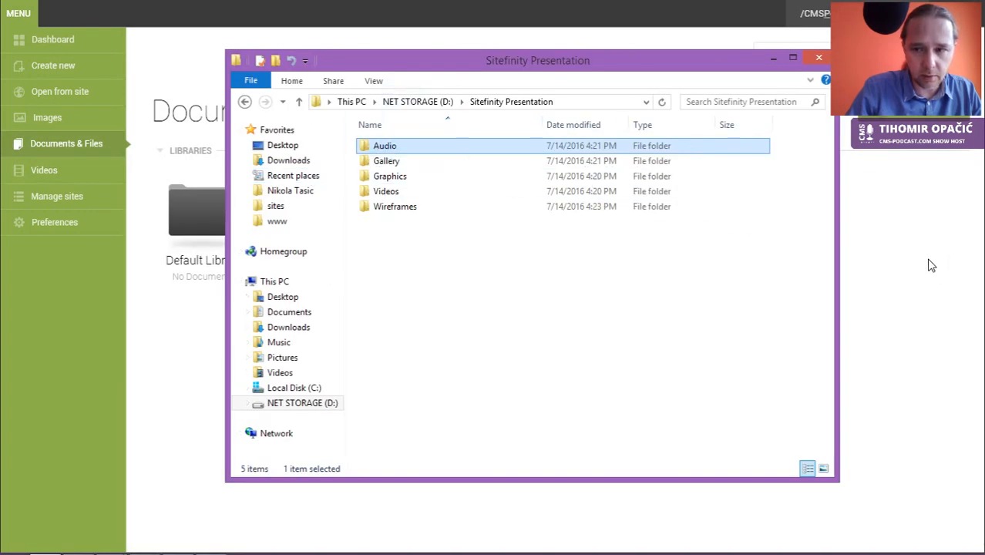
left_click(889, 336)
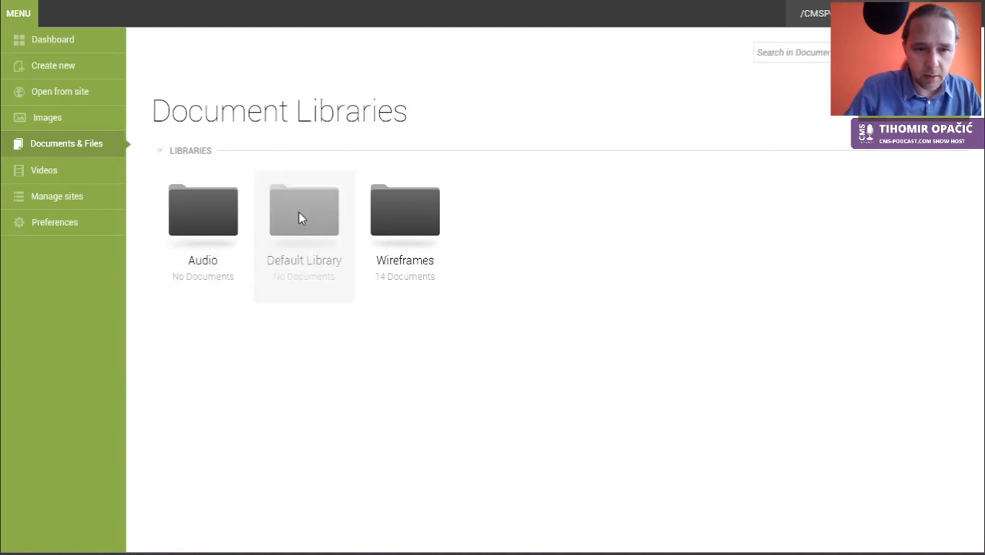
Step: Review the Audio library's single document, return to all document libraries, and switch toward the browser
left_click(207, 231)
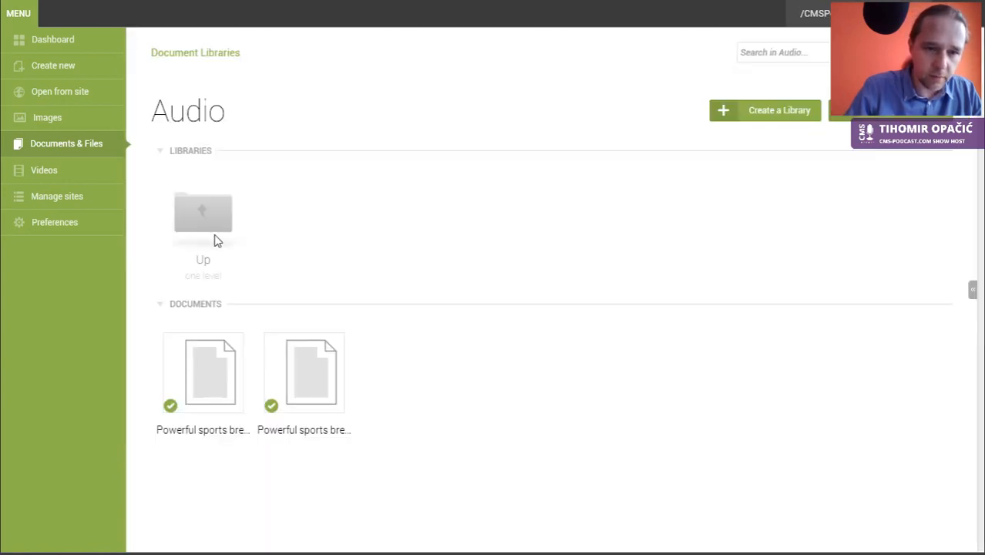
left_click(210, 223)
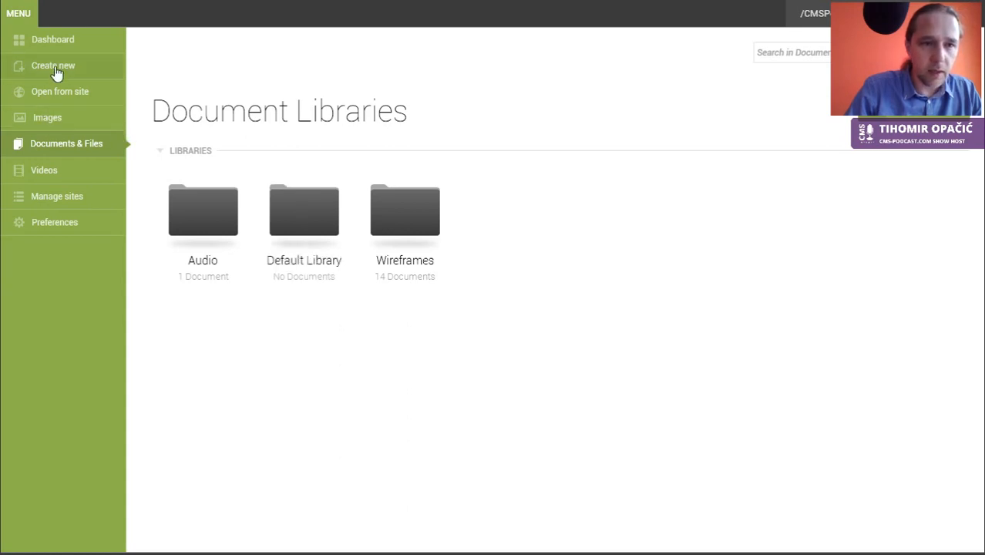
key("alt+Tab")
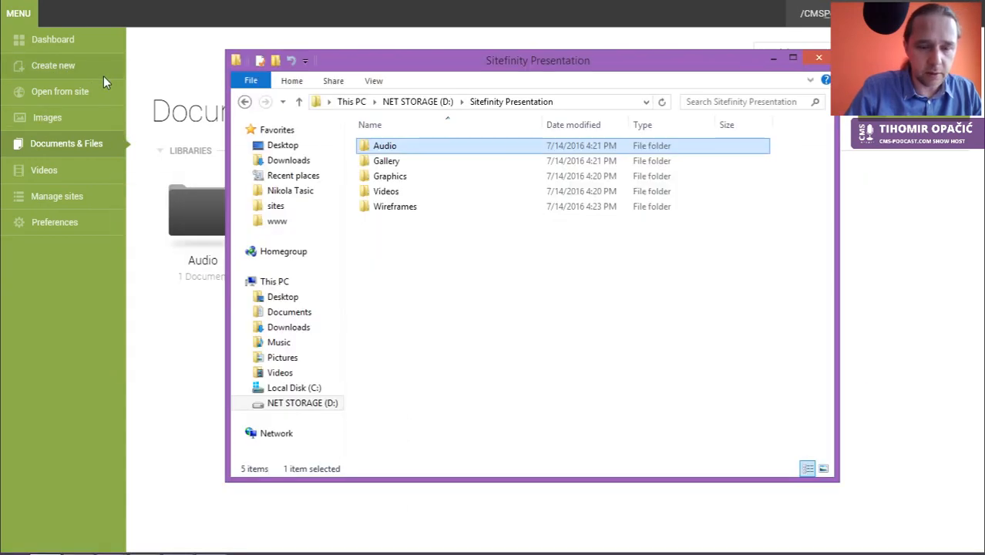
key("alt+Tab")
key("Tab")
Step: Log the other session off, then show Imagery's Gallery library as a detailed list
left_click(484, 352)
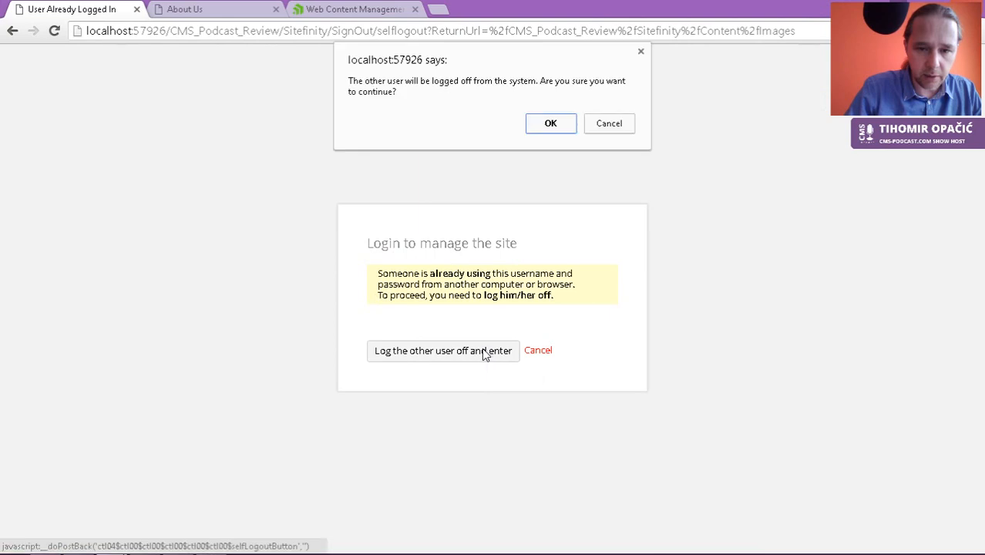
left_click(551, 124)
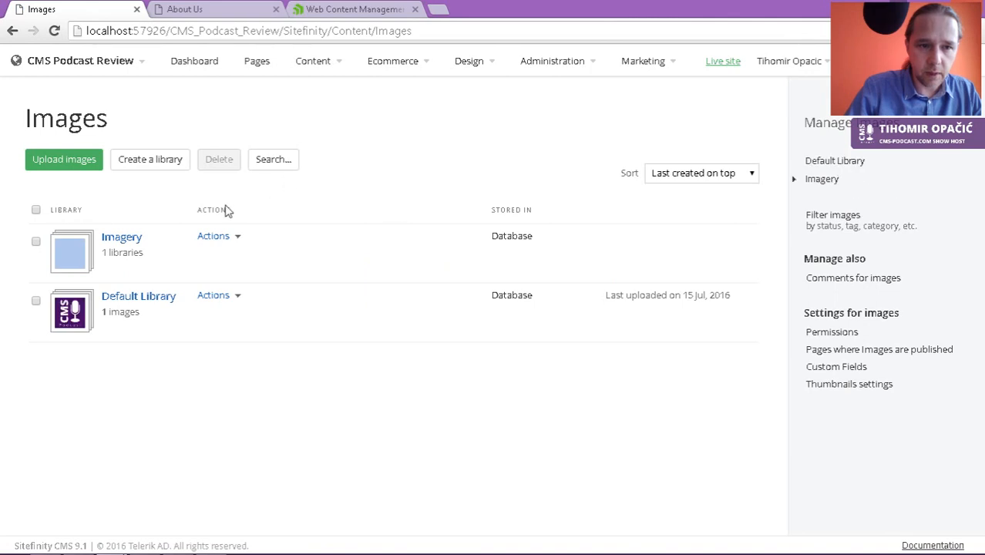
left_click(124, 240)
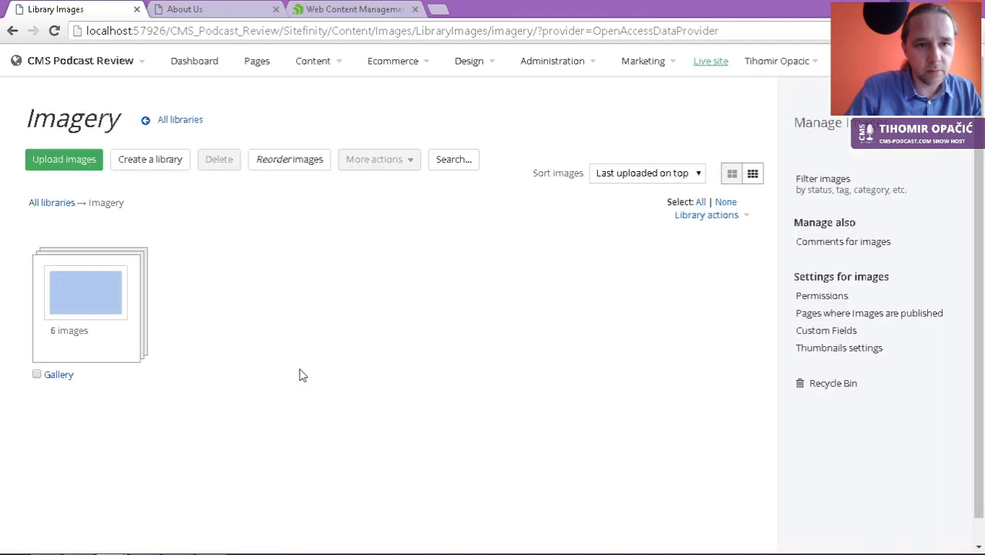
left_click(91, 290)
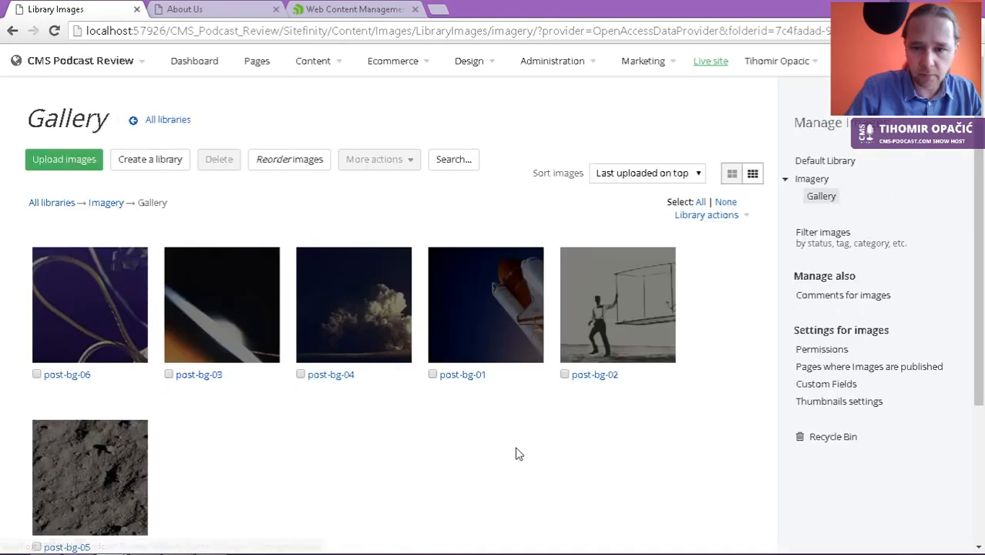
left_click(755, 177)
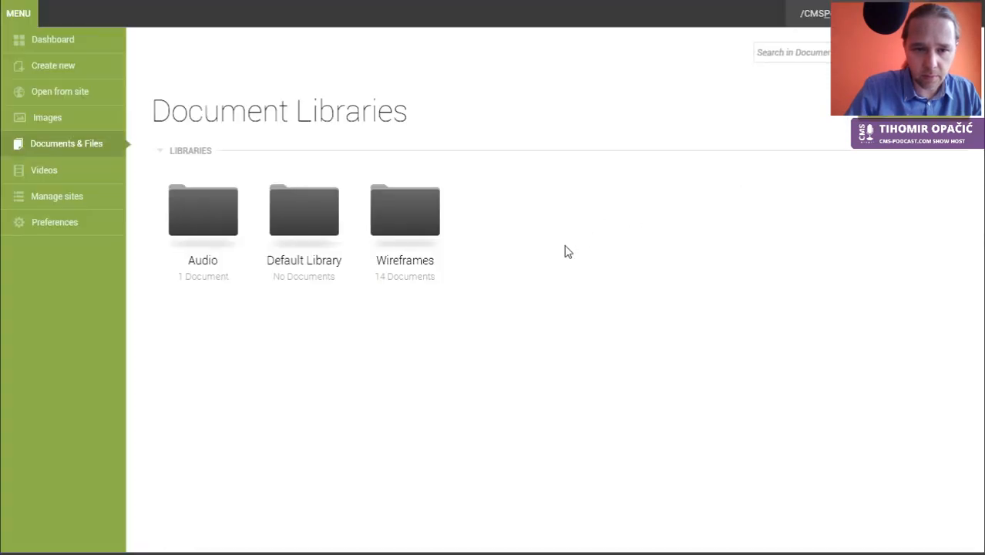
Step: Dismiss the desktop app's not-authorized error and compare against the browser's six published Gallery images
left_click(42, 122)
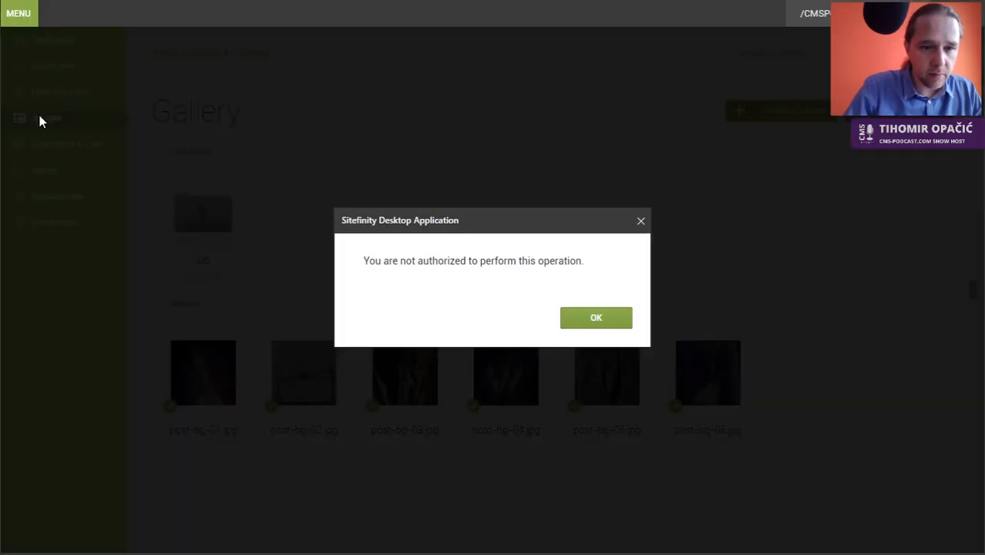
left_click(641, 222)
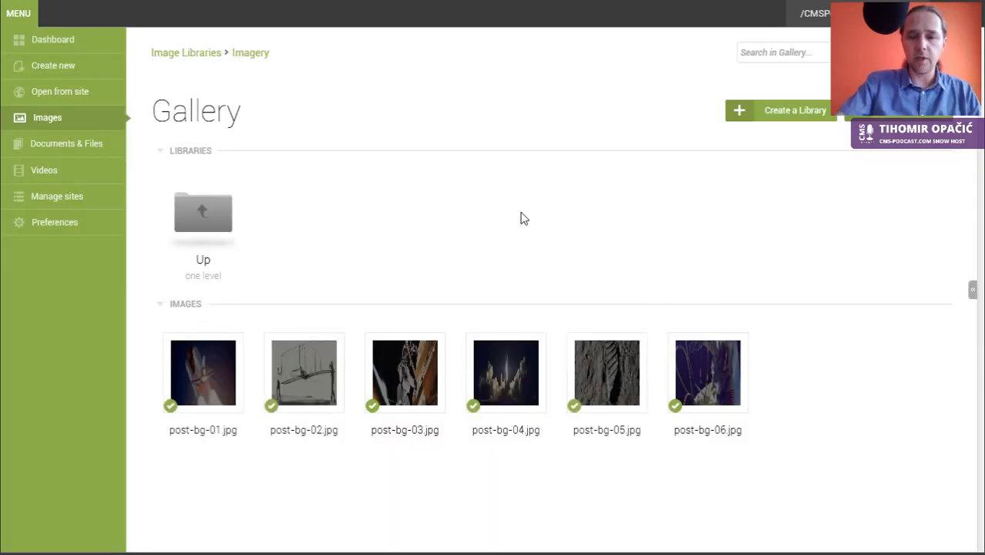
key("alt+Tab")
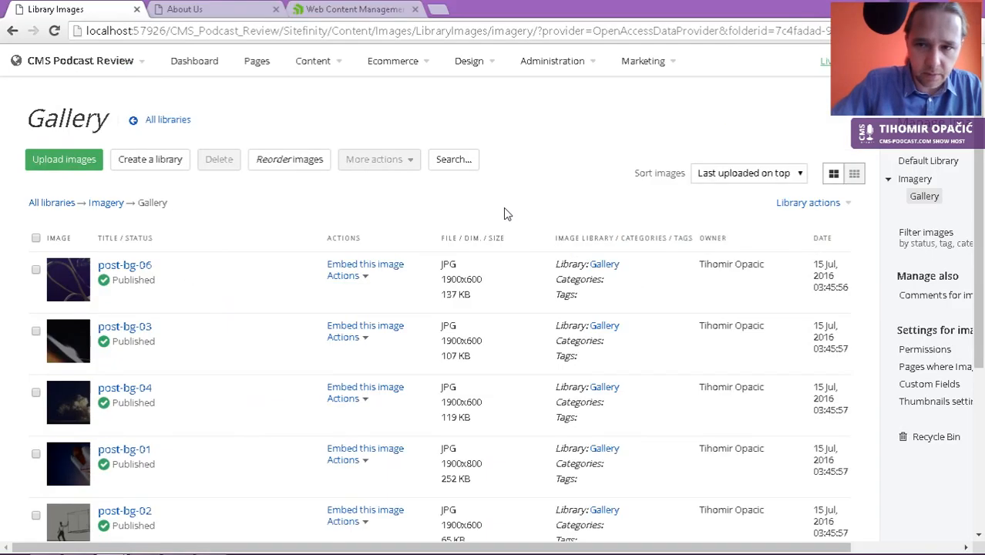
key("alt+Tab")
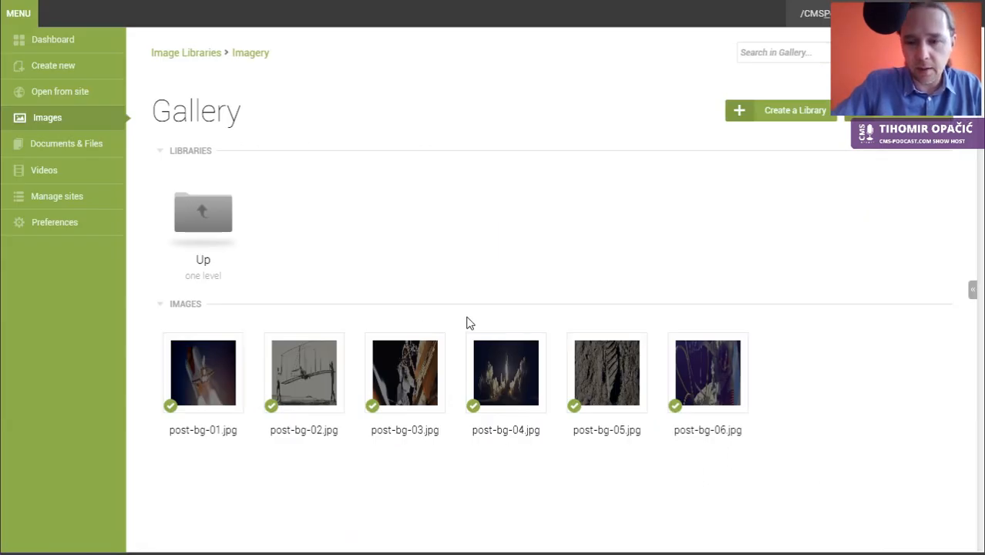
key("alt+Tab")
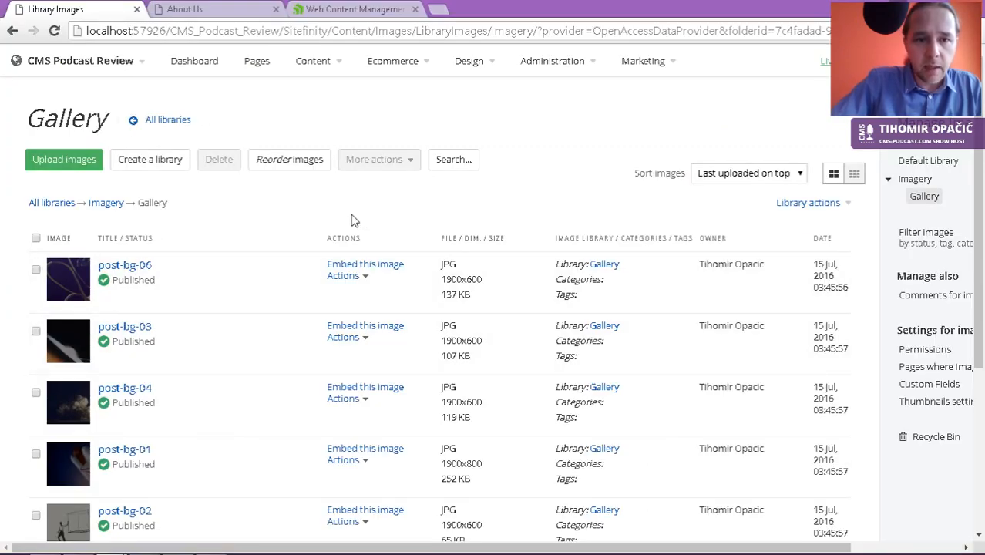
scroll(344, 223, "down", 5)
scroll(348, 221, "up", 5)
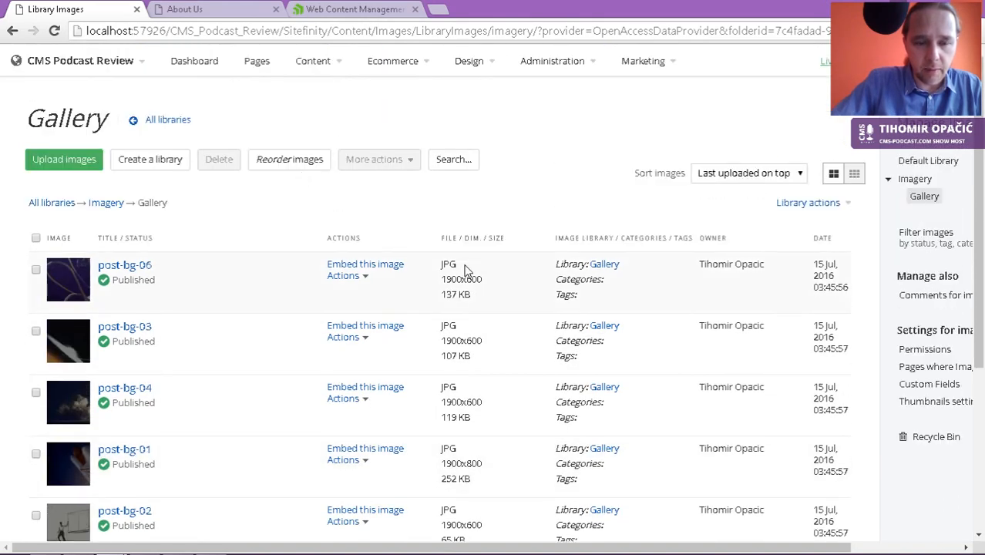
key("alt+Tab")
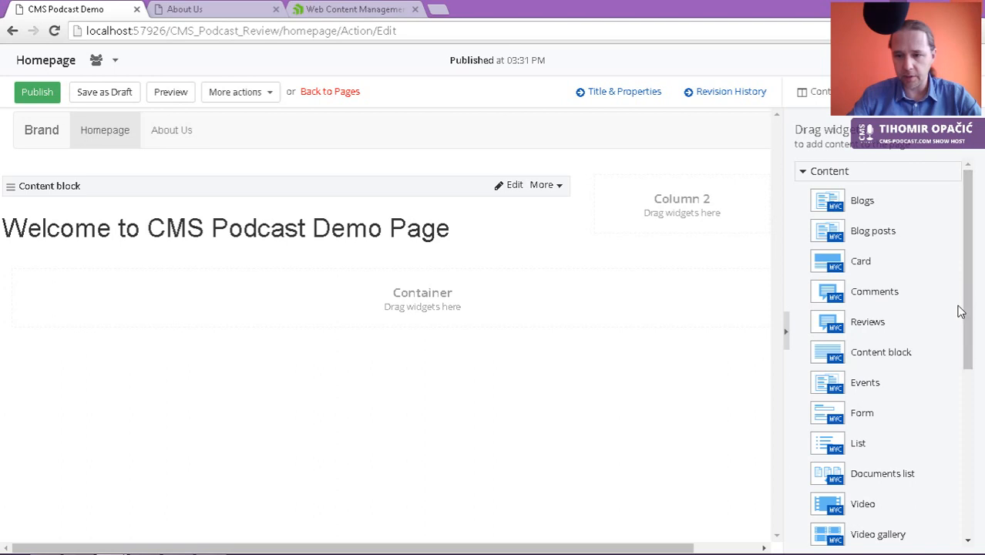
Step: Place an Image gallery widget on the homepage below the welcome heading
left_click_drag(969, 309, 970, 443)
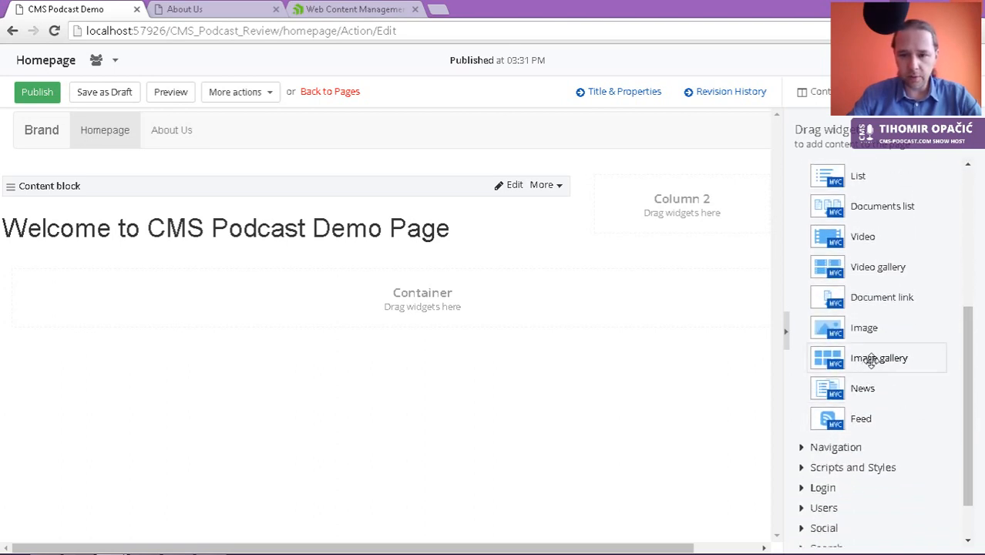
left_click_drag(871, 361, 325, 287)
left_click_drag(325, 286, 329, 303)
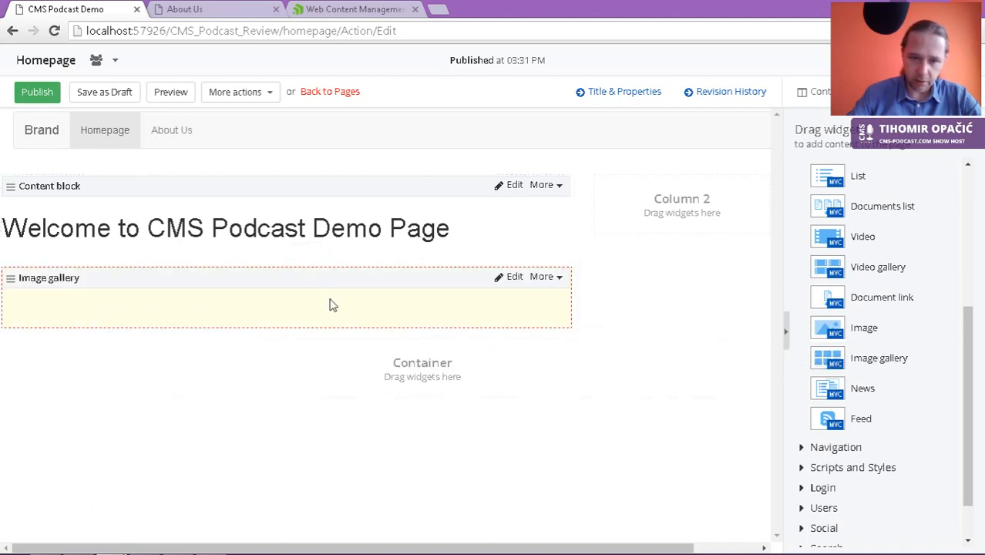
Step: Limit the gallery to the Imagery library only, save, and publish the homepage
left_click(512, 278)
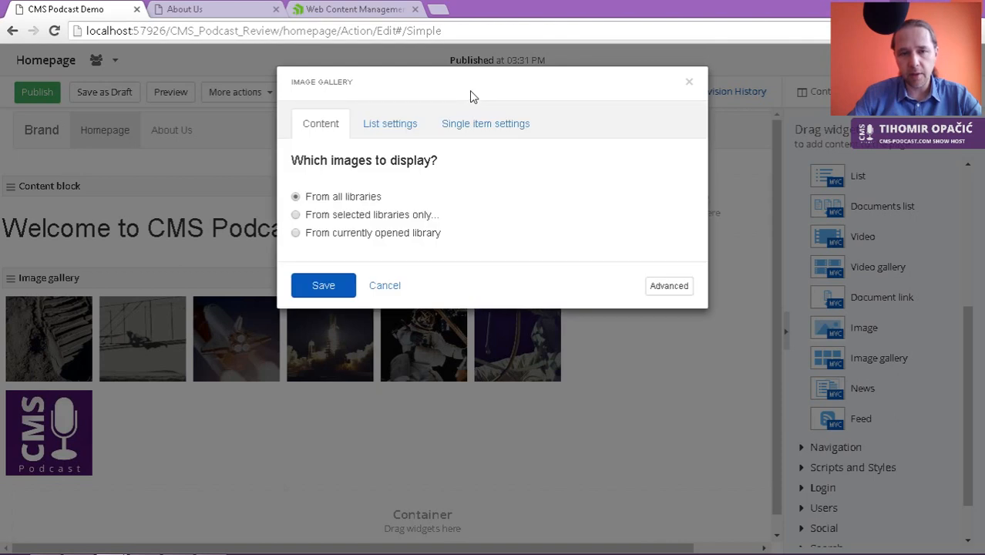
left_click(402, 219)
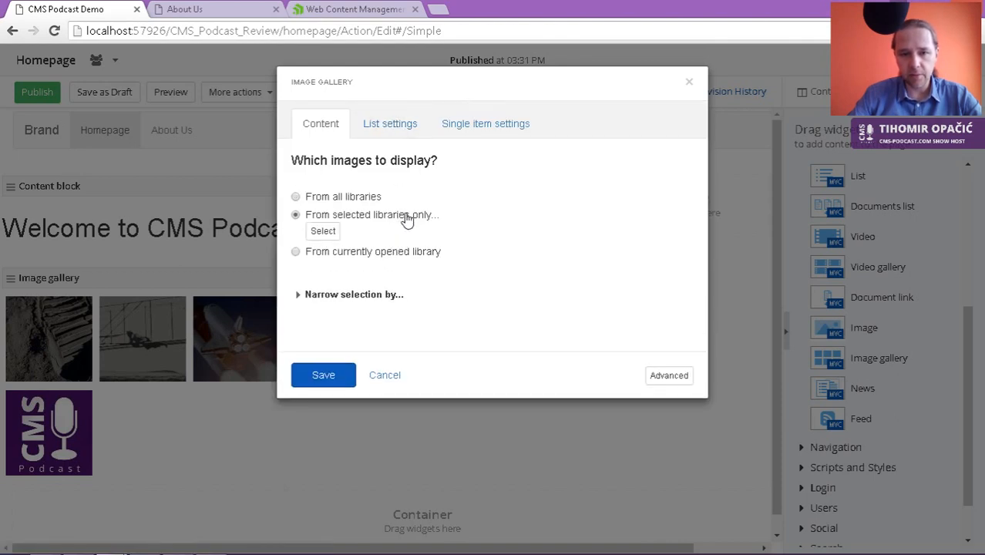
left_click(323, 231)
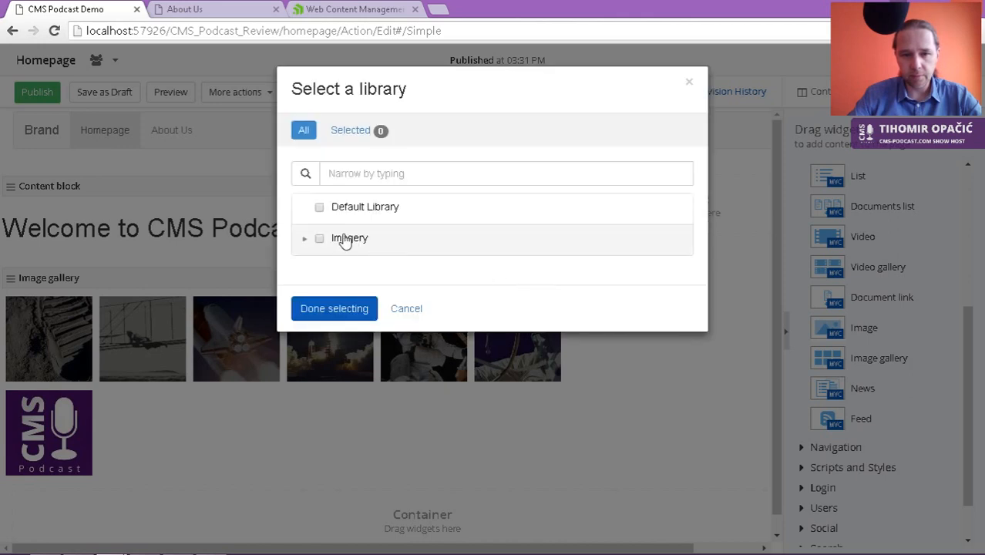
left_click(344, 242)
left_click(343, 309)
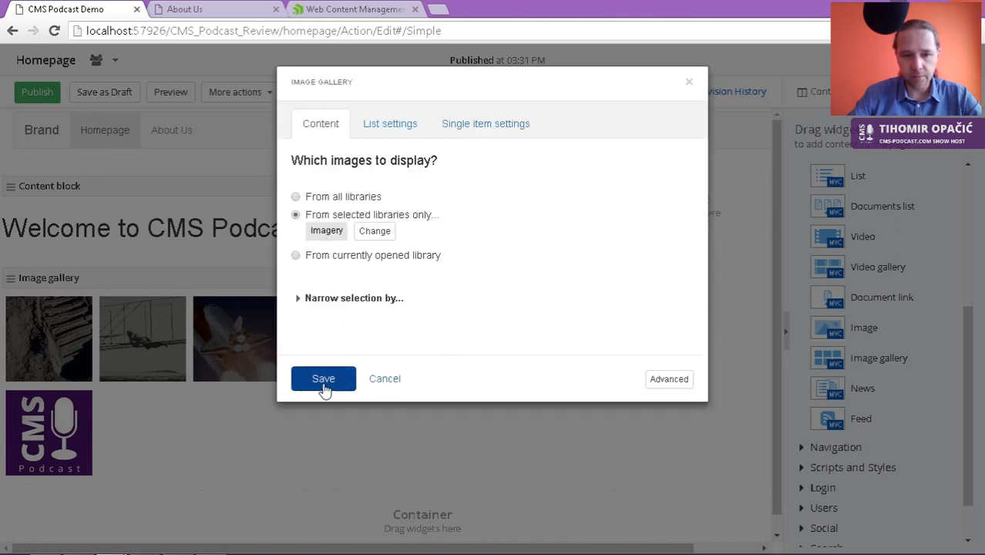
left_click(389, 125)
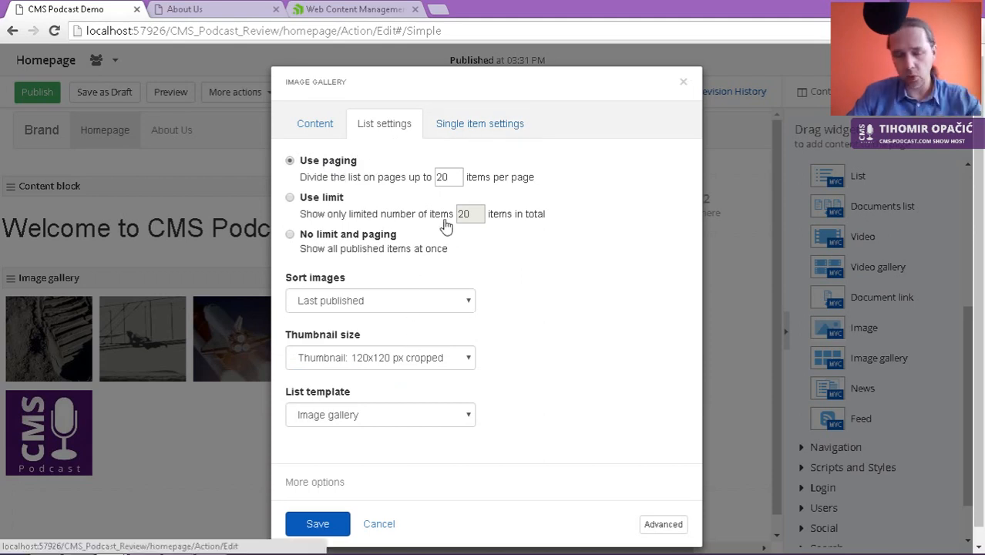
left_click(463, 129)
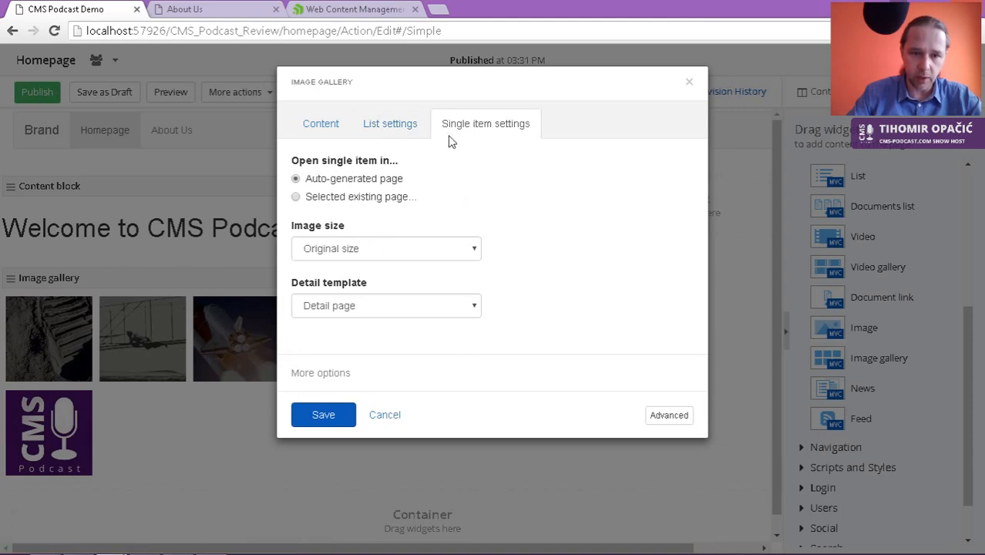
left_click(320, 131)
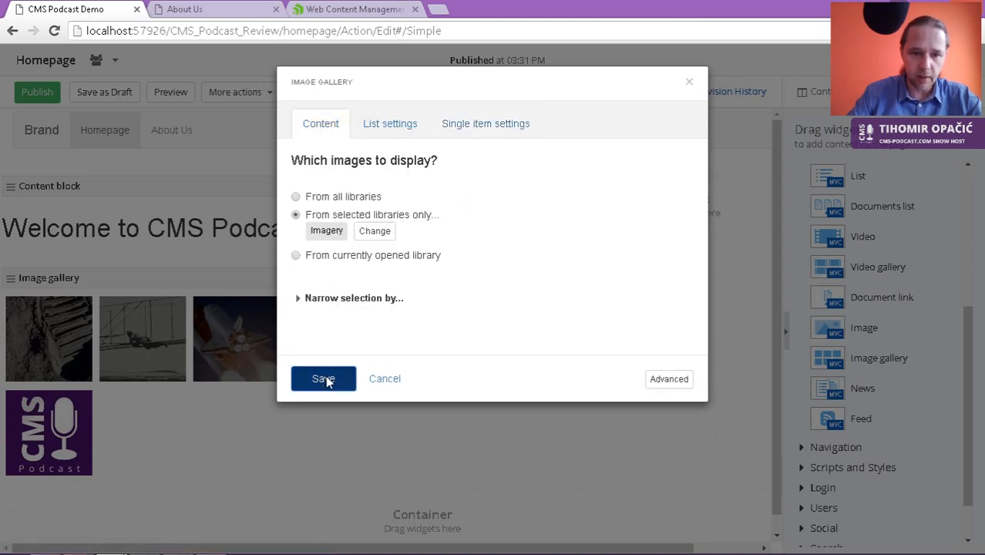
left_click(324, 378)
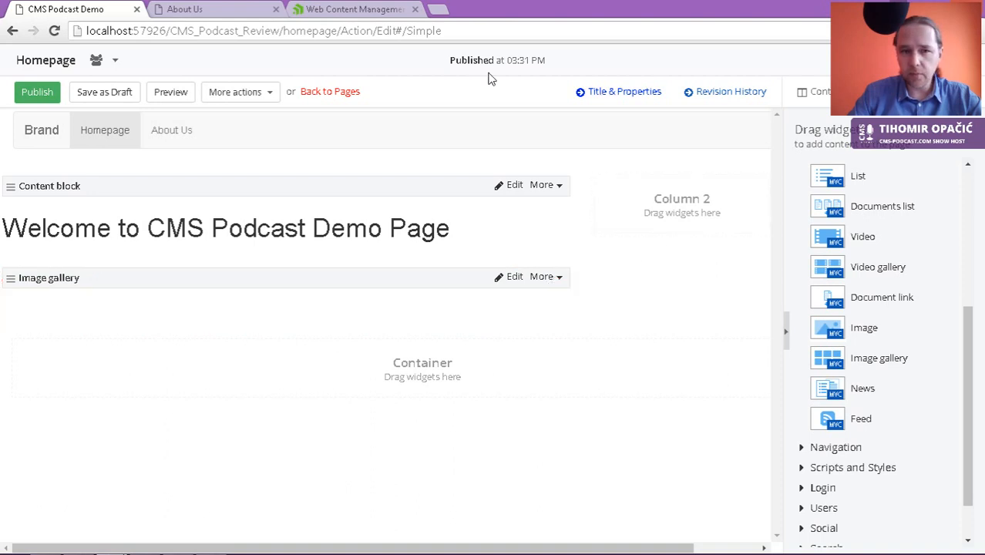
left_click(37, 91)
left_click(224, 14)
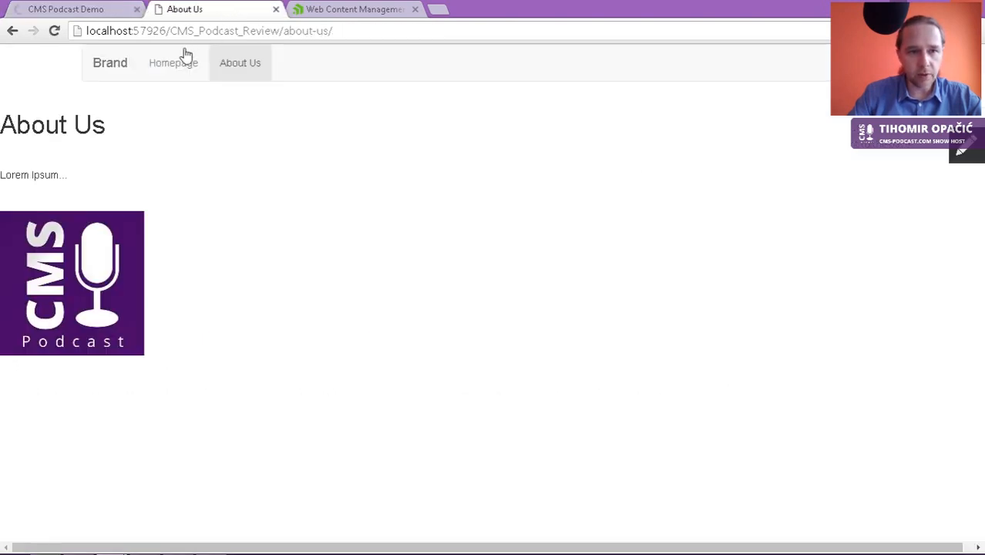
Step: Reopen the Homepage in the page editor from Pages and expand the Social widget category
left_click(155, 79)
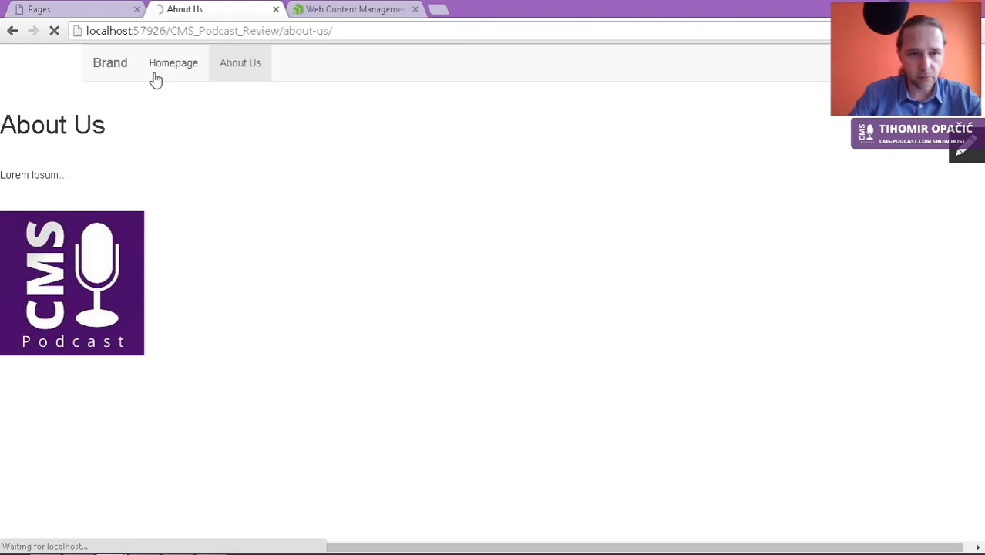
left_click(101, 10)
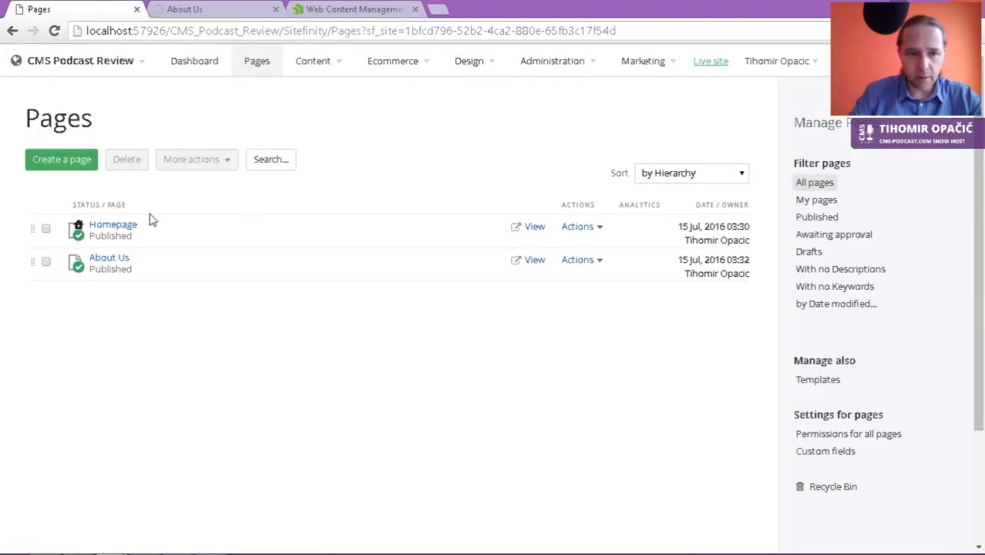
left_click(122, 227)
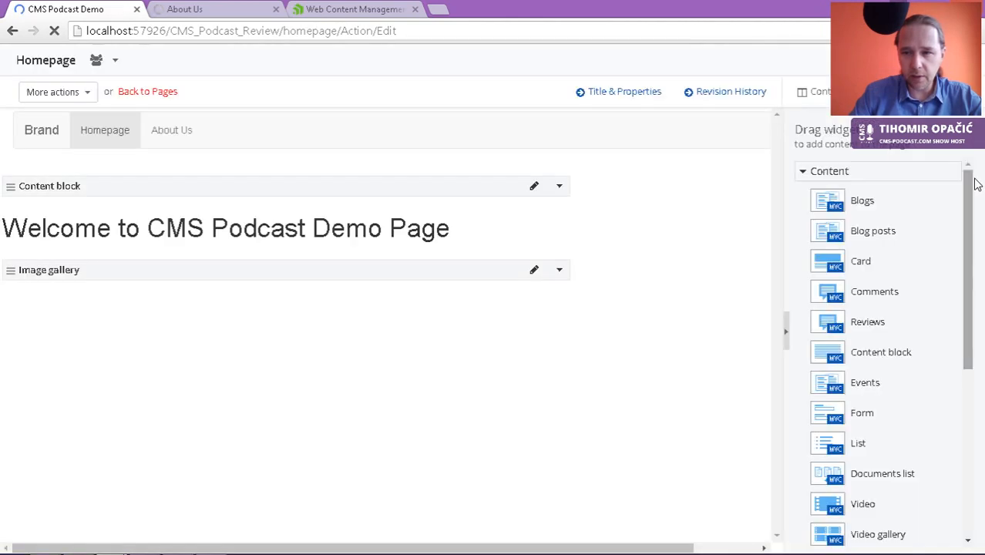
left_click_drag(967, 194, 966, 200)
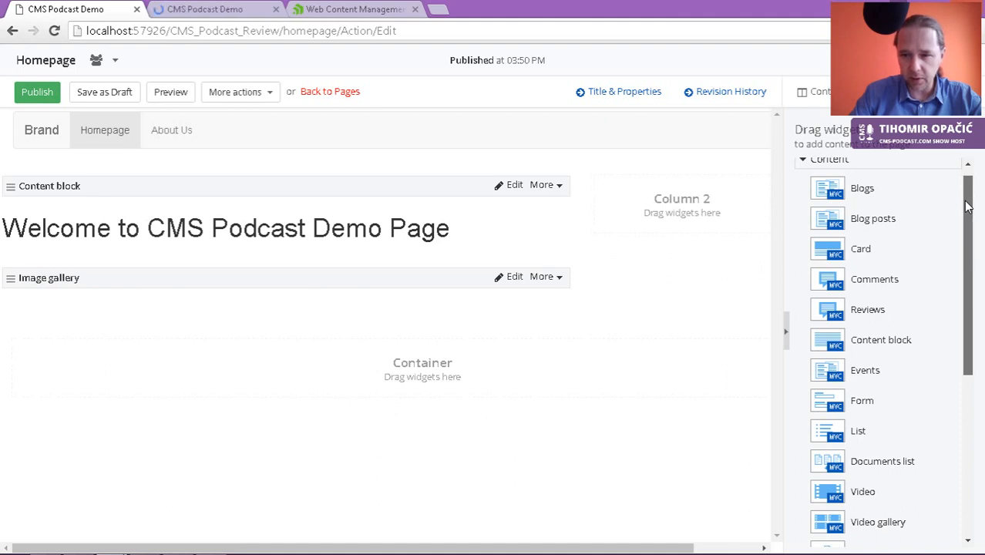
left_click_drag(969, 206, 976, 393)
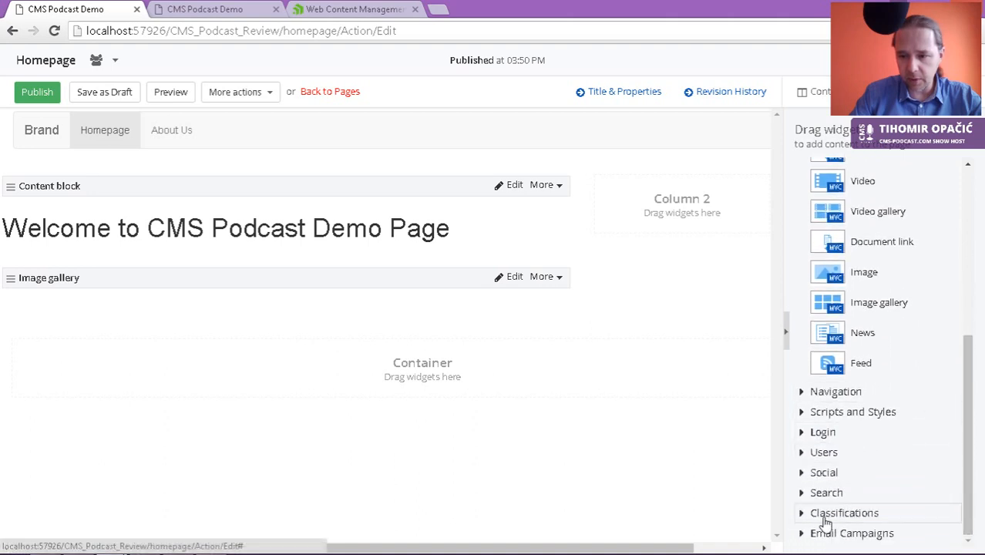
left_click(807, 475)
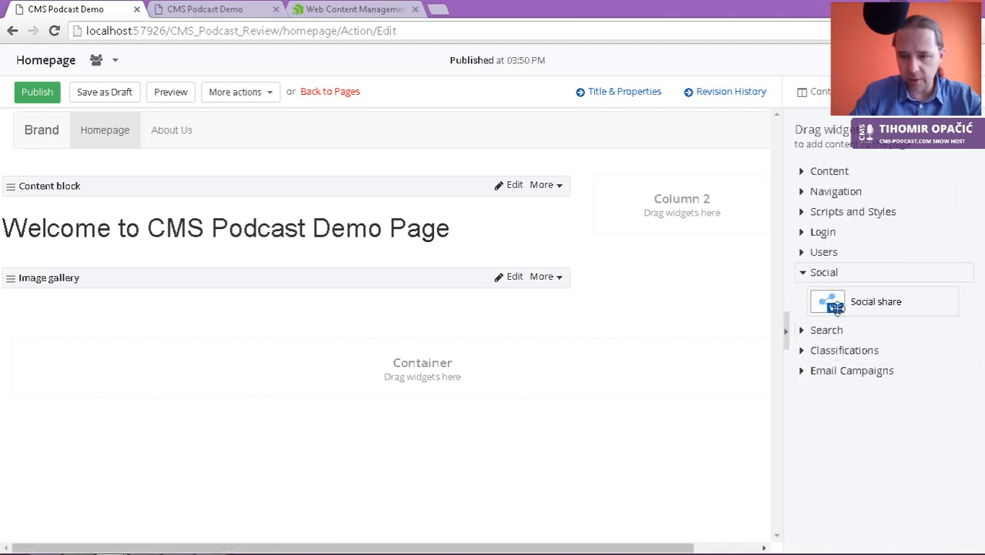
Step: Add a Social share widget below the Image gallery with Blogger and Tumblr also enabled
left_click_drag(835, 305, 455, 353)
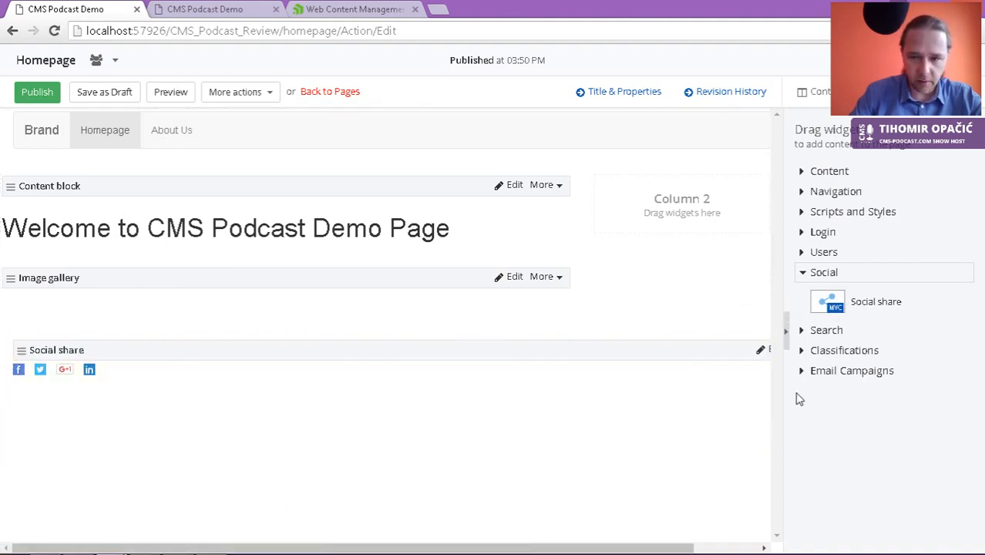
left_click(762, 353)
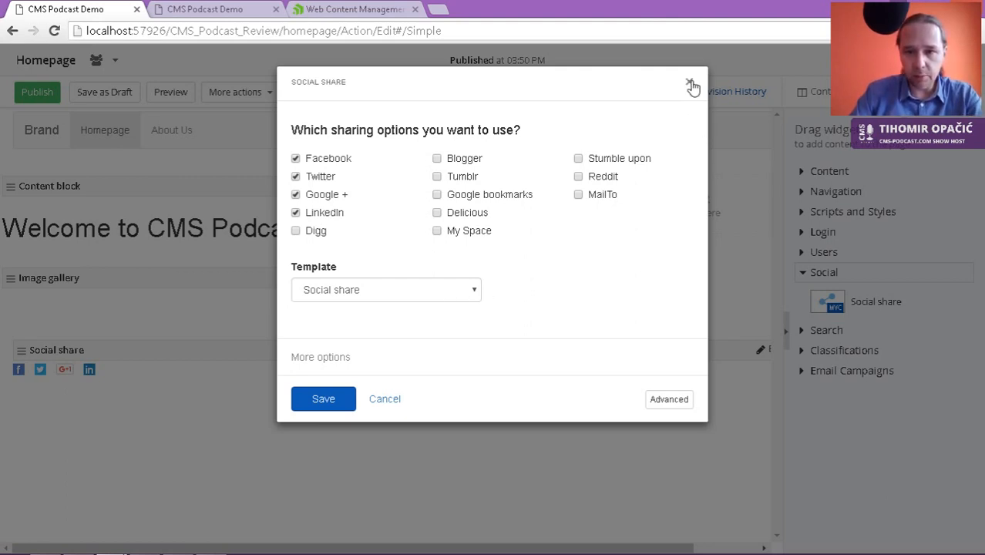
left_click(452, 160)
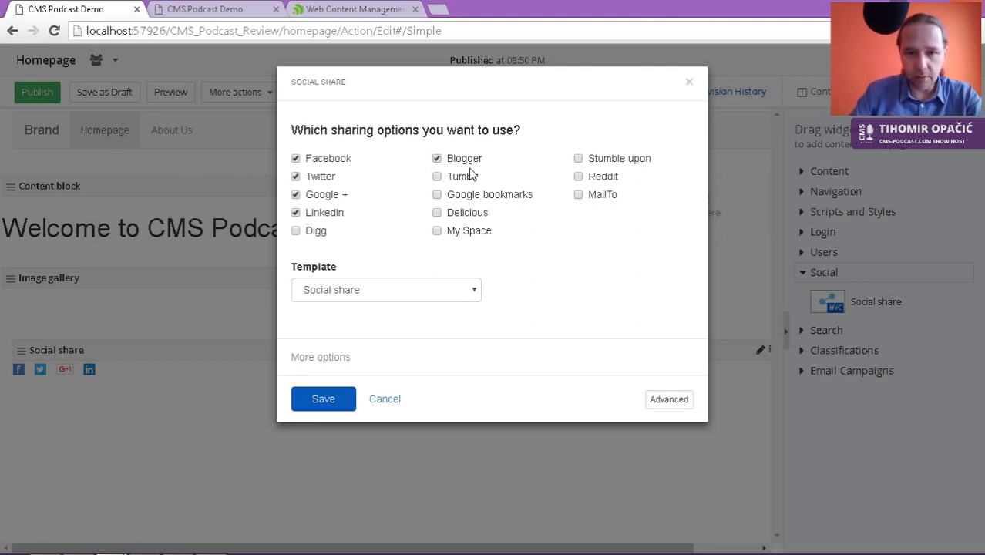
left_click(470, 176)
left_click(324, 399)
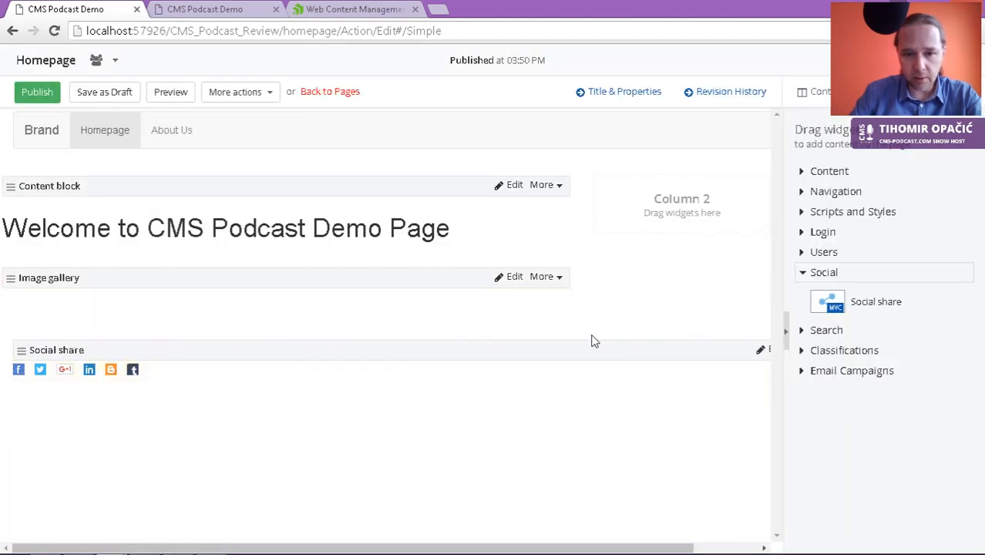
left_click(801, 173)
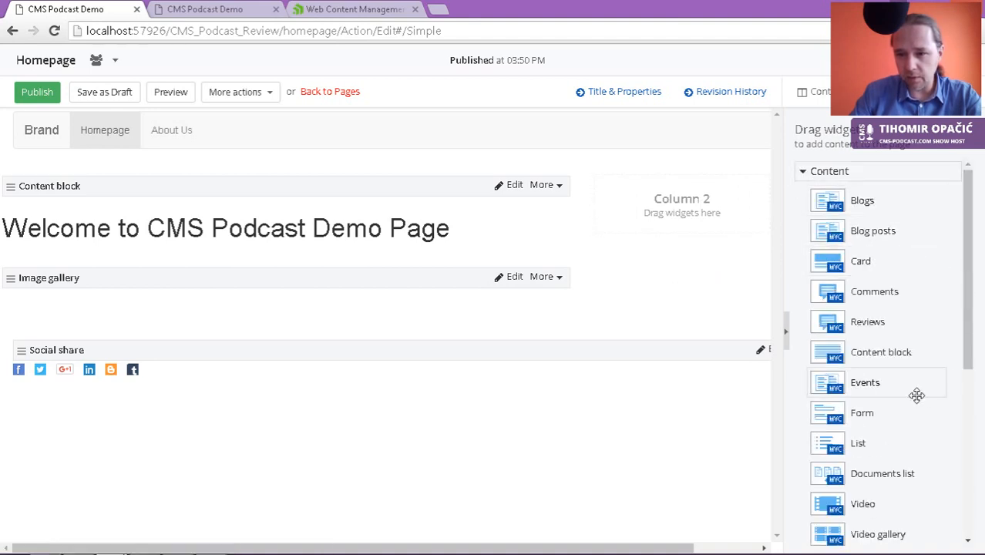
Step: Place an Events widget in Column 2 and set its list limit to 2 events
left_click_drag(865, 384, 698, 198)
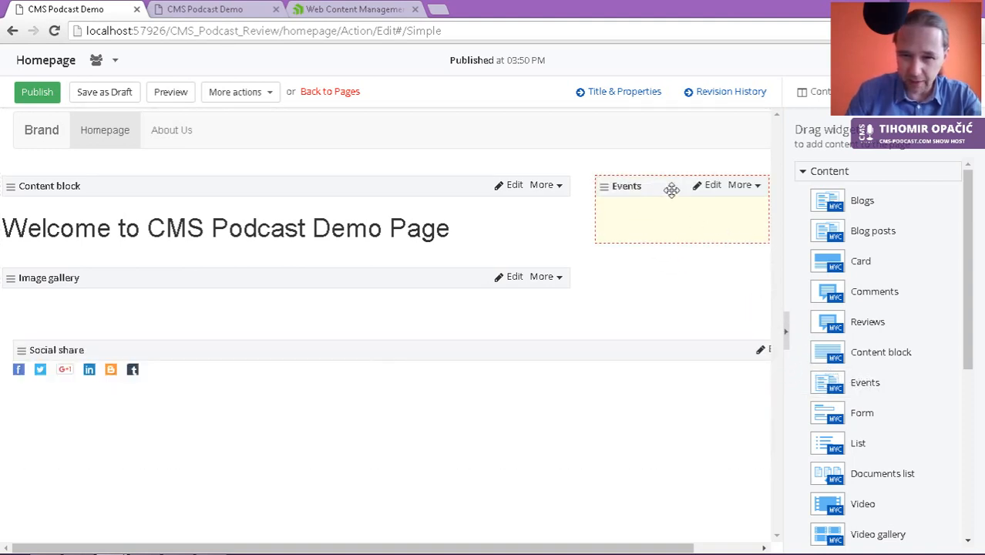
left_click(712, 185)
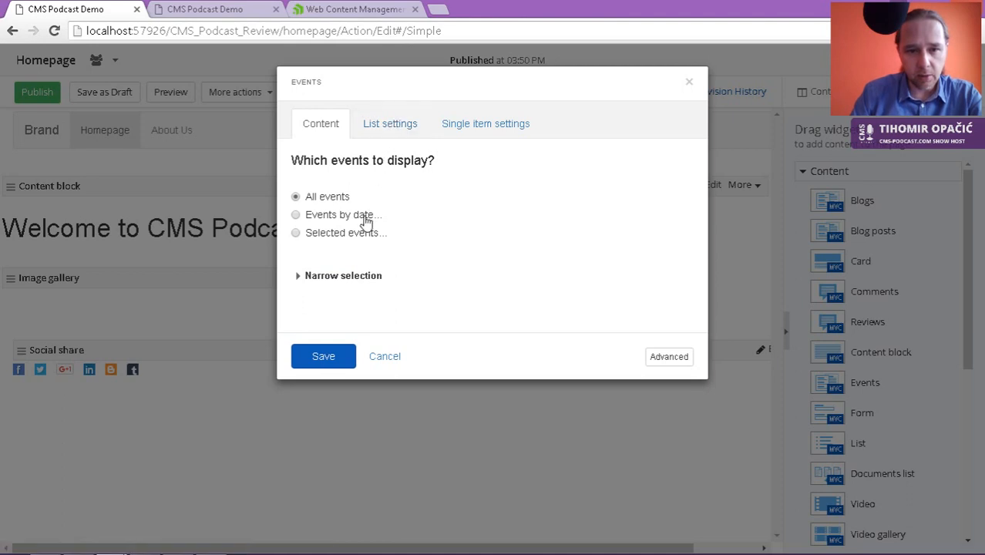
left_click(393, 128)
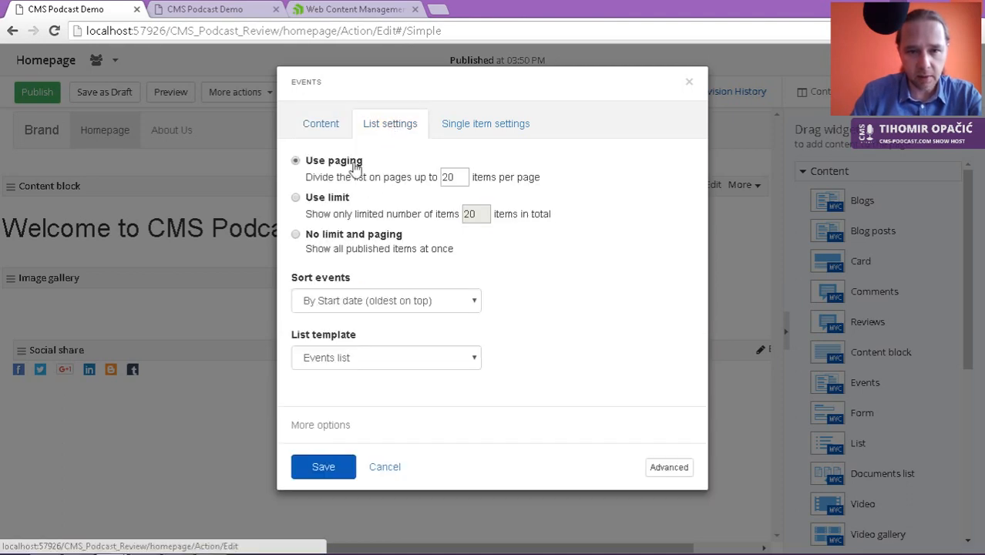
left_click(348, 206)
left_click_drag(483, 215, 384, 220)
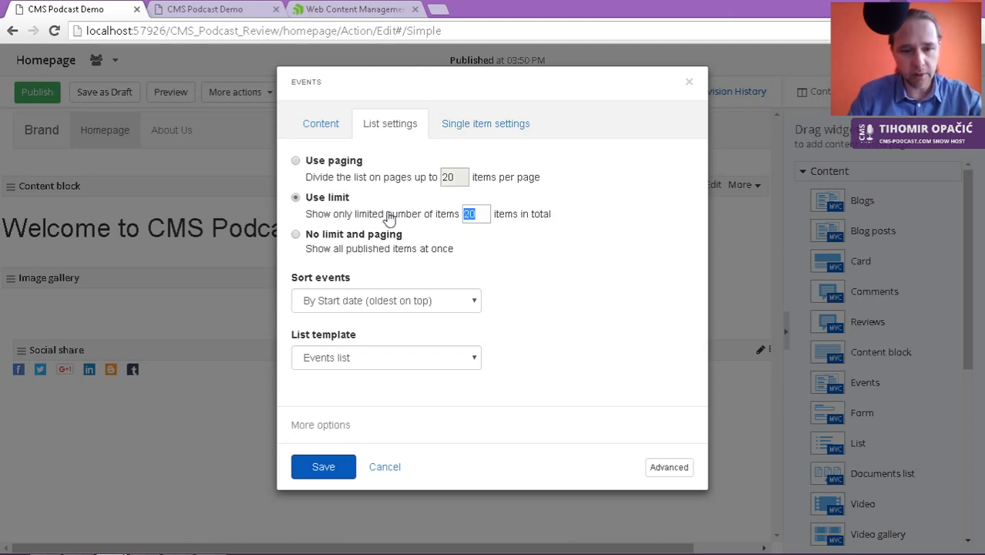
type("2")
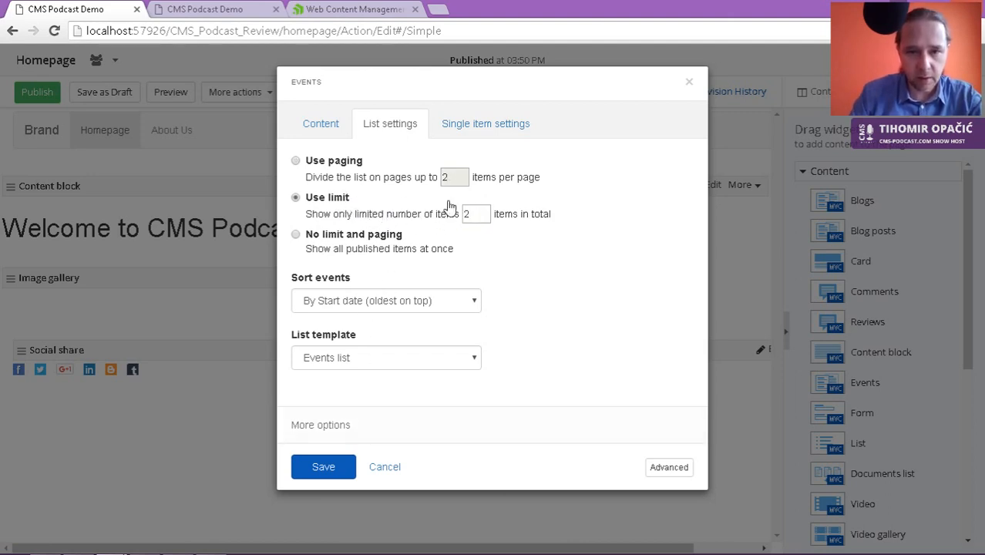
left_click(485, 125)
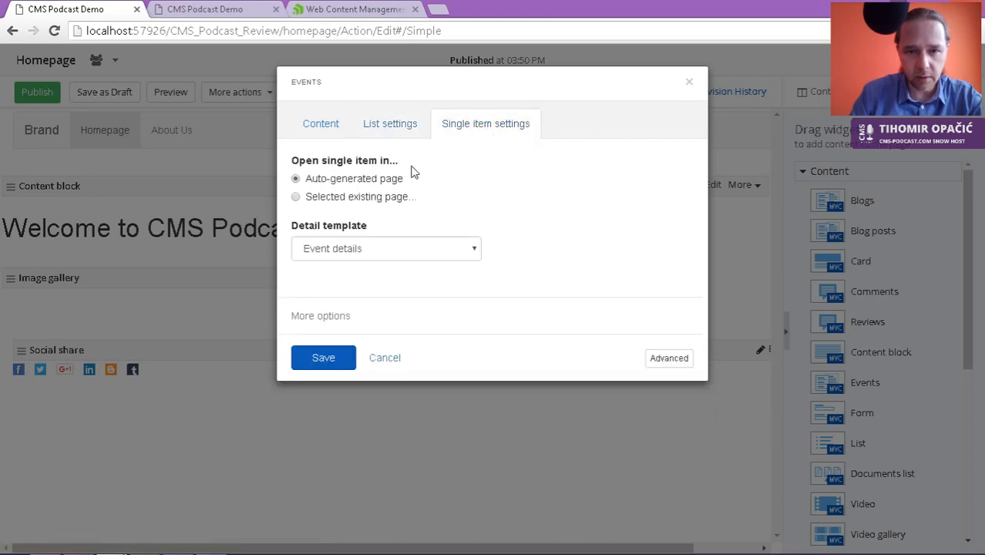
left_click(394, 126)
left_click(324, 467)
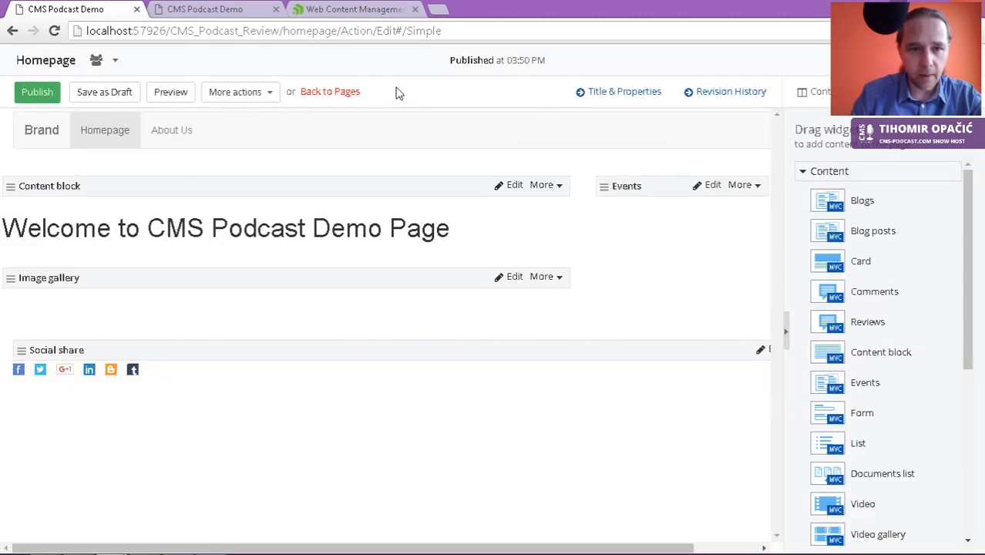
Step: Publish the updated homepage and reload the live site tab to check it
left_click(38, 92)
left_click(189, 9)
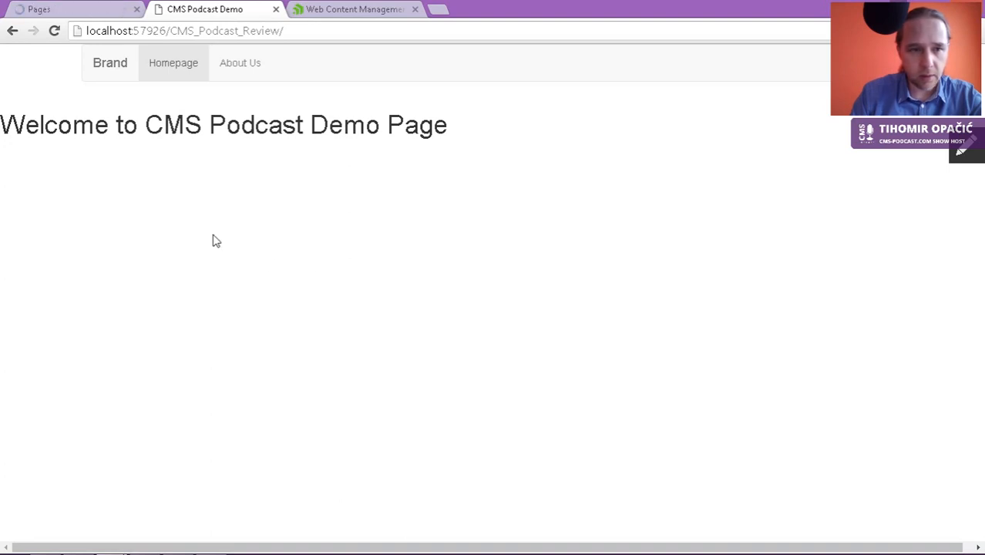
left_click(176, 69)
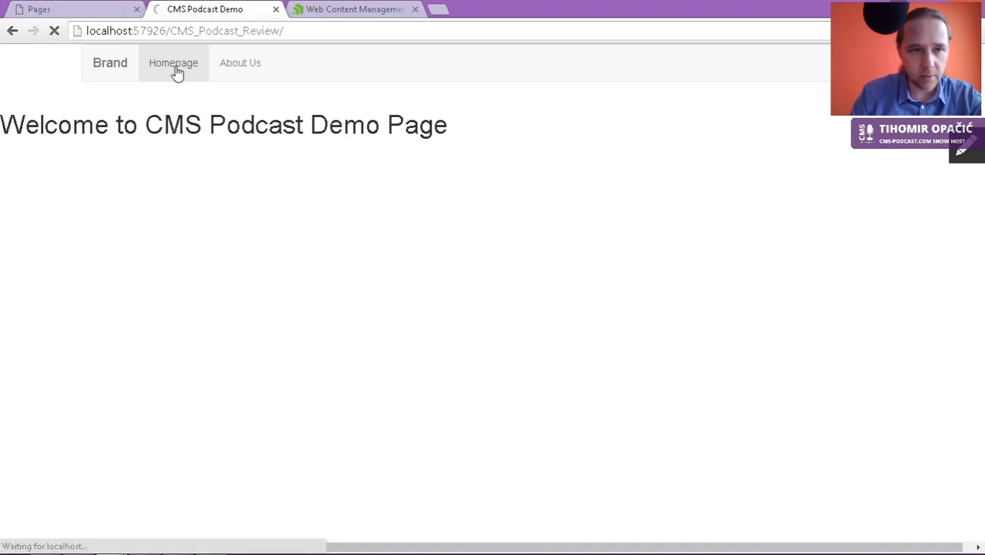
Step: Open the Events list from the Content menu and a blank new browser tab
left_click(83, 11)
mouse_move(319, 62)
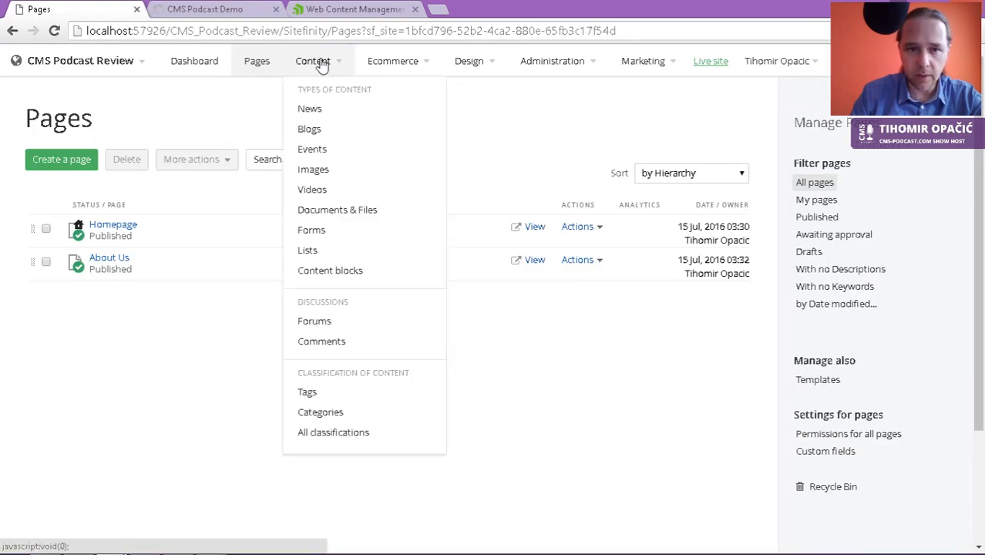
left_click(314, 151)
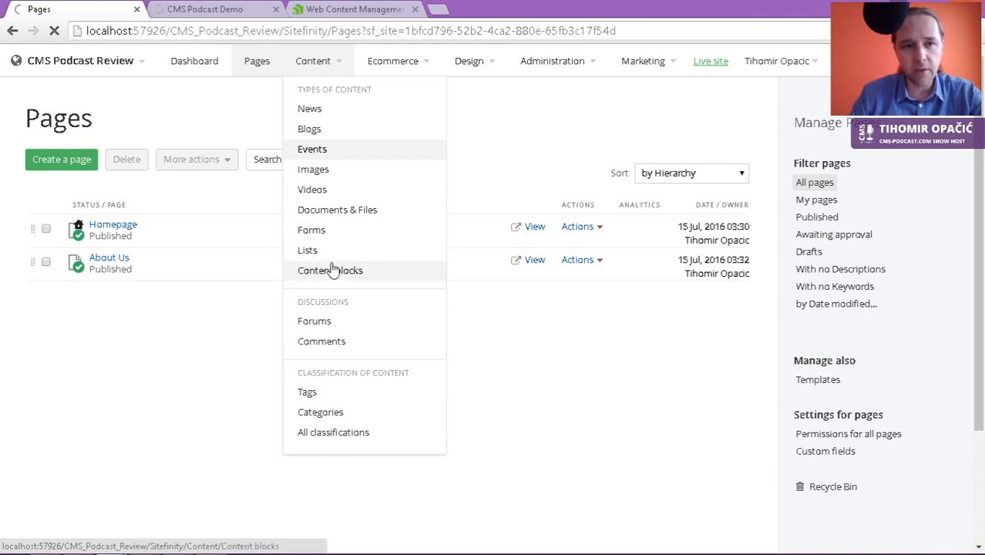
key("ctrl+t")
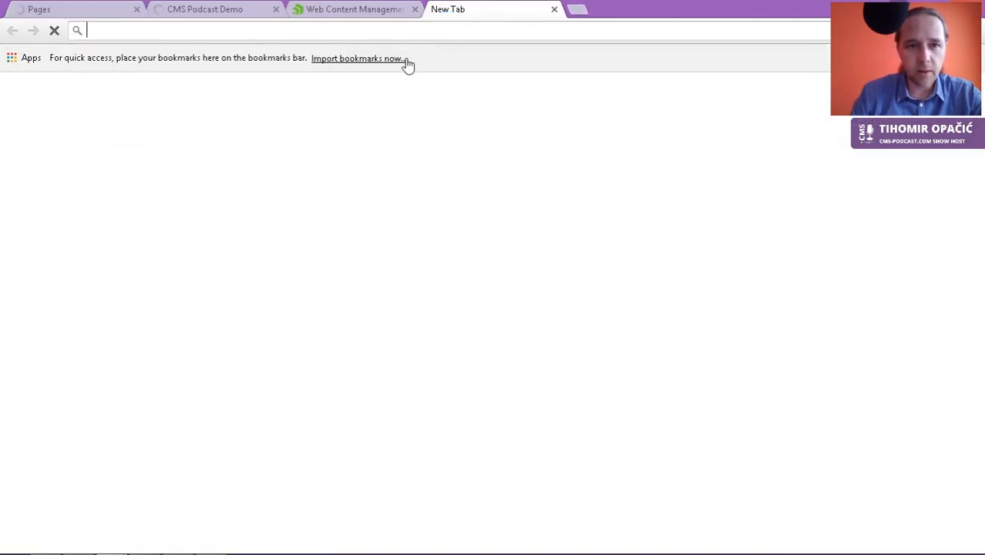
Step: Copy the 'Experiencing Sitefinity CMS' event title from cms-podcast.com, then return to Sitefinity Events
type("cms")
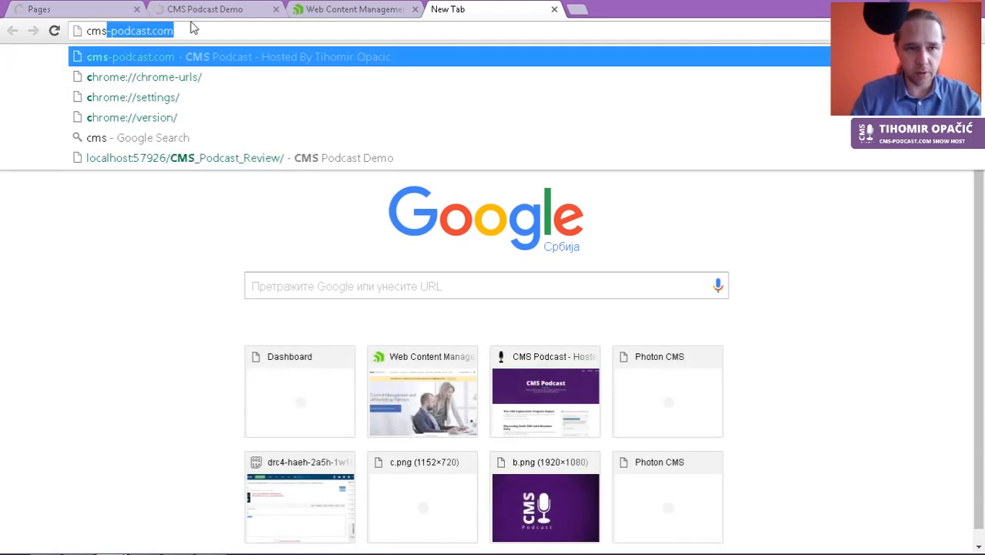
key("Return")
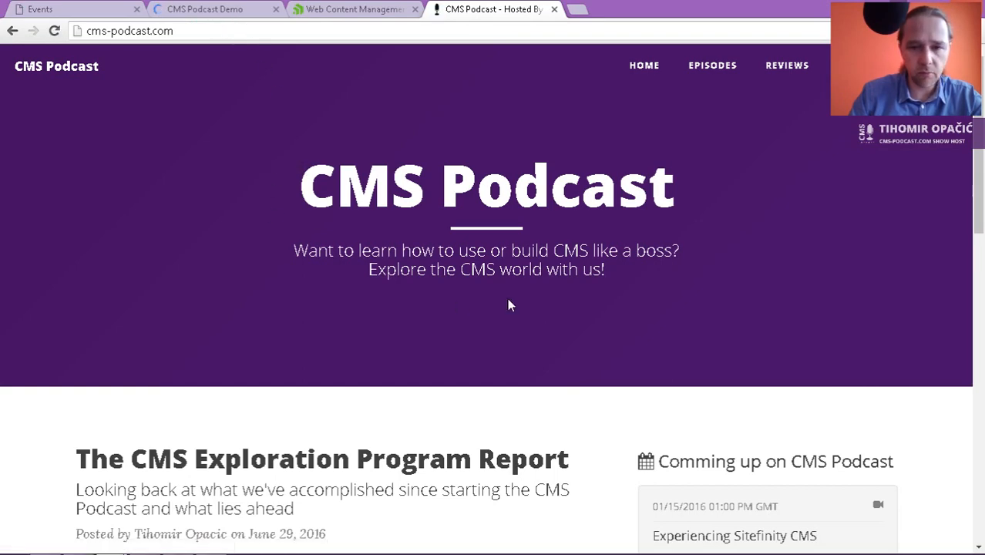
scroll(680, 351, "down", 3)
left_click_drag(821, 318, 646, 321)
key("ctrl+c")
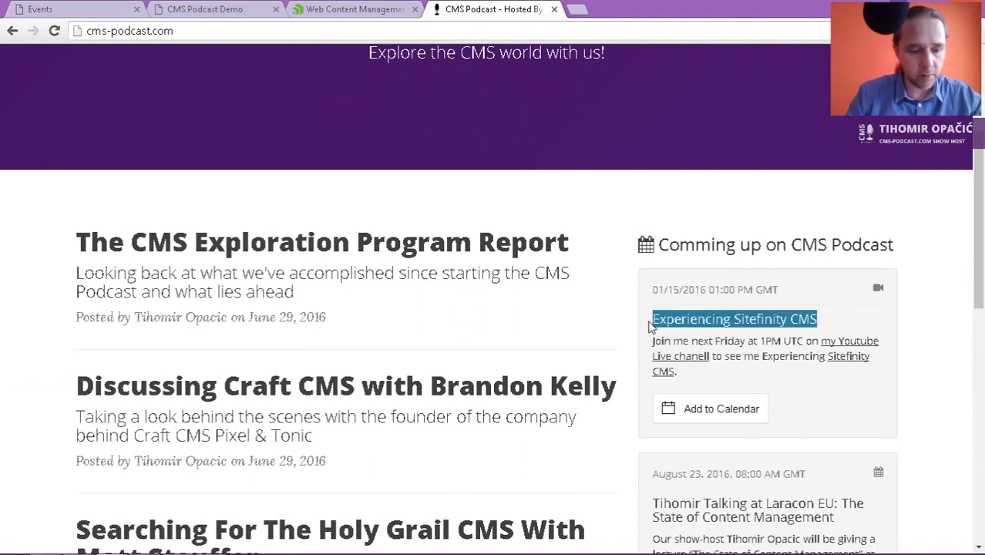
left_click(231, 10)
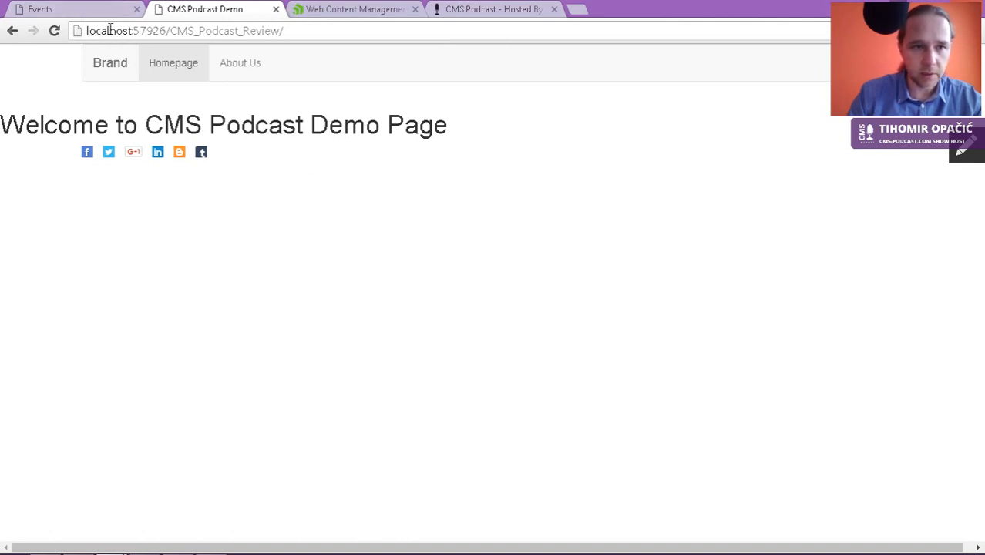
left_click(86, 15)
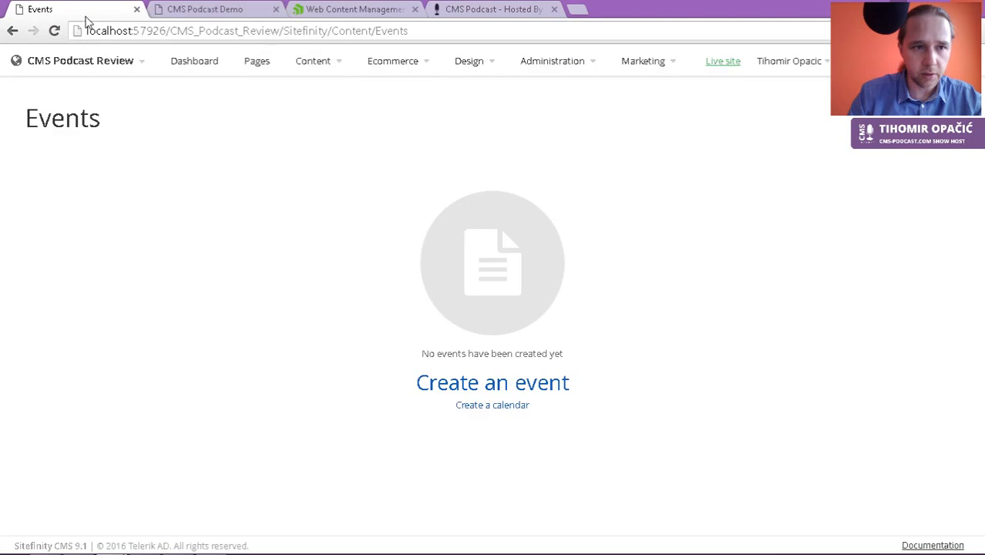
Step: Create an event titled 'Experiencing Sitefinity CMS' and select its description on cms-podcast.com
left_click(497, 385)
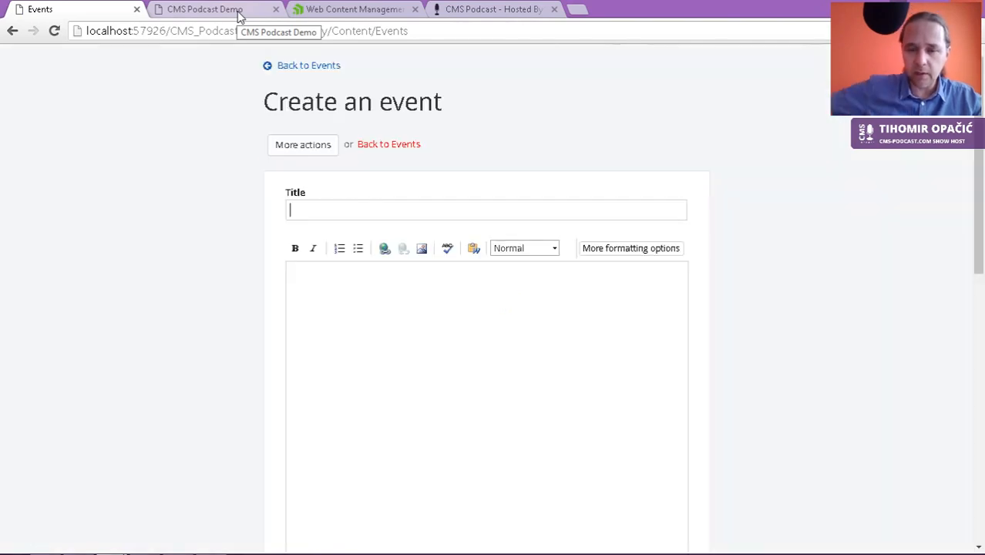
key("ctrl+v")
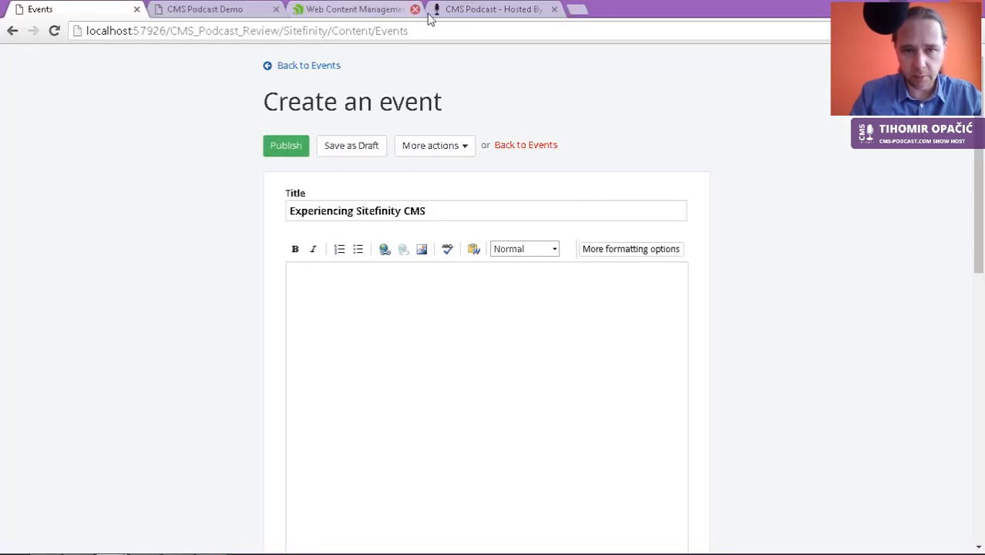
left_click(460, 9)
left_click_drag(693, 378, 650, 347)
key("ctrl+c")
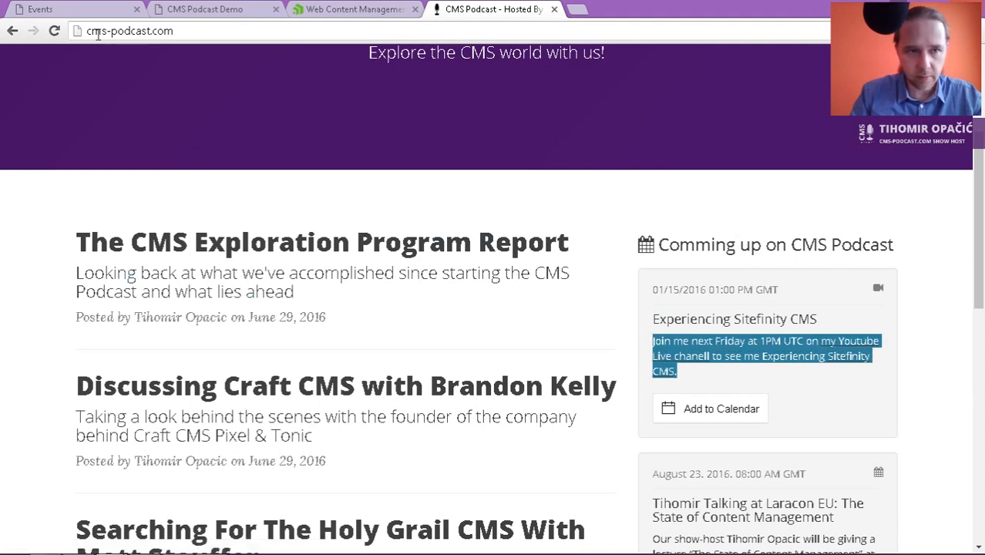
Step: Paste the copied description into the new event's content
left_click(88, 16)
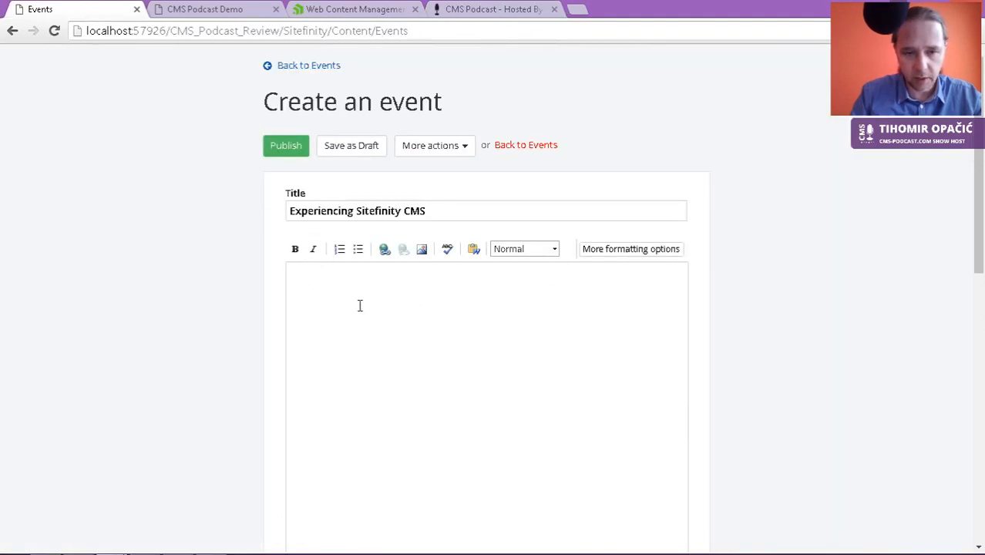
left_click(359, 305)
key("ctrl+v")
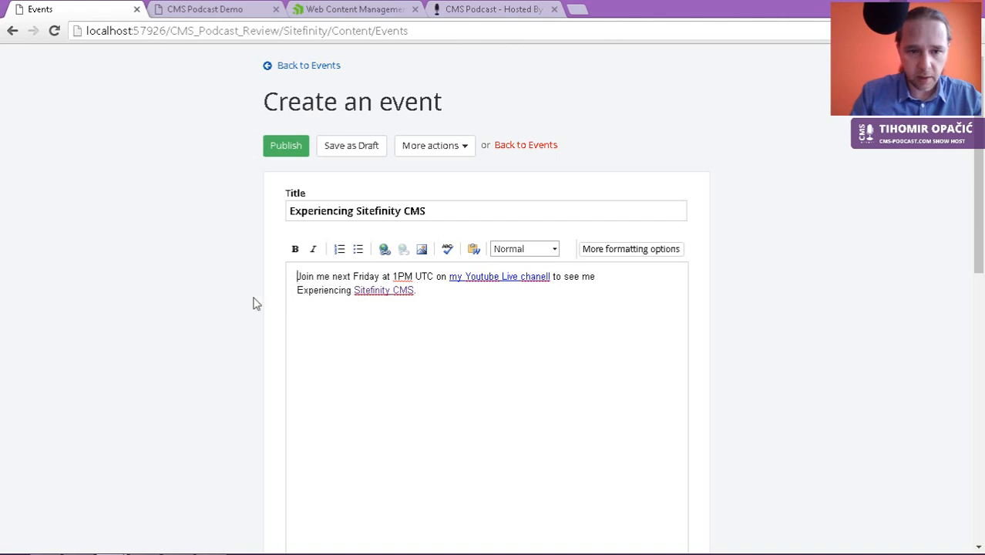
scroll(192, 369, "down", 4)
scroll(192, 370, "down", 3)
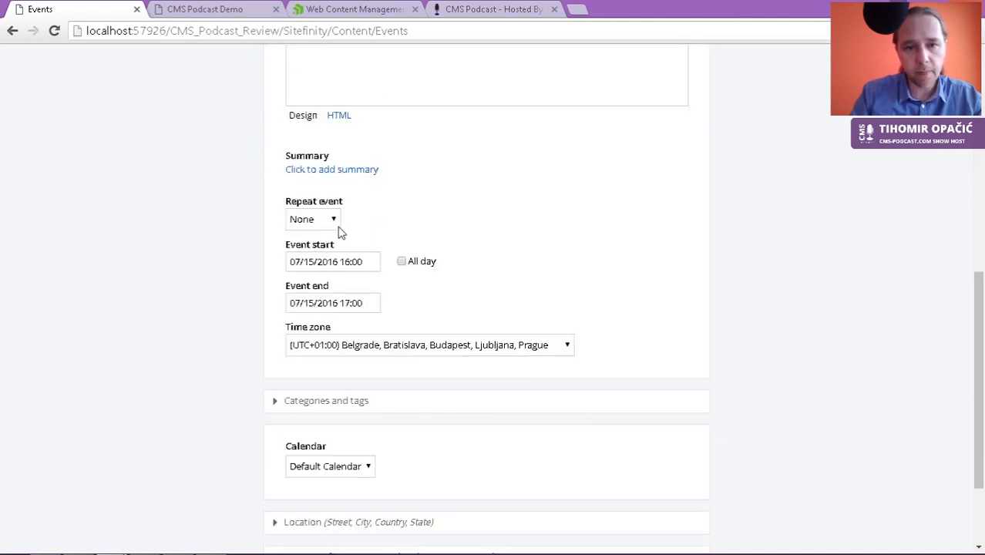
Step: Confirm the event start as 07/15/2016 16:00 in the date picker
left_click(345, 260)
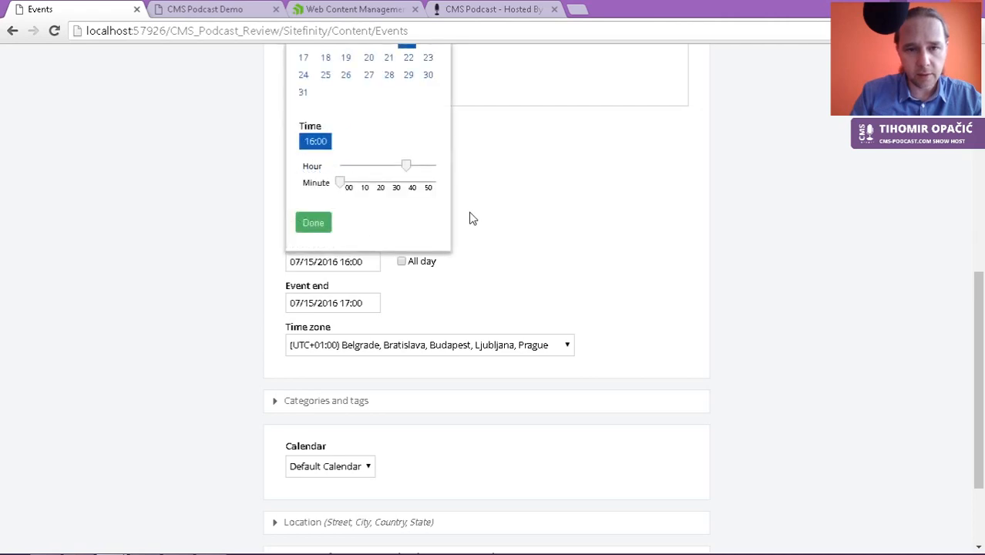
scroll(466, 222, "up", 1)
scroll(465, 225, "up", 1)
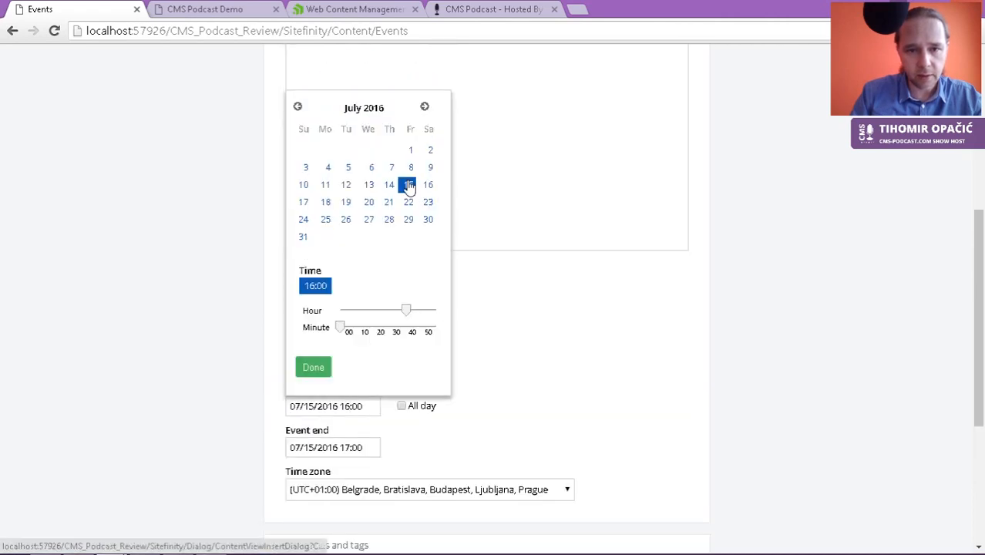
left_click(314, 367)
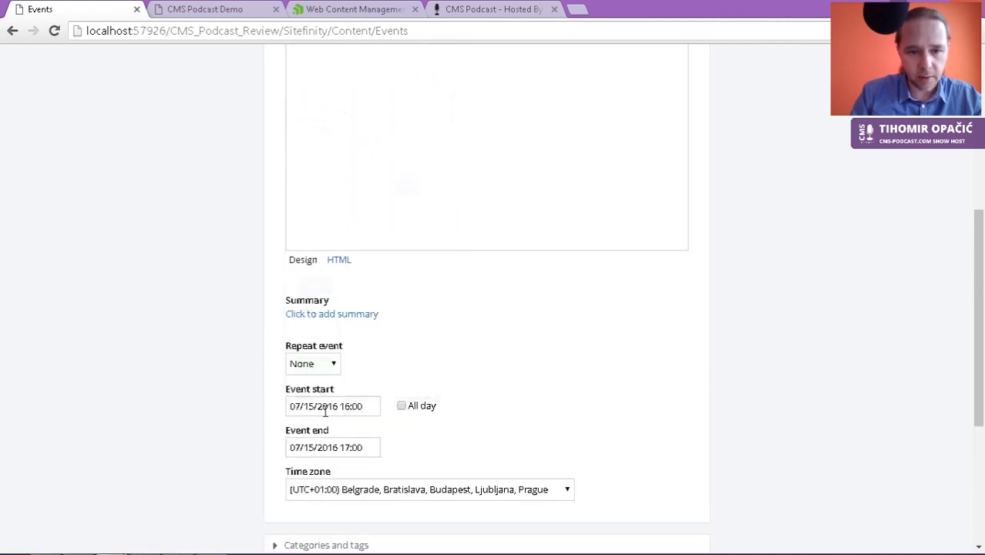
scroll(346, 478, "down", 4)
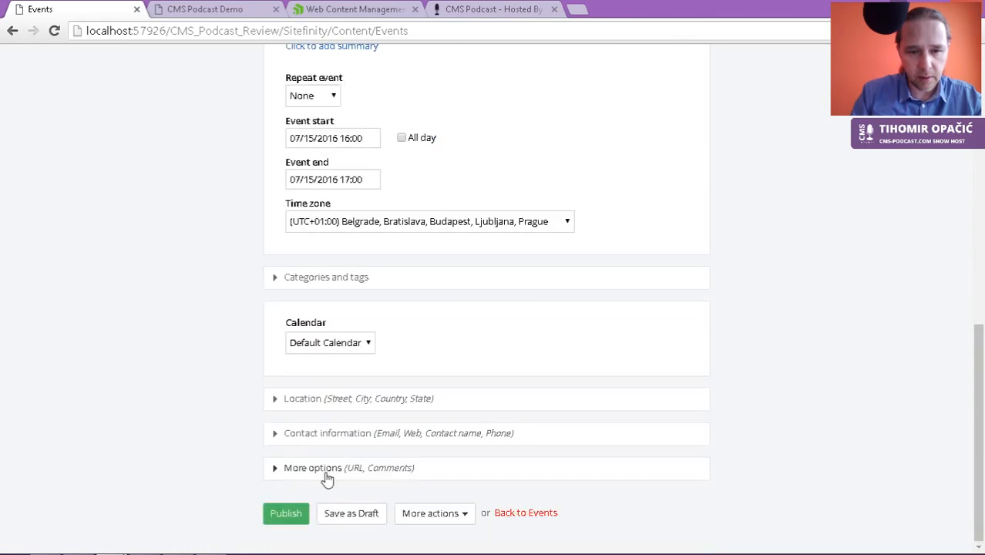
scroll(328, 477, "up", 9)
Step: Add the description as the event summary and publish the event
key("ctrl+a")
key("ctrl+c")
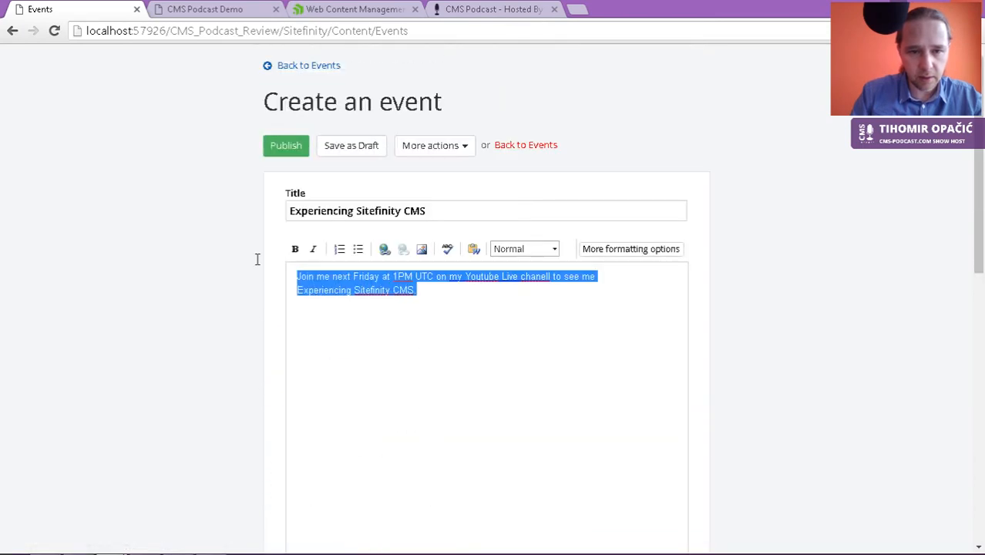
scroll(302, 426, "down", 5)
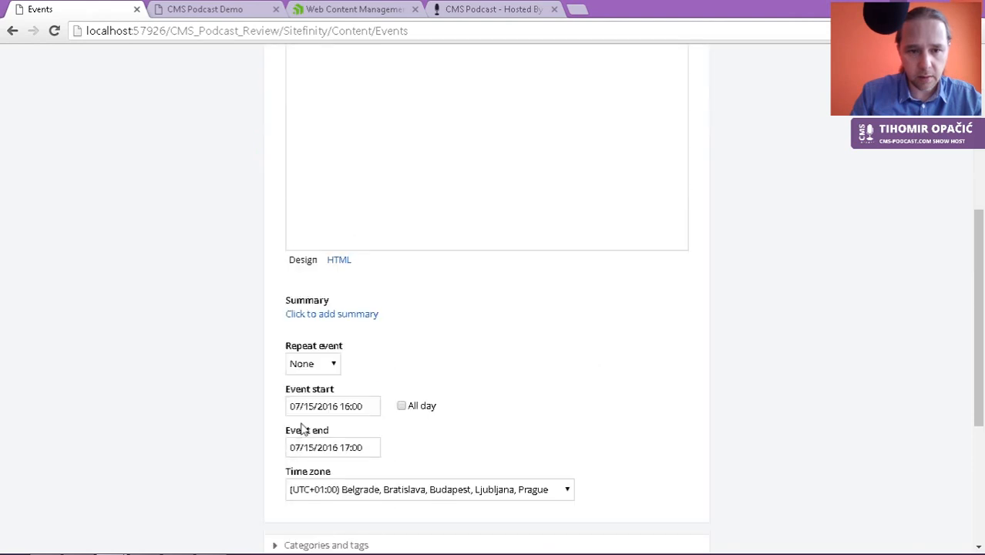
left_click(349, 314)
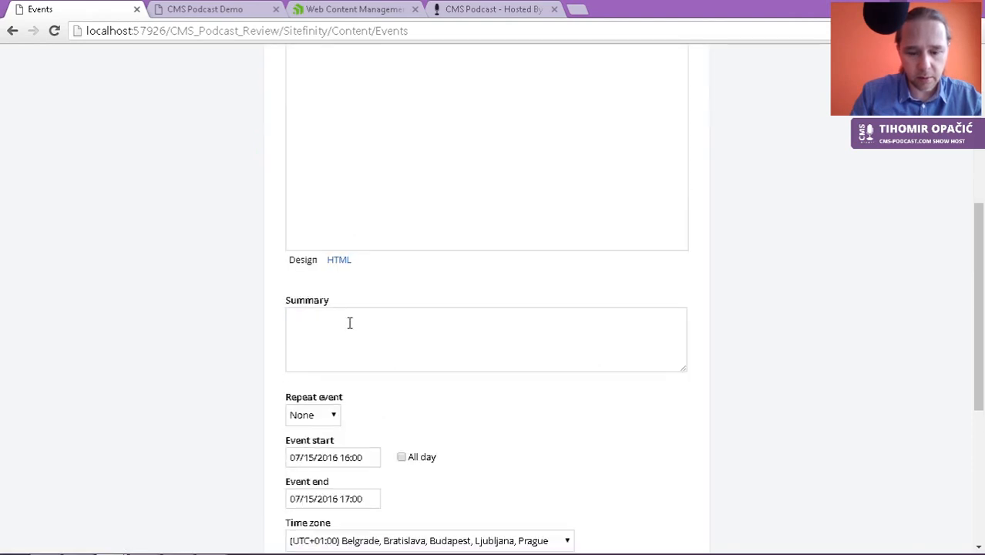
key("ctrl+v")
scroll(216, 430, "down", 1)
scroll(216, 430, "down", 3)
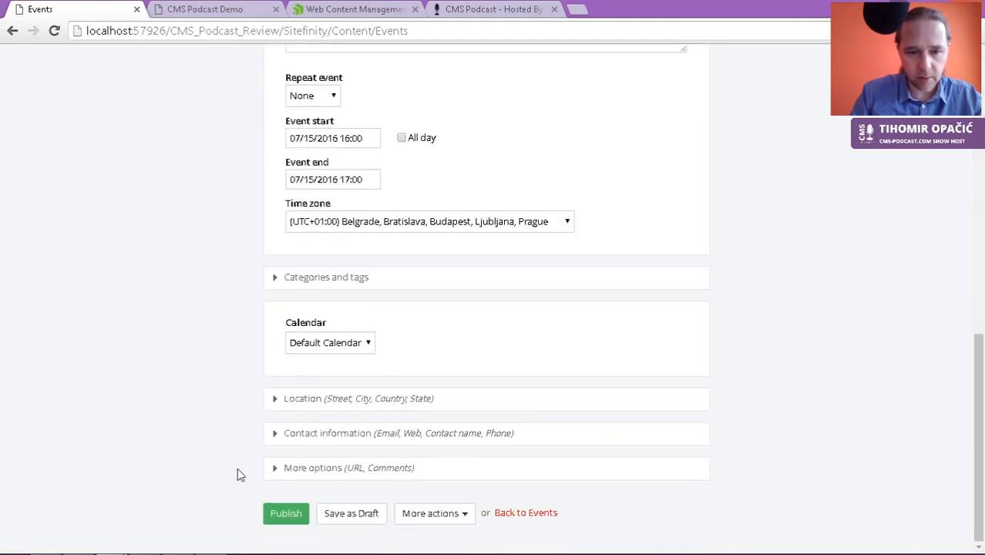
left_click(295, 510)
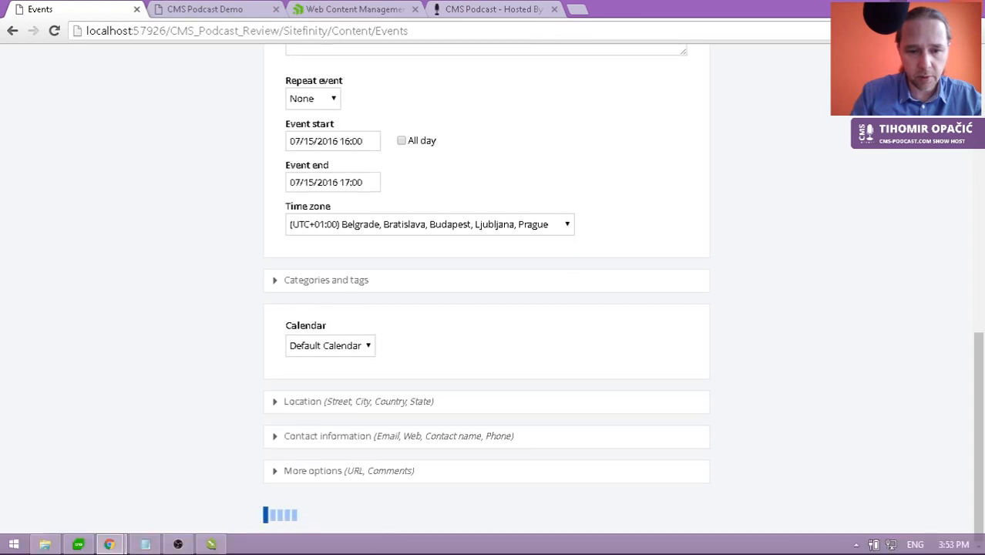
left_click(462, 11)
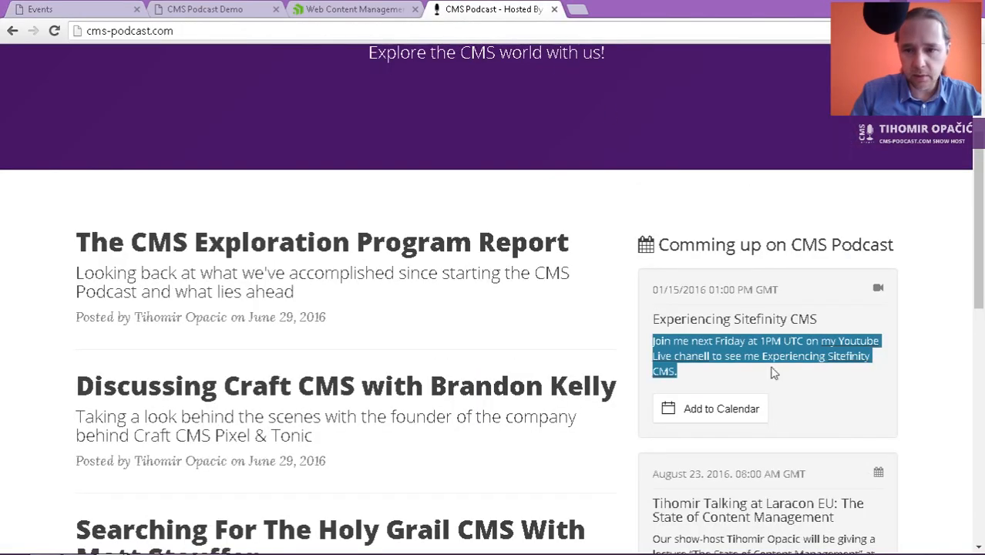
Step: Copy the Laracon EU talk title and paste it into a new event's Title
scroll(774, 374, "down", 3)
left_click_drag(852, 301, 654, 285)
key("ctrl+c")
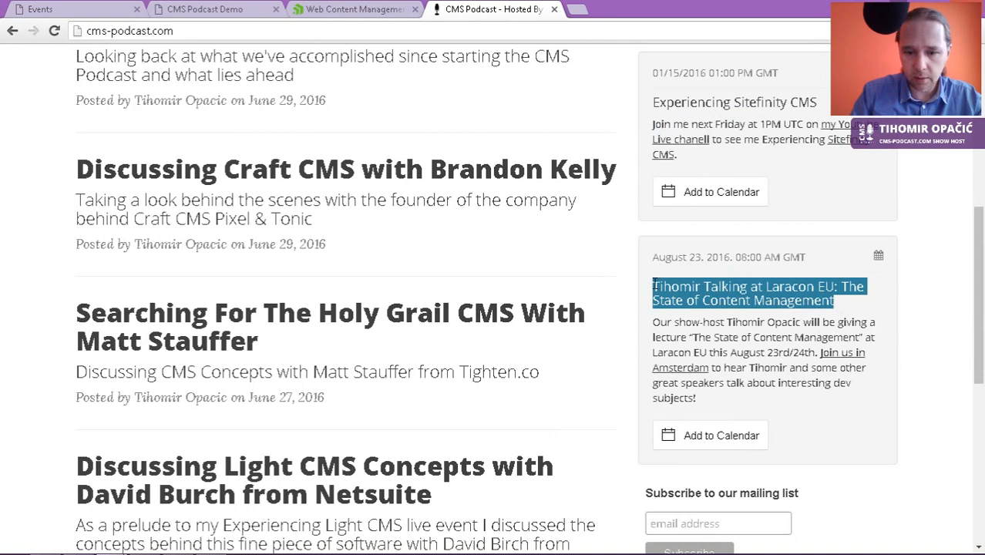
left_click(69, 11)
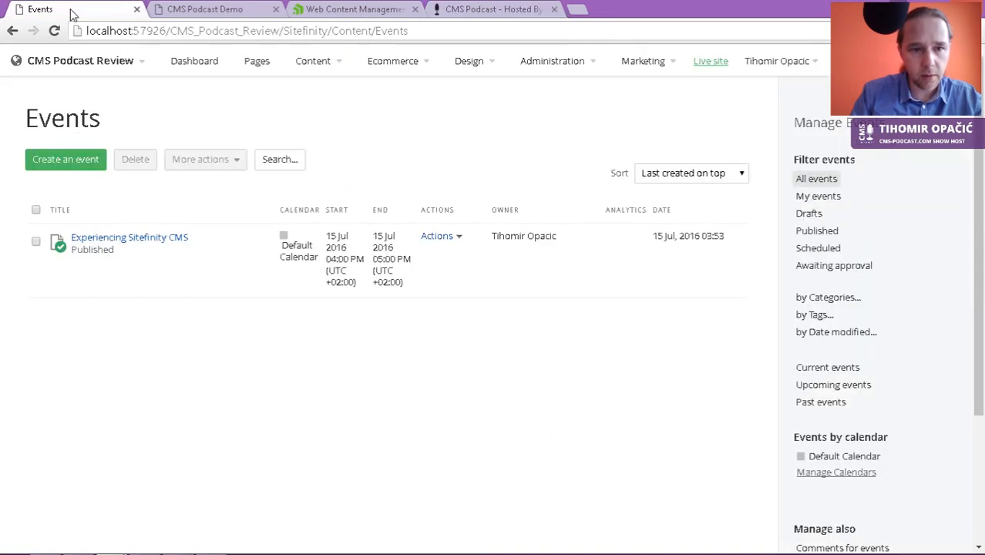
left_click(50, 157)
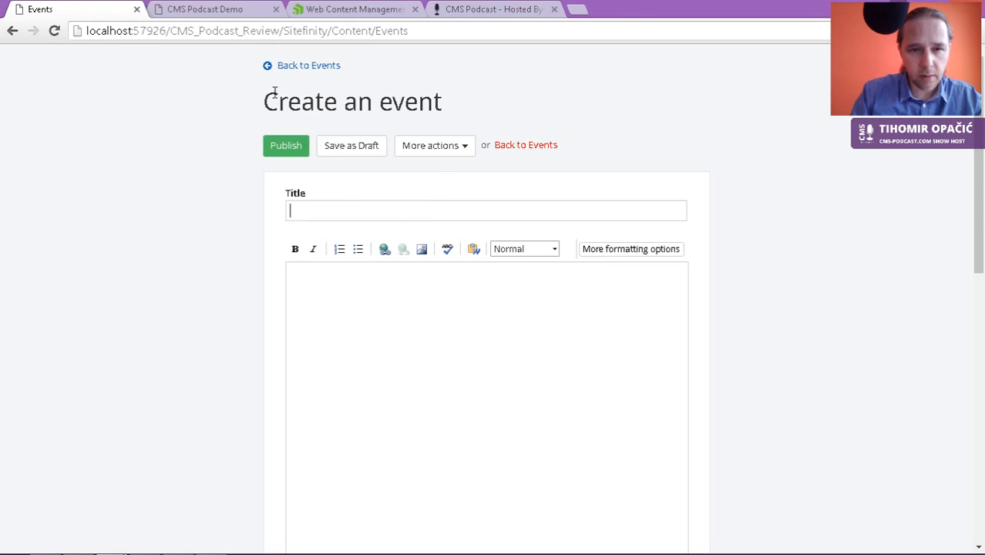
key("ctrl+v")
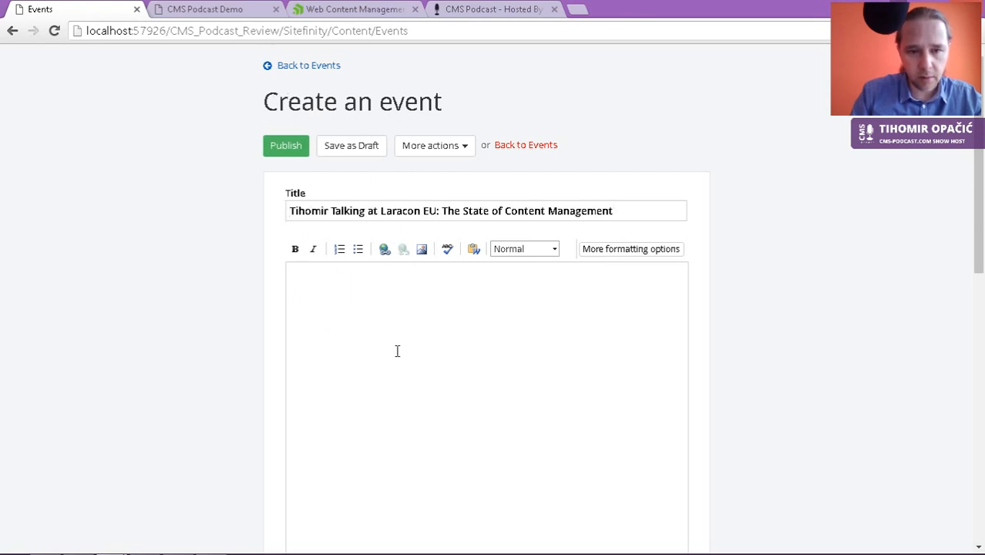
Step: Select the Laracon EU event's description on cms-podcast.com and place the caret in the event content
left_click(473, 11)
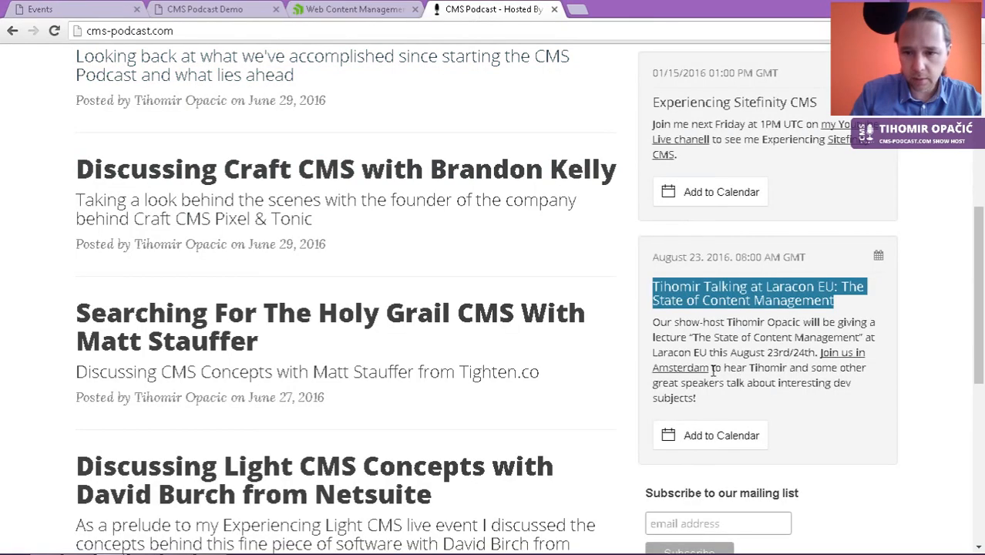
left_click_drag(710, 404, 652, 324)
key("ctrl+c")
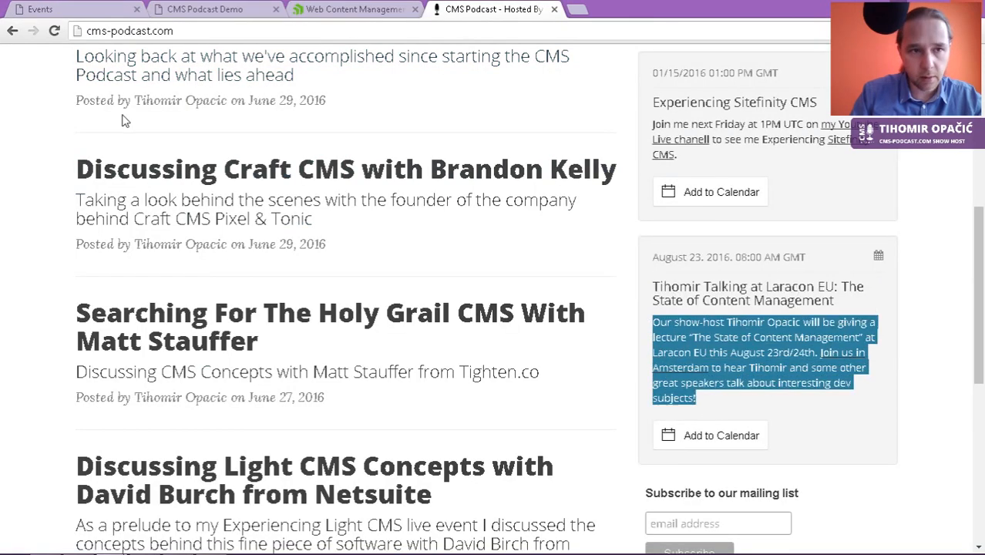
left_click(78, 11)
left_click(442, 397)
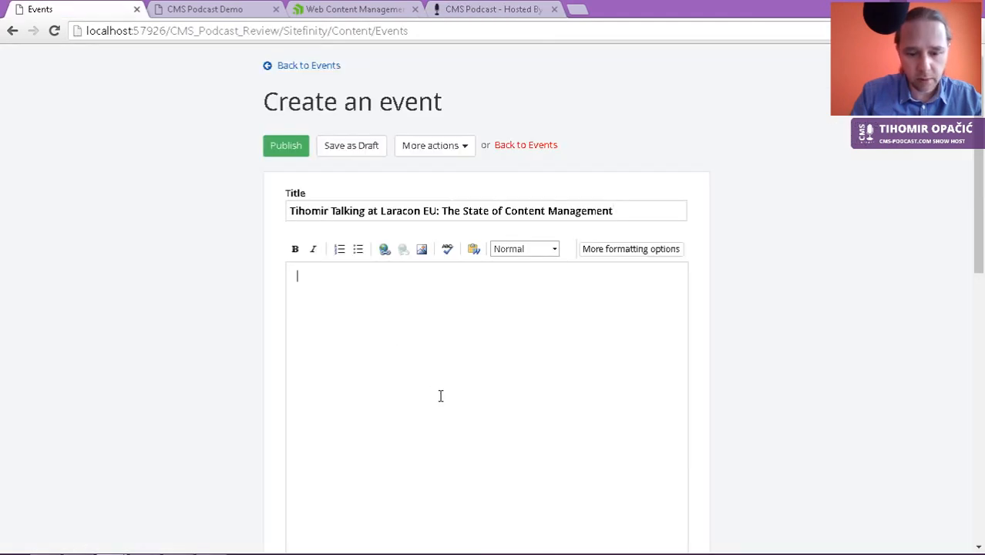
Step: Paste the Laracon description into the event content and its summary
key("ctrl+v")
scroll(442, 397, "down", 2)
scroll(442, 398, "down", 4)
left_click(346, 243)
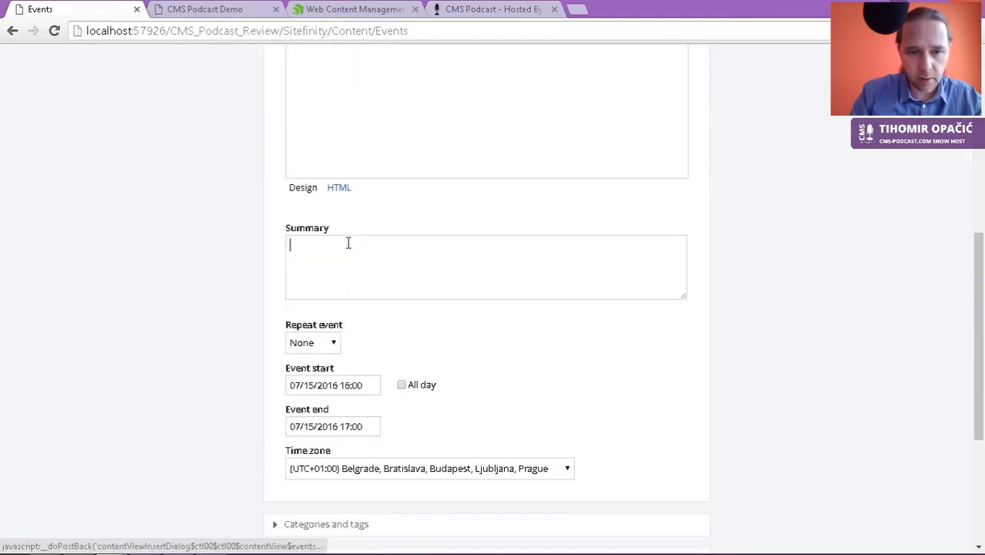
key("ctrl+v")
Step: Move the event start date to 23 August 2016
left_click(335, 384)
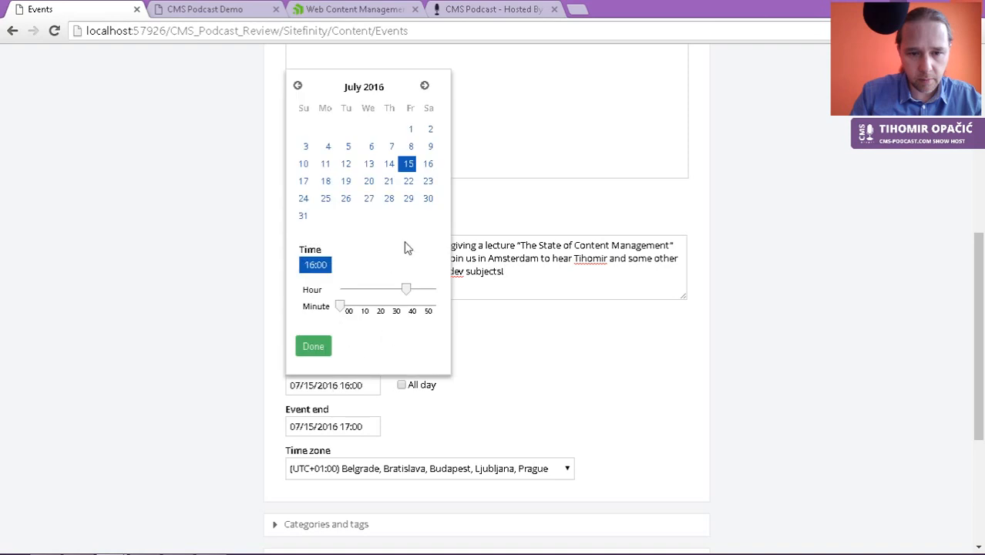
left_click(424, 86)
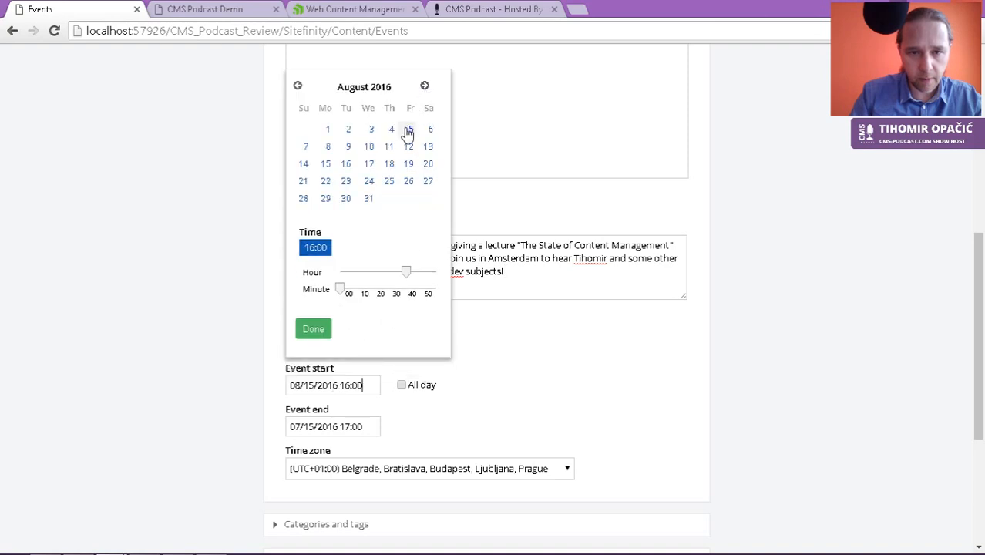
left_click(345, 180)
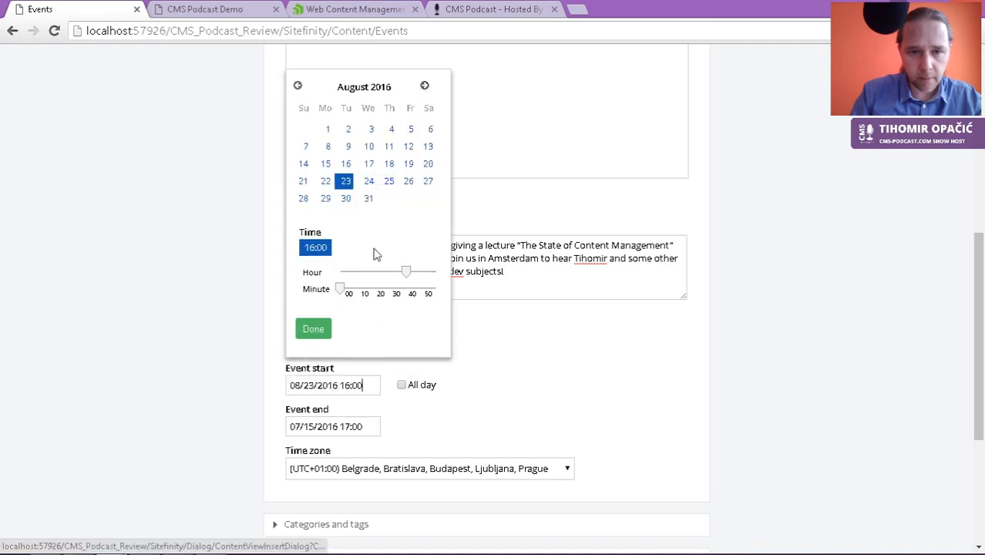
left_click(497, 355)
Step: Expand Location, enter Netherlands in State and begin typing Amsterdam for City
scroll(305, 490, "down", 3)
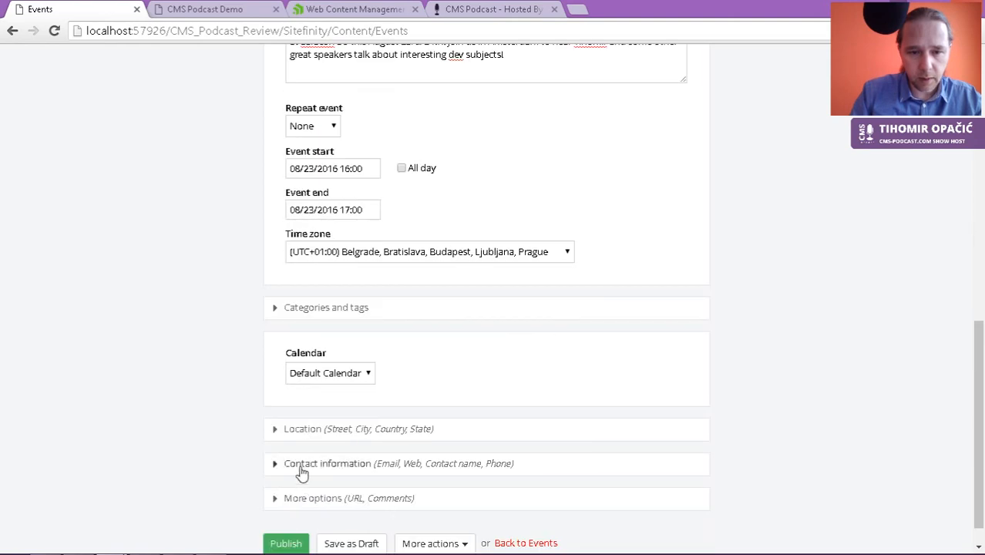
left_click(341, 402)
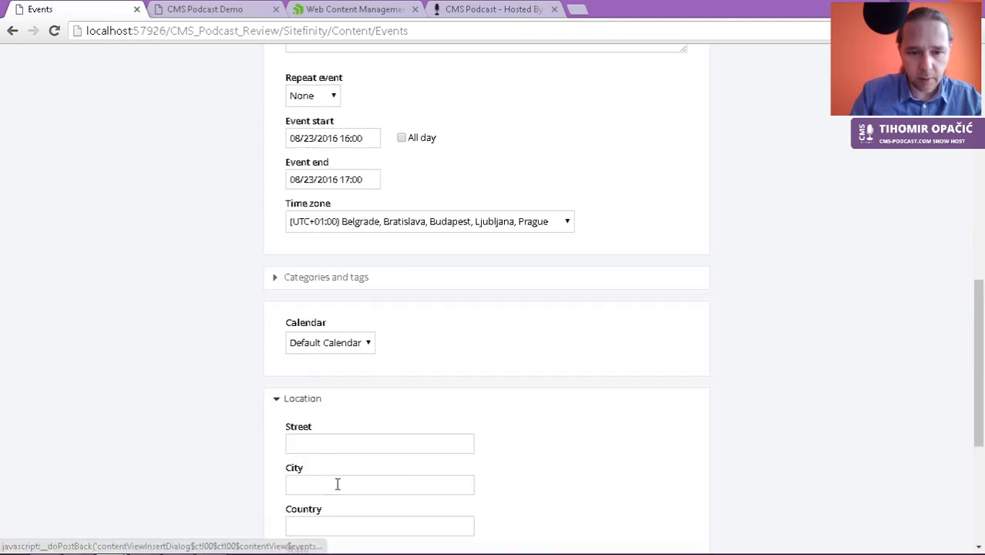
scroll(337, 478, "down", 3)
scroll(316, 454, "down", 1)
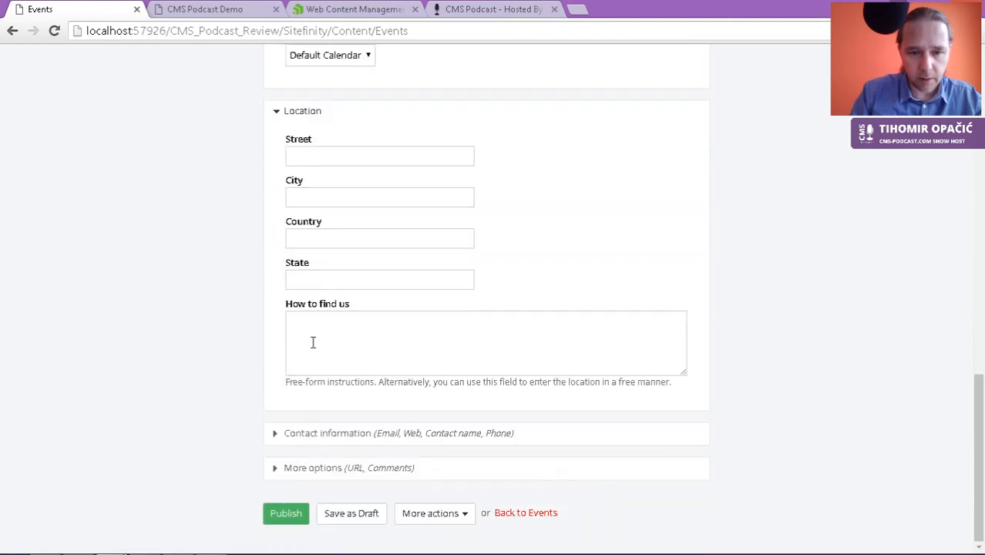
left_click(309, 279)
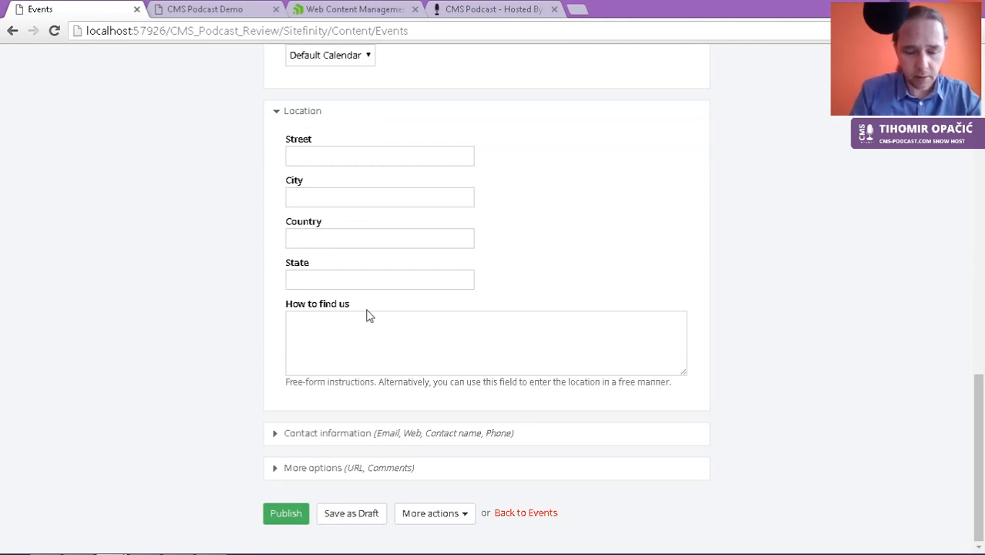
type("Netherlands")
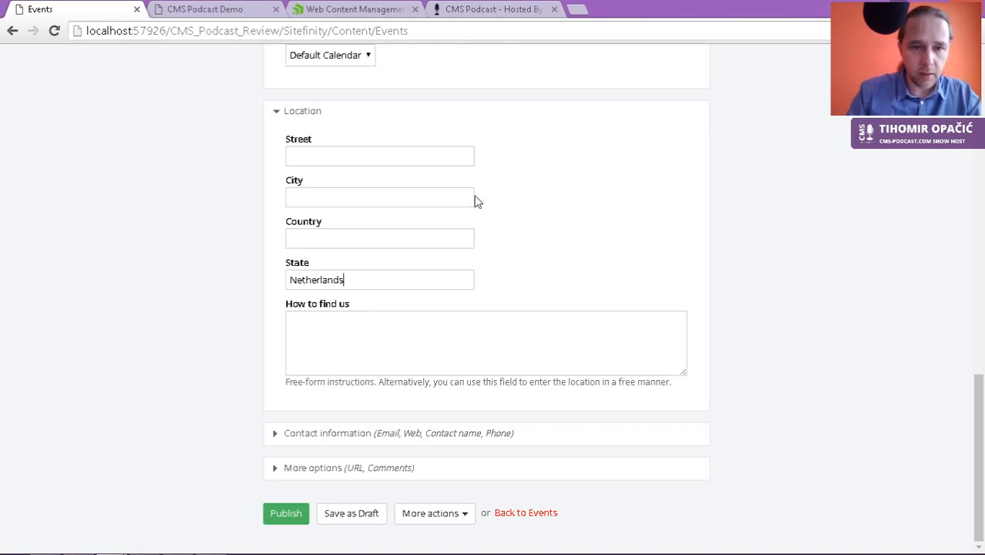
type("Ams")
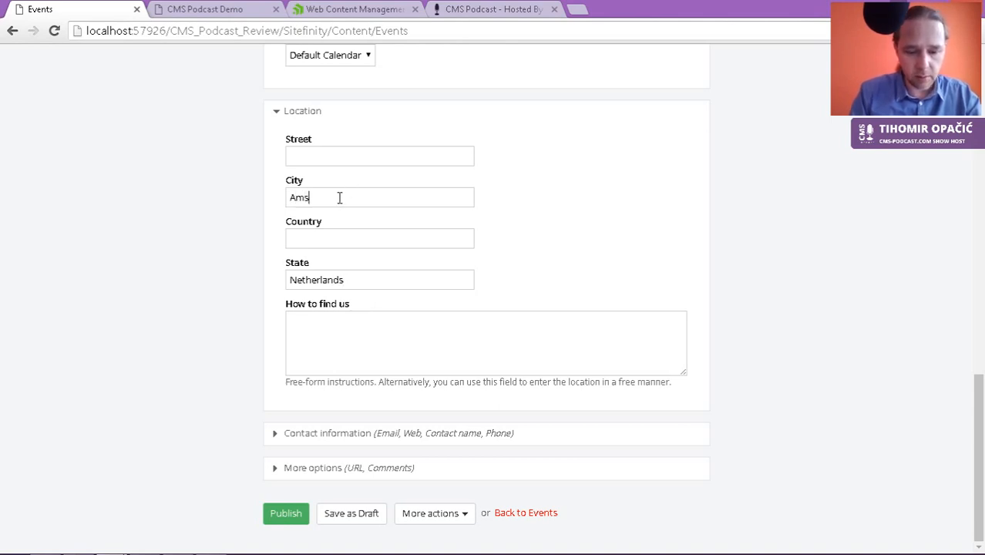
type("terdam")
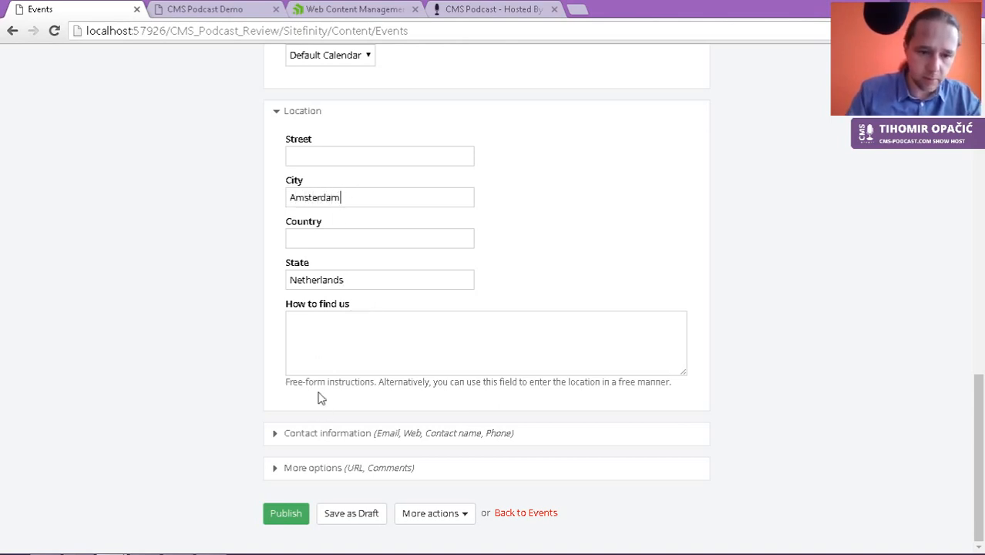
Step: Publish the Laracon EU event and bring up the CMS Podcast Demo homepage tab
left_click(290, 506)
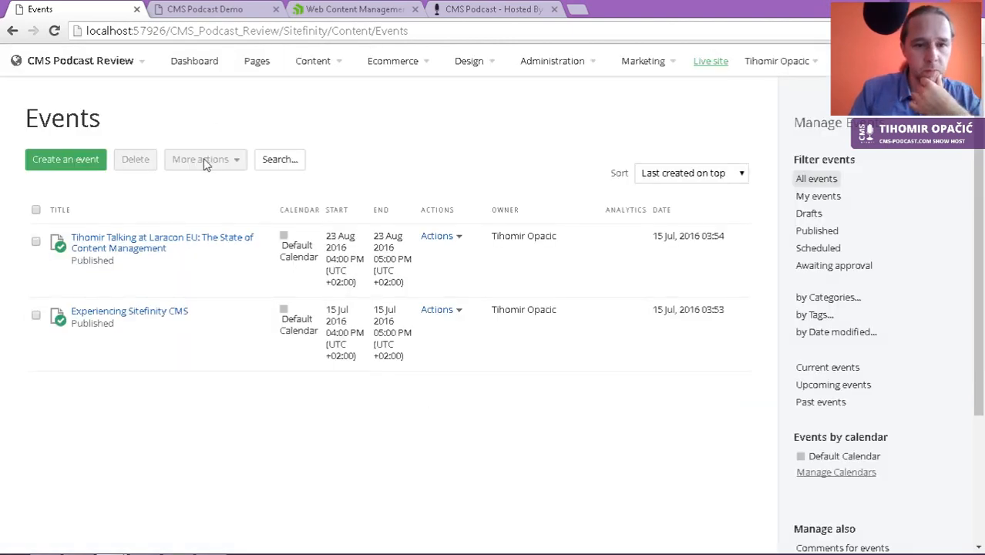
left_click(222, 8)
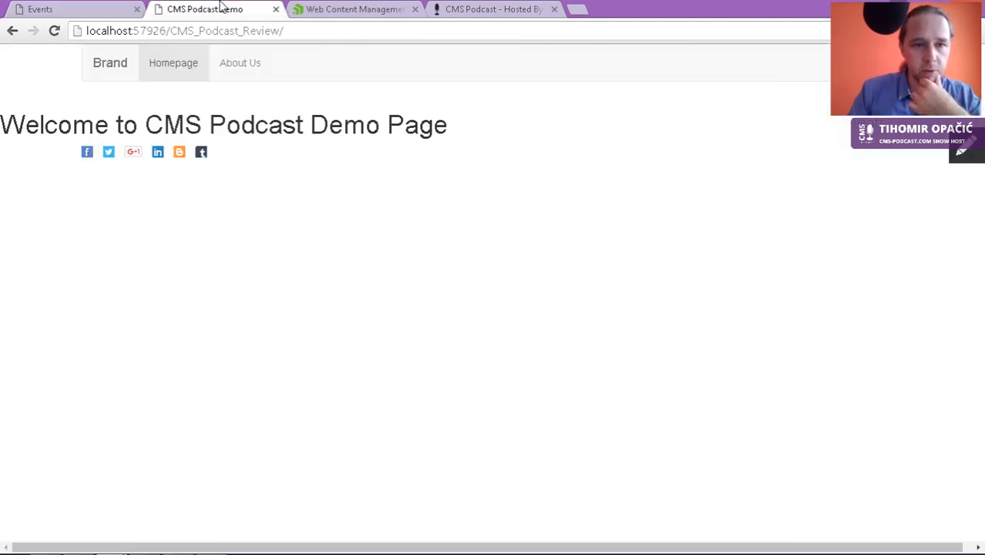
Step: Reload the live homepage to see both events listed, then return to Events admin
left_click(54, 33)
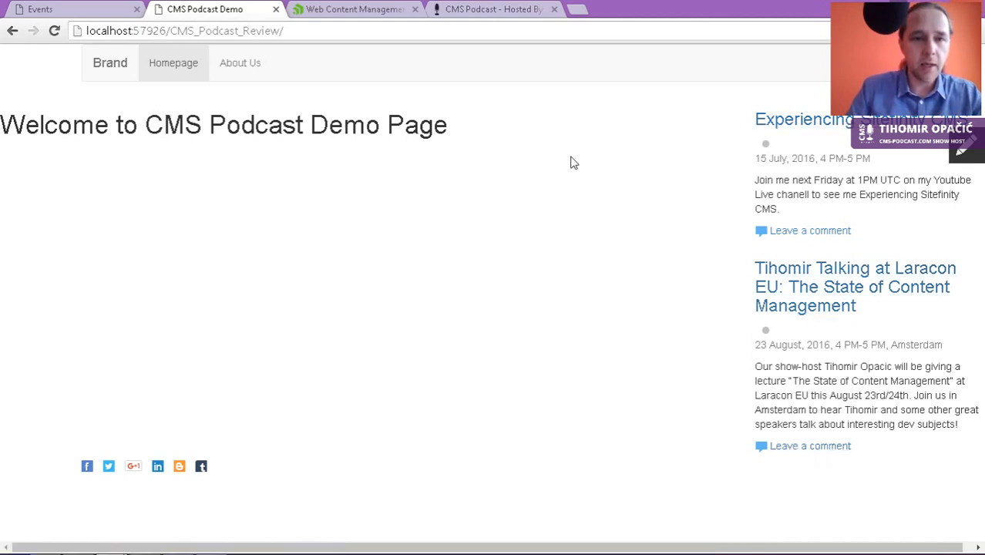
left_click(102, 12)
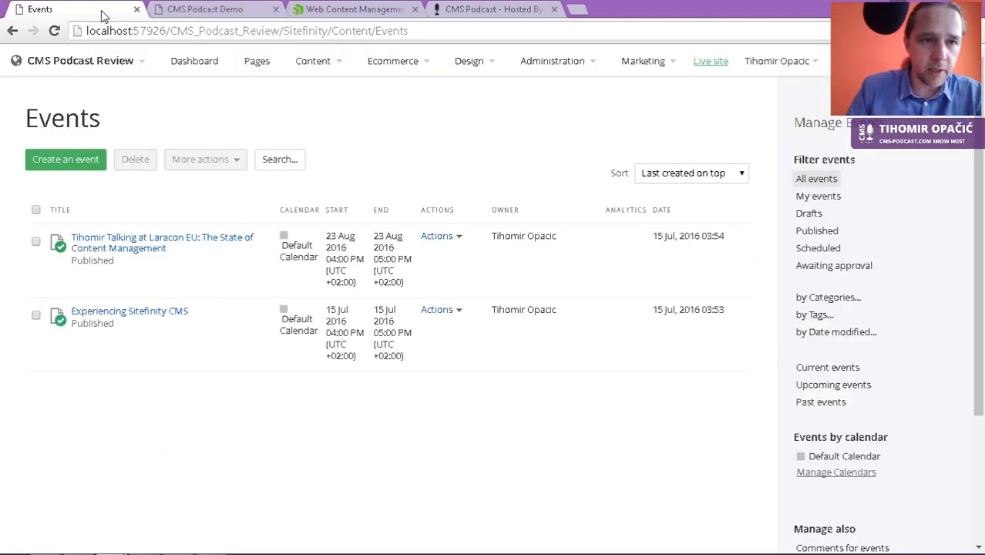
Step: Set the Homepage image gallery to No limit and paging, save it, and republish the Homepage
left_click(257, 61)
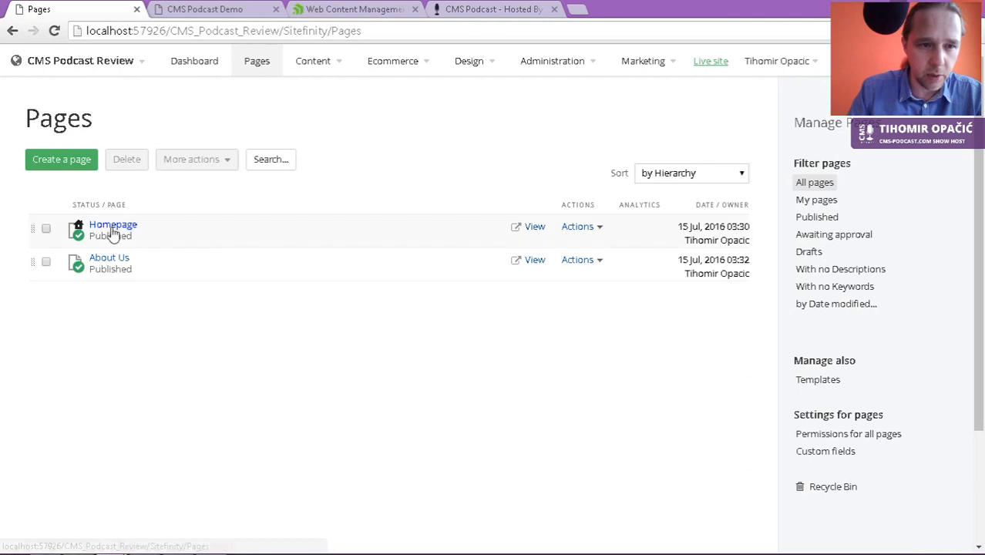
left_click(114, 227)
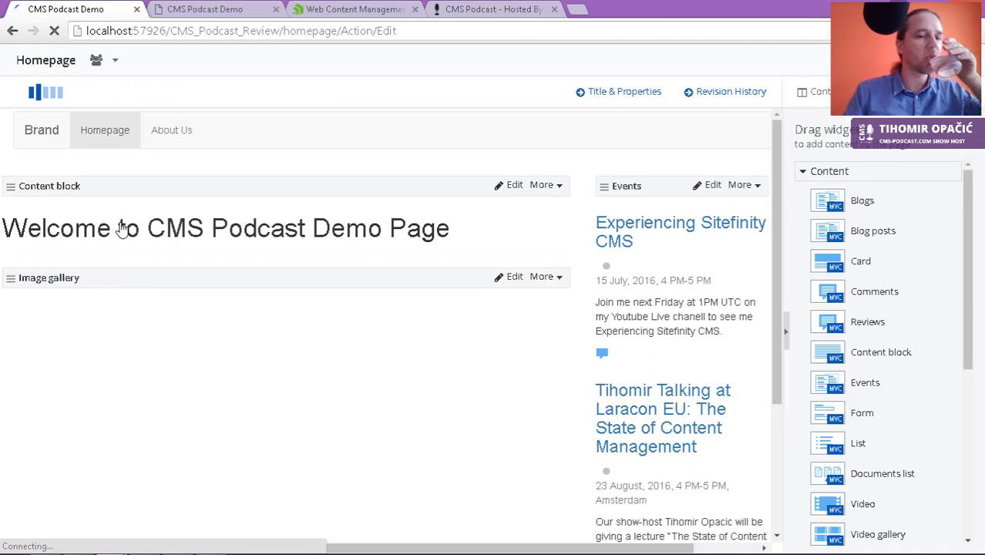
left_click(510, 278)
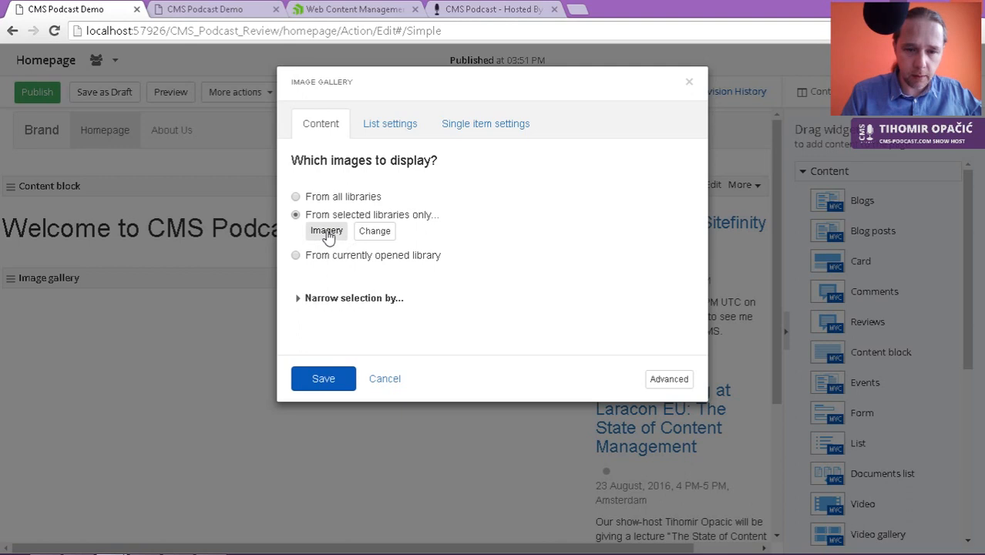
left_click(346, 301)
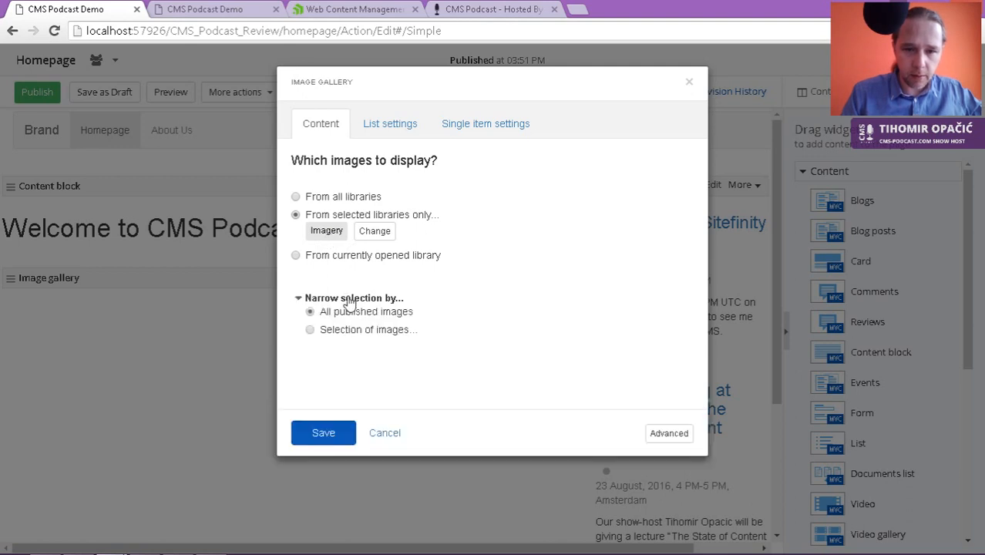
left_click(399, 131)
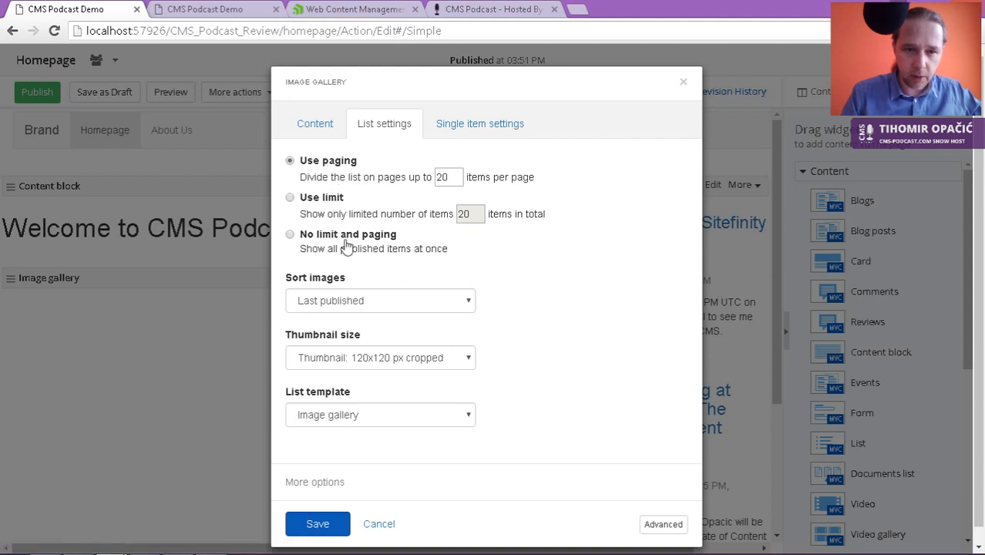
left_click(289, 235)
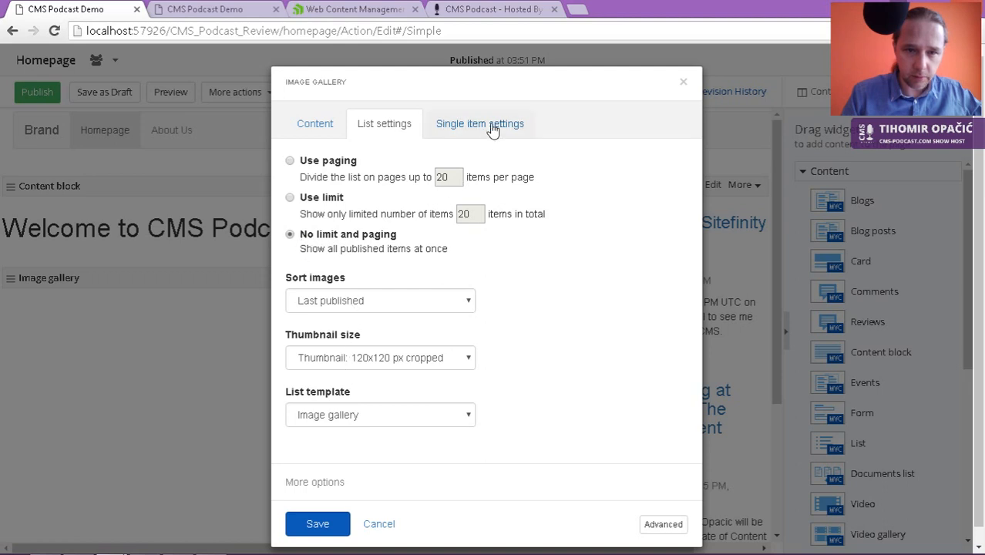
left_click(319, 527)
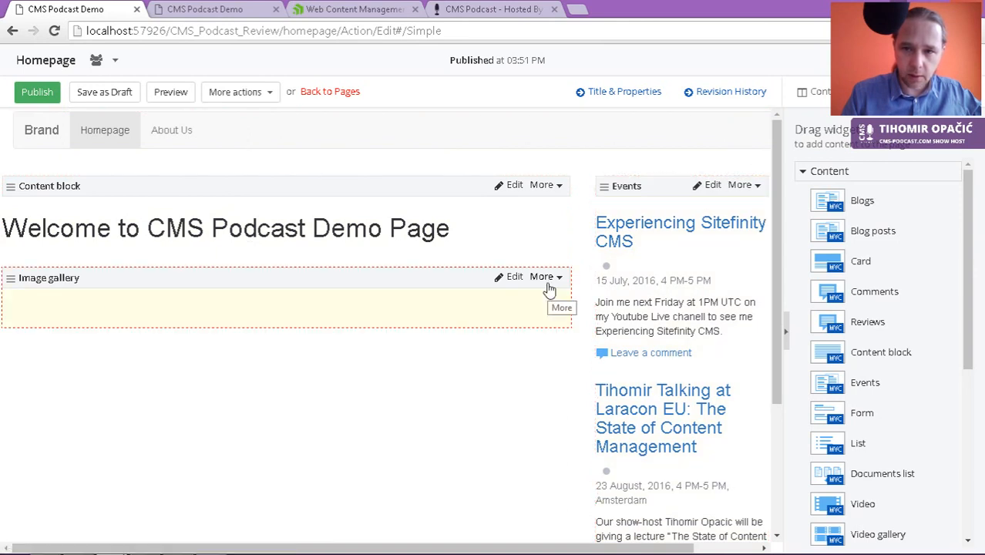
left_click(44, 95)
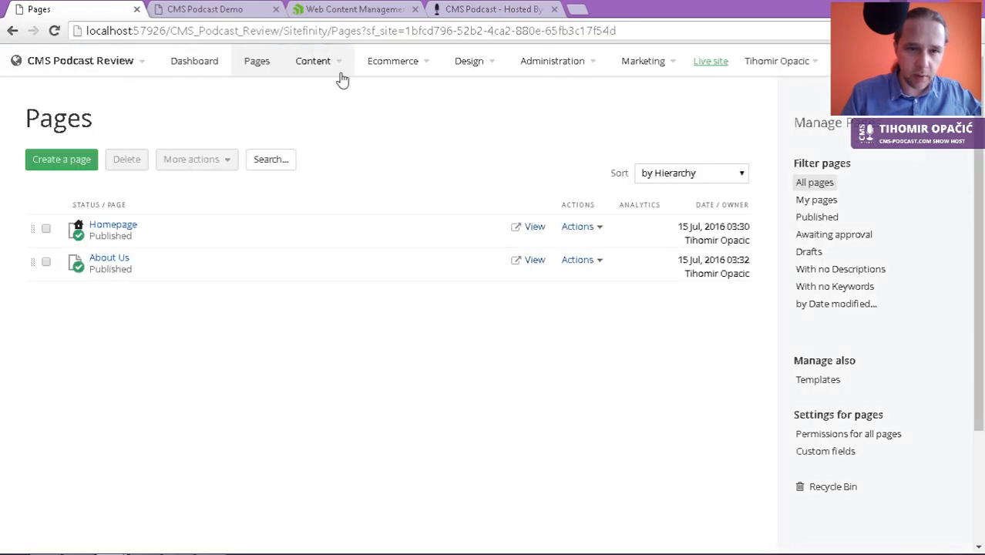
Step: Open the Gallery image library from the Images content section
left_click(338, 73)
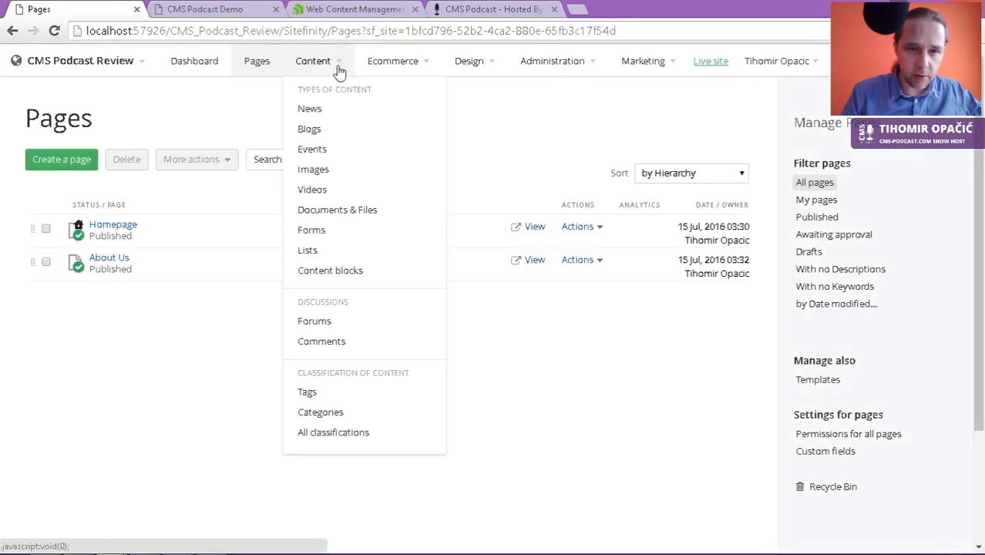
left_click(340, 171)
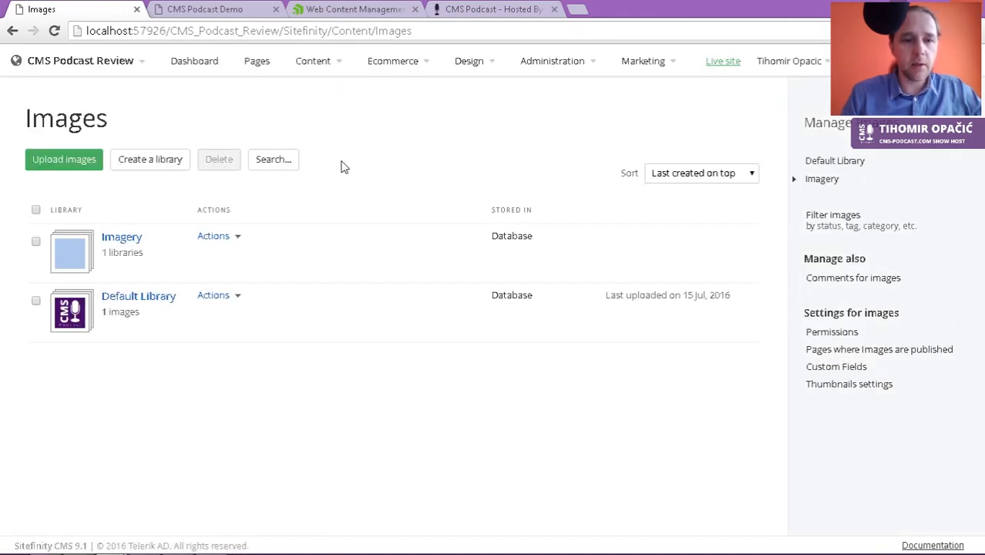
left_click(239, 238)
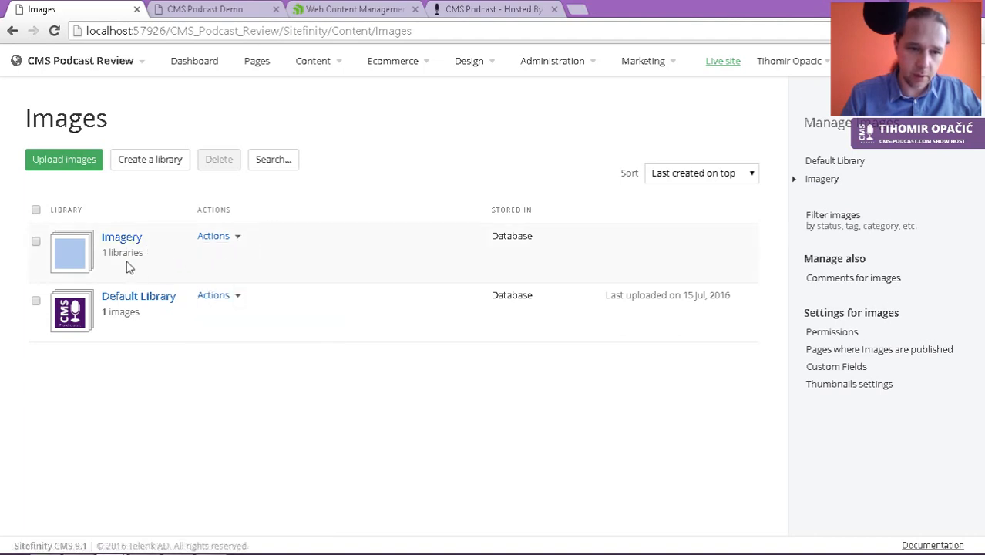
left_click(121, 238)
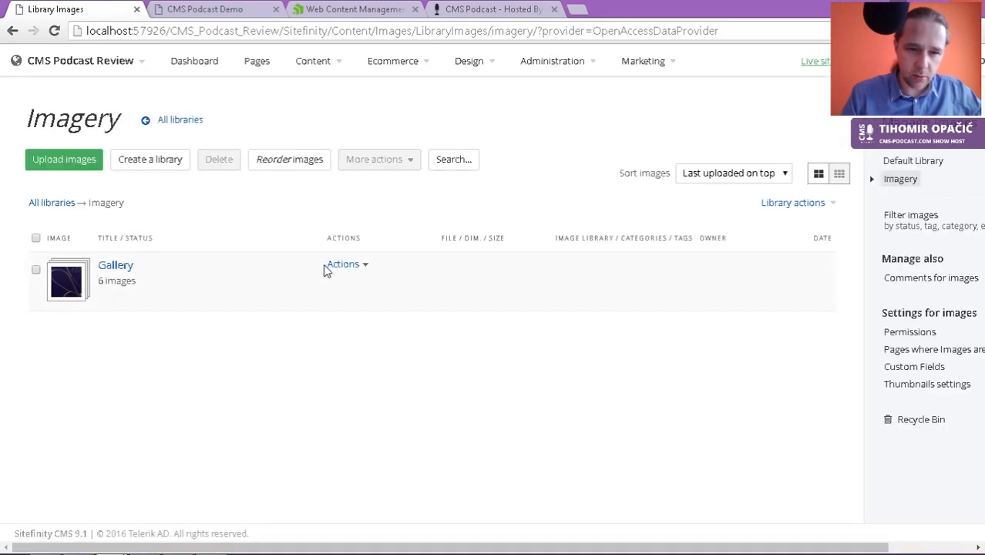
left_click(123, 270)
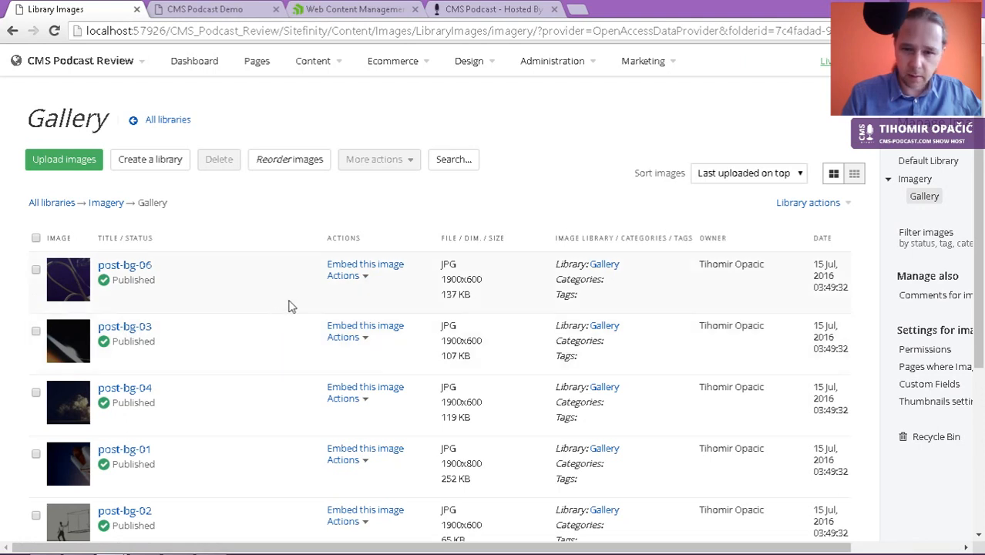
Step: Bulk-publish all six Gallery images, then go to the Pages list
left_click(35, 238)
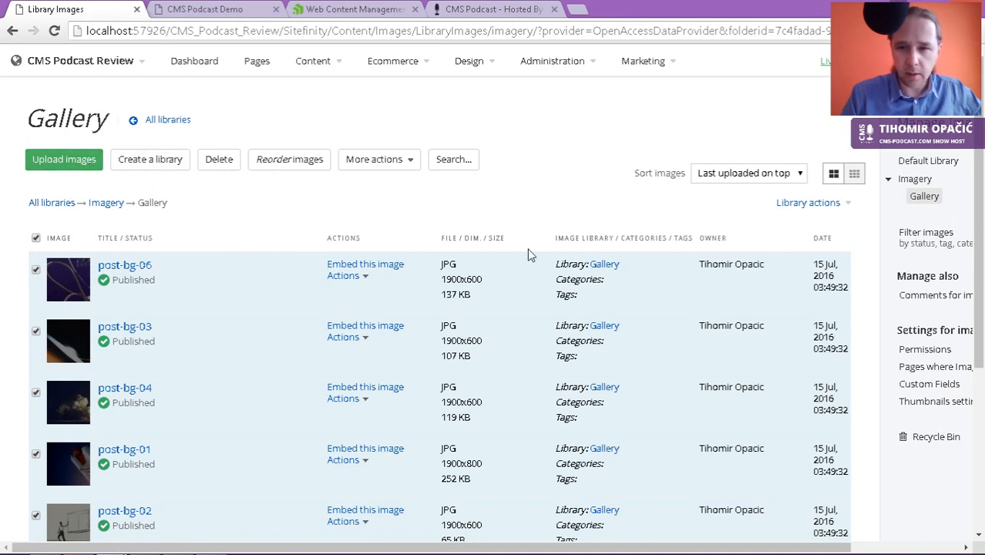
left_click(402, 163)
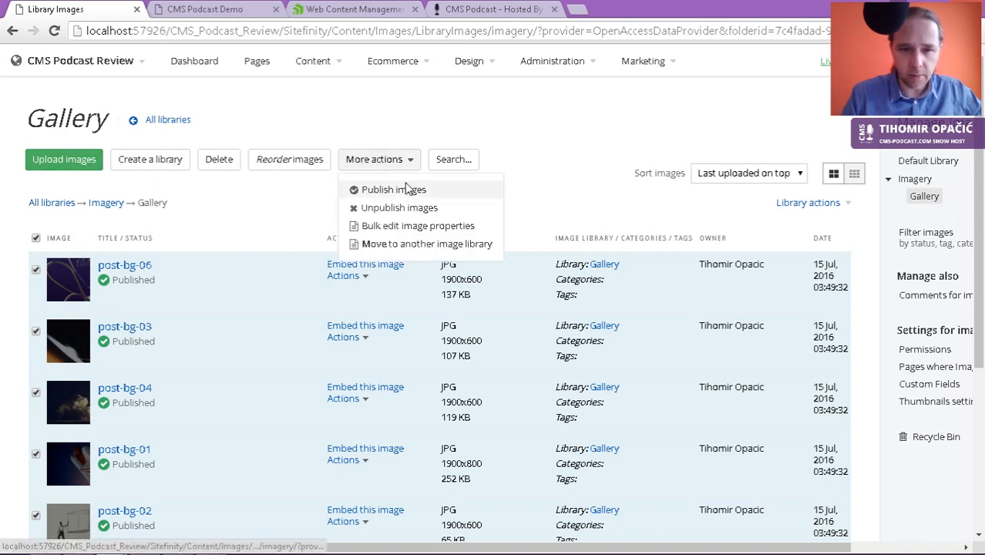
left_click(404, 189)
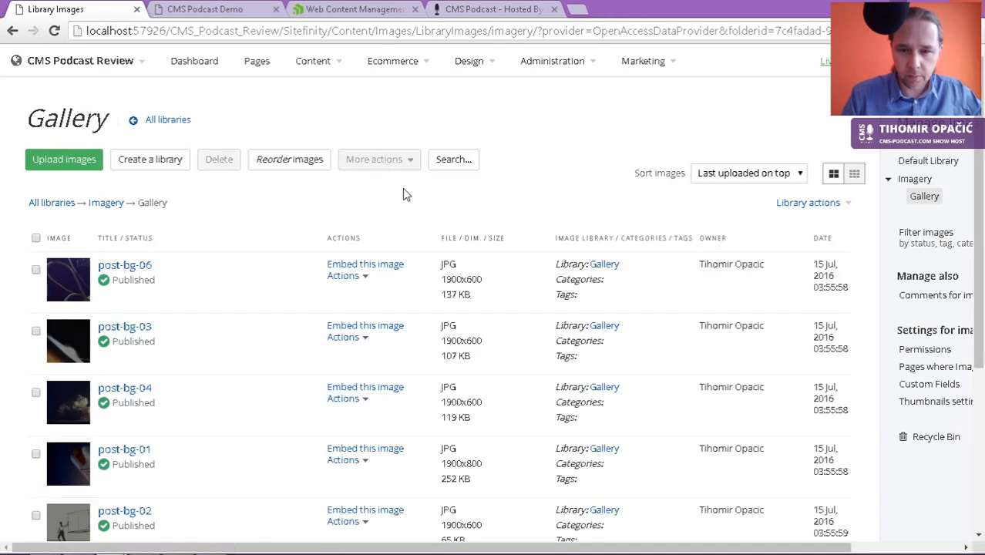
left_click(259, 63)
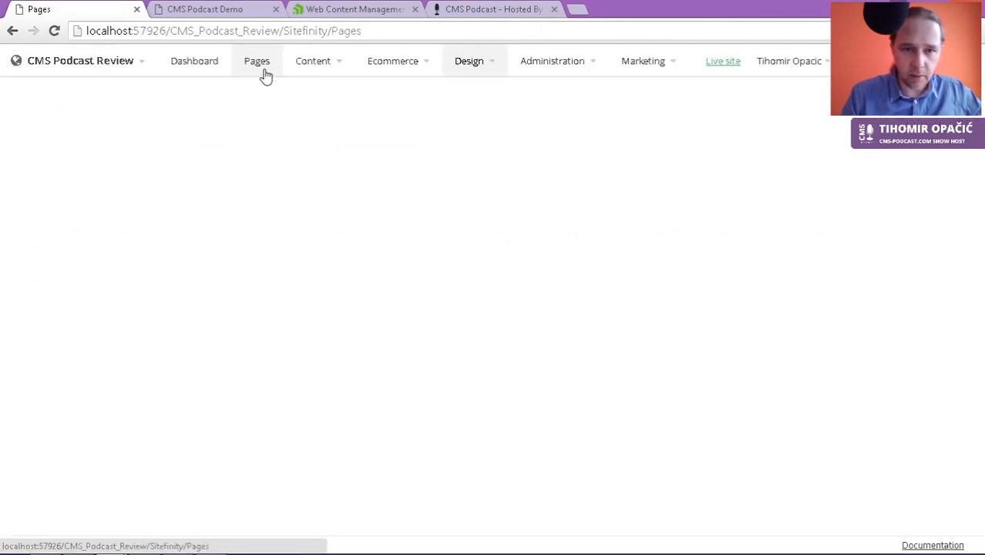
Step: Open the Homepage's image gallery settings to change its source library
left_click(124, 228)
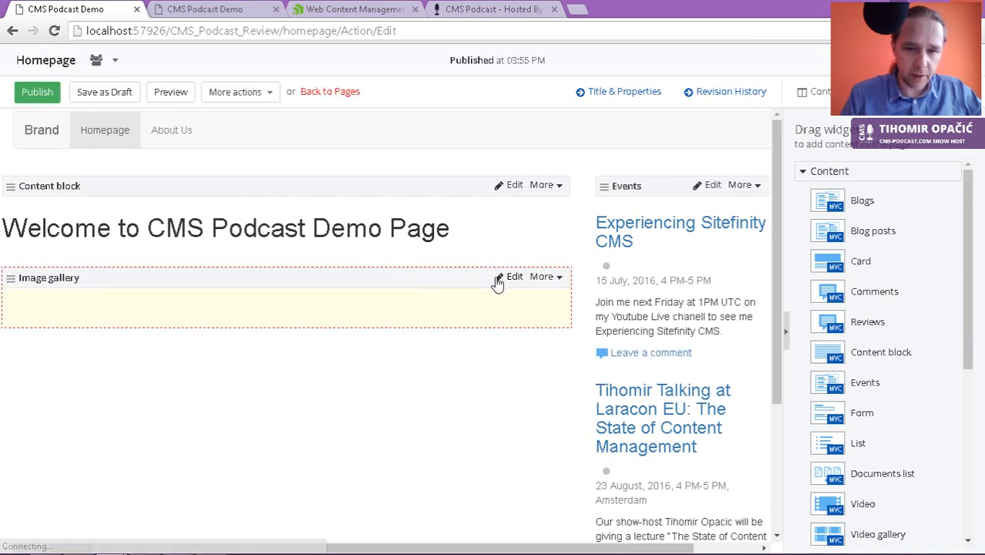
left_click(499, 278)
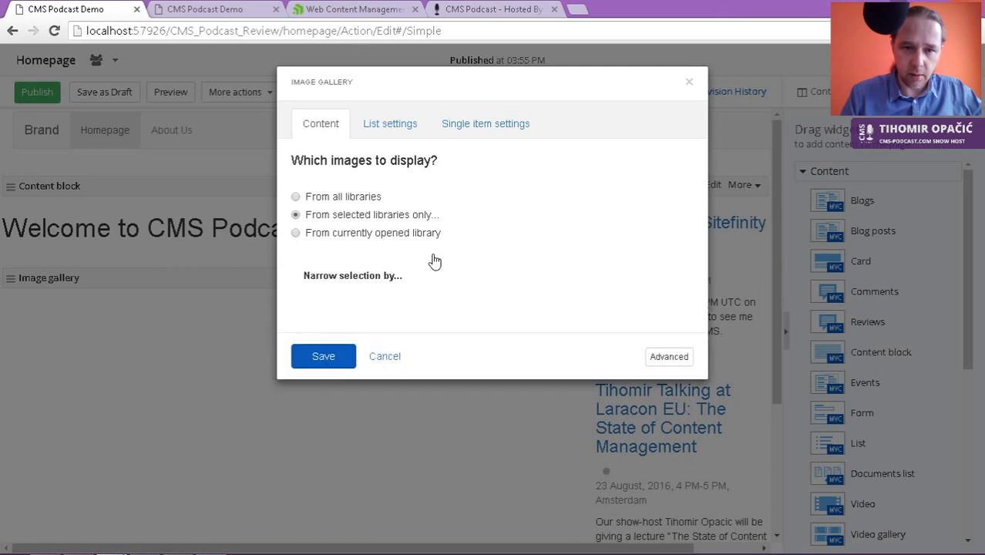
left_click(379, 233)
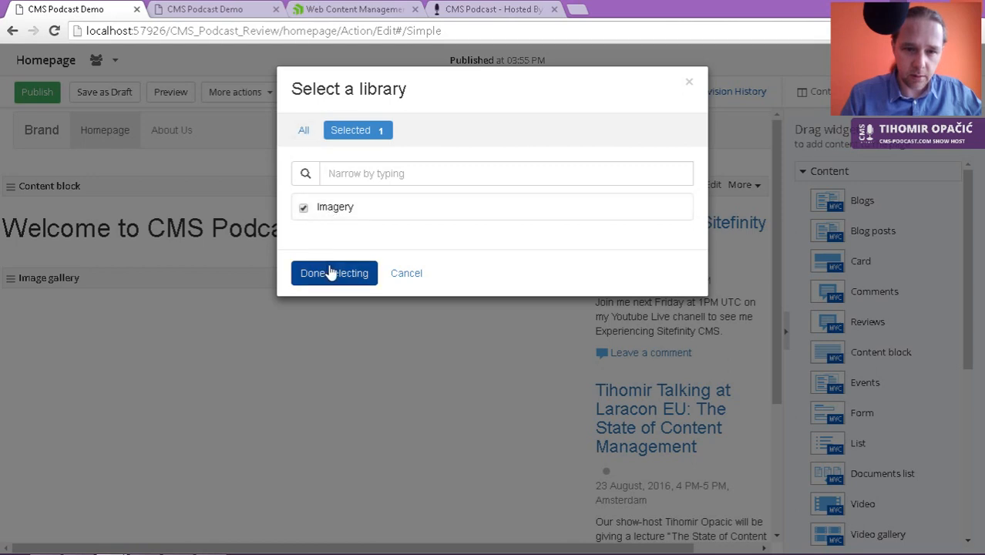
Step: Reload the live homepage to check the gallery, then return to the page editor
left_click(202, 15)
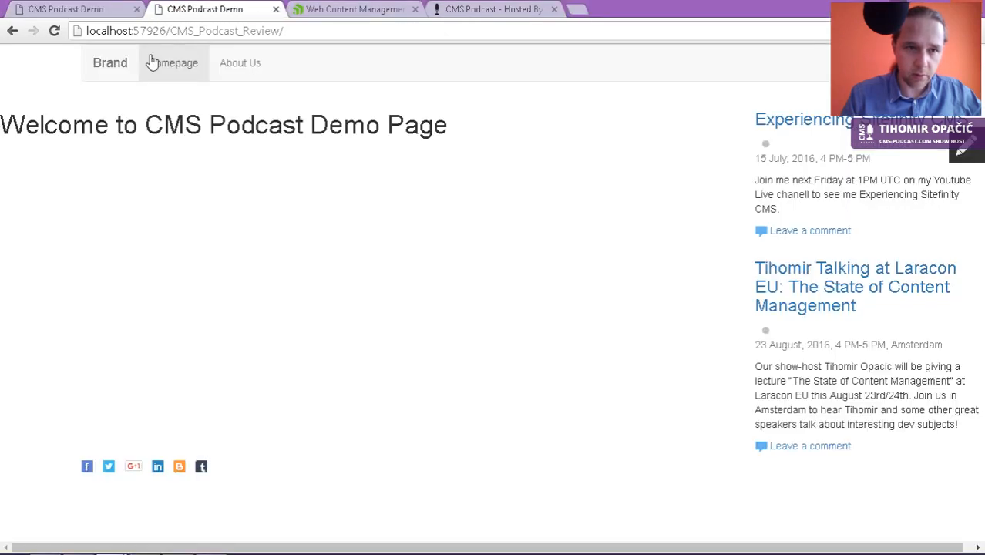
left_click(54, 30)
left_click(31, 10)
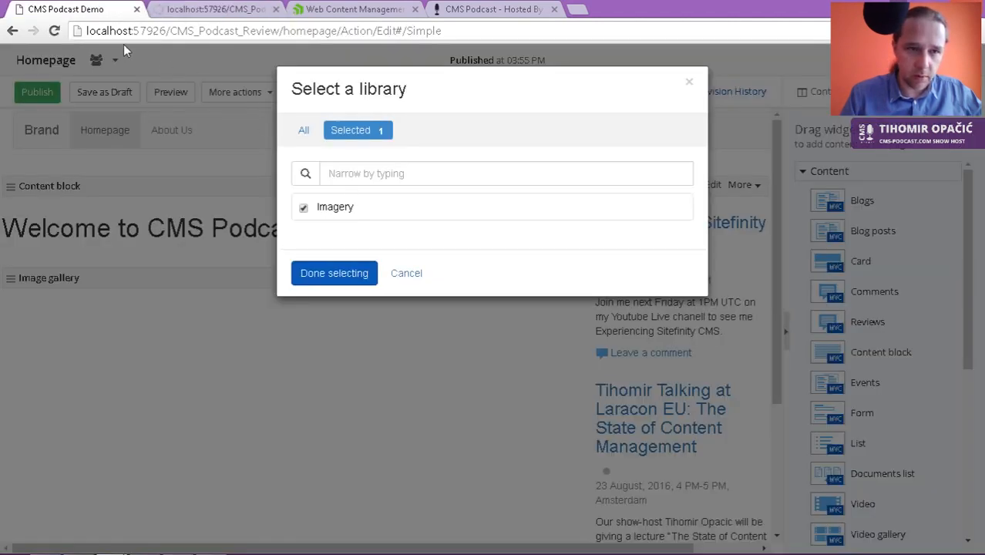
Step: Choose the Imagery library as the gallery source, save, and preview the live homepage
left_click(303, 131)
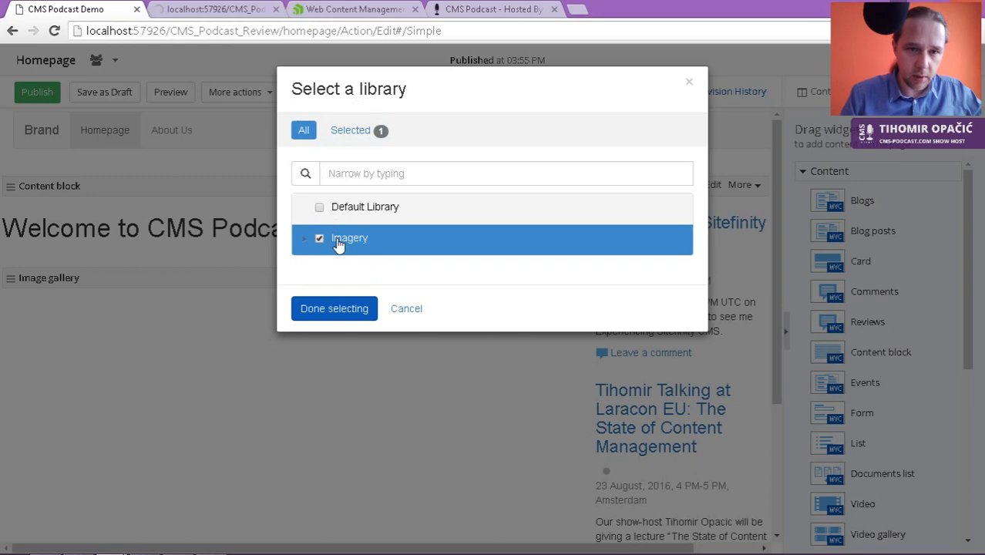
left_click(356, 316)
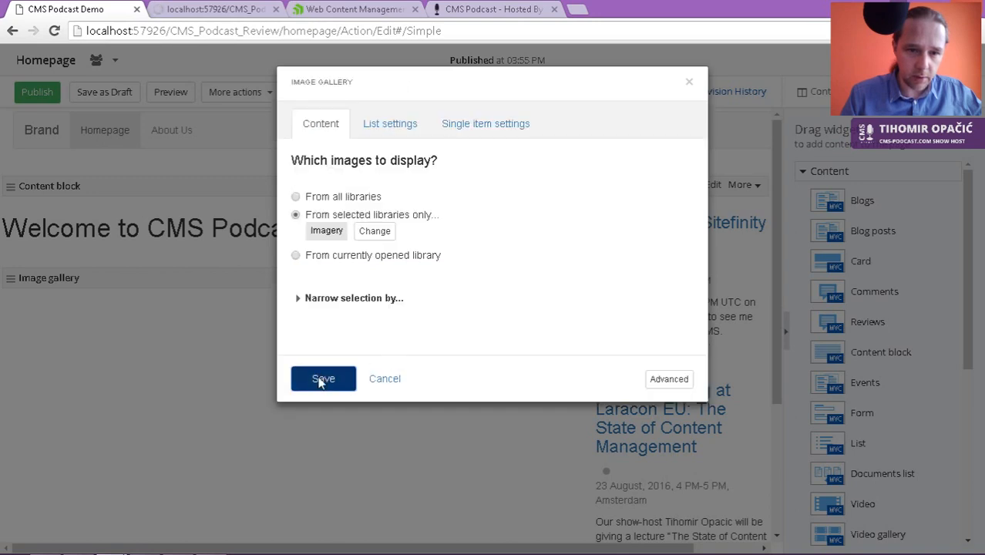
left_click(324, 377)
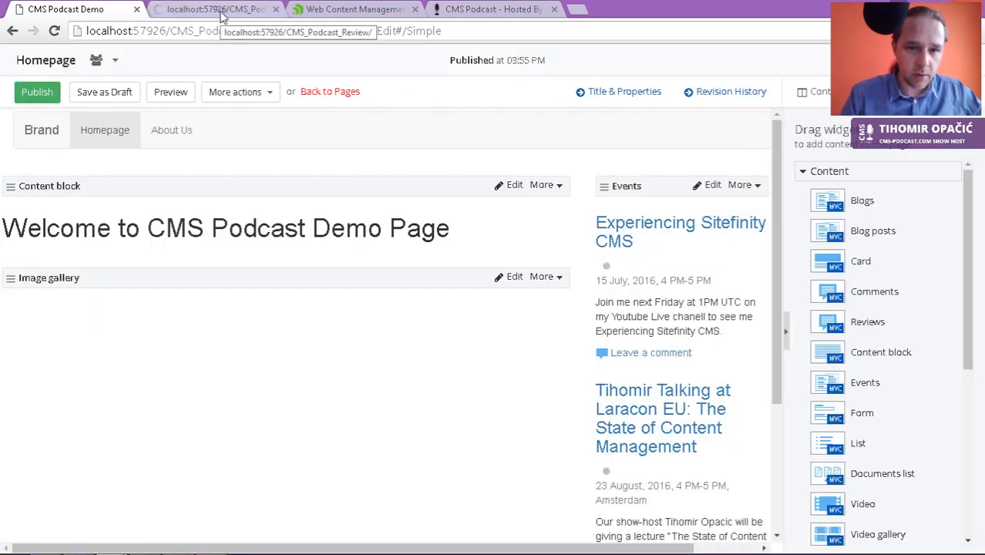
left_click(553, 279)
left_click(224, 10)
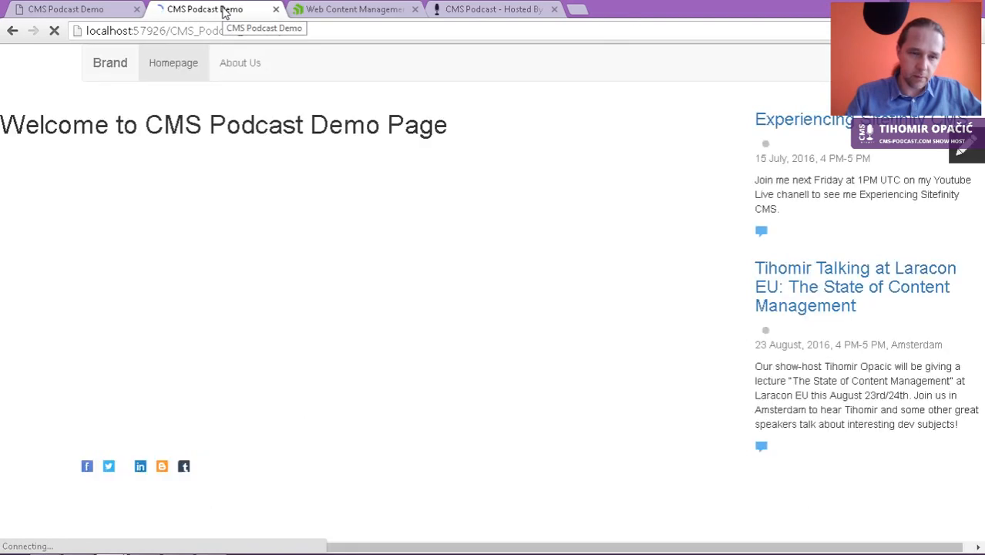
Step: Set the Image gallery widget to 'From all libraries' and save its settings
left_click(84, 13)
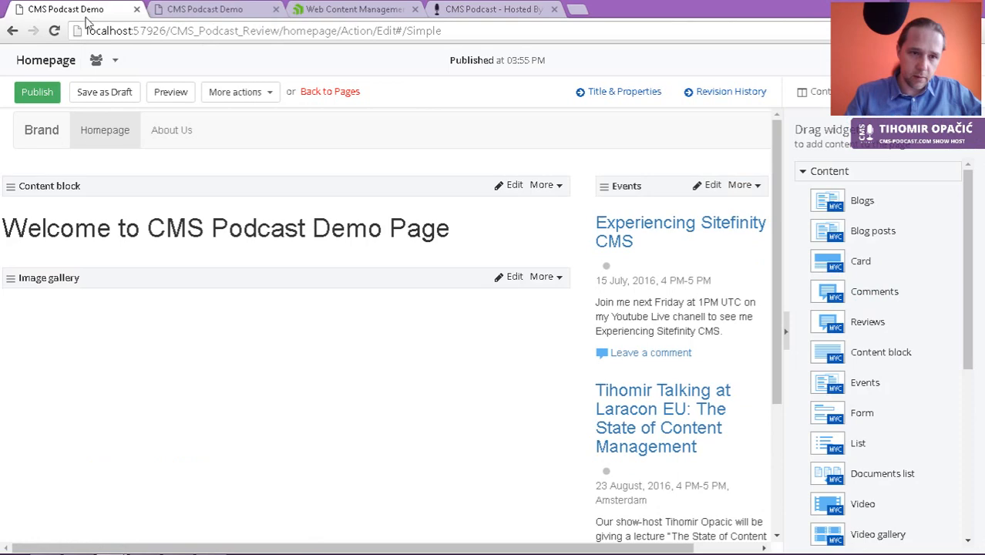
scroll(464, 376, "down", 3)
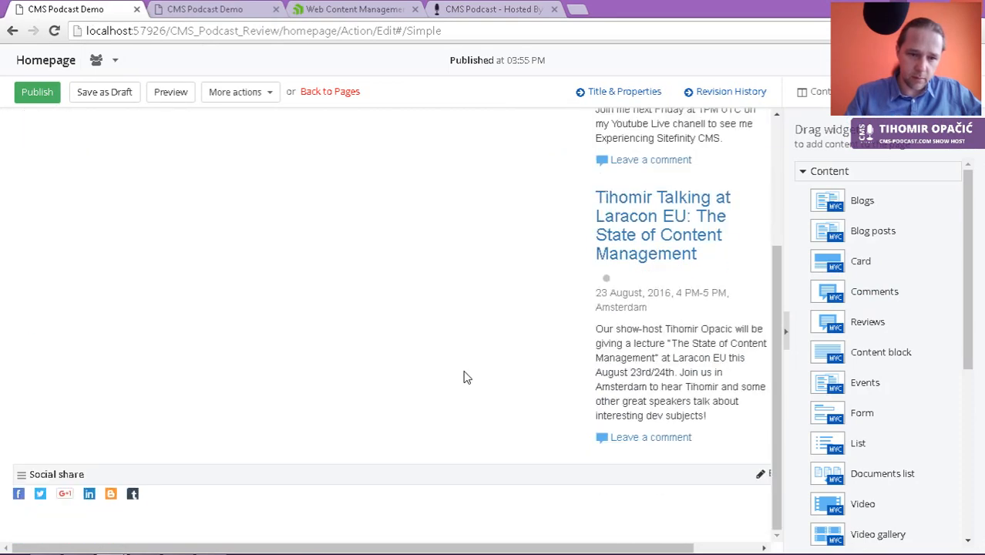
scroll(464, 376, "up", 3)
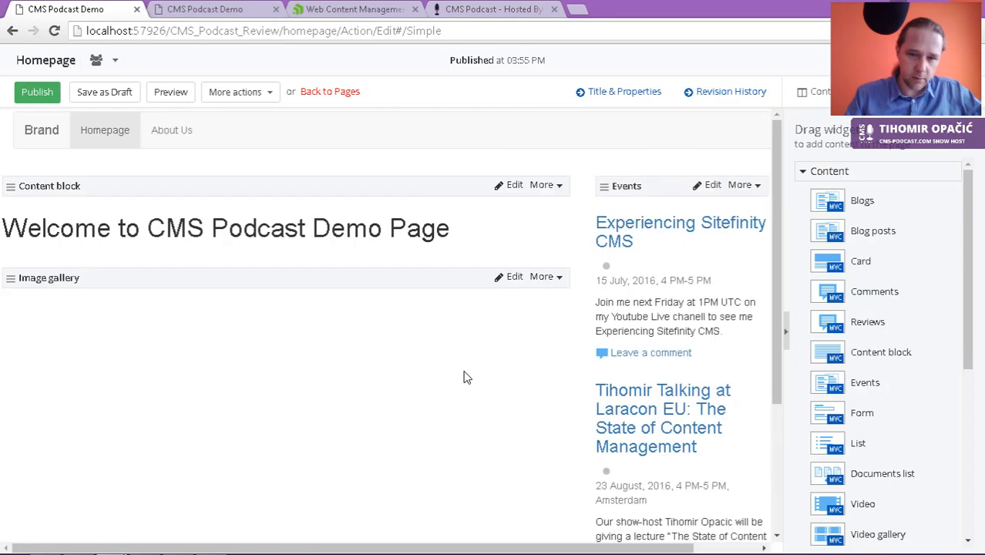
left_click(559, 279)
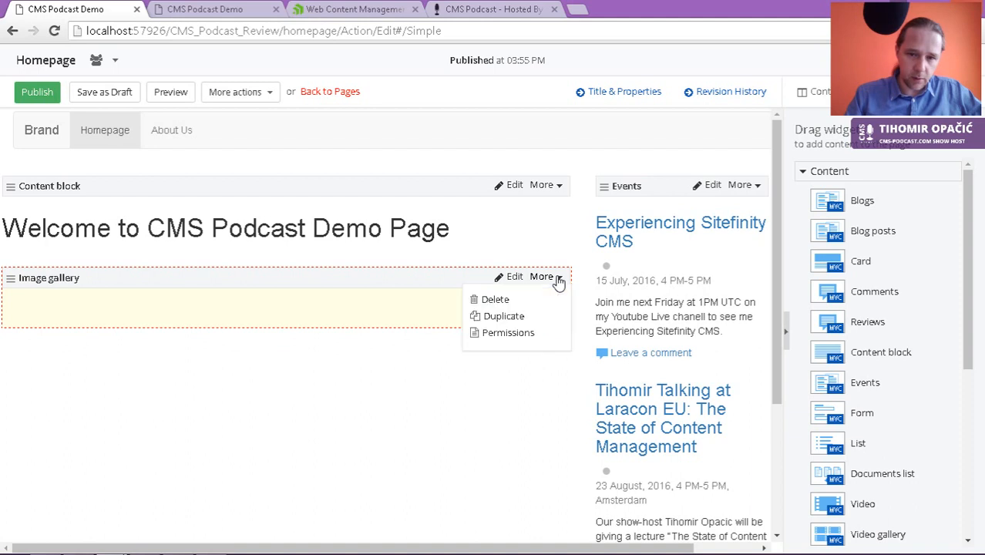
left_click(557, 279)
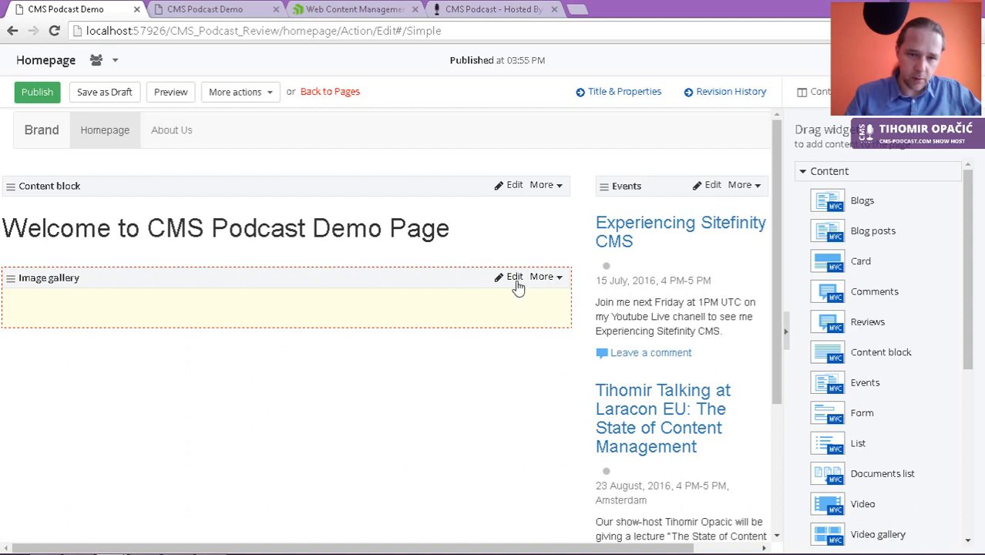
left_click(515, 279)
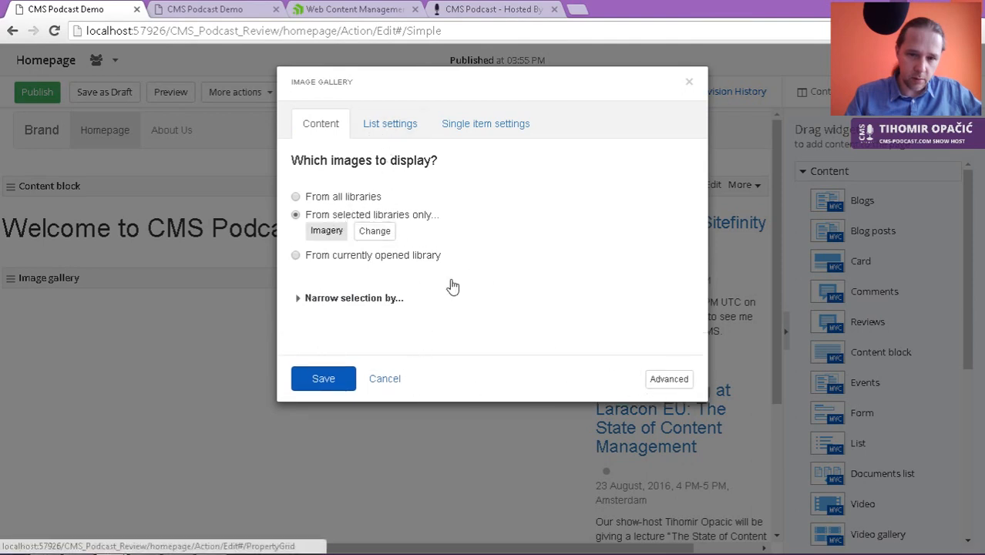
left_click(363, 198)
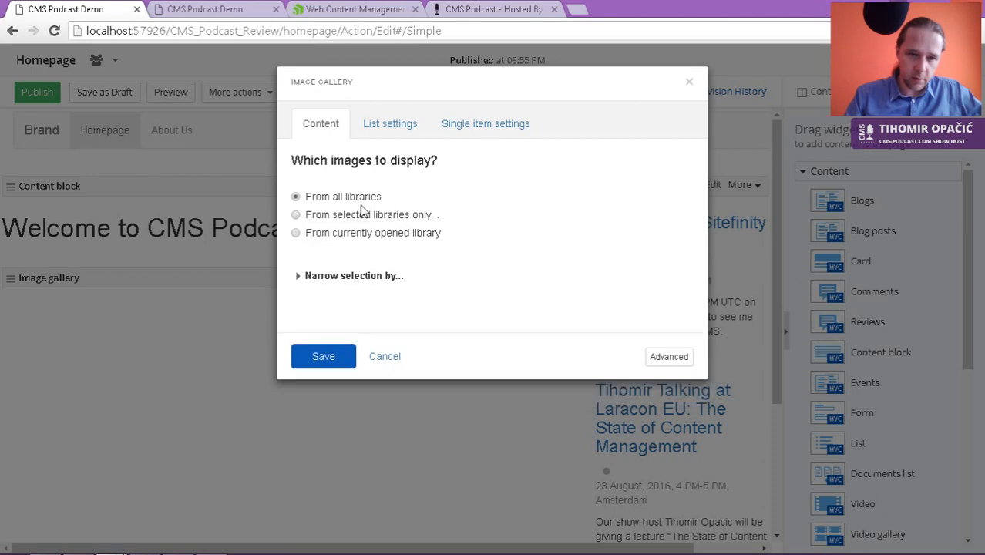
left_click(324, 356)
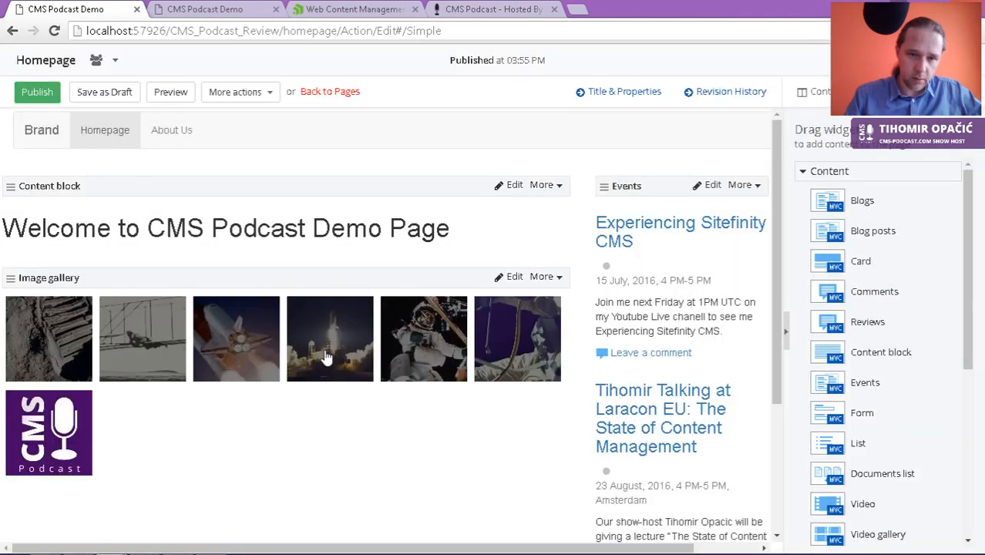
Step: Publish the homepage and reload the live CMS Podcast Demo site
left_click(26, 93)
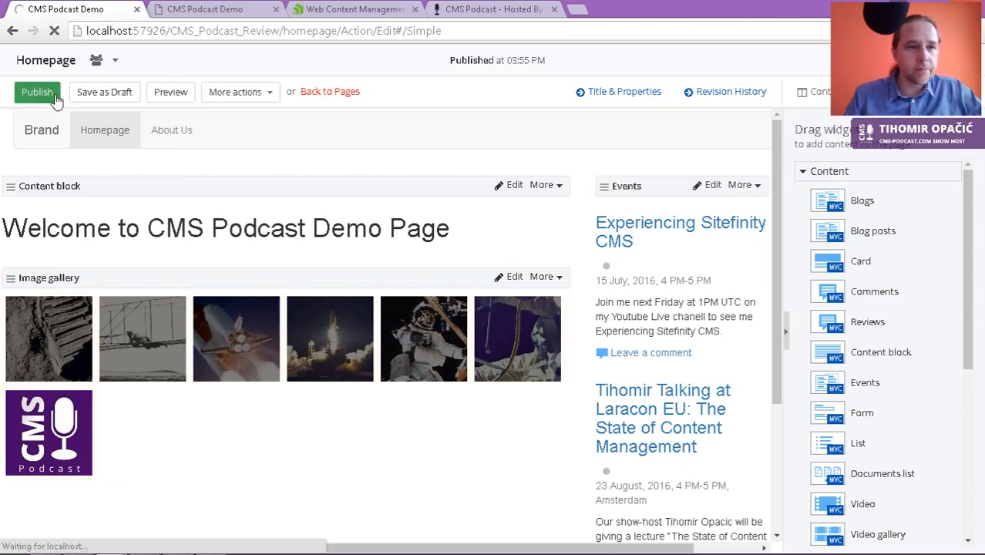
left_click(198, 14)
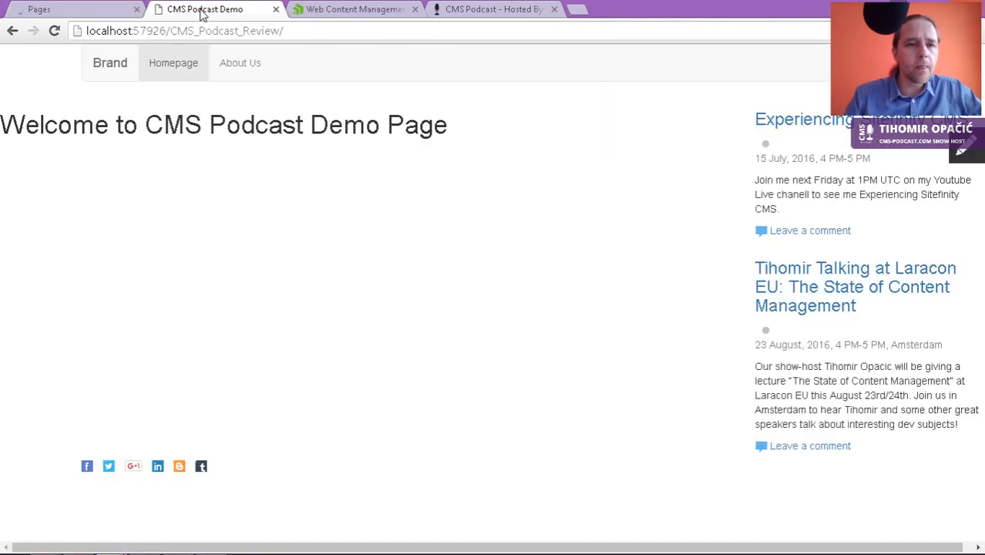
left_click(54, 31)
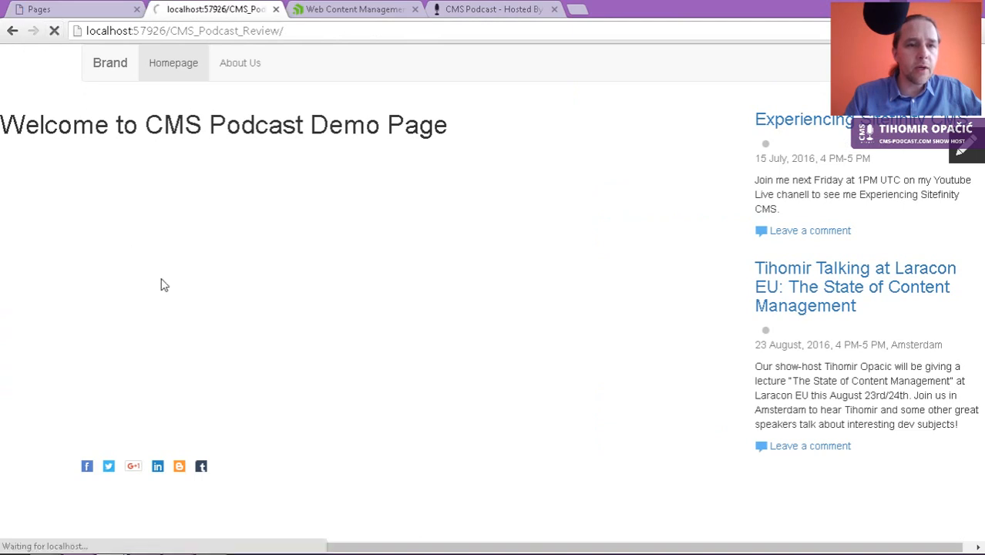
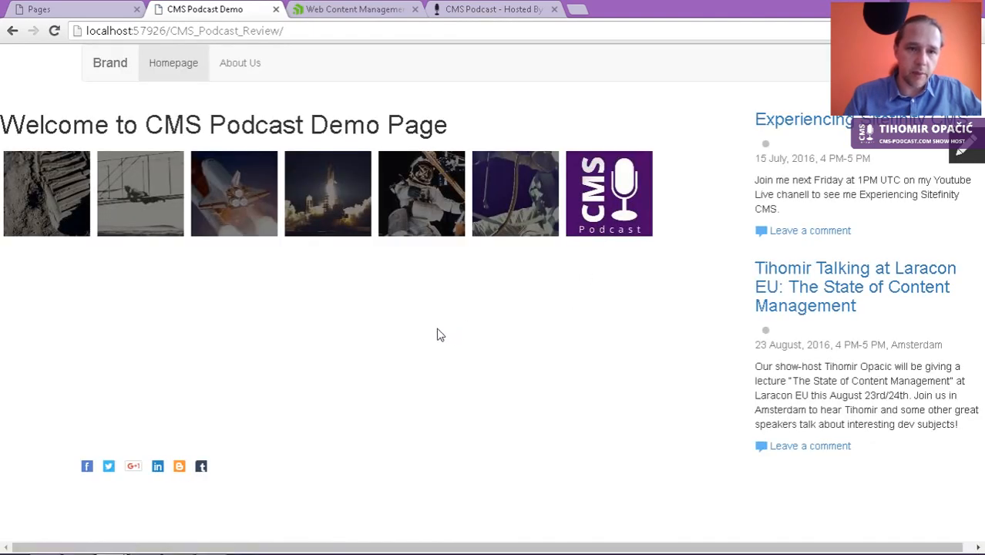
Step: Open the first homepage gallery image on its own page, go back, then switch to the sitefinity.com tab
left_click(37, 208)
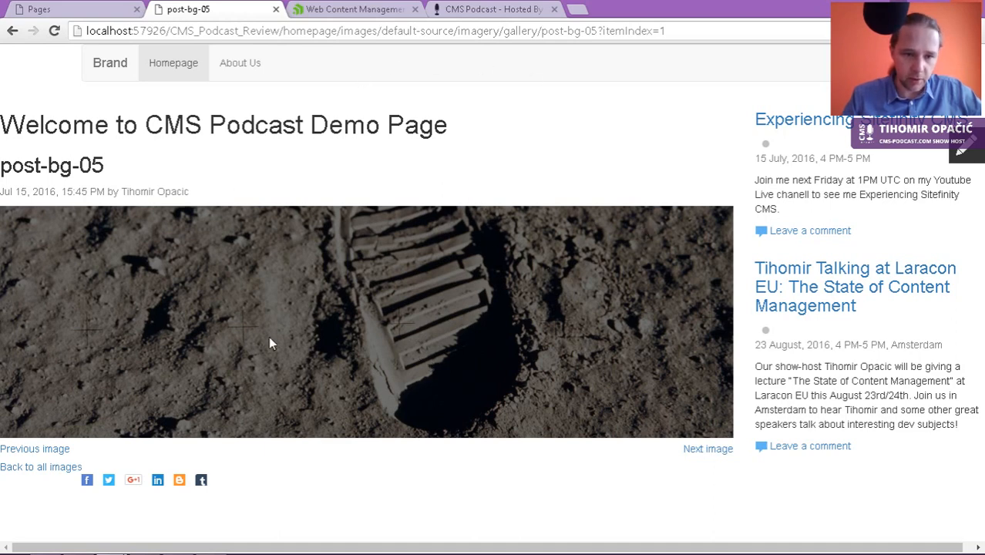
left_click(13, 32)
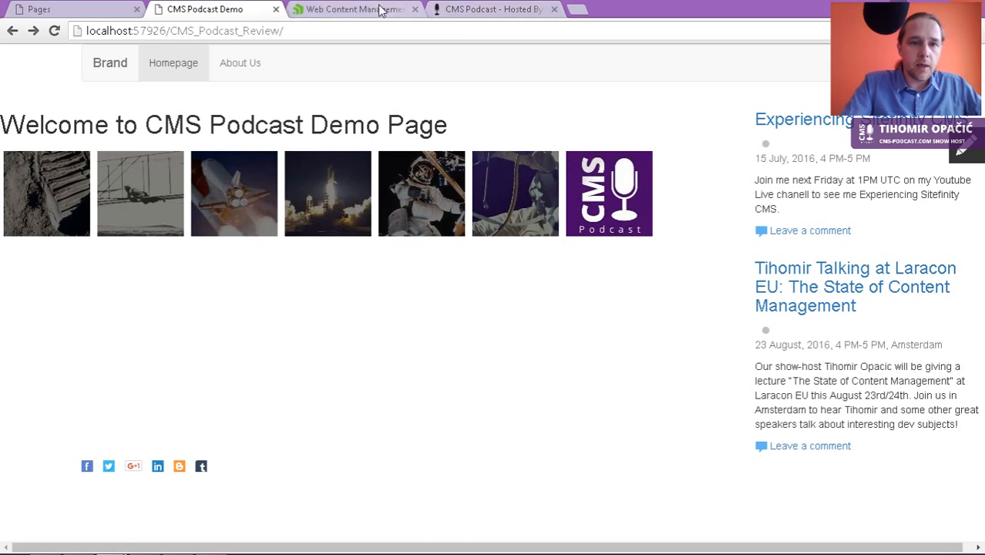
left_click(354, 9)
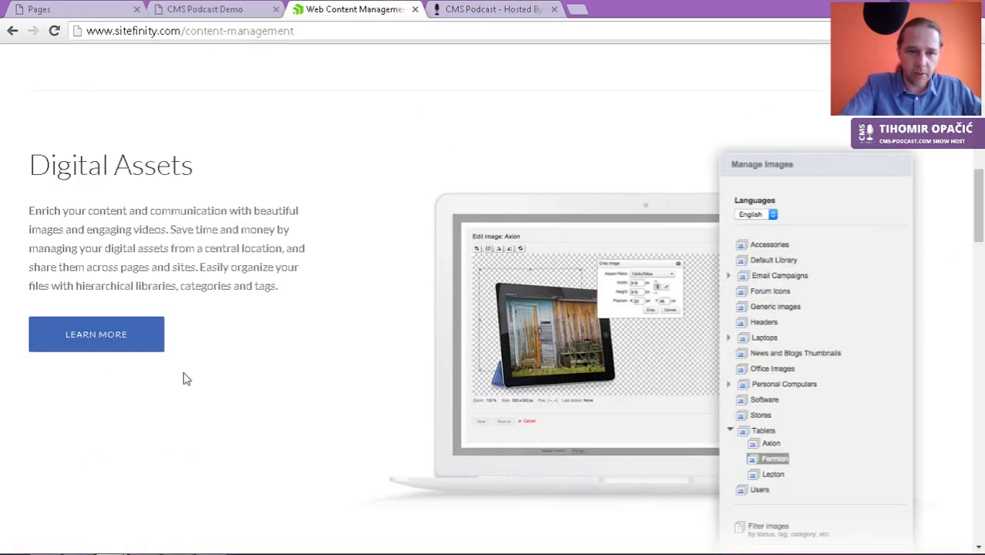
Step: Scroll sitefinity.com down to the Form Builder description, then return to the CMS Pages tab
scroll(188, 379, "down", 5)
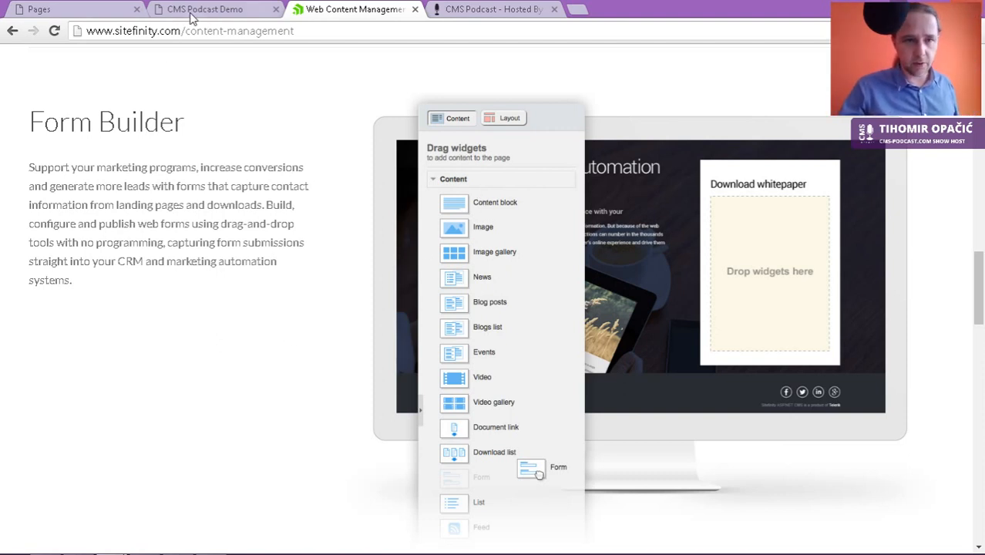
left_click(43, 9)
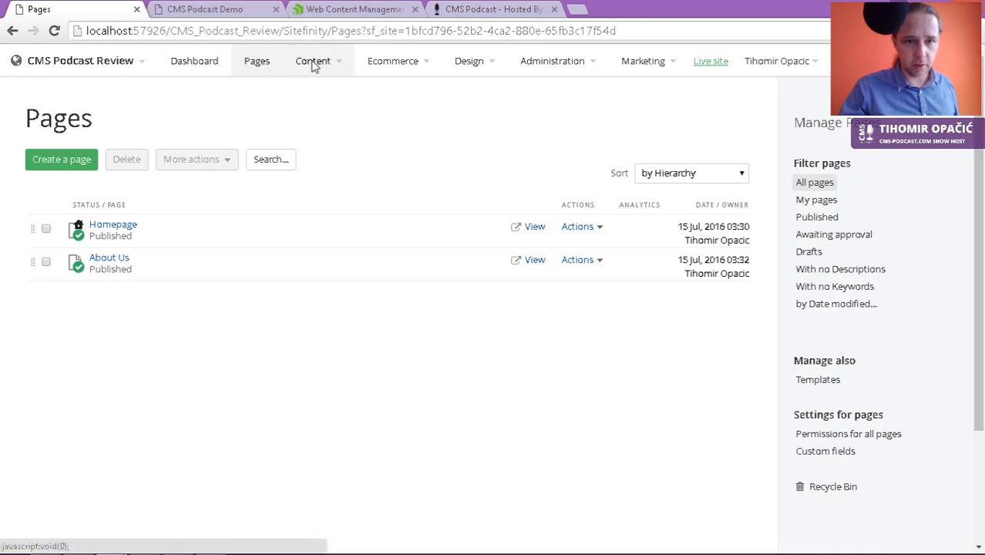
Step: From Content > Forms, create a new form titled 'Survey' and open it in the editor
mouse_move(314, 65)
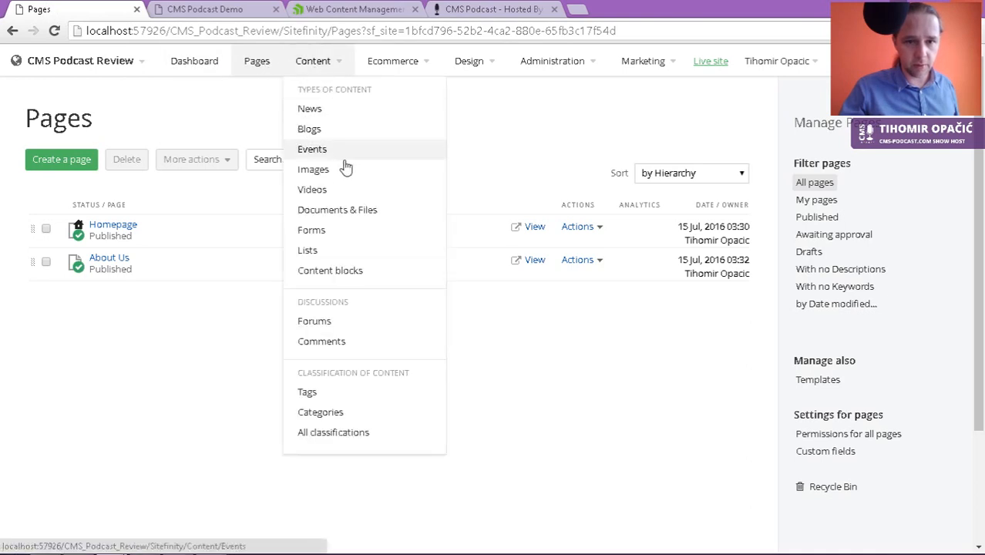
left_click(324, 231)
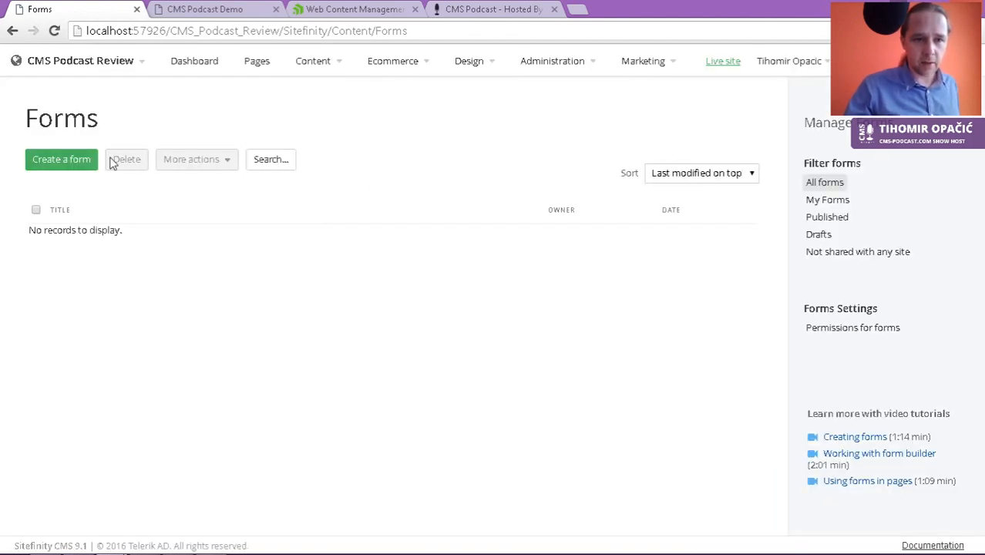
left_click(70, 164)
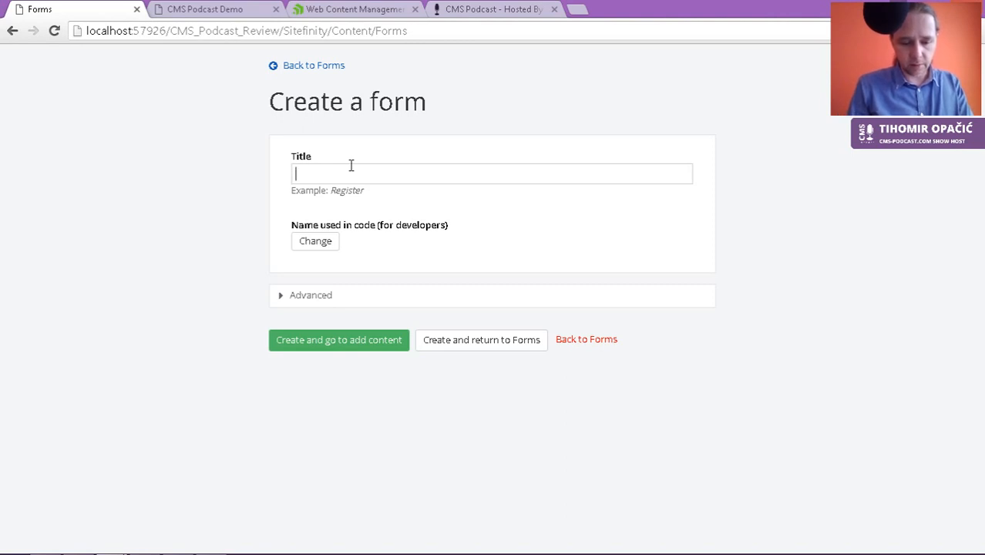
type("Surve")
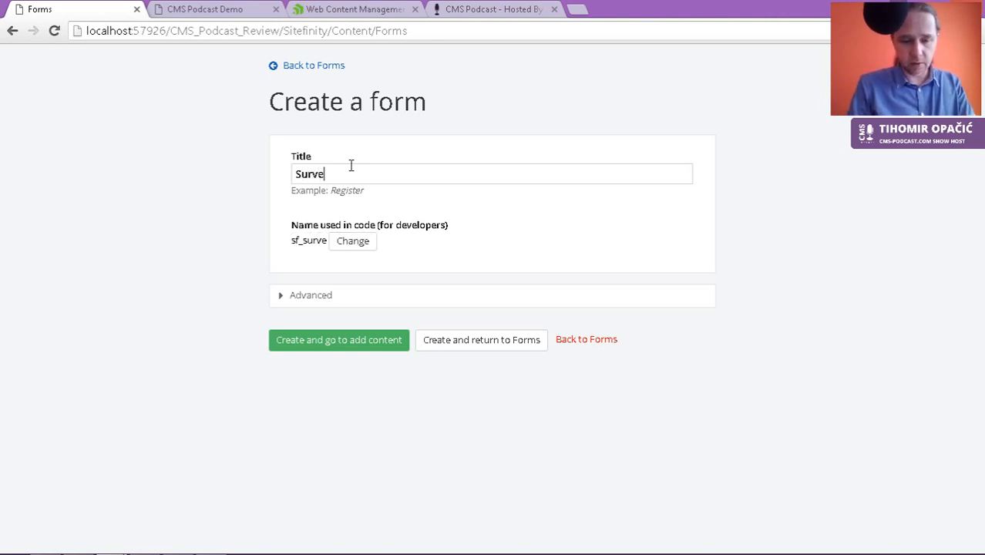
type("z")
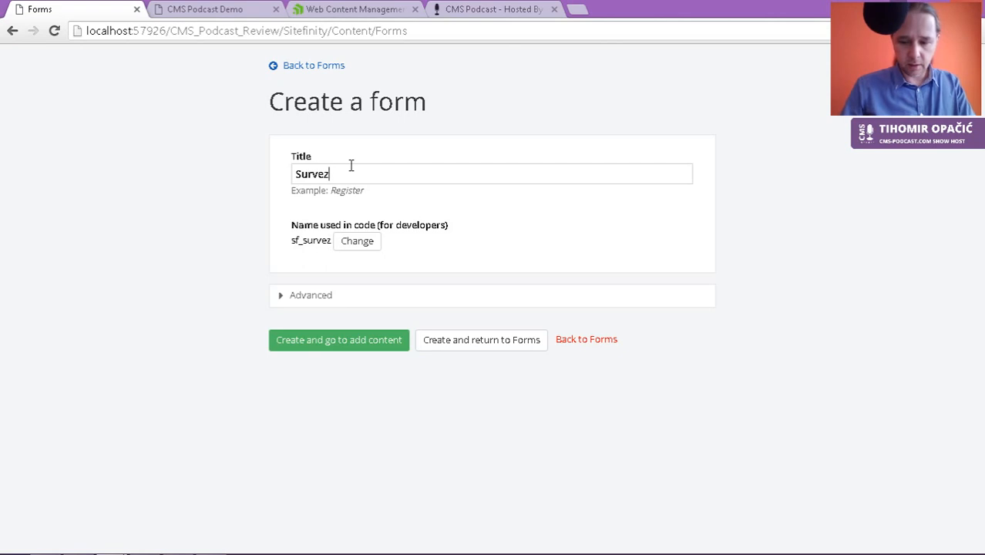
key("BackSpace")
type("y")
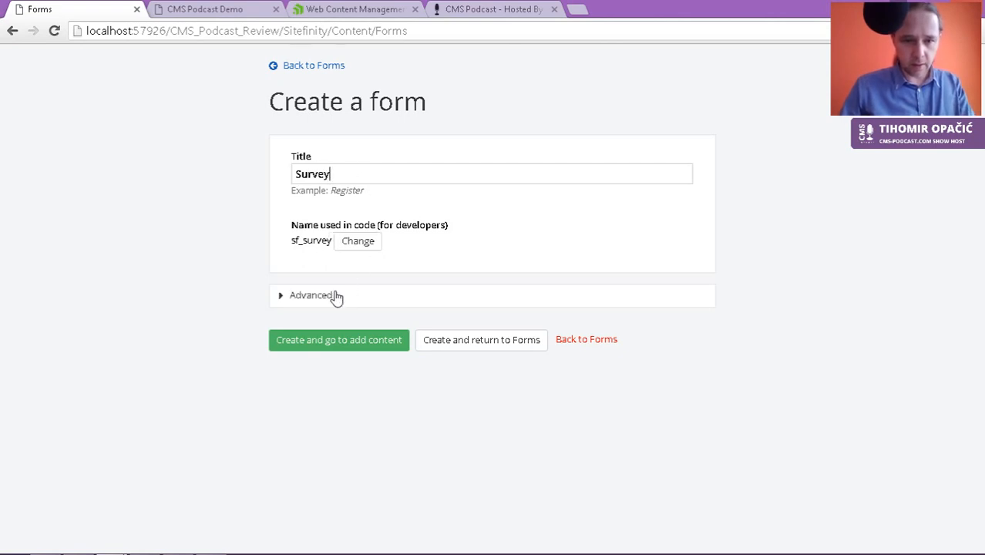
left_click(349, 342)
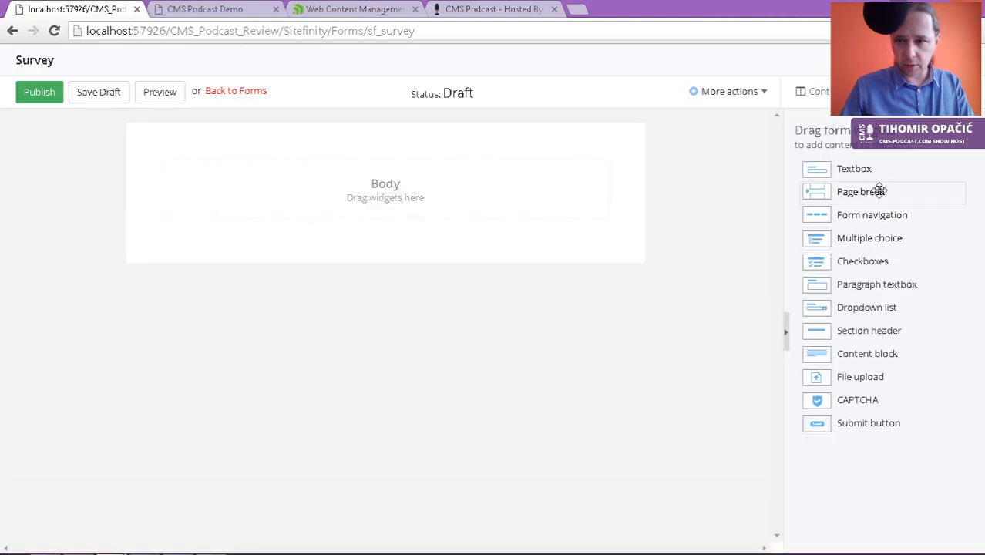
Step: Add a textbox to the Survey form body and label it 'First Name'
left_click_drag(810, 169, 273, 169)
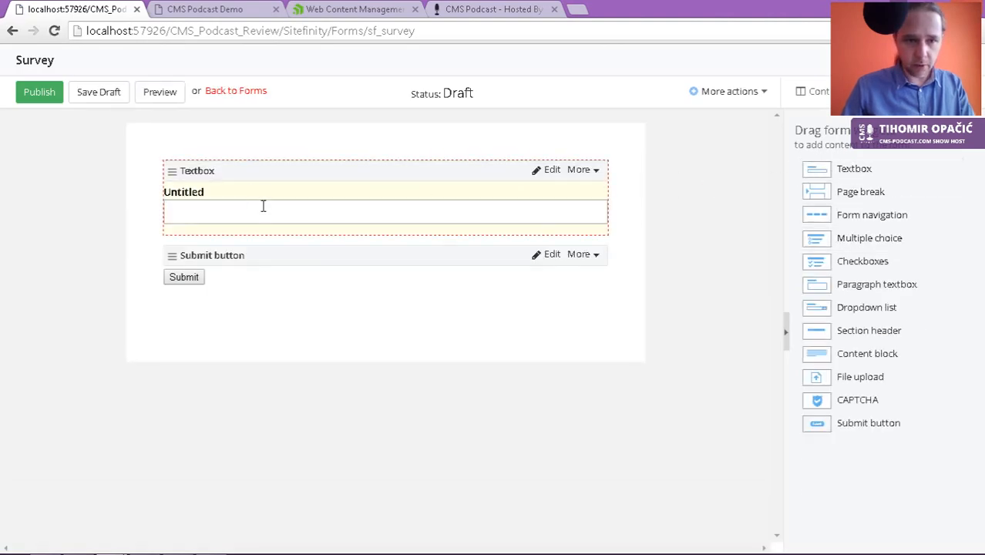
left_click(553, 169)
left_click(343, 178)
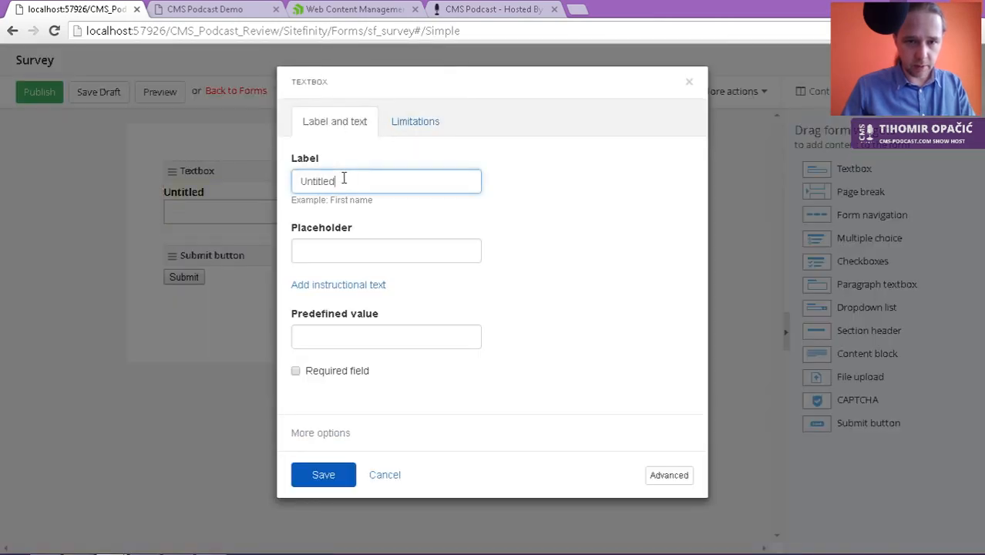
double_click(343, 178)
type("First Name")
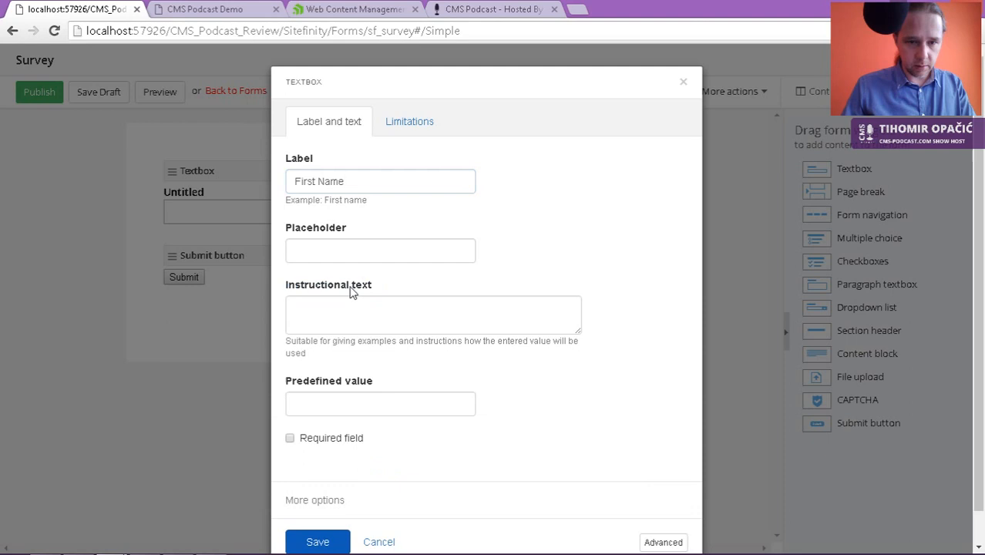
Step: Give it the instruction 'Please enter your name', save, and add a second textbox above Submit
left_click(346, 304)
type("Please enter z")
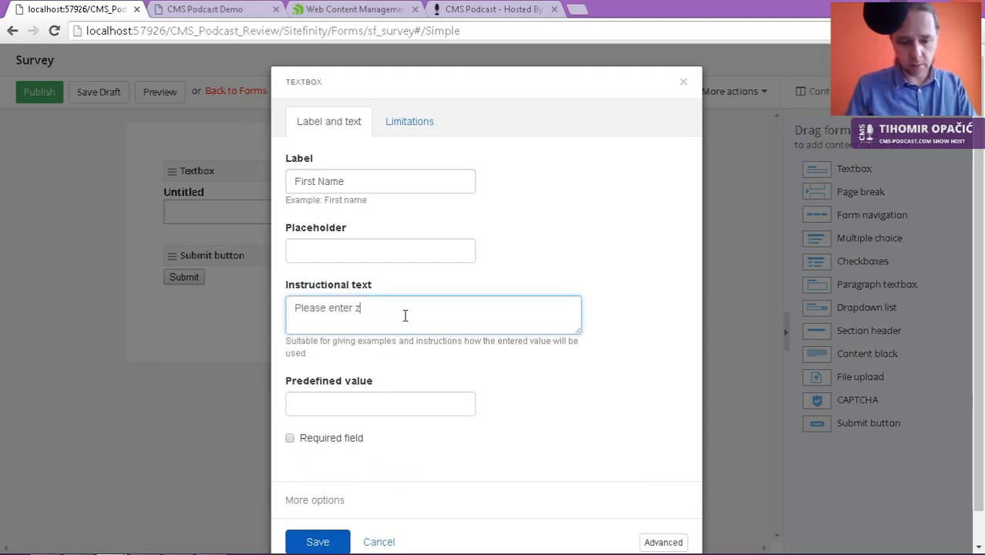
key("BackSpace")
type("your")
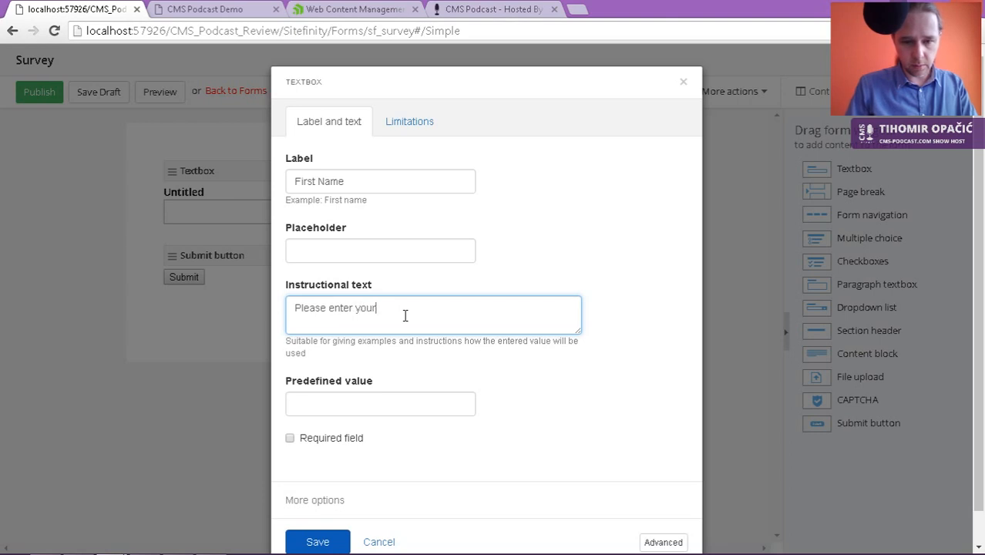
type(" neme")
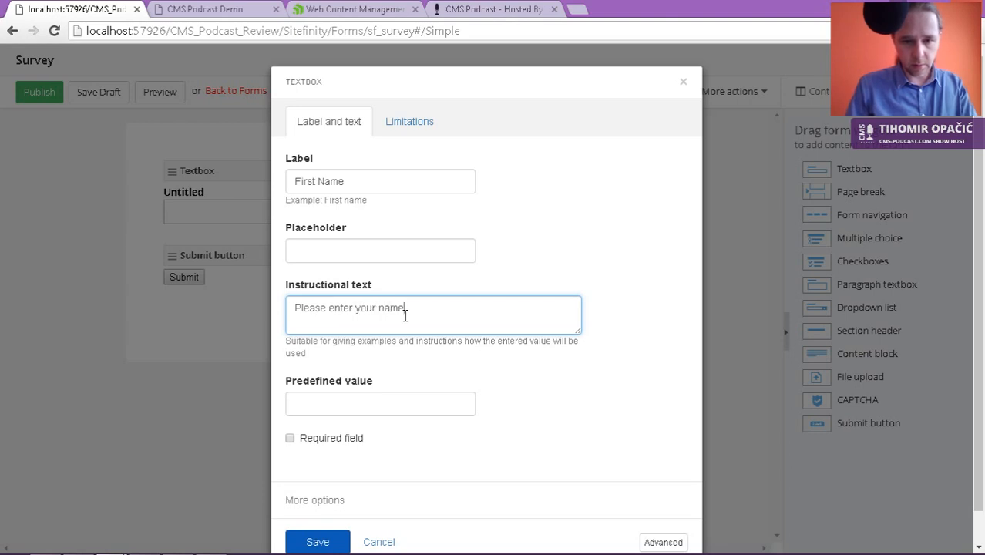
scroll(389, 371, "down", 1)
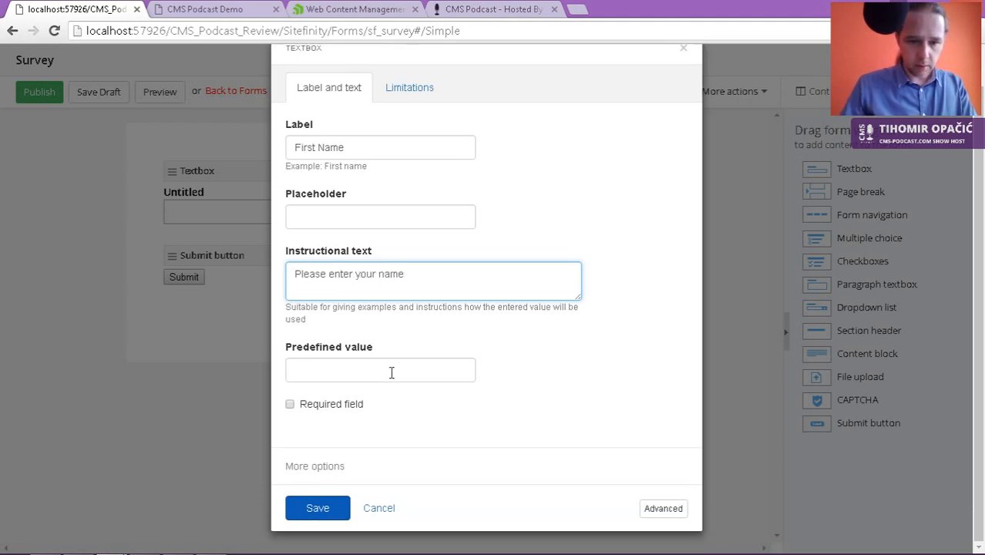
left_click(330, 509)
left_click_drag(882, 177, 262, 260)
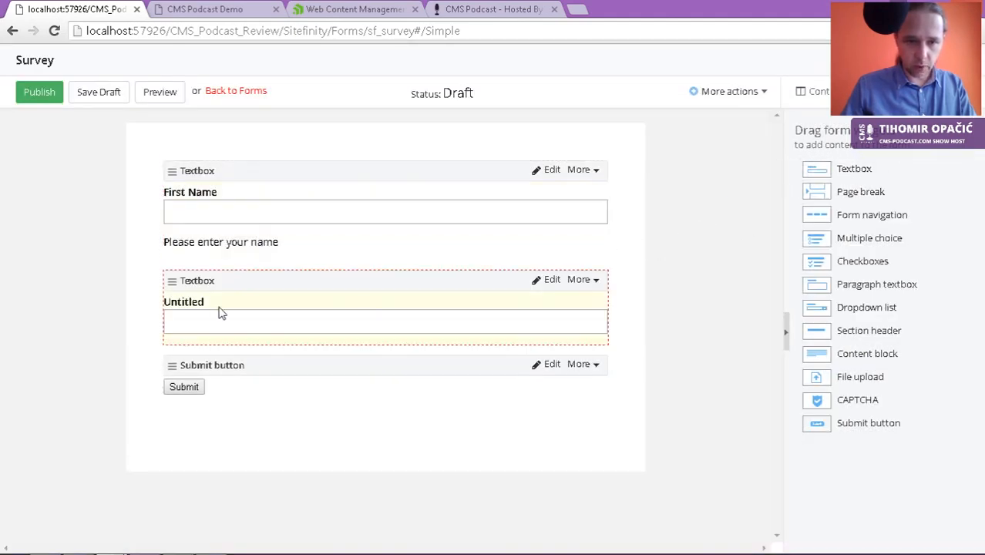
Step: Rename the second textbox's label from Untitled to 'Age'
left_click(551, 280)
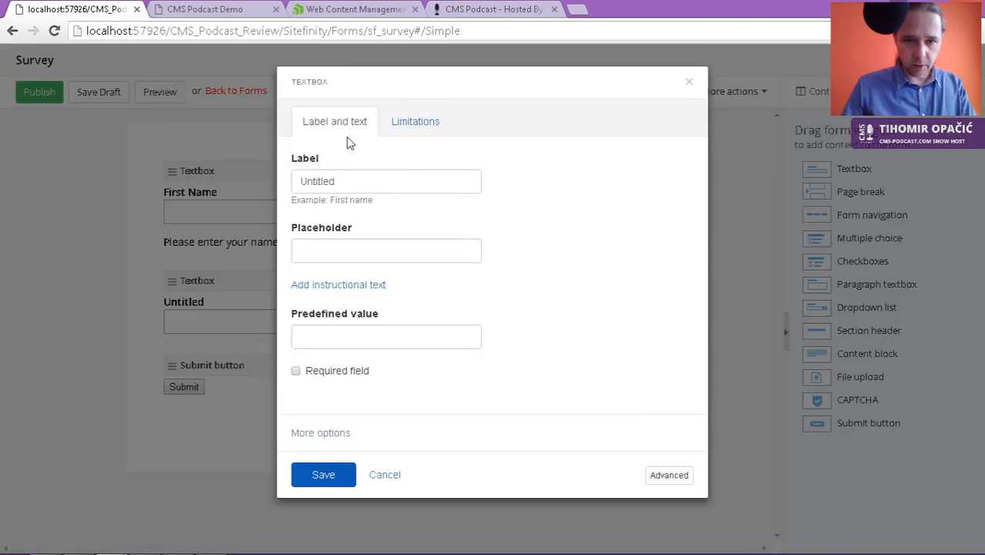
left_click(334, 182)
double_click(334, 182)
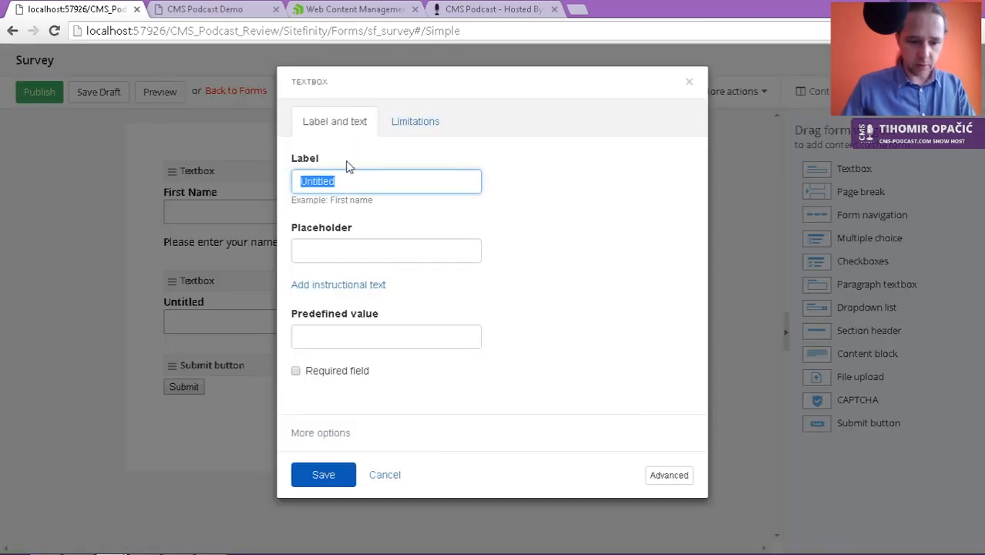
type("Age")
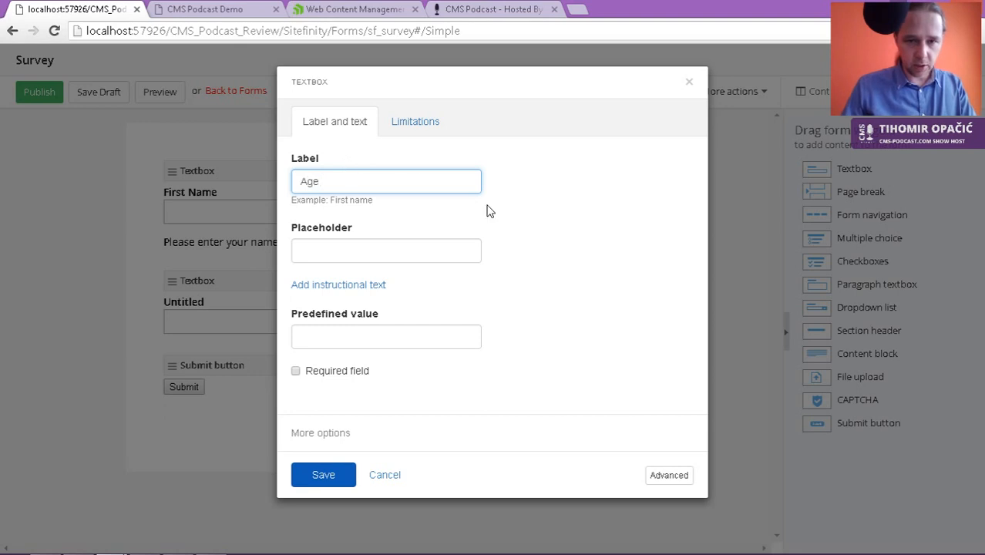
Step: Limit Age to numbers 13–130 with error 'Dude you're really old! Way to go!' and save
left_click(424, 124)
left_click(349, 182)
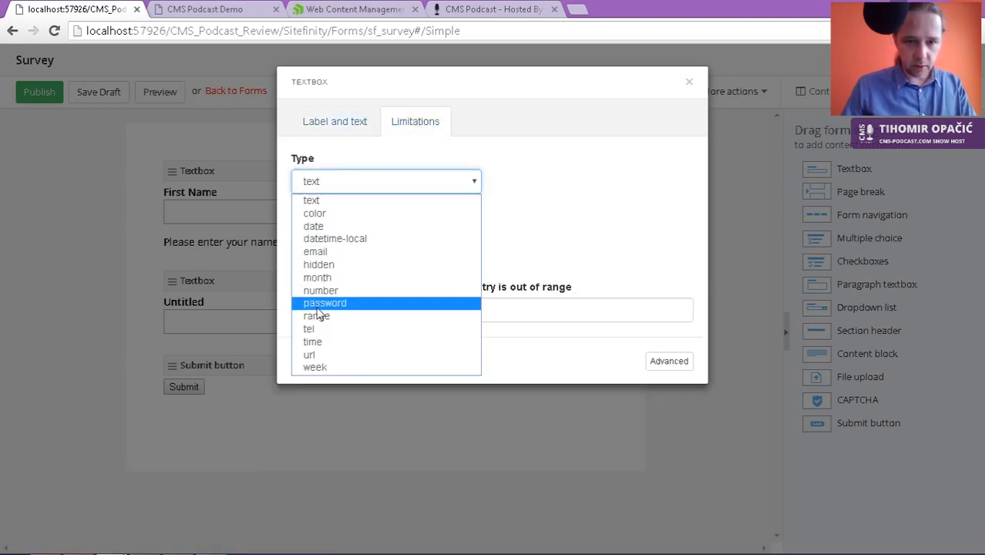
left_click(335, 291)
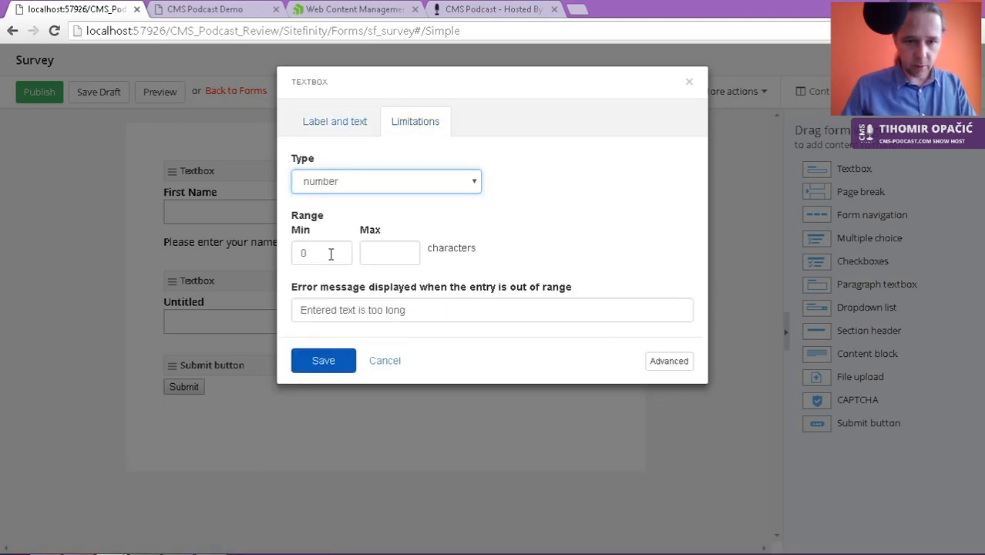
left_click_drag(316, 253, 299, 257)
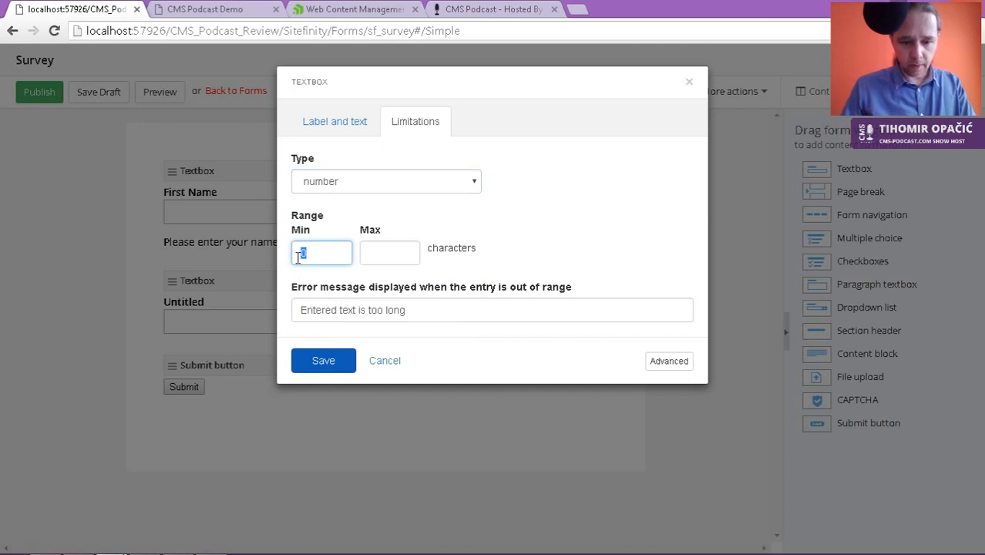
type("13")
left_click(408, 254)
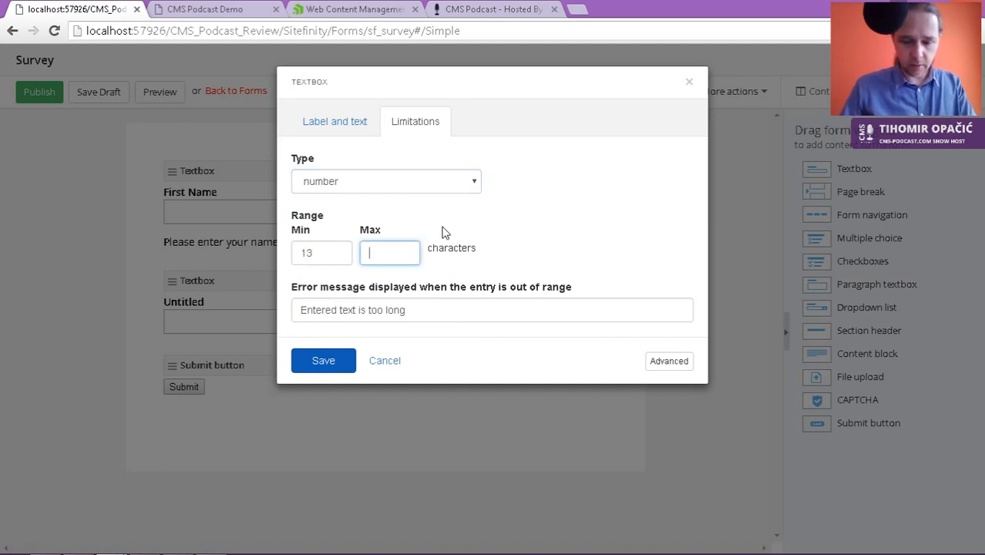
type("1")
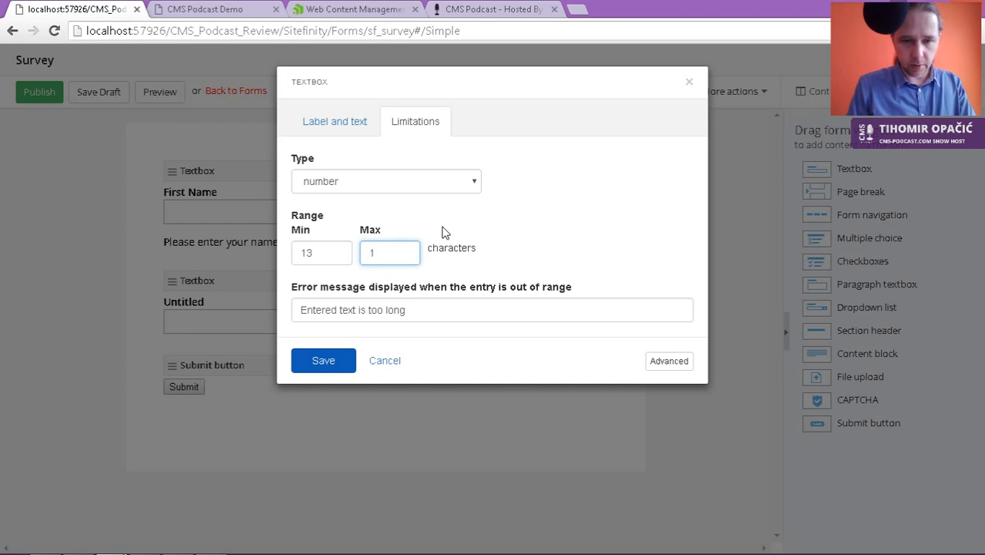
type("30")
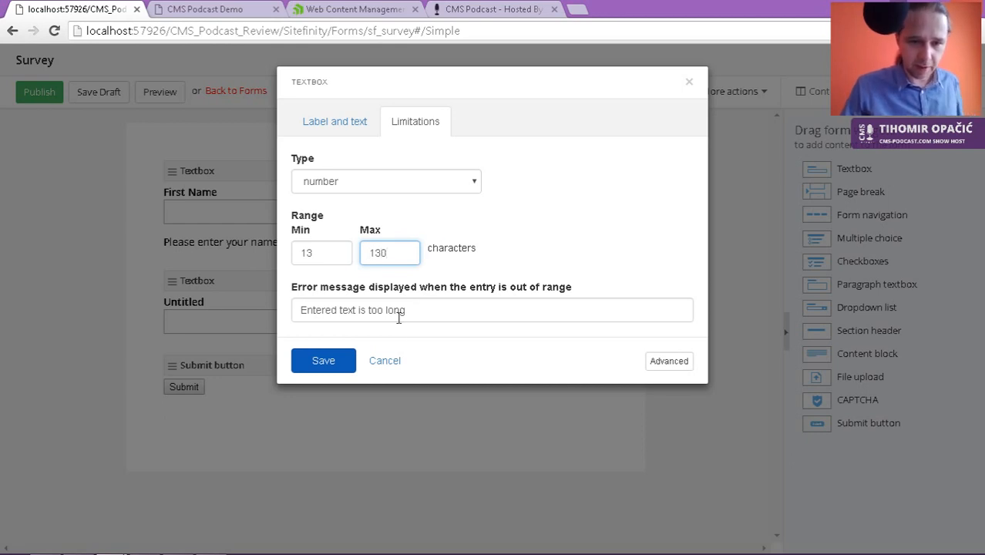
left_click_drag(430, 314, 293, 312)
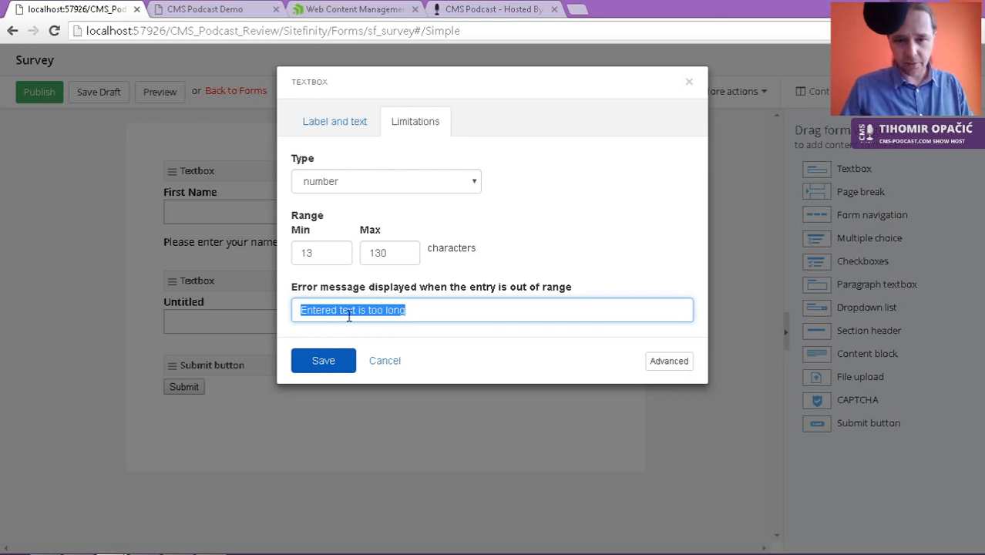
type("D")
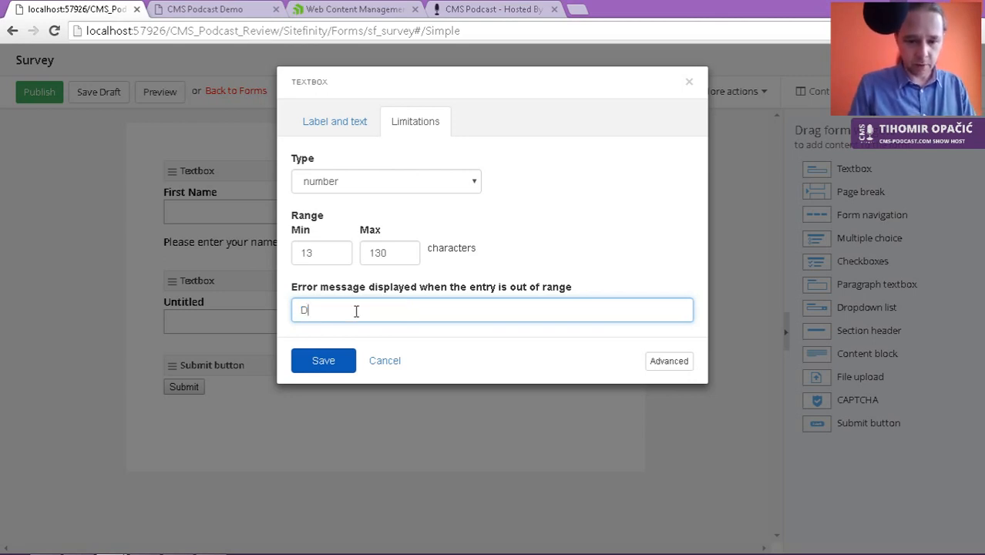
type("ude you")
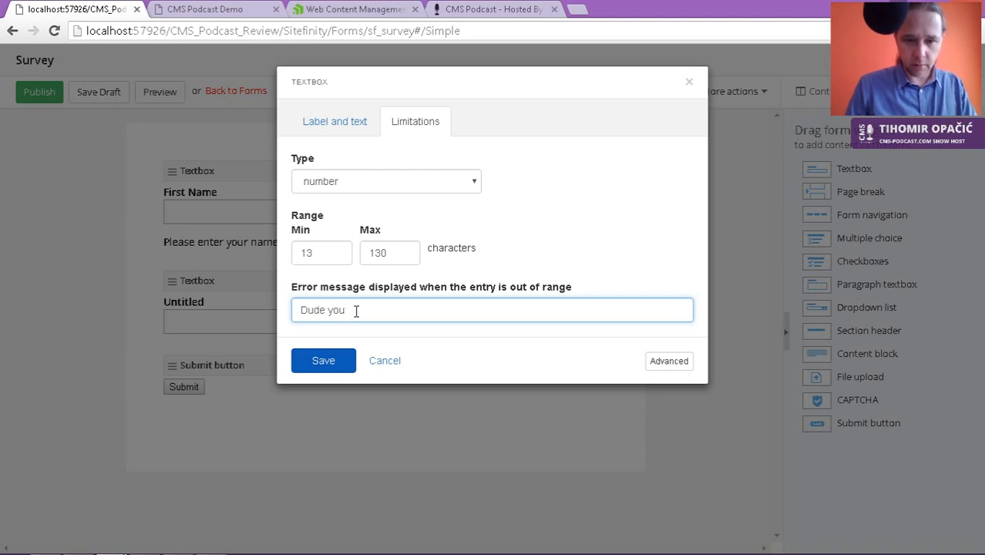
type("'re re")
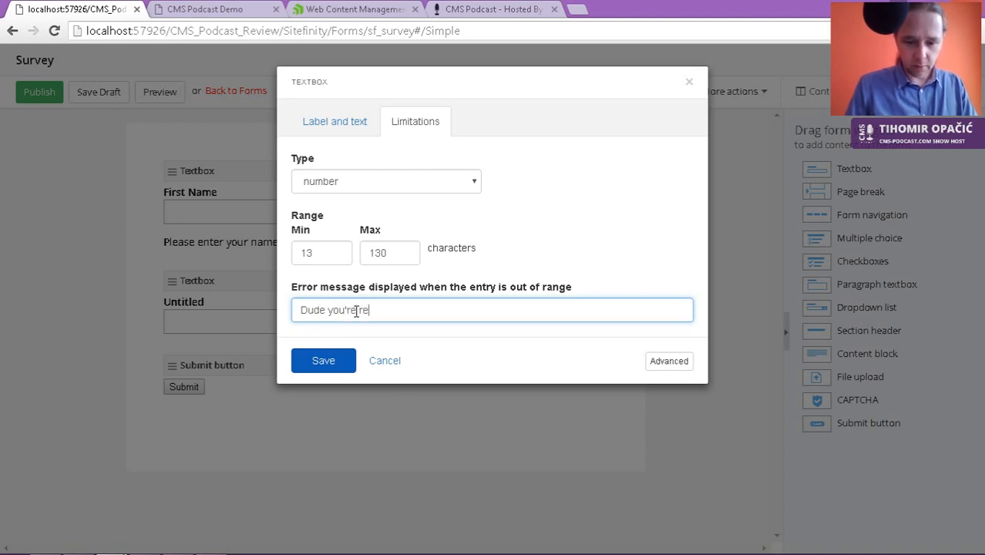
type("ally ol")
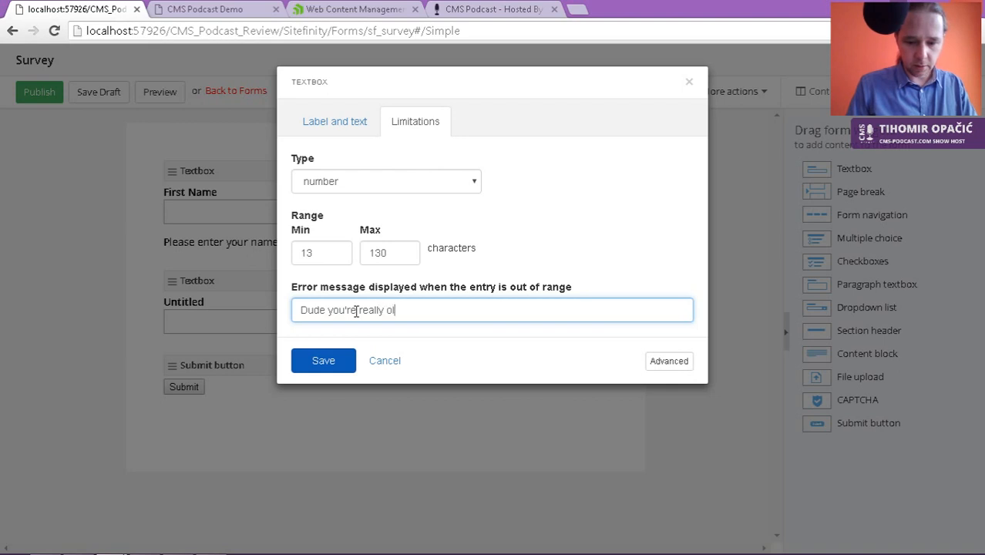
type("d! Wa")
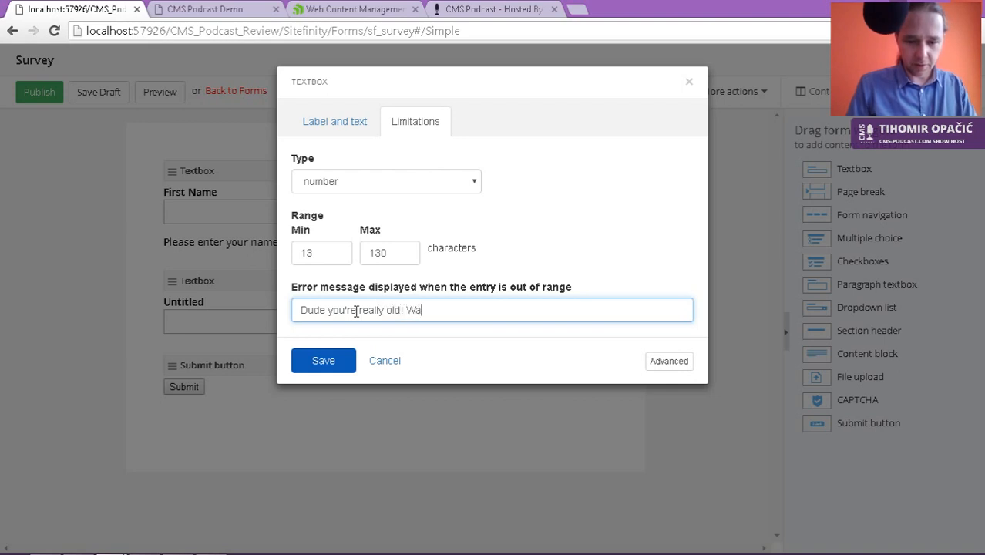
type("y to go!")
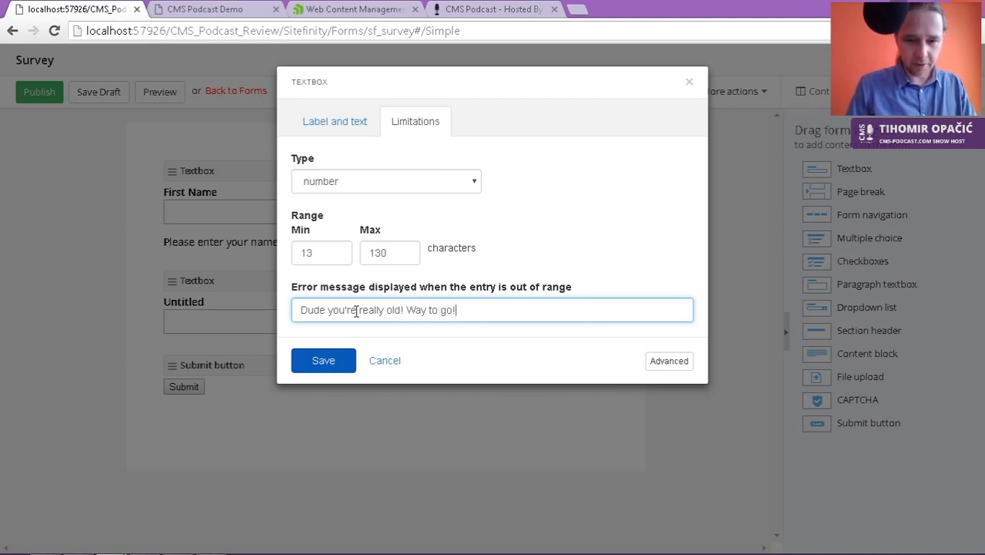
left_click(322, 362)
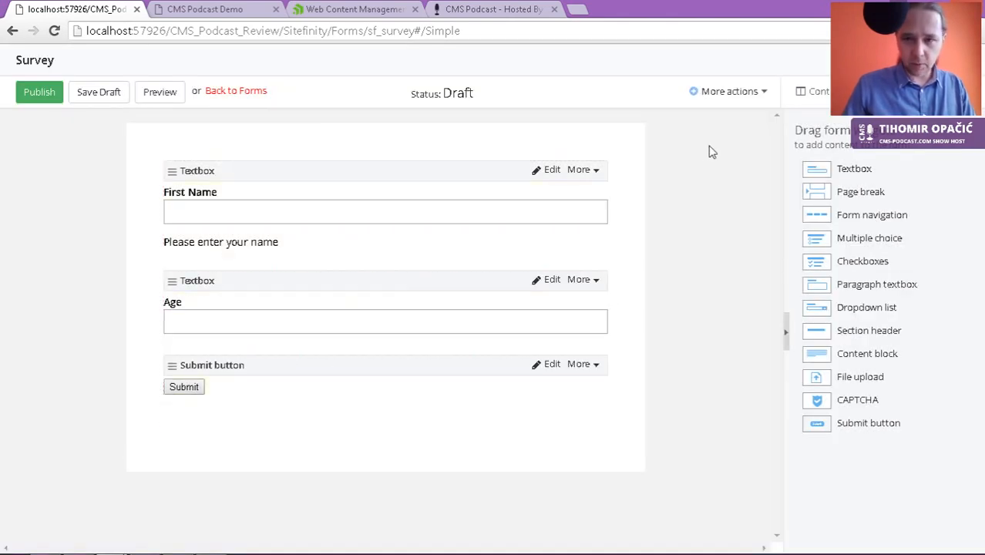
Step: Preview the Survey form and submit a test entry with First Name 'wrer' and Age 123
left_click(170, 93)
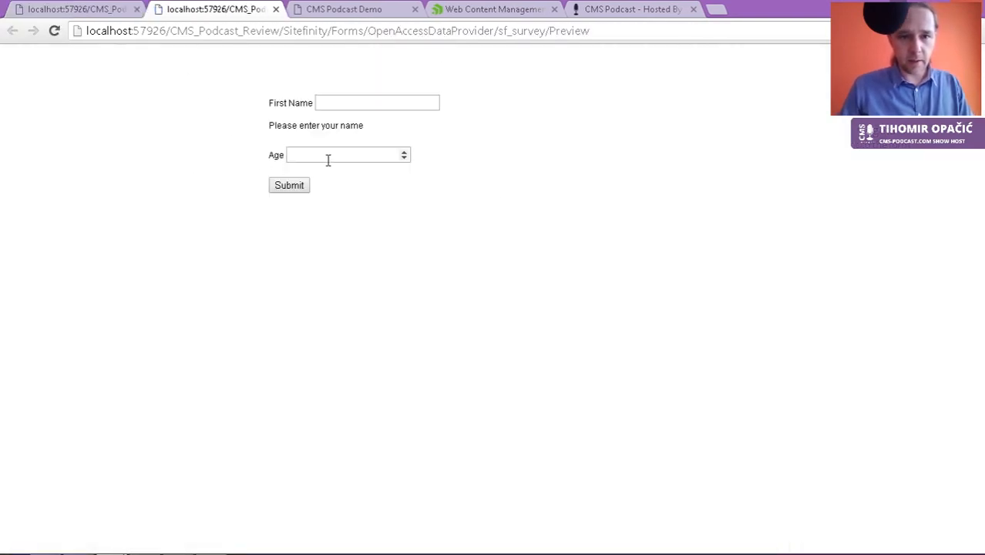
left_click(359, 154)
left_click(362, 103)
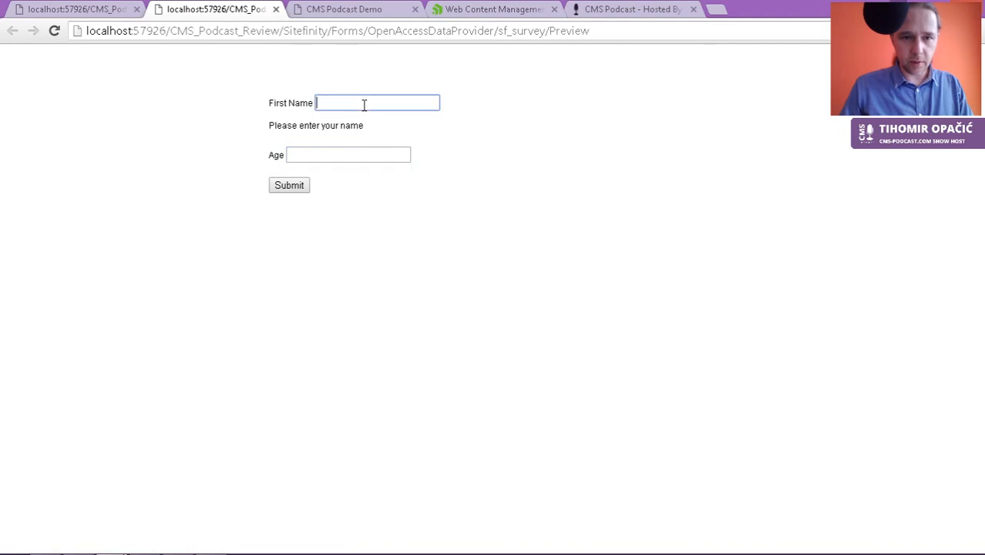
type("wrer")
left_click(316, 153)
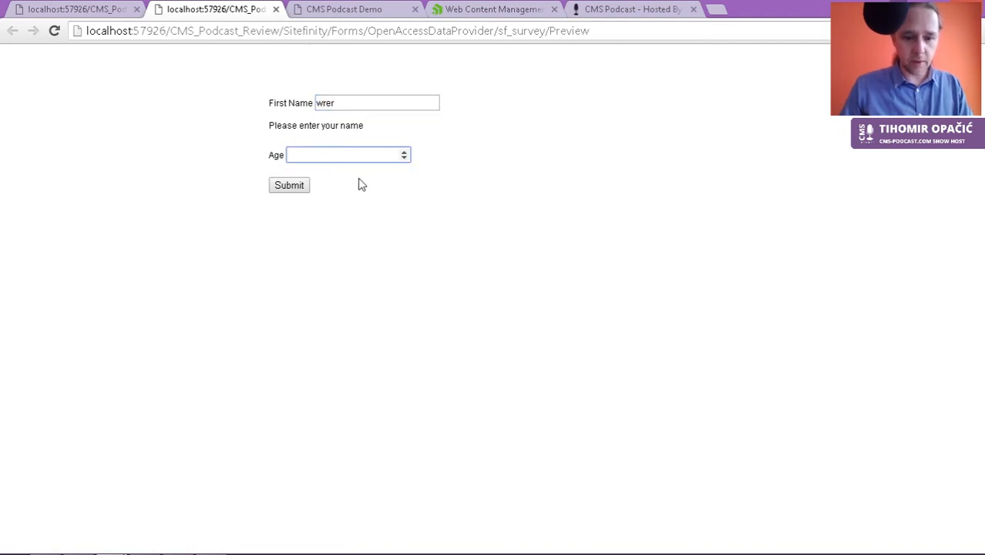
type("123")
left_click(299, 186)
Step: Resubmit with out-of-range age 1515, then return to the form editor and publish
double_click(345, 155)
type("1515")
left_click(296, 188)
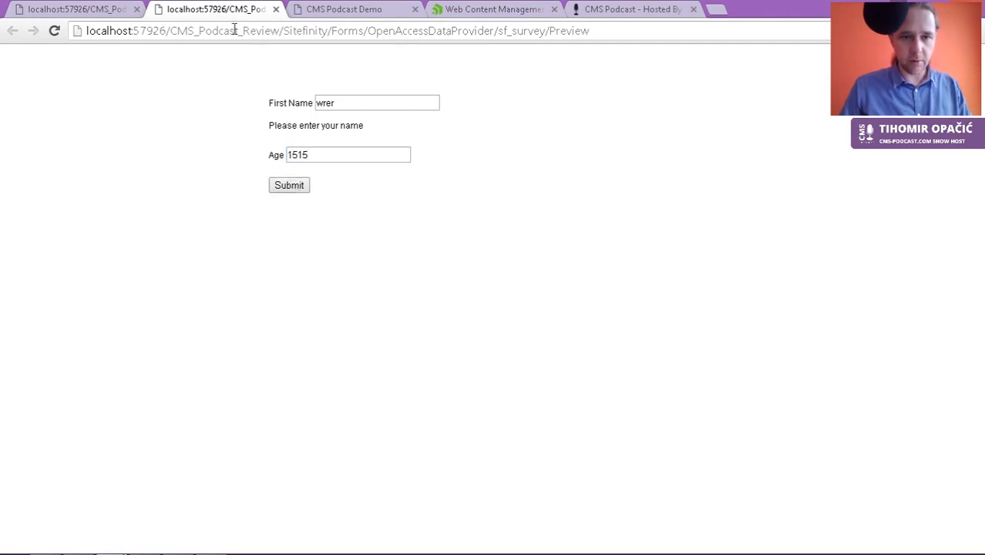
left_click(105, 11)
left_click(45, 93)
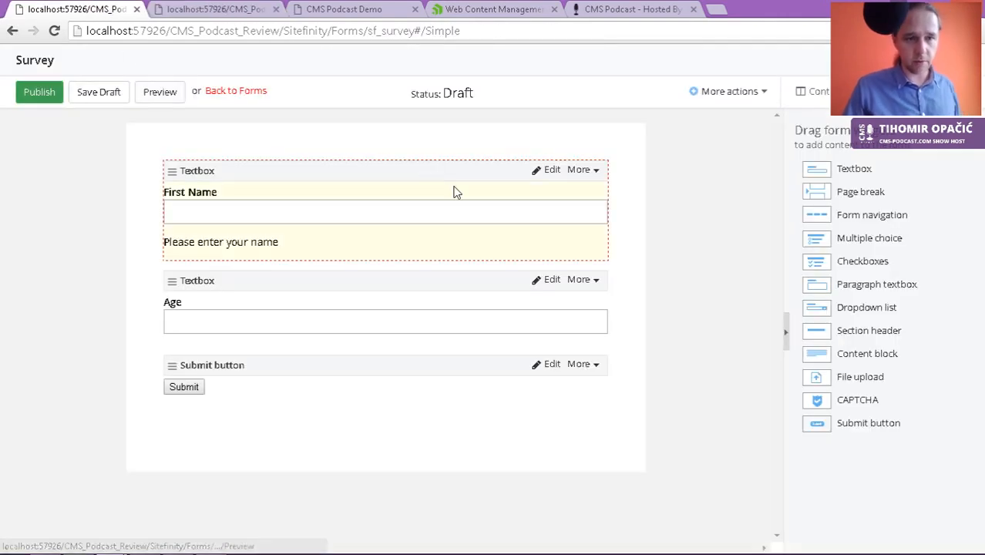